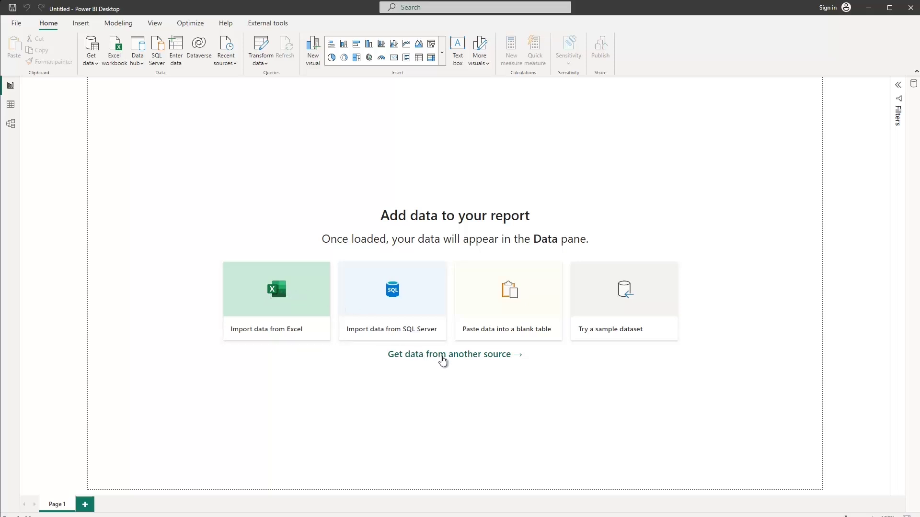
Step: Connect to the Excel workbook "Power BI The easy way" from the full list of data sources
{"action": "left_click", "coordinate": [92, 65]}
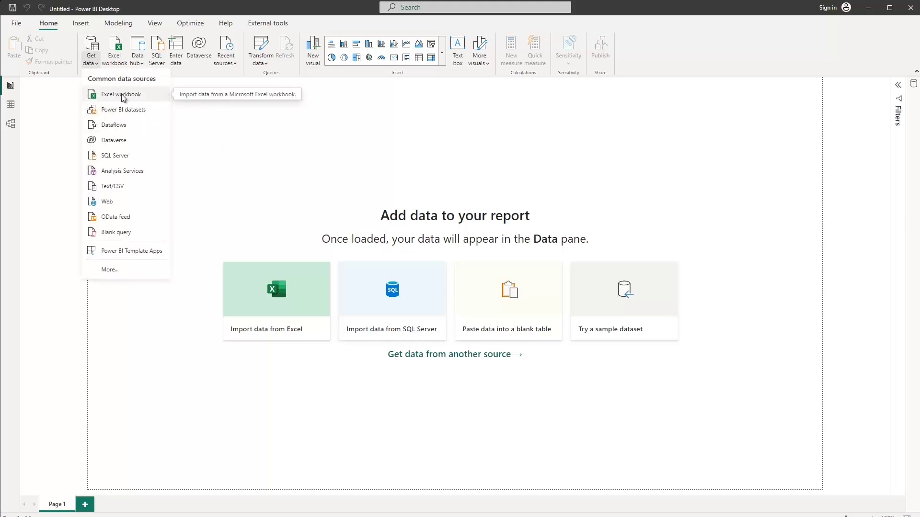
{"action": "left_click", "coordinate": [140, 269]}
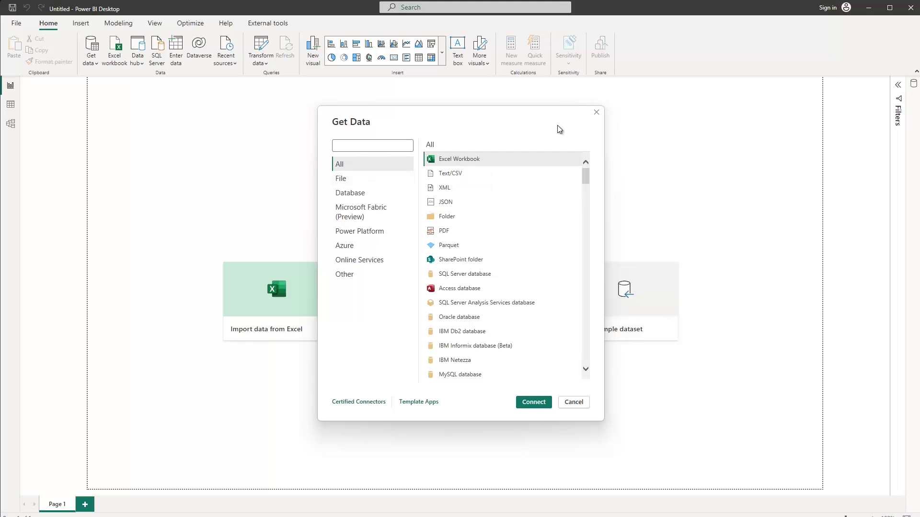
{"action": "left_click", "coordinate": [455, 160]}
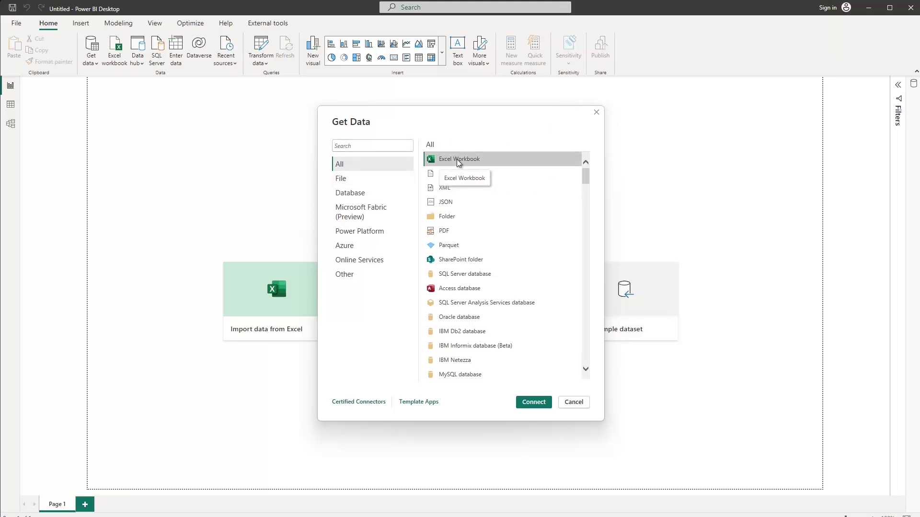
{"action": "left_click", "coordinate": [533, 402]}
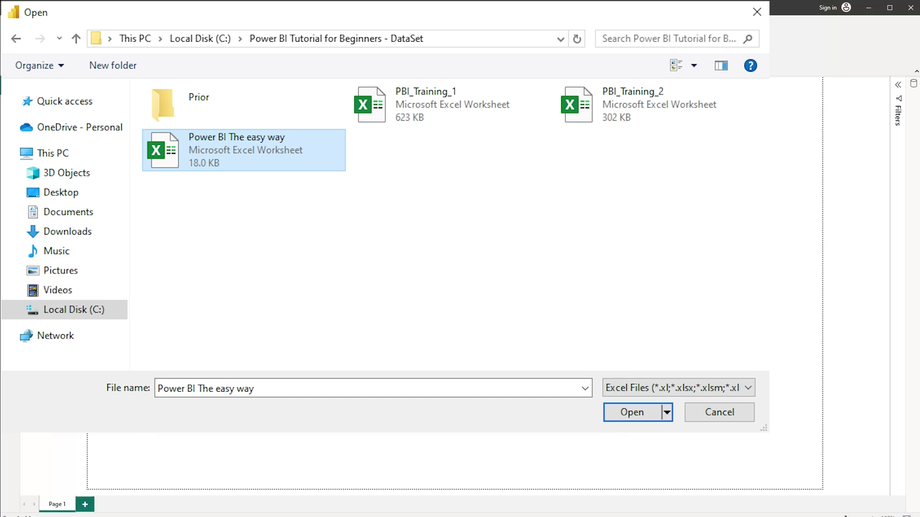
{"action": "key", "text": "Return"}
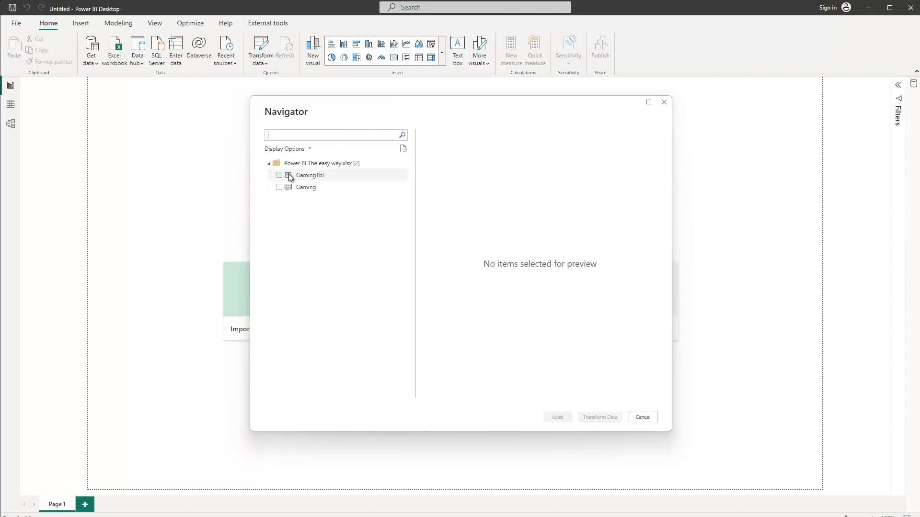
Step: Preview the Gaming sheet and the GamingTbl table in the Navigator, widening it to show every column
{"action": "left_click", "coordinate": [309, 188]}
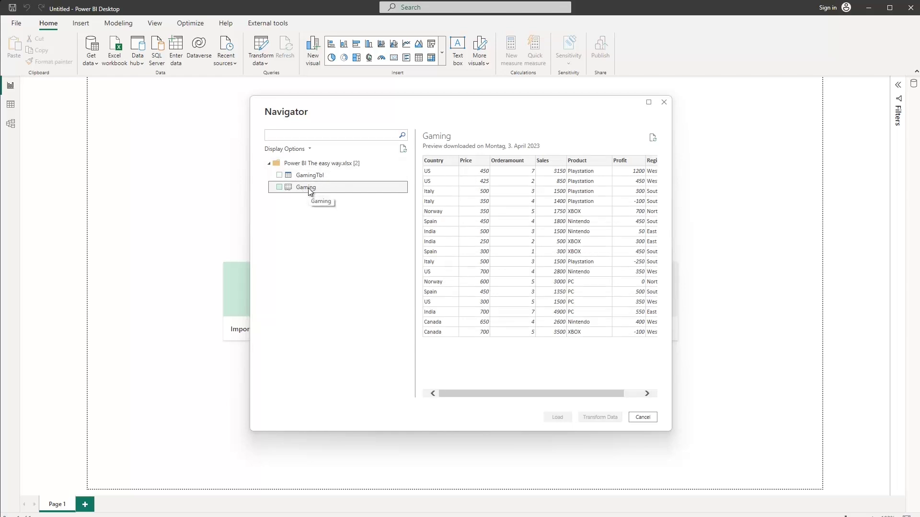
{"action": "left_click", "coordinate": [308, 176]}
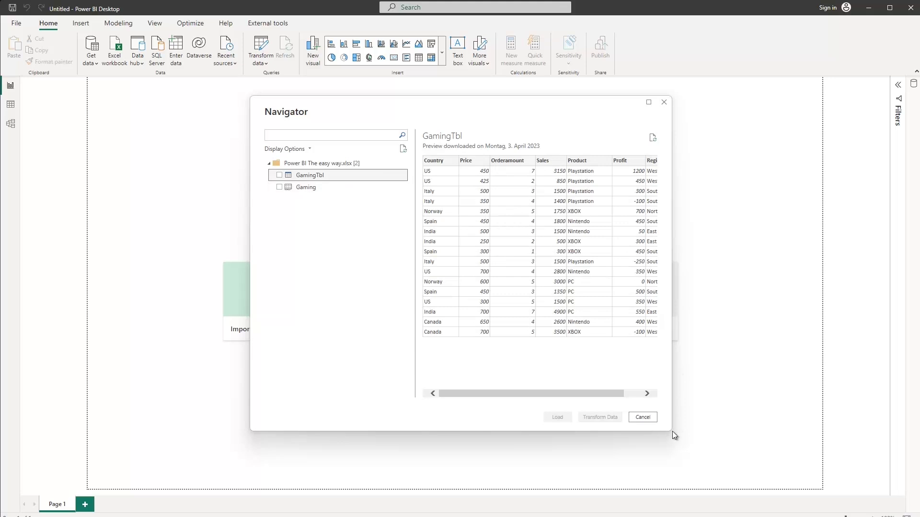
{"action": "left_click_drag", "start_coordinate": [672, 431], "coordinate": [776, 434]}
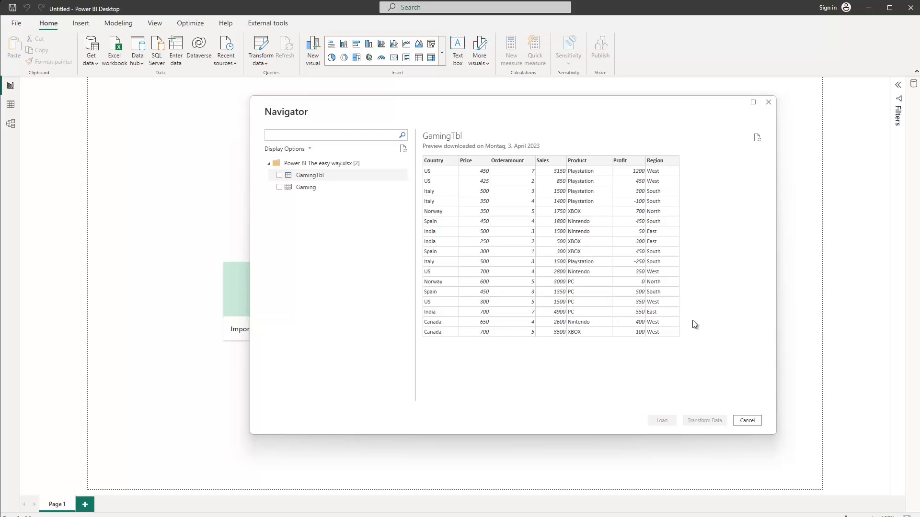
{"action": "left_click", "coordinate": [303, 189]}
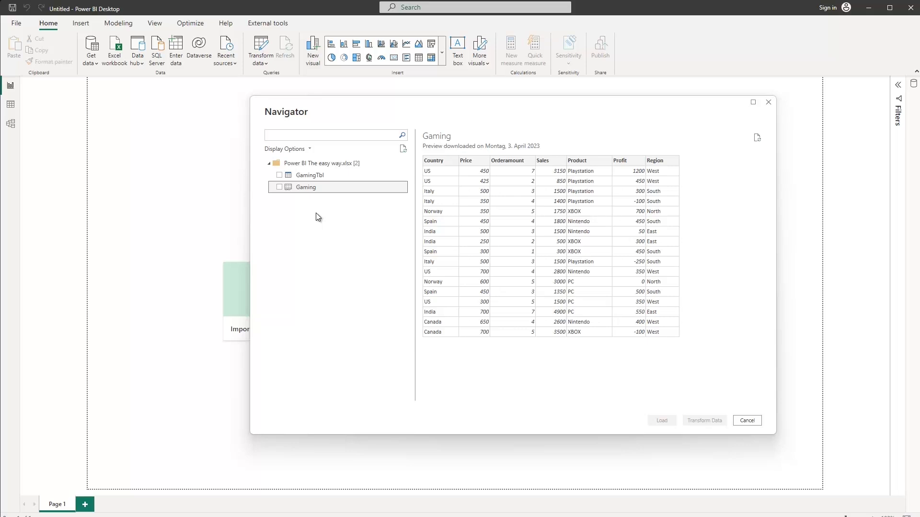
Step: Load only the GamingTbl table into the report and expand its list of fields
{"action": "left_click", "coordinate": [280, 175]}
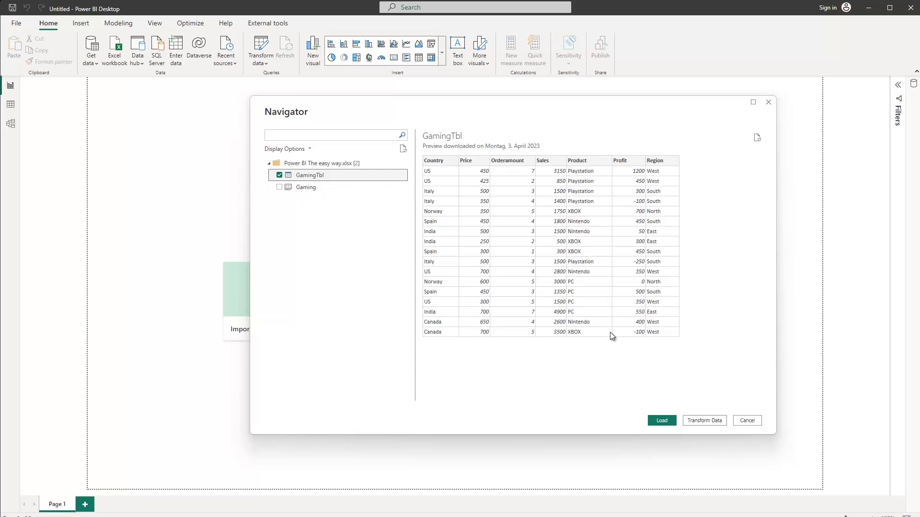
{"action": "left_click", "coordinate": [661, 422]}
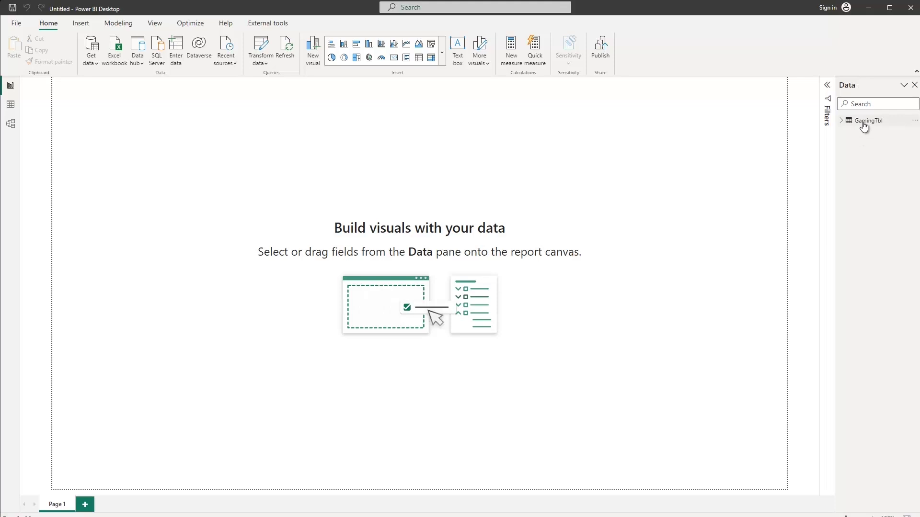
{"action": "left_click", "coordinate": [843, 122]}
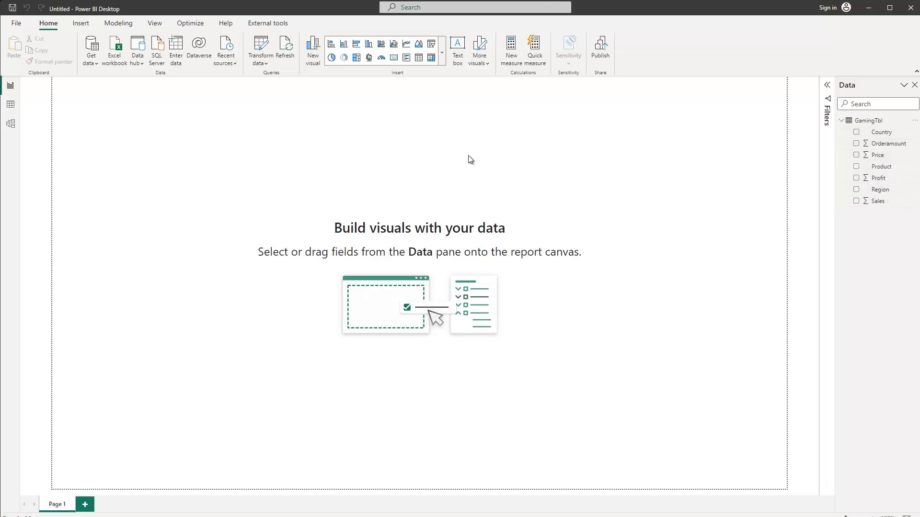
Step: Examine the GamingTbl rows and the Price column's sort and filter options, then return to the report page
{"action": "left_click", "coordinate": [11, 104]}
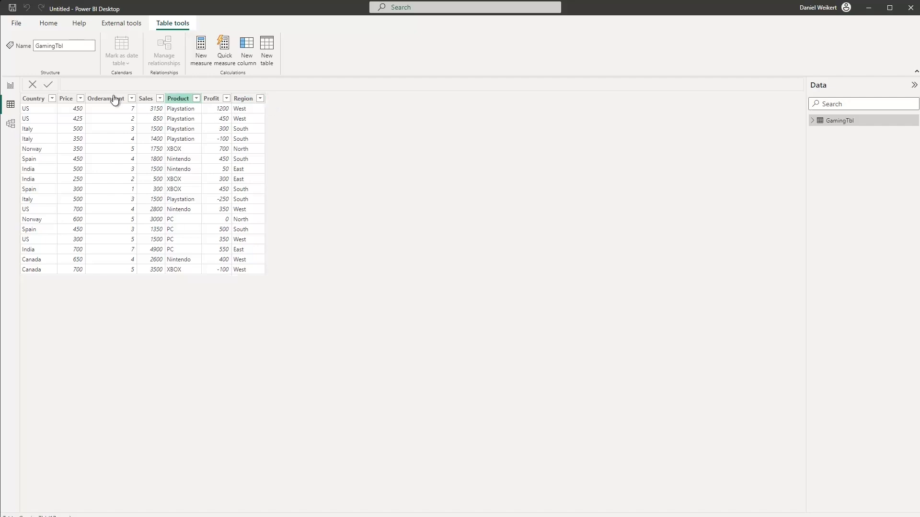
{"action": "left_click", "coordinate": [81, 98]}
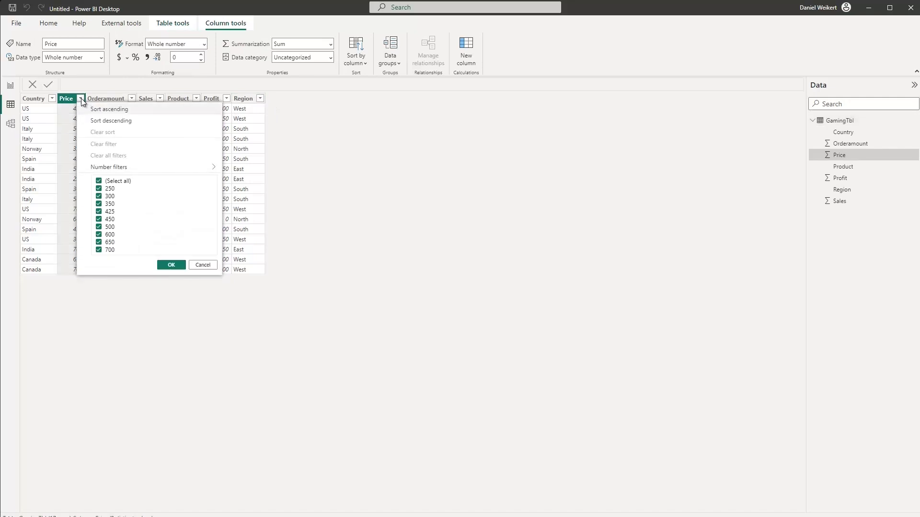
{"action": "mouse_move", "coordinate": [140, 172]}
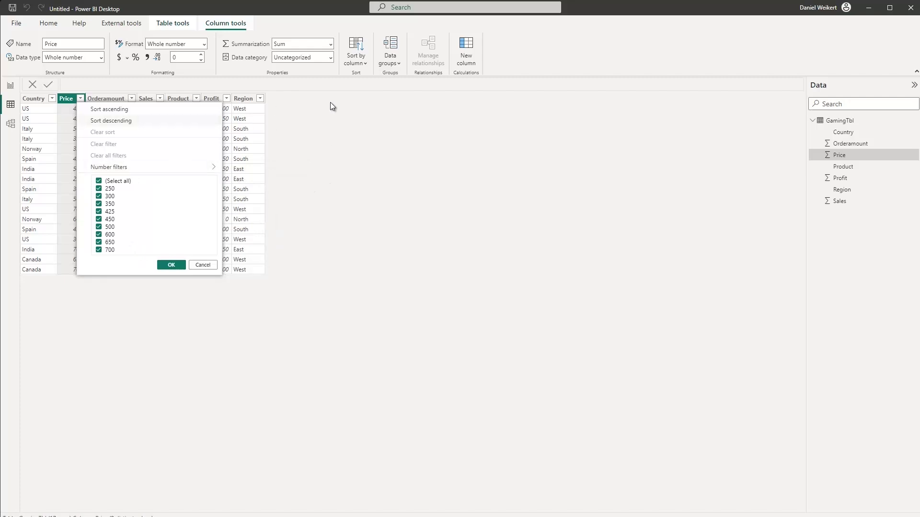
{"action": "left_click", "coordinate": [211, 266]}
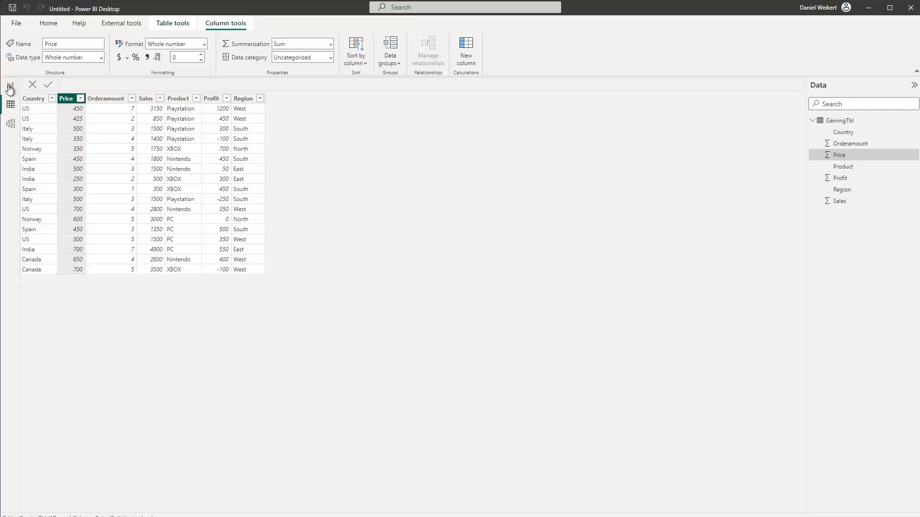
{"action": "left_click", "coordinate": [10, 85]}
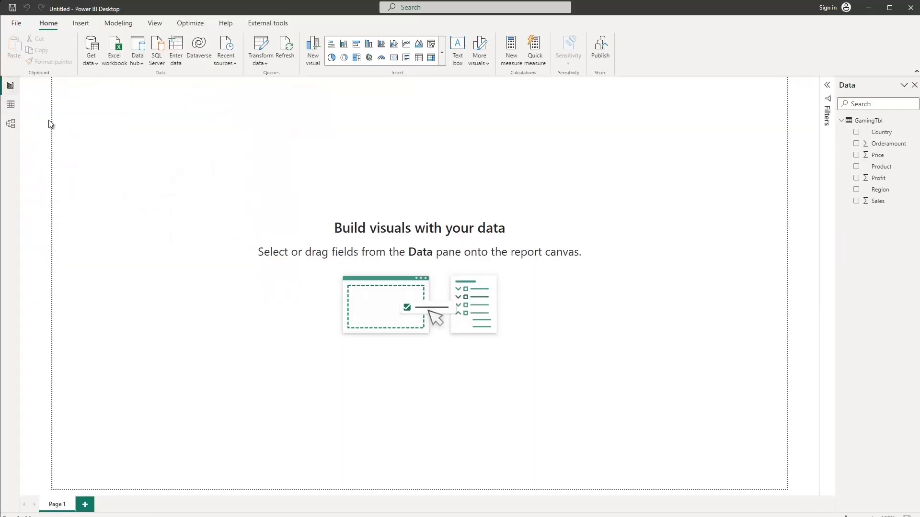
Step: Filter the Product column in the GamingTbl data view to show only Playstation
{"action": "left_click", "coordinate": [8, 105]}
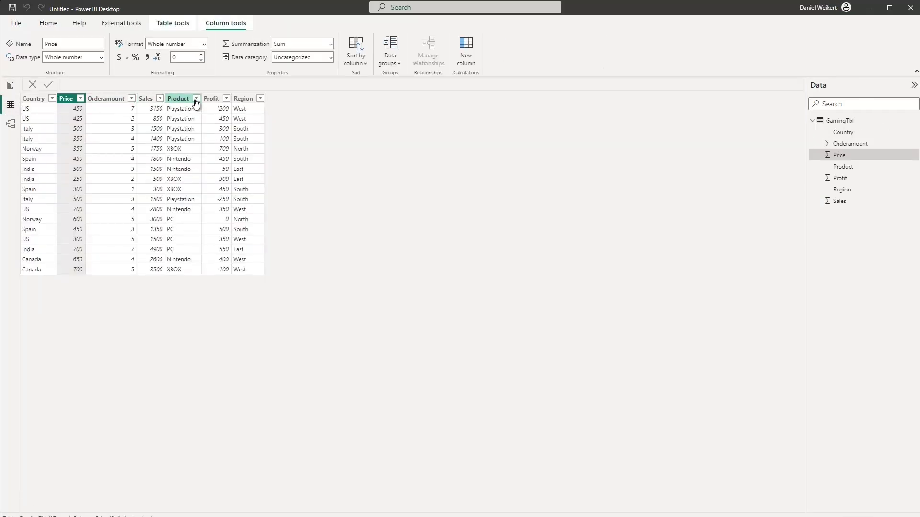
{"action": "left_click", "coordinate": [195, 99]}
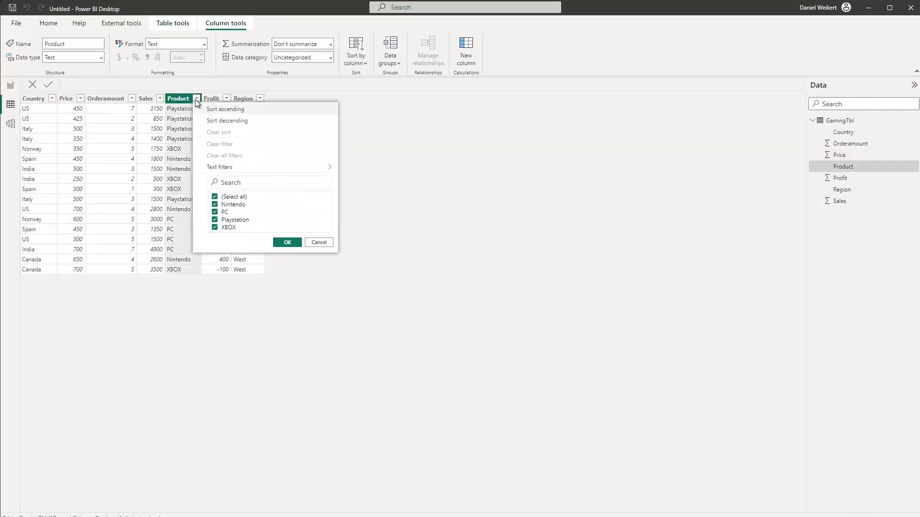
{"action": "left_click", "coordinate": [214, 198]}
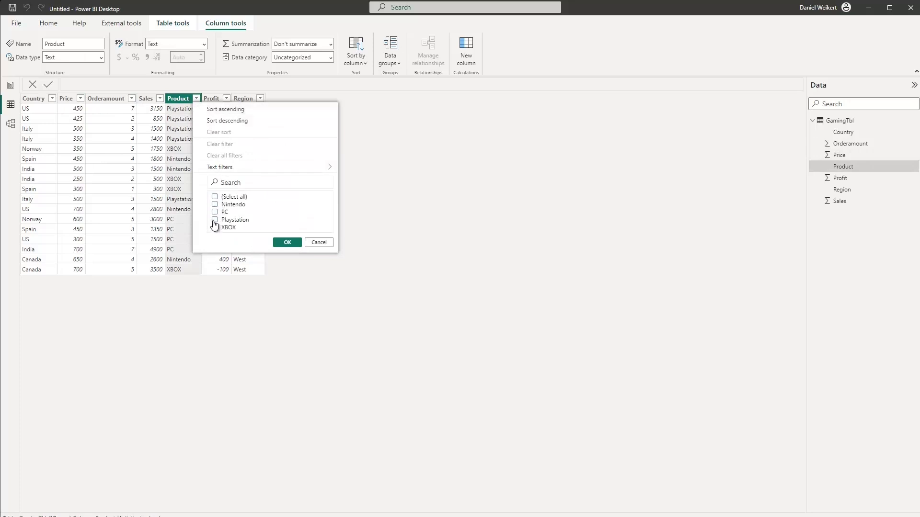
{"action": "left_click", "coordinate": [215, 220]}
{"action": "left_click", "coordinate": [288, 242]}
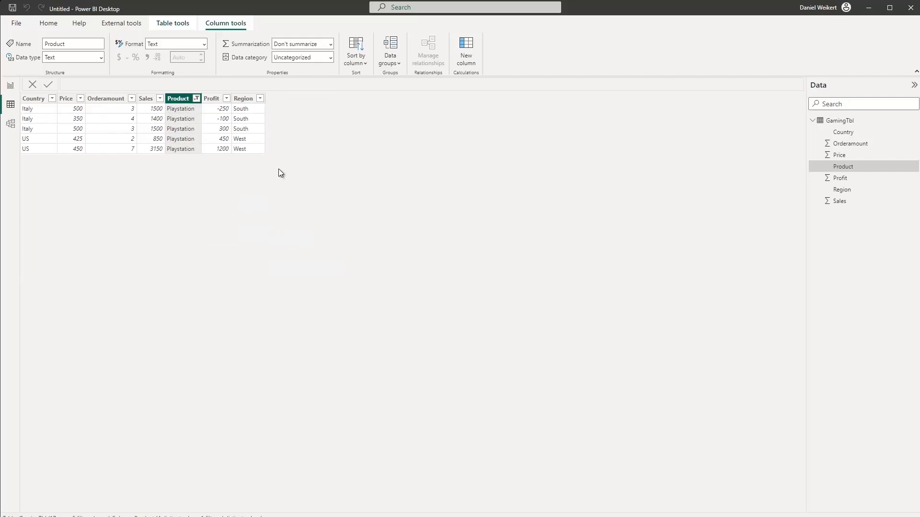
Step: Add the Product field to the report page as a table visual
{"action": "left_click", "coordinate": [10, 85]}
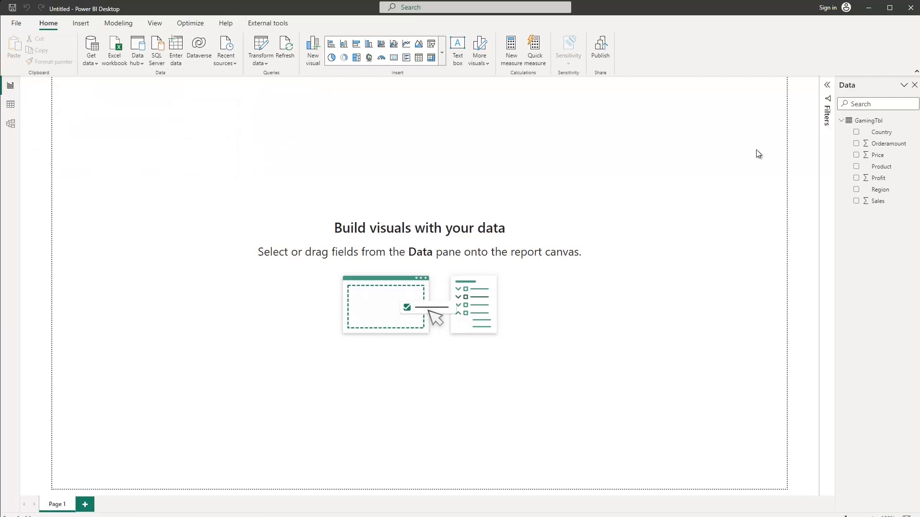
{"action": "left_click", "coordinate": [856, 167]}
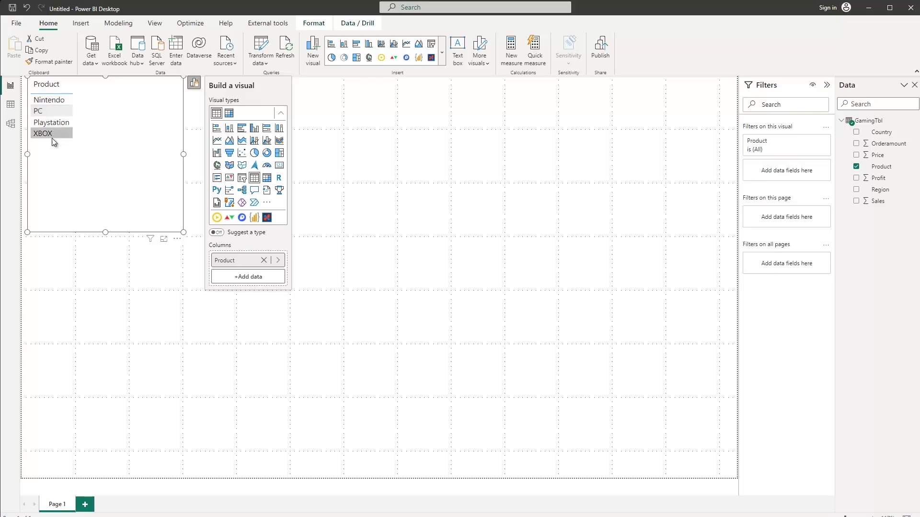
Step: Clear all filters from the GamingTbl data view
{"action": "left_click", "coordinate": [10, 105]}
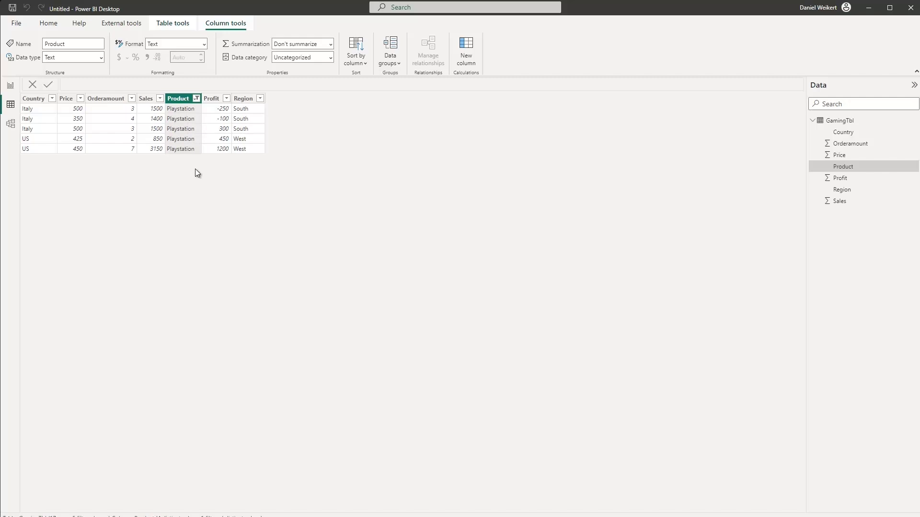
{"action": "left_click", "coordinate": [197, 99]}
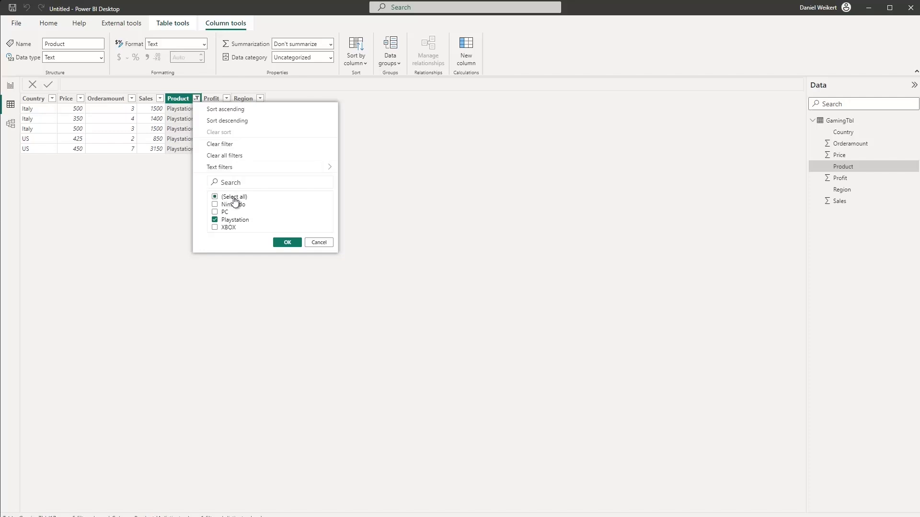
{"action": "left_click", "coordinate": [226, 156]}
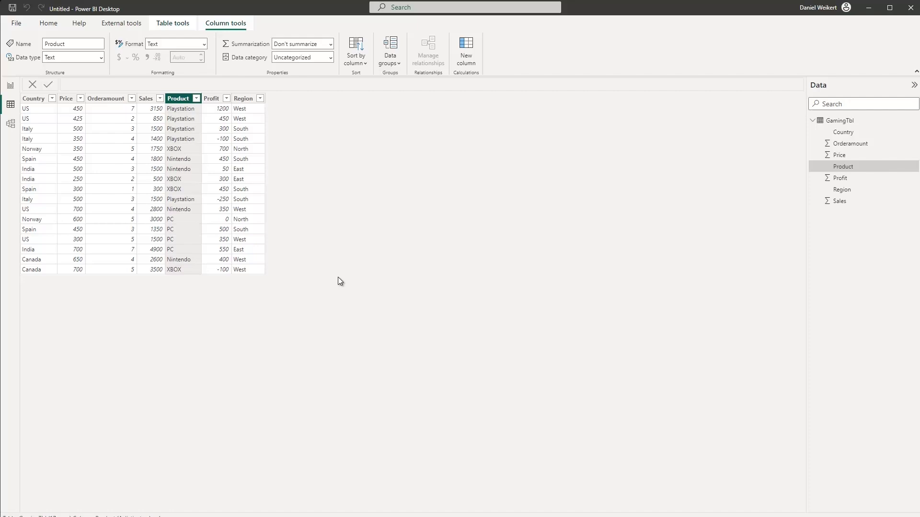
Step: Move the GamingTbl card nearer the centre of the model diagram, and collapse and re-expand its field list
{"action": "left_click", "coordinate": [12, 125]}
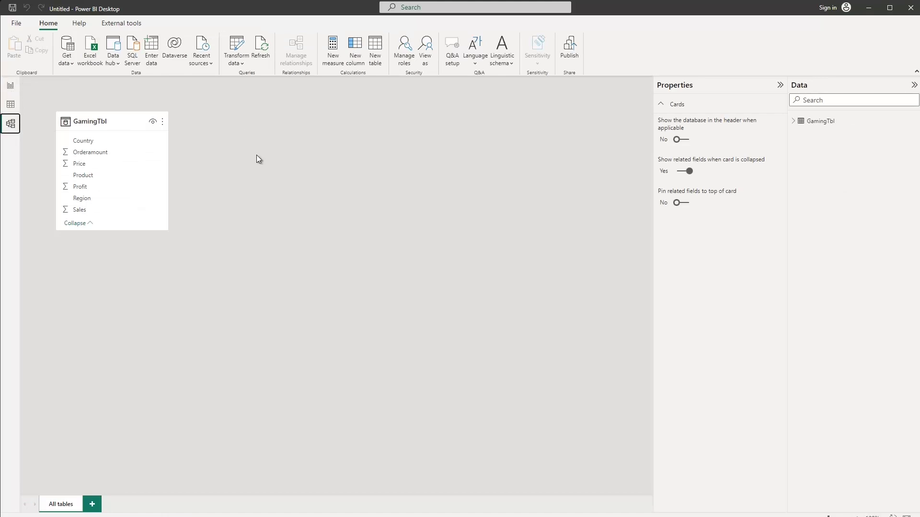
{"action": "mouse_move", "coordinate": [117, 122]}
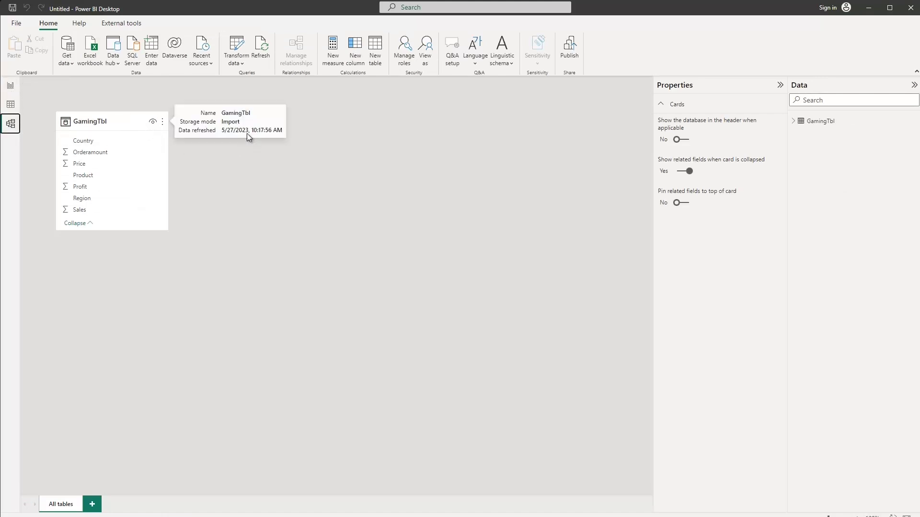
{"action": "left_click_drag", "start_coordinate": [123, 121], "coordinate": [280, 136]}
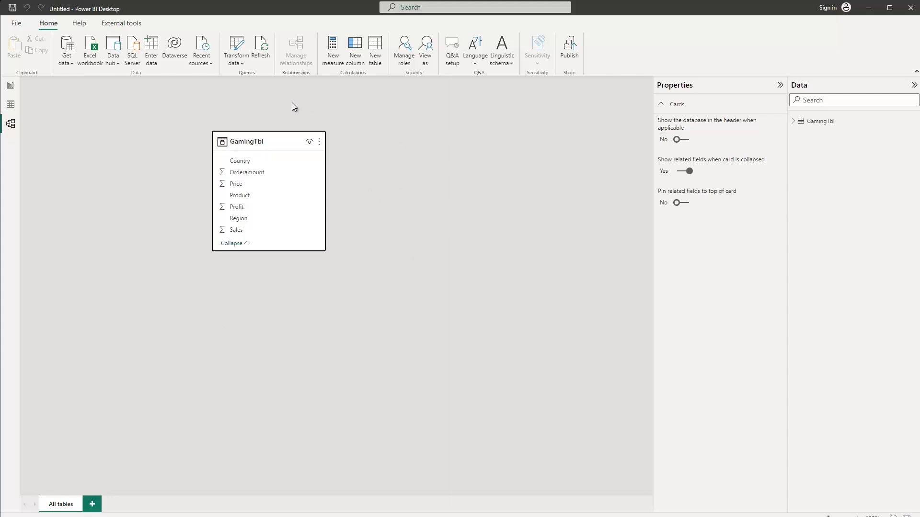
{"action": "mouse_move", "coordinate": [262, 139]}
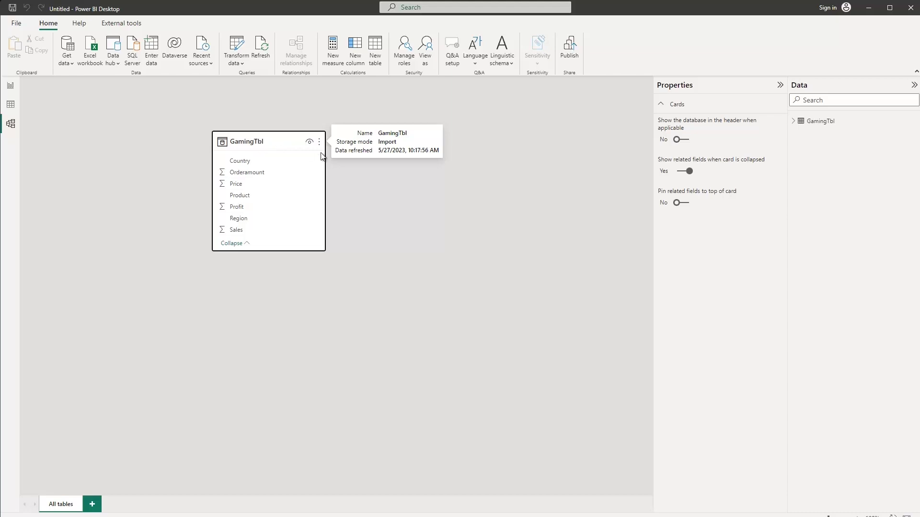
{"action": "left_click", "coordinate": [242, 243]}
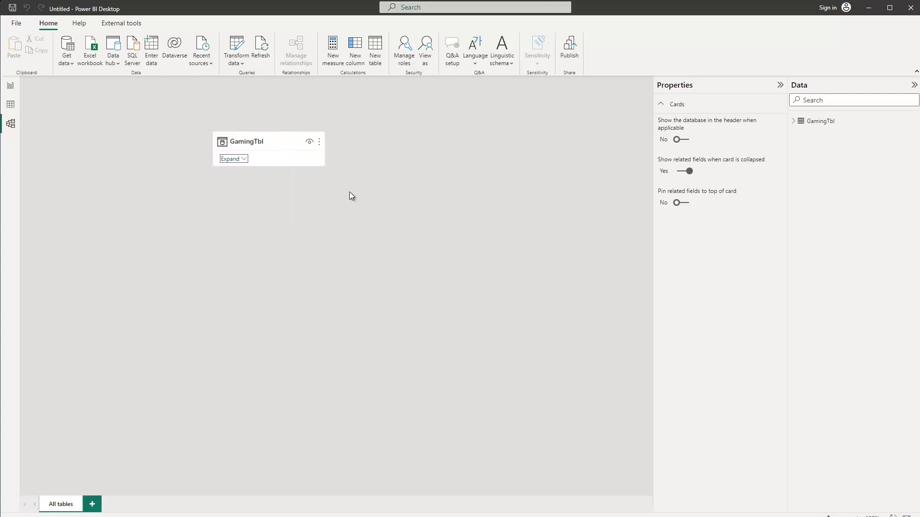
{"action": "left_click", "coordinate": [242, 159]}
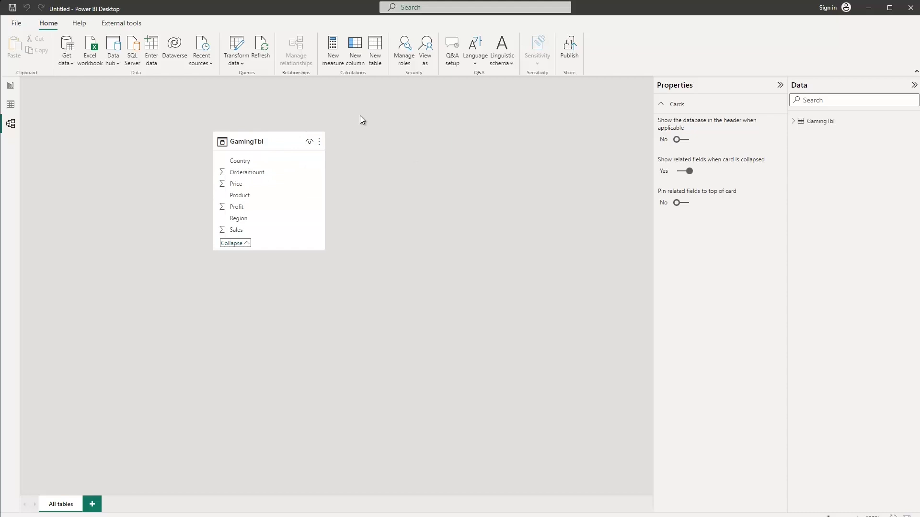
Step: Remove the Product table visual from the report page
{"action": "left_click", "coordinate": [10, 87]}
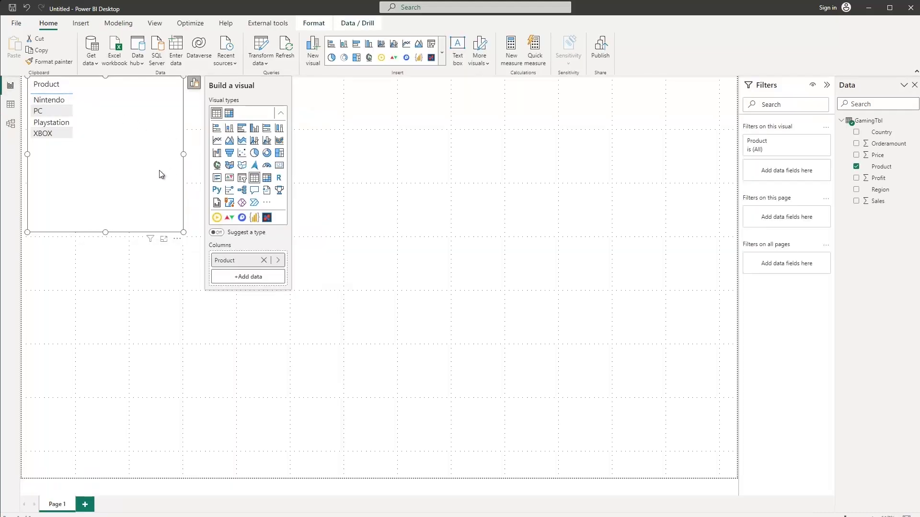
{"action": "left_click", "coordinate": [177, 239]}
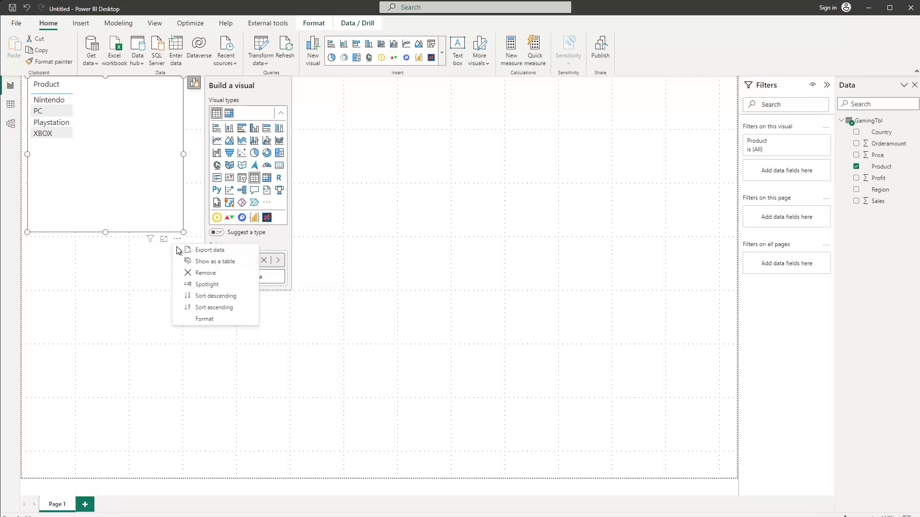
{"action": "left_click", "coordinate": [209, 274]}
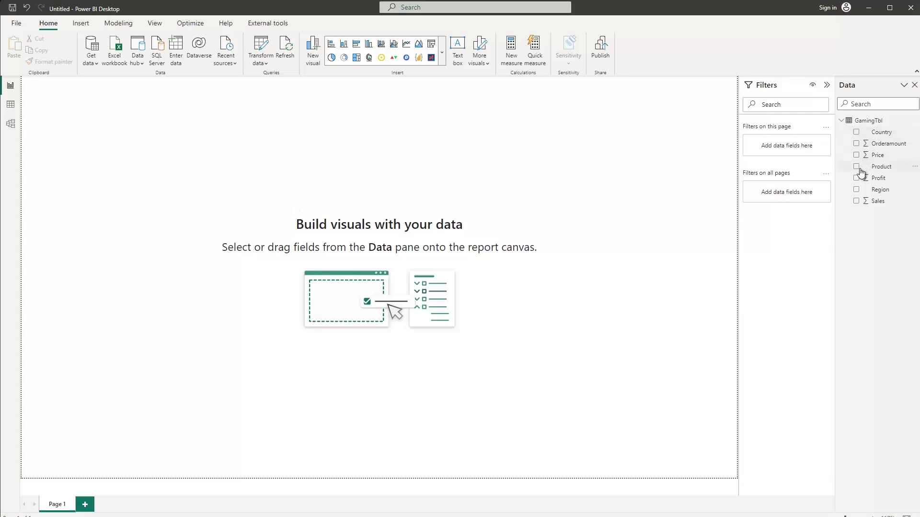
Step: Add the Sales field to the empty report page as a visual and turn it into a card
{"action": "left_click", "coordinate": [855, 202]}
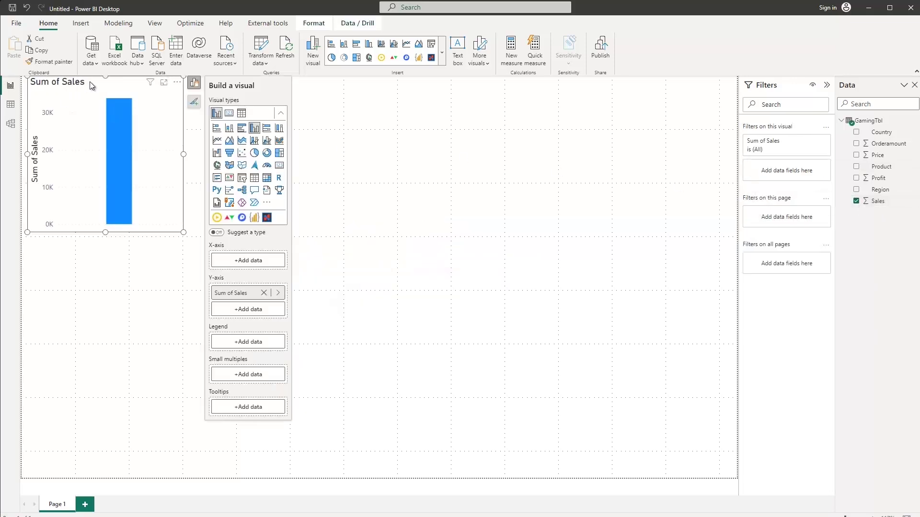
{"action": "mouse_move", "coordinate": [130, 220]}
{"action": "left_click", "coordinate": [279, 166]}
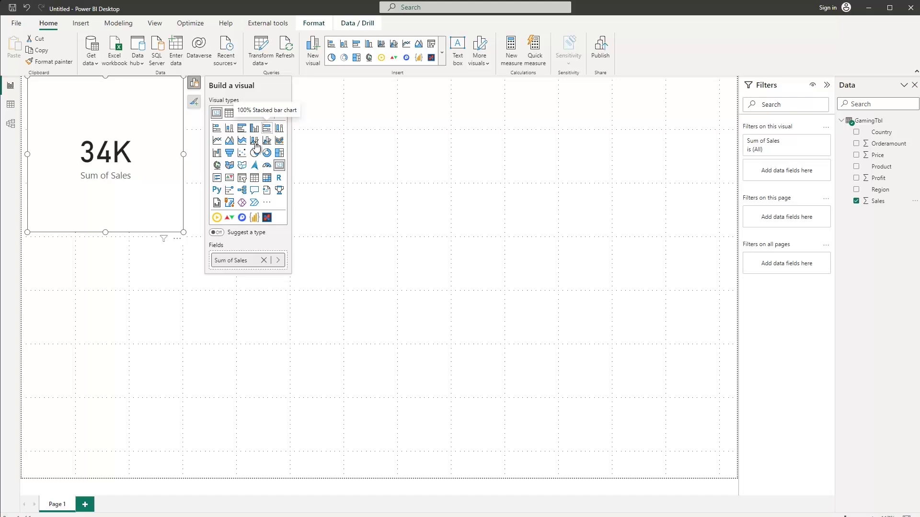
Step: Try the Sales visual as a clustered bar chart, and switch Suggest a type on and off again
{"action": "left_click", "coordinate": [243, 129]}
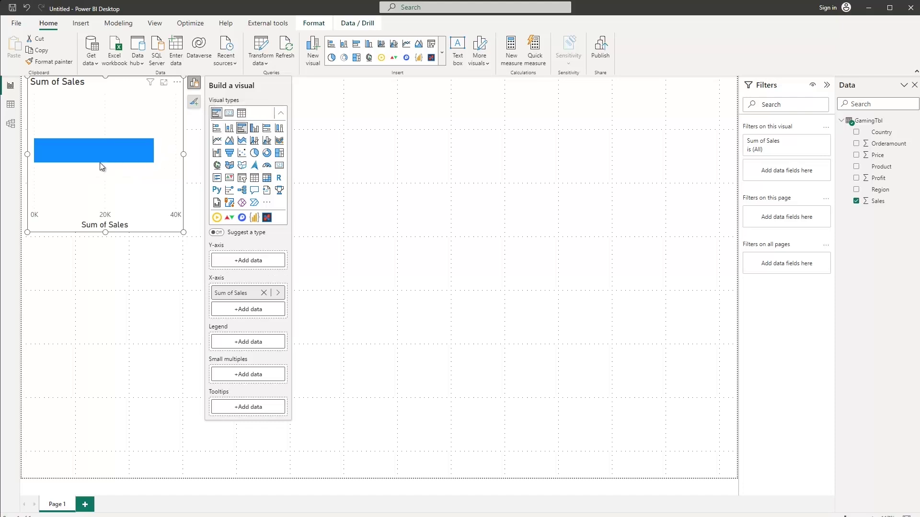
{"action": "mouse_move", "coordinate": [137, 156]}
{"action": "left_click", "coordinate": [218, 233]}
{"action": "left_click", "coordinate": [220, 233]}
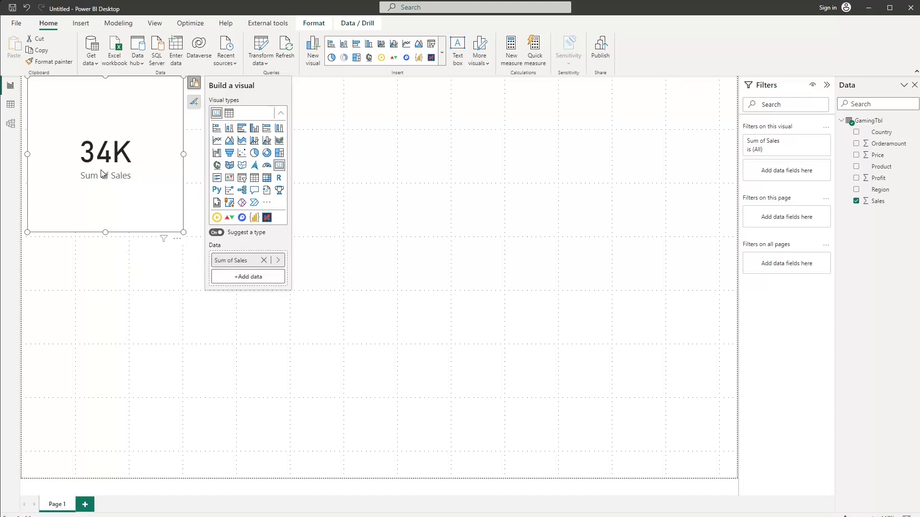
{"action": "left_click", "coordinate": [216, 233]}
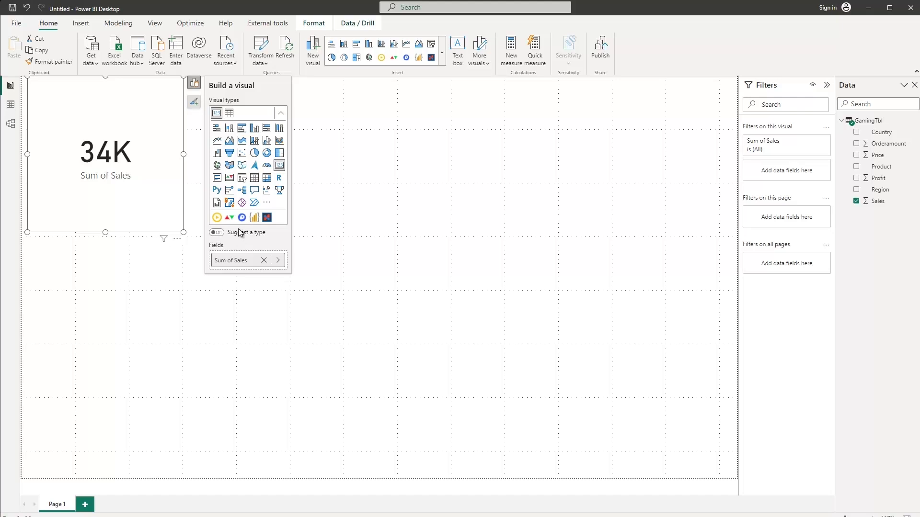
Step: Turn the Sales visual into a donut chart, enlarge it slightly and place it near the page's upper-left corner
{"action": "left_click", "coordinate": [266, 153]}
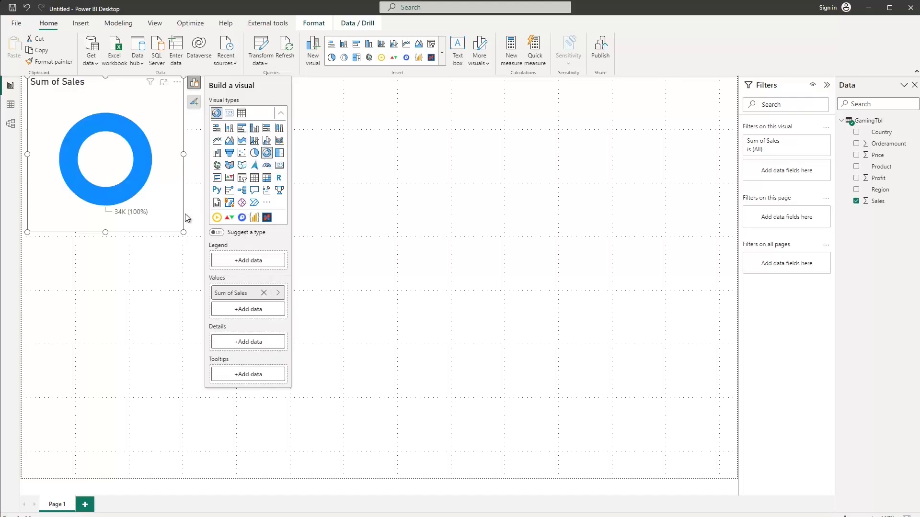
{"action": "left_click_drag", "start_coordinate": [184, 232], "coordinate": [215, 238]}
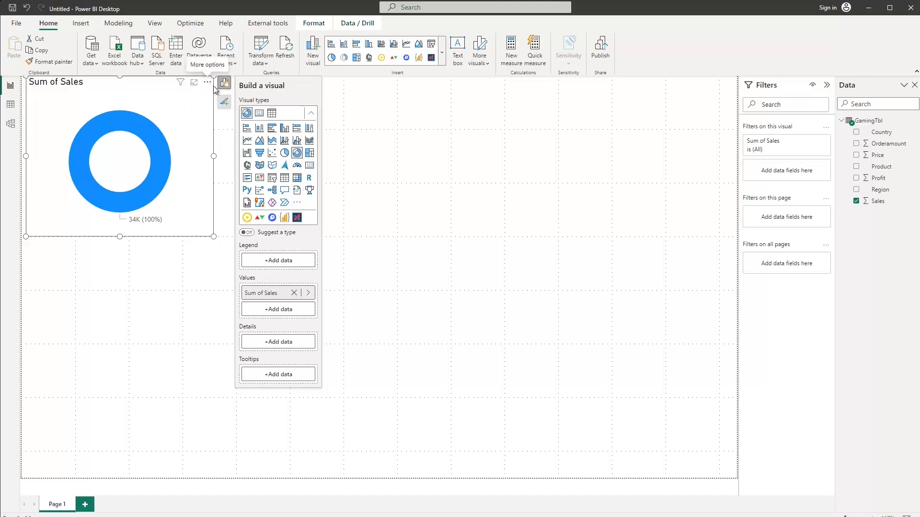
{"action": "left_click_drag", "start_coordinate": [210, 88], "coordinate": [509, 224]}
{"action": "left_click_drag", "start_coordinate": [530, 188], "coordinate": [221, 101]}
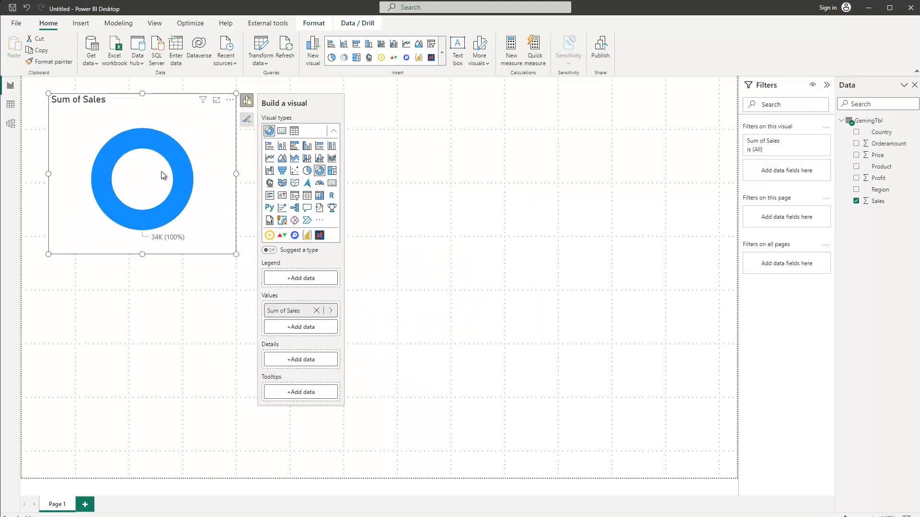
Step: Add Region as the donut chart's legend and enlarge the chart so its labels have more room
{"action": "mouse_move", "coordinate": [167, 226]}
{"action": "left_click", "coordinate": [303, 283]}
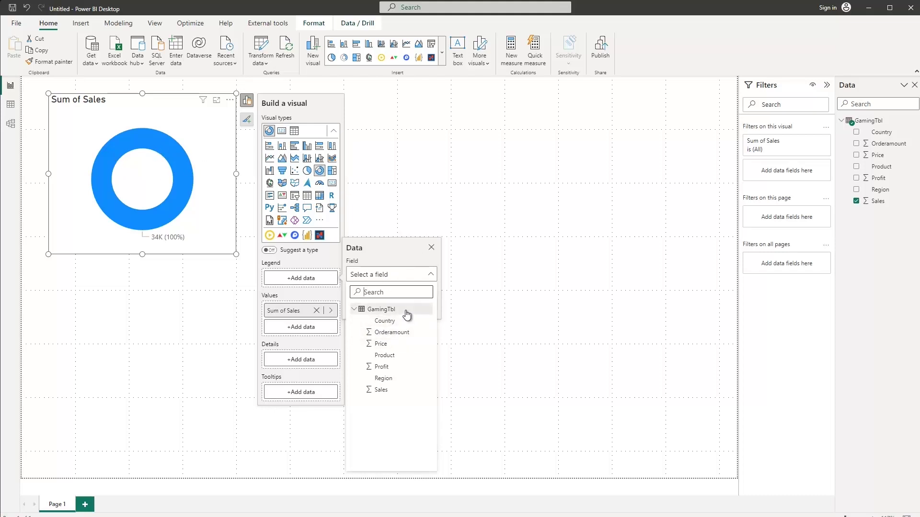
{"action": "left_click", "coordinate": [383, 378]}
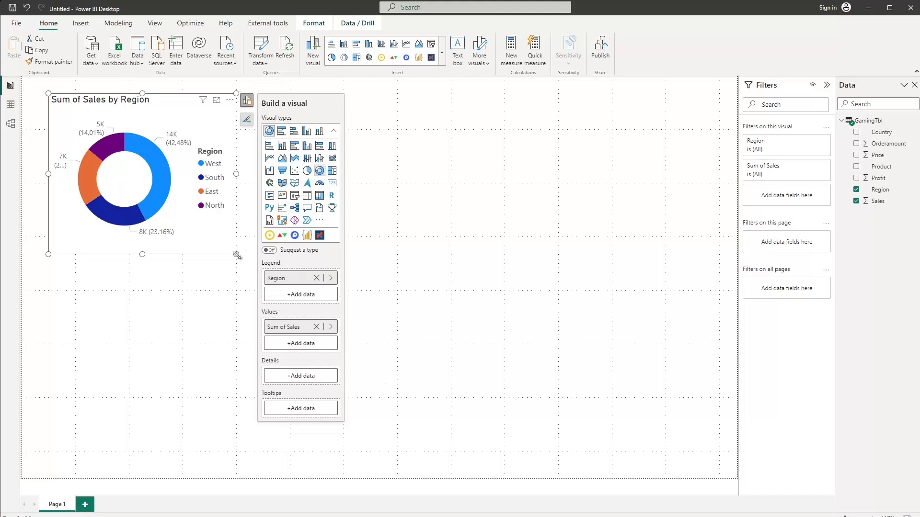
{"action": "left_click_drag", "start_coordinate": [237, 254], "coordinate": [311, 281]}
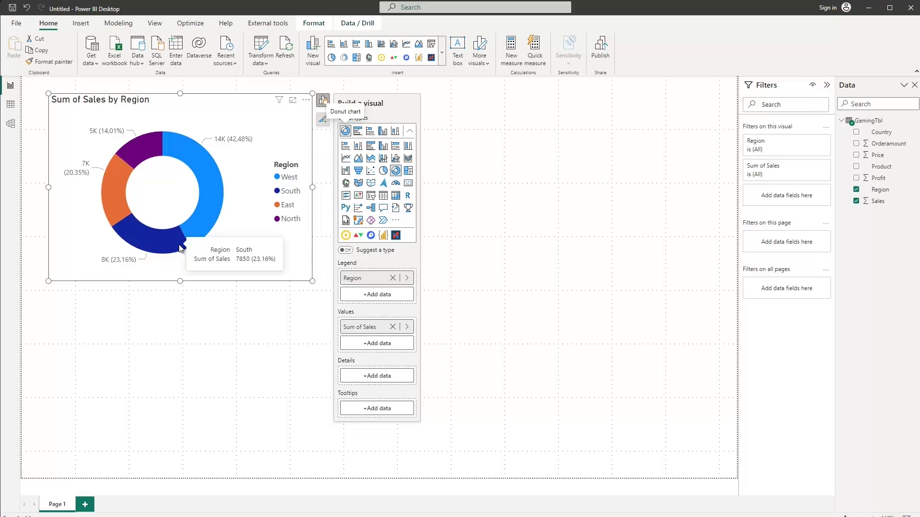
Step: Apply the Accessible Tidal theme to the report
{"action": "mouse_move", "coordinate": [185, 148]}
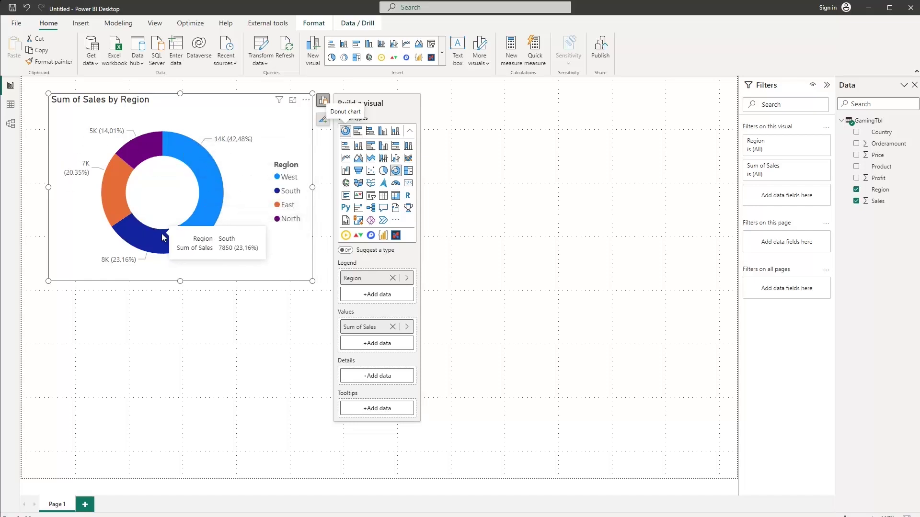
{"action": "left_click", "coordinate": [156, 24]}
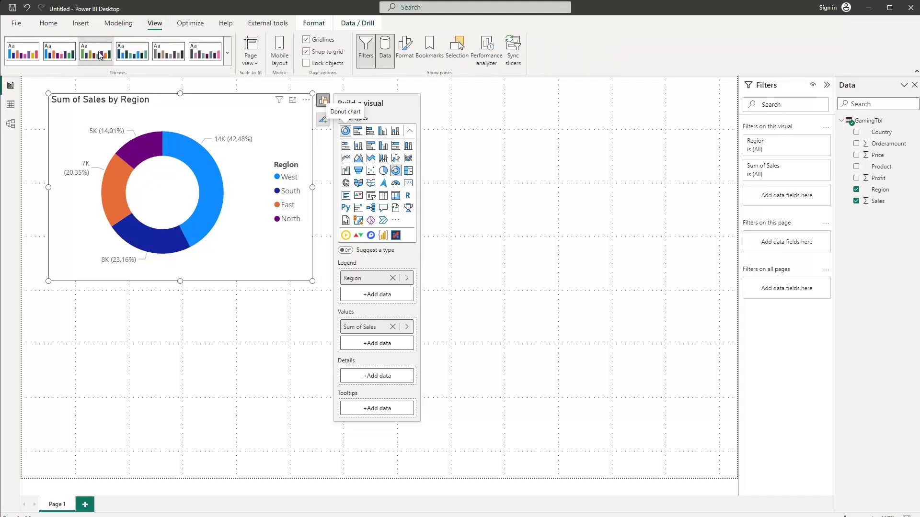
{"action": "left_click", "coordinate": [142, 59]}
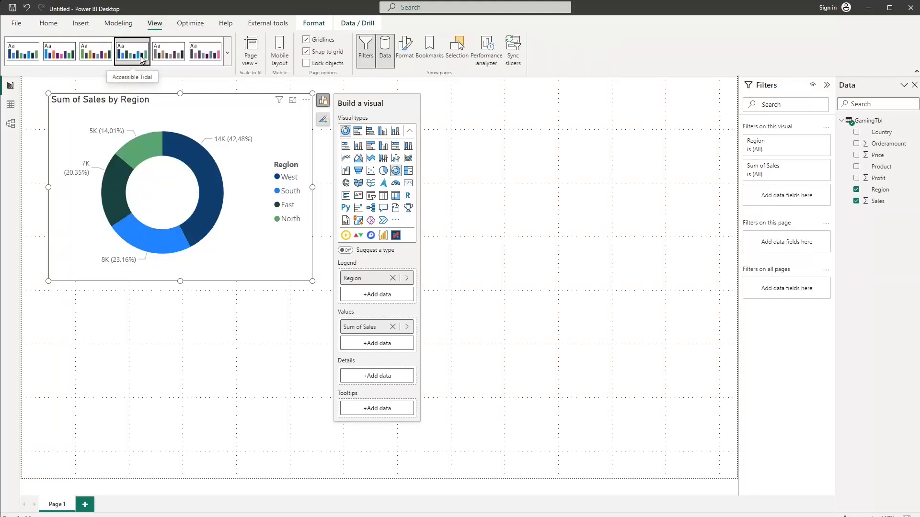
Step: Remove Region from the donut chart's legend and put it back
{"action": "mouse_move", "coordinate": [198, 224]}
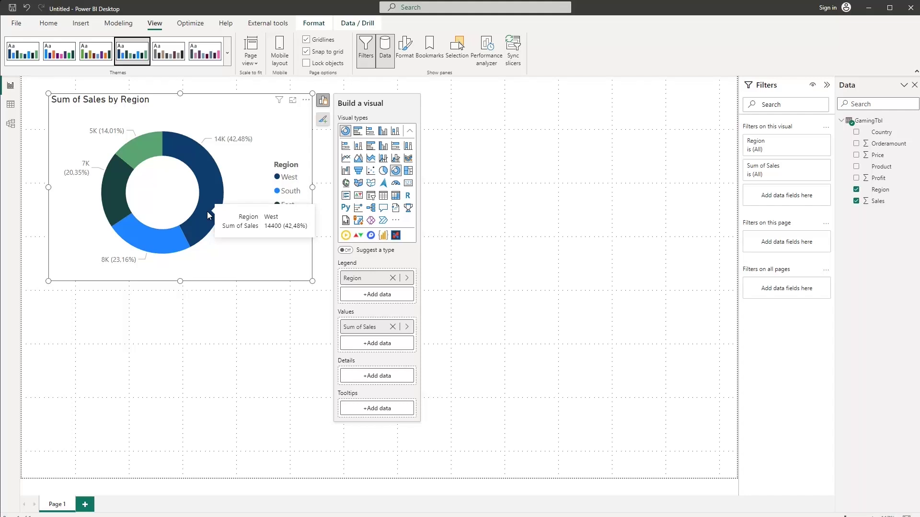
{"action": "left_click", "coordinate": [392, 279]}
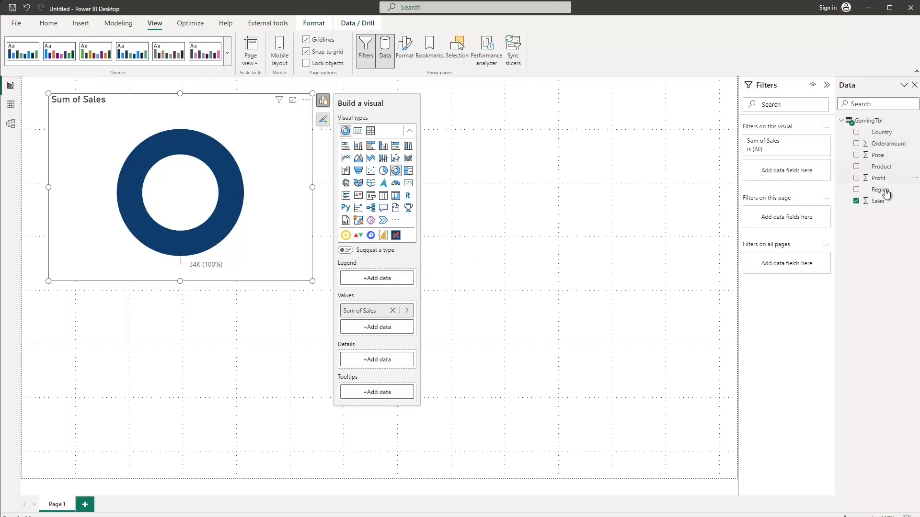
{"action": "left_click_drag", "start_coordinate": [880, 194], "coordinate": [381, 285]}
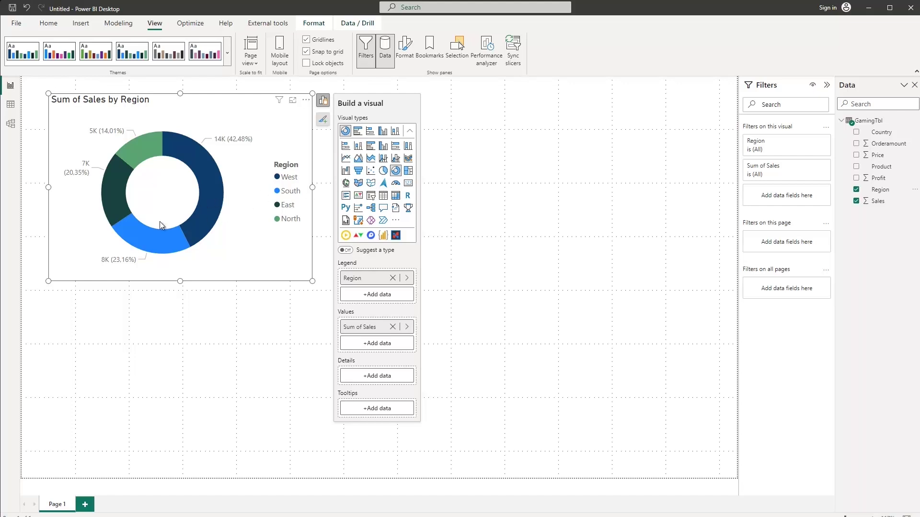
Step: Add Sales to the page as a second, separate visual below the donut chart, and remove that visual again
{"action": "left_click", "coordinate": [220, 304]}
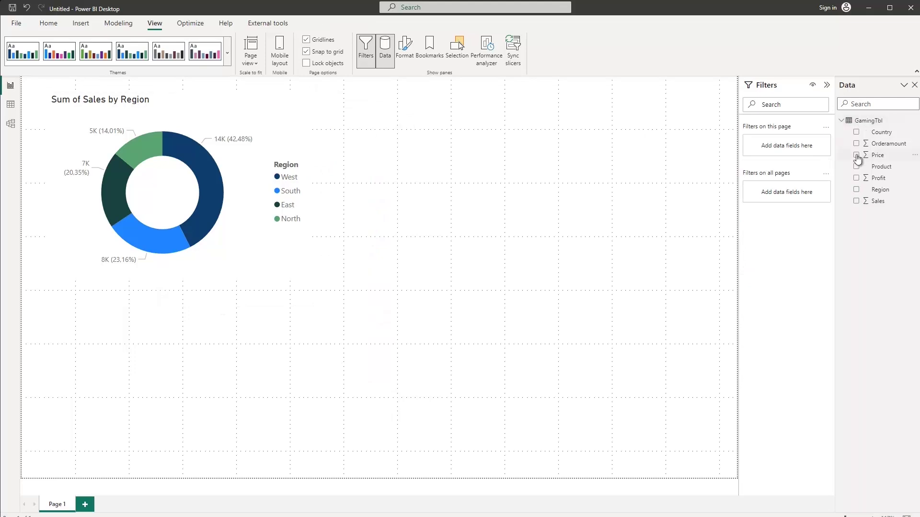
{"action": "left_click", "coordinate": [856, 201]}
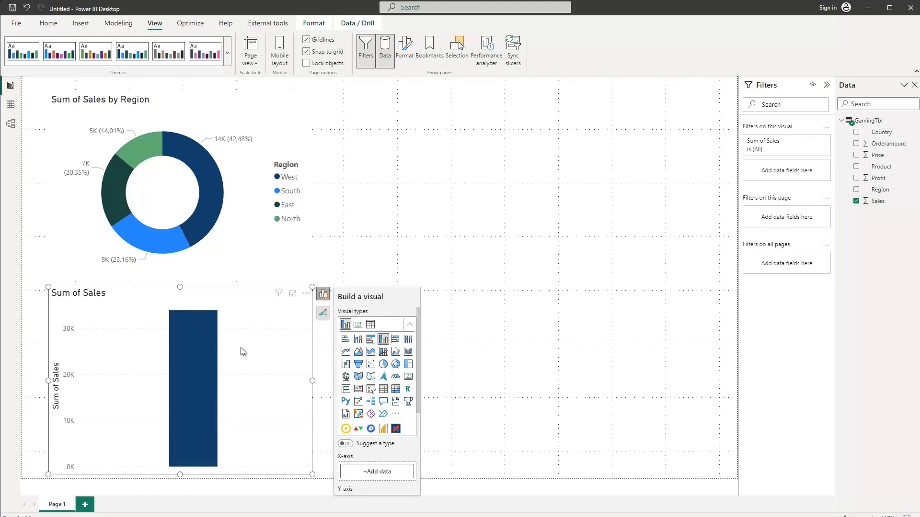
{"action": "left_click", "coordinate": [306, 294]}
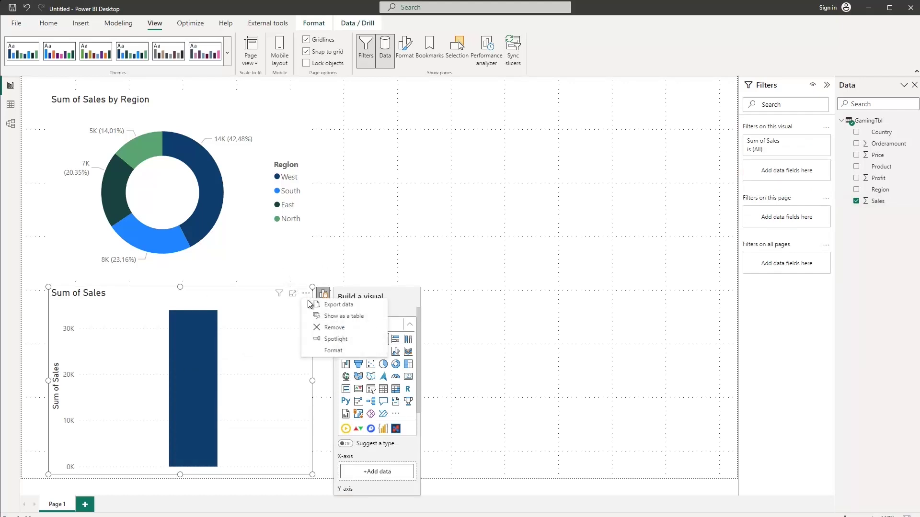
{"action": "left_click", "coordinate": [320, 329]}
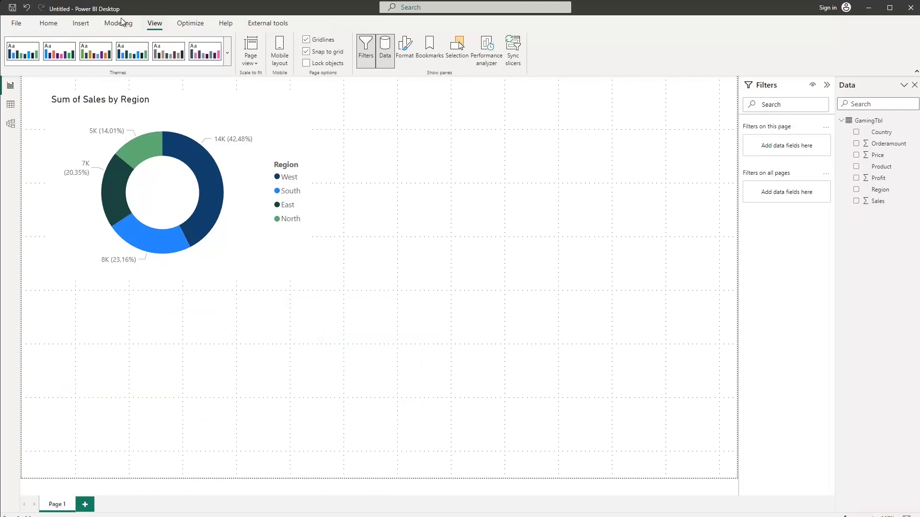
Step: Insert an empty clustered bar chart and move it to the right of the Sales by Region donut chart
{"action": "left_click", "coordinate": [46, 28]}
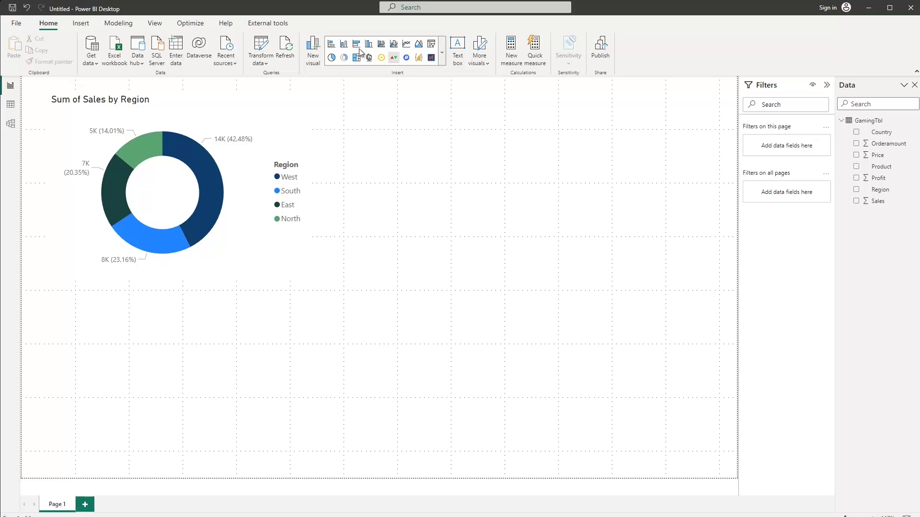
{"action": "left_click", "coordinate": [82, 25]}
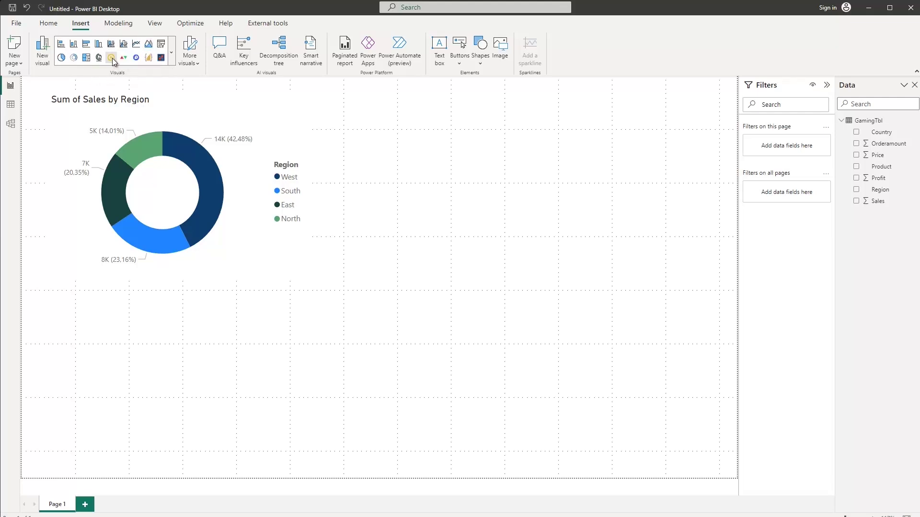
{"action": "left_click", "coordinate": [87, 46]}
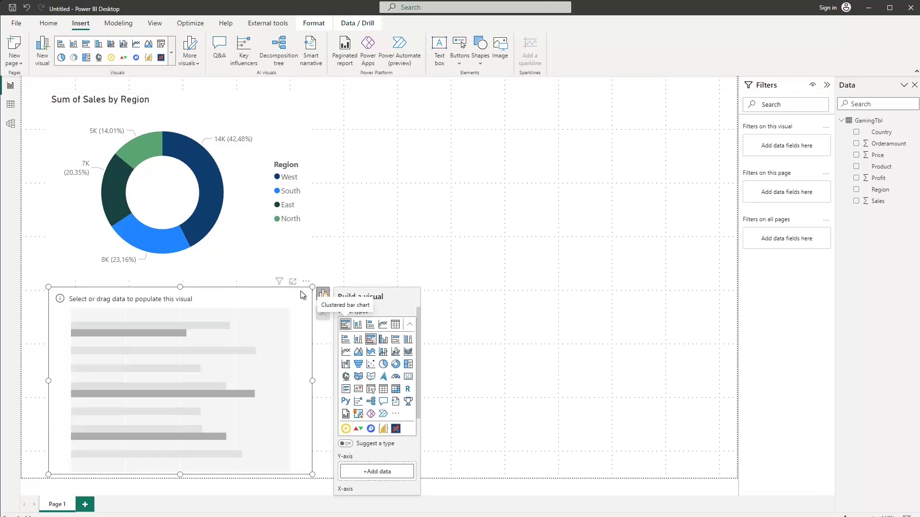
{"action": "left_click_drag", "start_coordinate": [297, 293], "coordinate": [650, 114]}
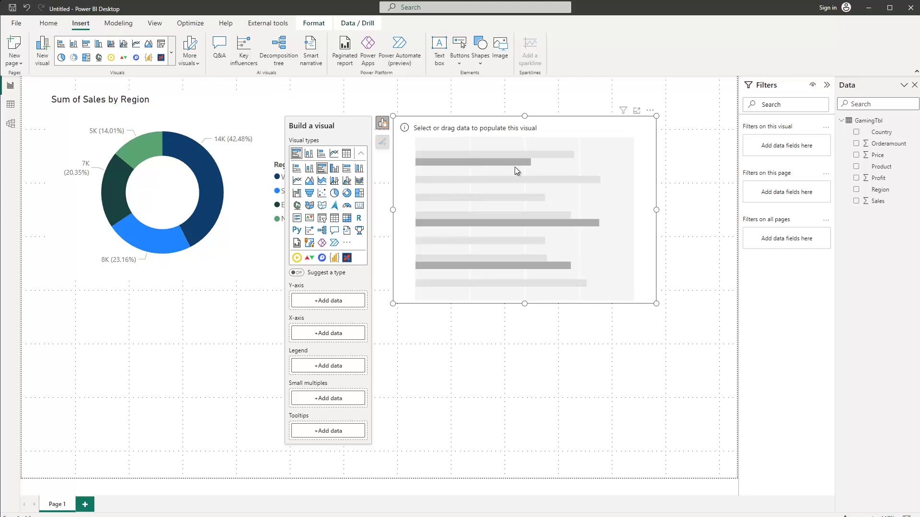
Step: Try the empty bar chart visual as a table and return it to a clustered bar chart
{"action": "left_click", "coordinate": [335, 220]}
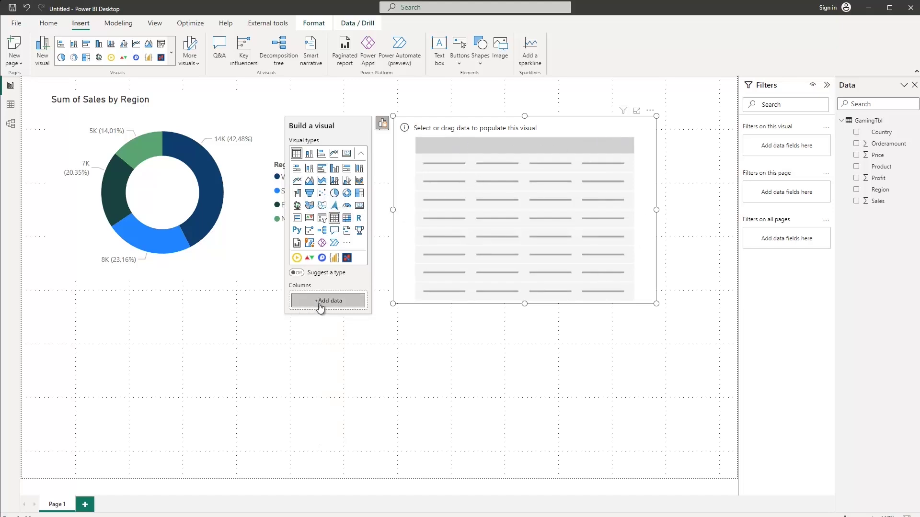
{"action": "left_click", "coordinate": [323, 171]}
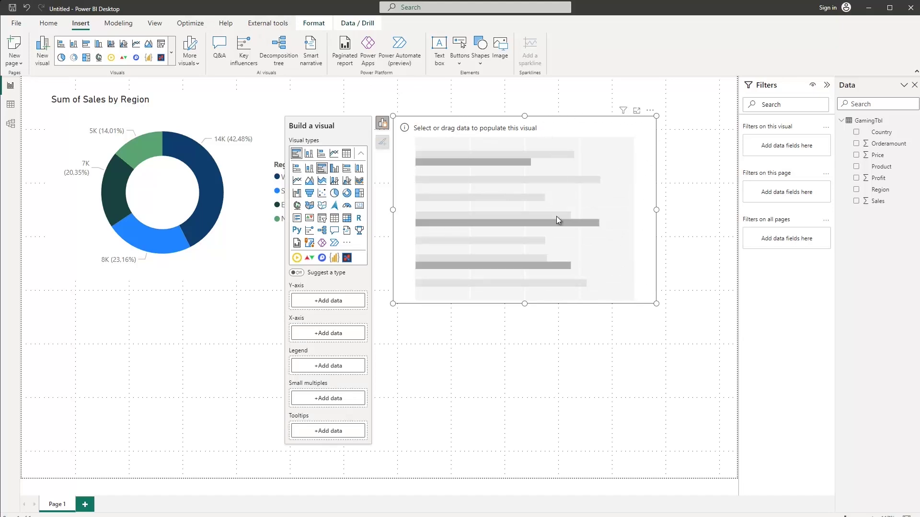
{"action": "left_click", "coordinate": [581, 384]}
{"action": "left_click", "coordinate": [578, 179]}
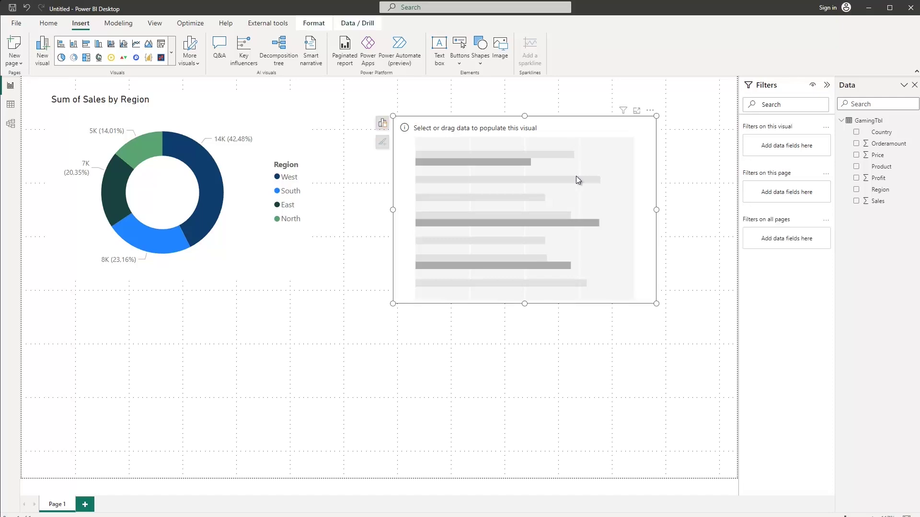
Step: Change the empty clustered bar chart beside the donut chart to a table visual
{"action": "left_click", "coordinate": [172, 57]}
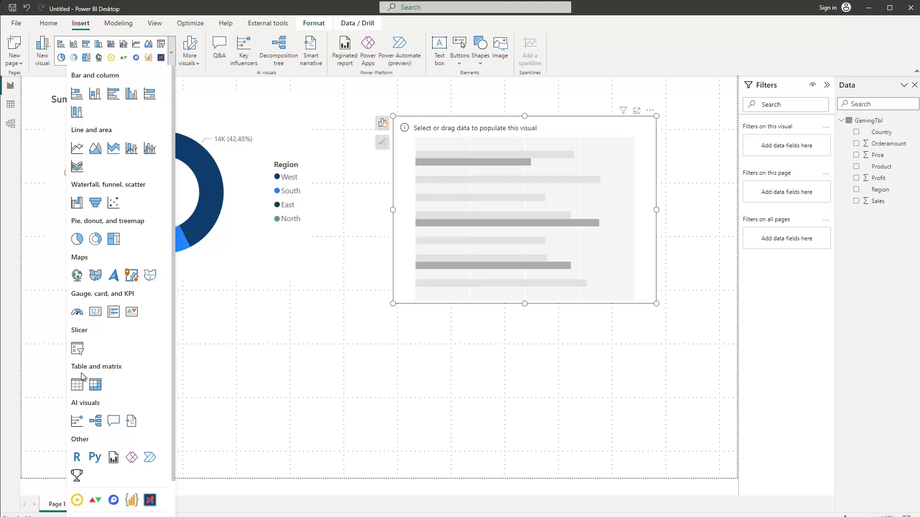
{"action": "left_click", "coordinate": [78, 386]}
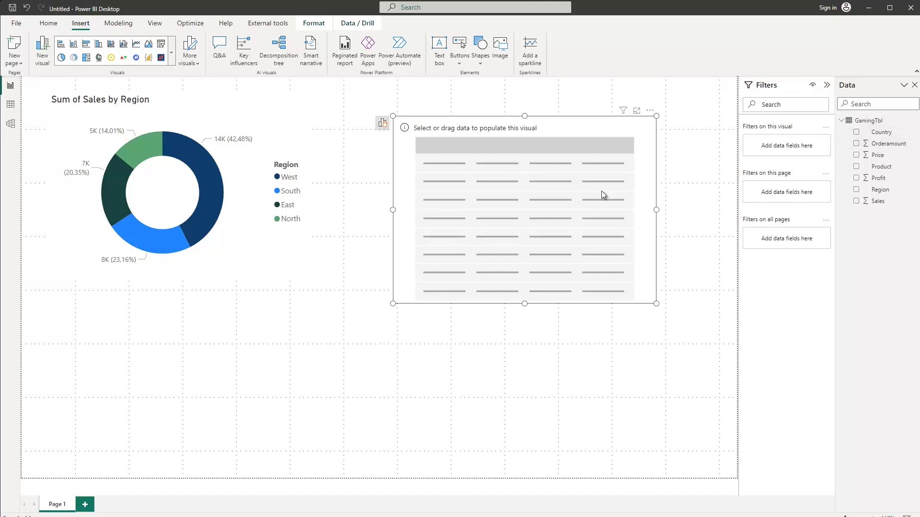
{"action": "mouse_move", "coordinate": [886, 175]}
{"action": "left_mouse_down"}
{"action": "mouse_move", "coordinate": [604, 171]}
{"action": "mouse_move", "coordinate": [532, 192]}
{"action": "mouse_move", "coordinate": [868, 173]}
{"action": "left_mouse_up"}
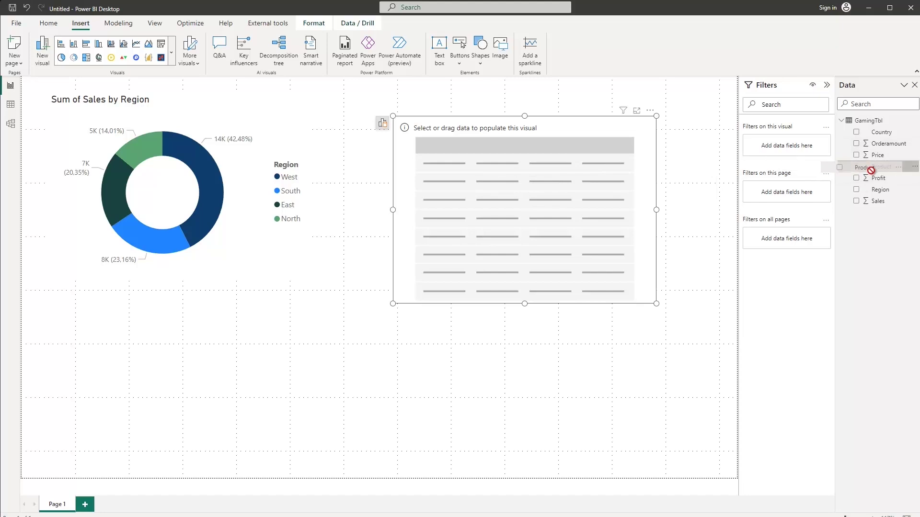
Step: Add Country, Sales and Profit as columns of the empty table visual beside the donut chart
{"action": "left_click", "coordinate": [382, 123]}
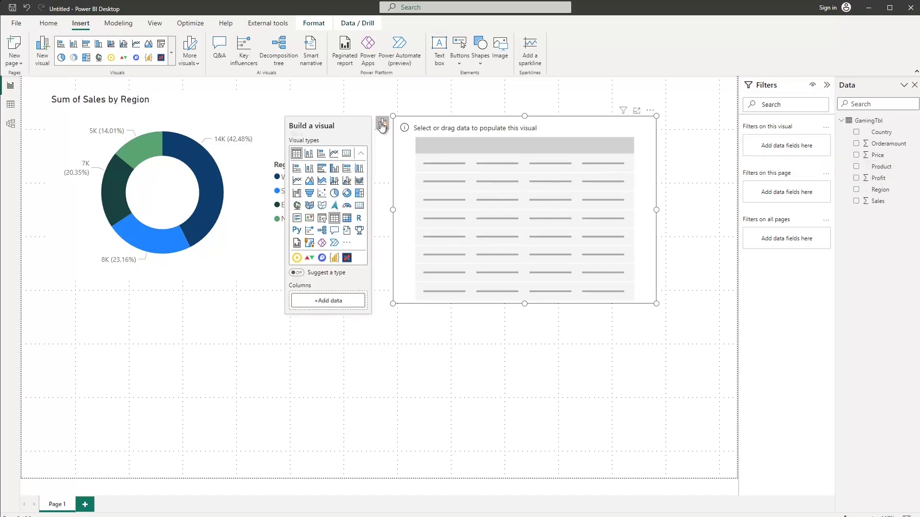
{"action": "left_click", "coordinate": [355, 304]}
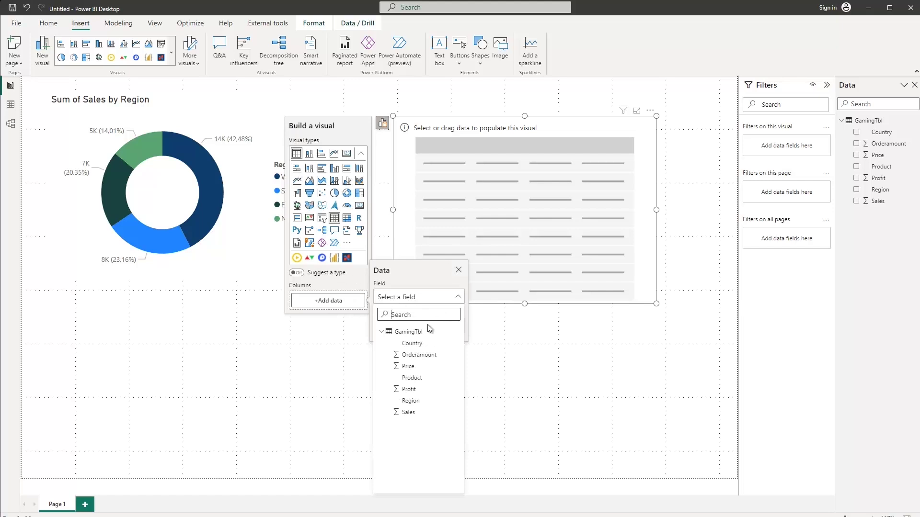
{"action": "left_click", "coordinate": [437, 345]}
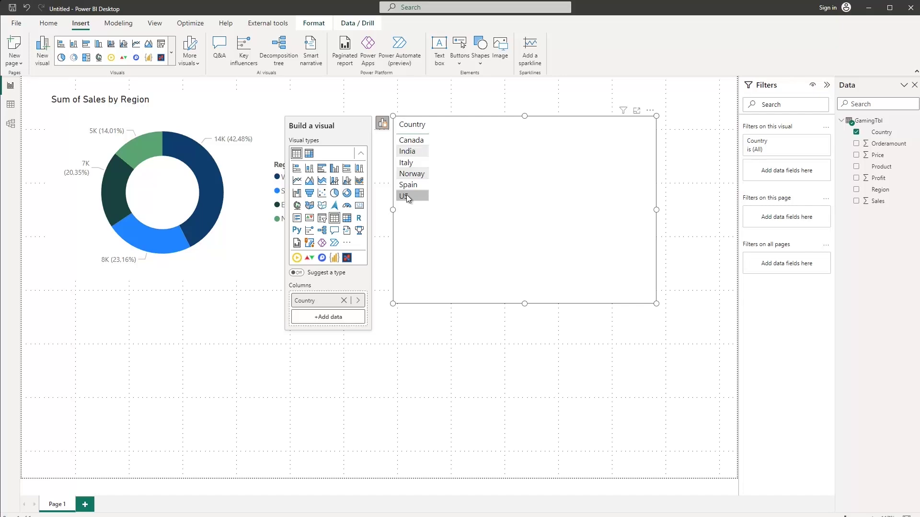
{"action": "left_click", "coordinate": [328, 320]}
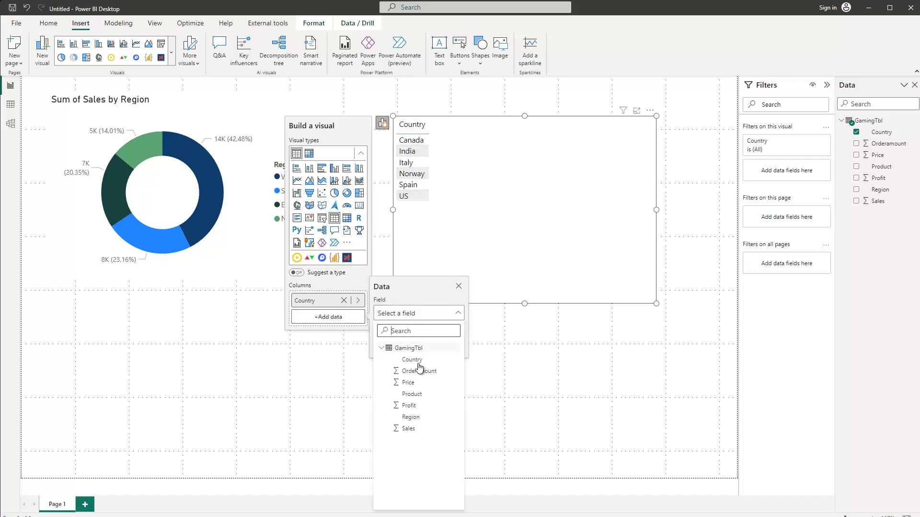
{"action": "left_click", "coordinate": [408, 429]}
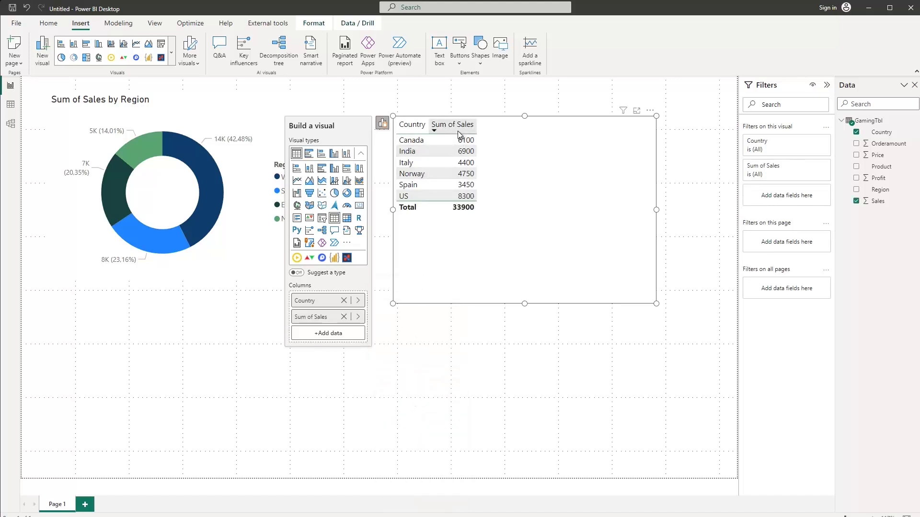
{"action": "left_click", "coordinate": [330, 337]}
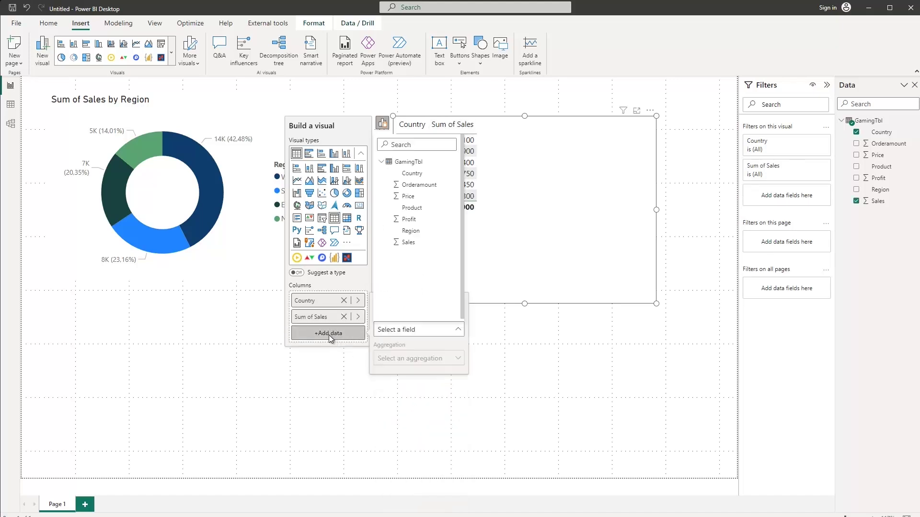
{"action": "left_click", "coordinate": [408, 221]}
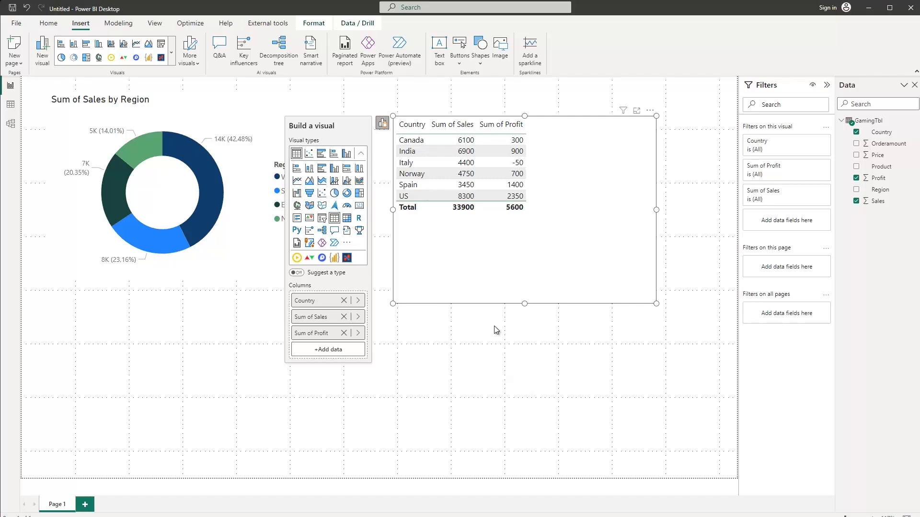
{"action": "left_click", "coordinate": [463, 369]}
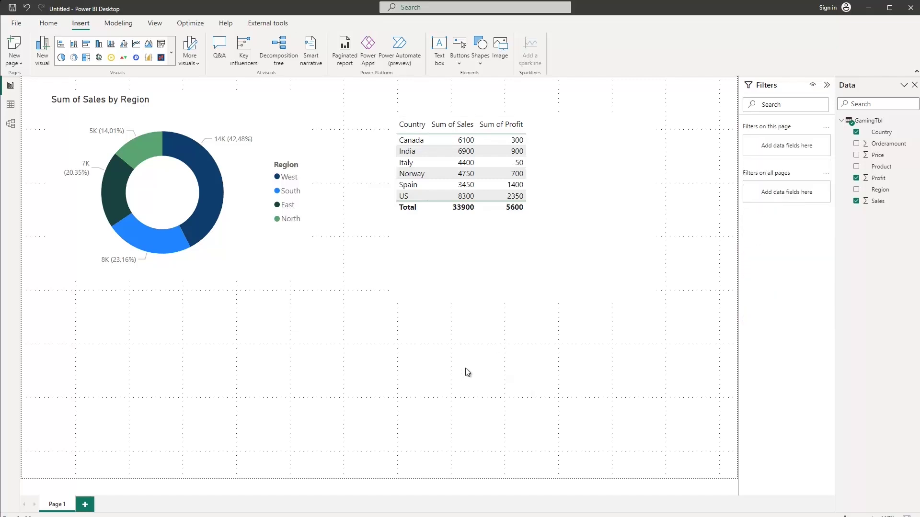
Step: Try the Sales by Region donut chart as a clustered bar chart and undo the change
{"action": "left_click", "coordinate": [197, 120]}
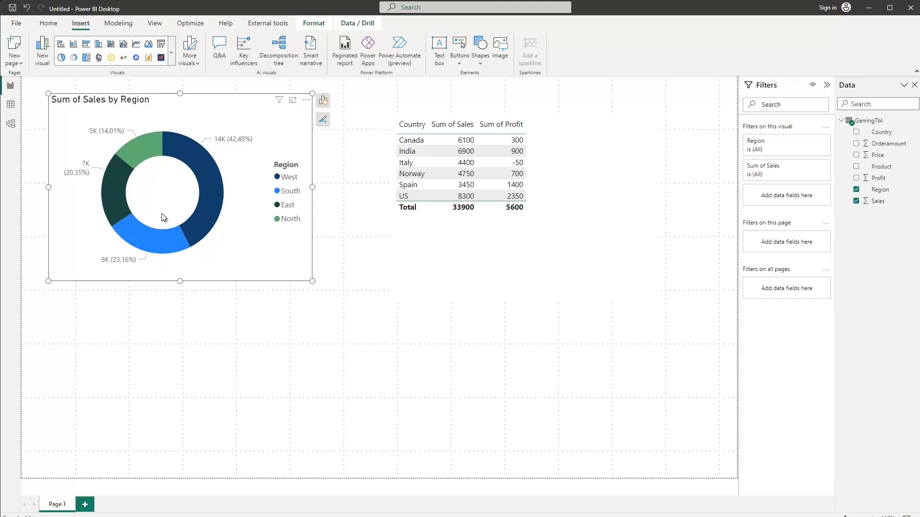
{"action": "left_click", "coordinate": [323, 101]}
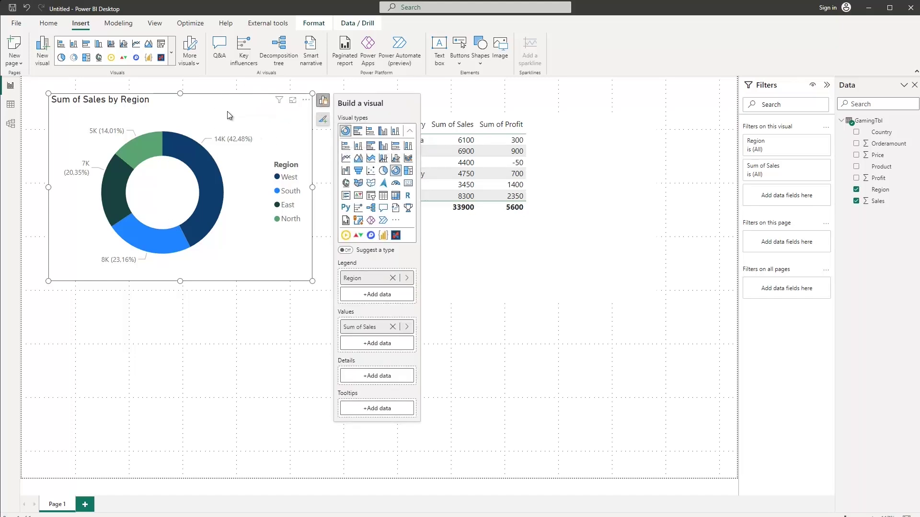
{"action": "left_click", "coordinate": [48, 24]}
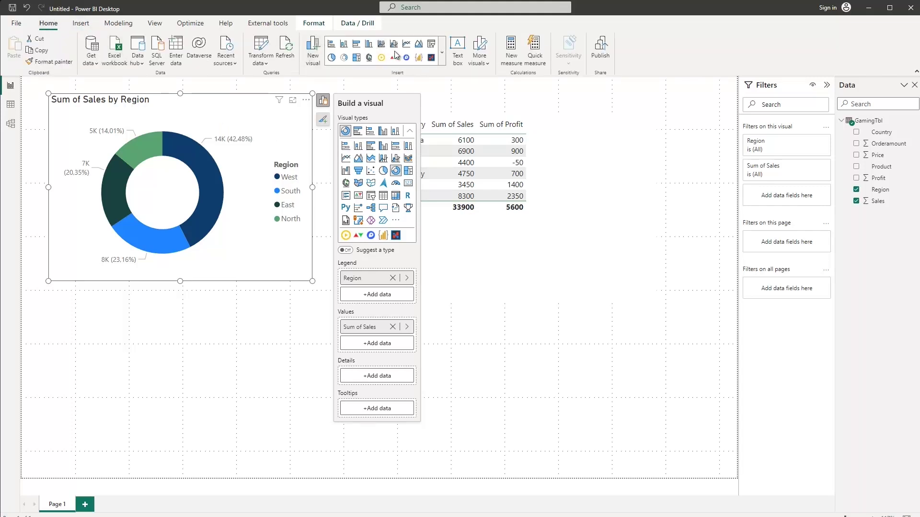
{"action": "left_click", "coordinate": [356, 43]}
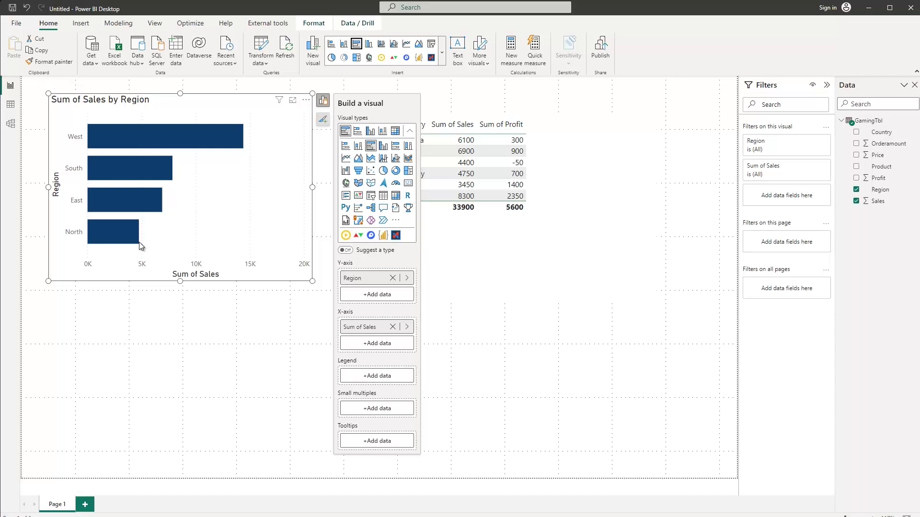
{"action": "mouse_move", "coordinate": [139, 242]}
{"action": "left_click", "coordinate": [27, 10]}
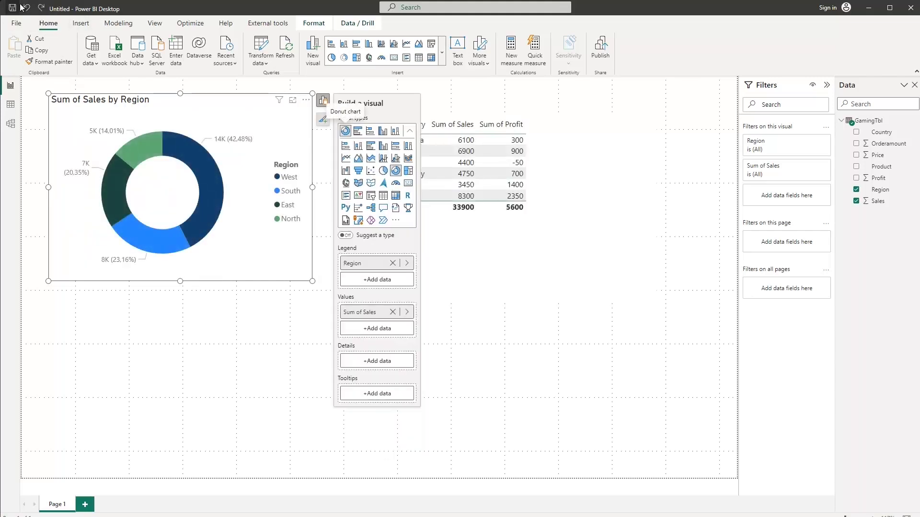
{"action": "left_click", "coordinate": [245, 318]}
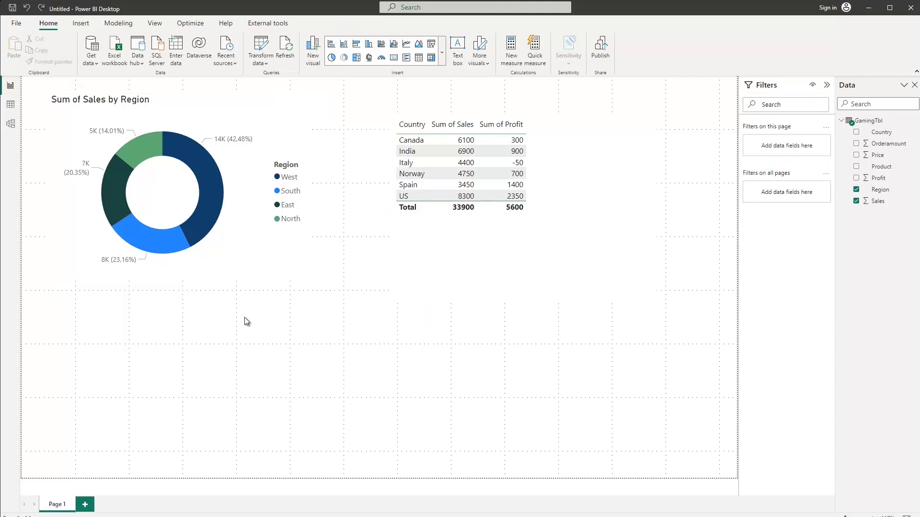
{"action": "left_click", "coordinate": [578, 222]}
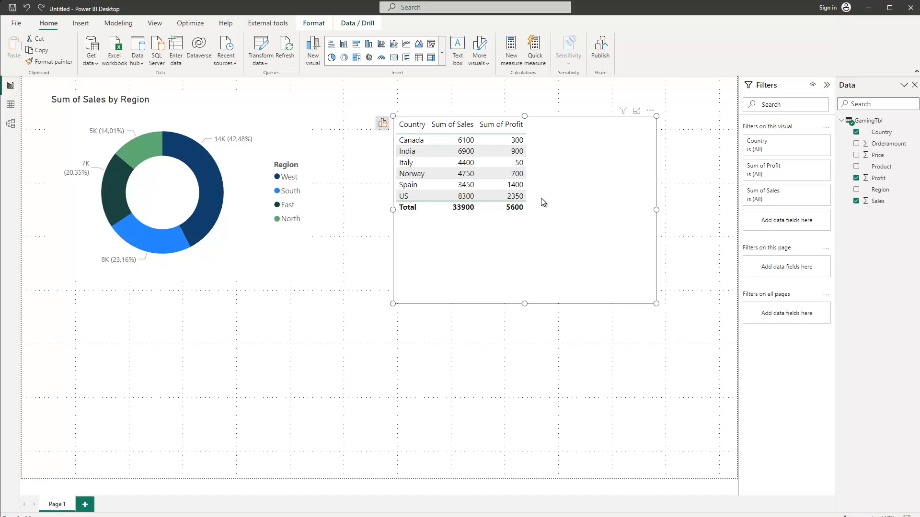
{"action": "left_click", "coordinate": [382, 124]}
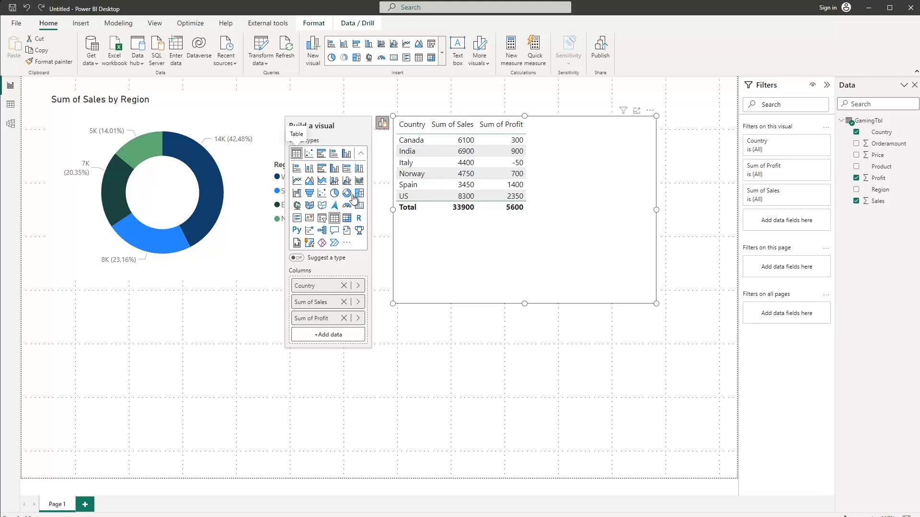
{"action": "left_click", "coordinate": [191, 116]}
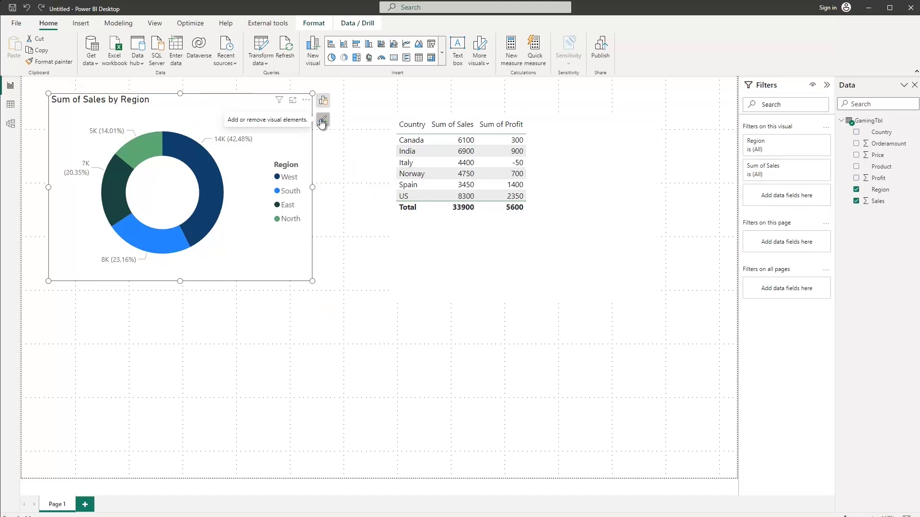
{"action": "left_click", "coordinate": [421, 140]}
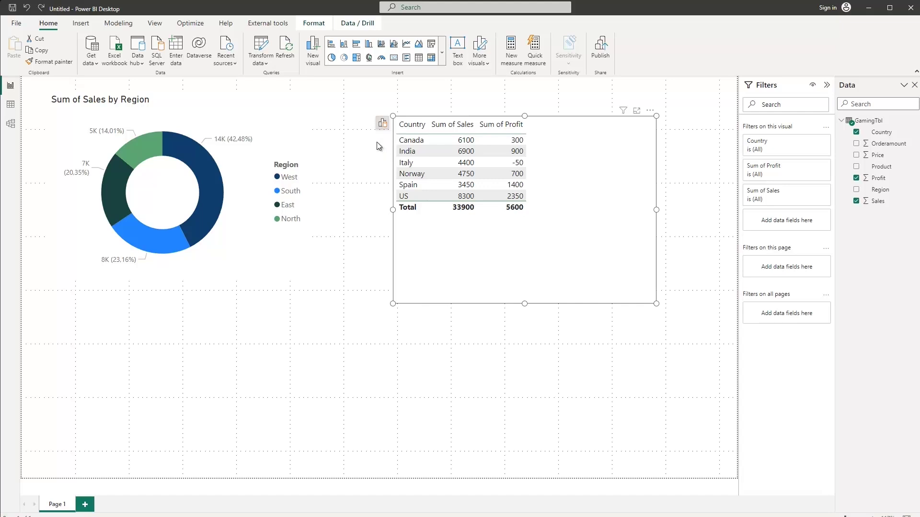
Step: Turn the donut chart's title, legend and detail labels off and back on
{"action": "left_click", "coordinate": [243, 118]}
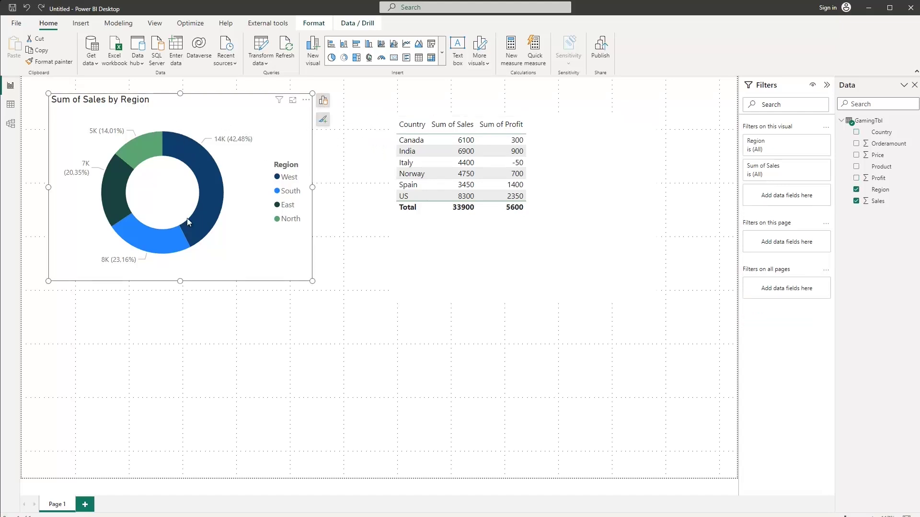
{"action": "left_click", "coordinate": [323, 123]}
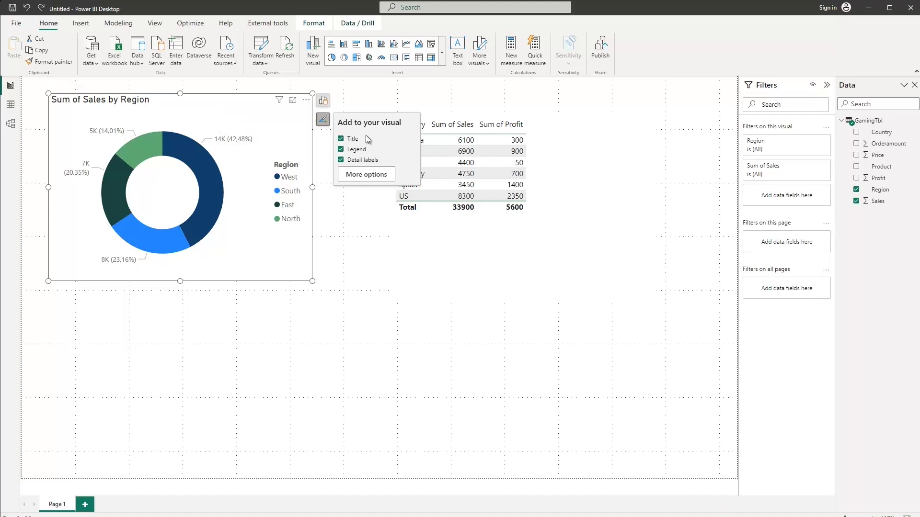
{"action": "left_click", "coordinate": [341, 139]}
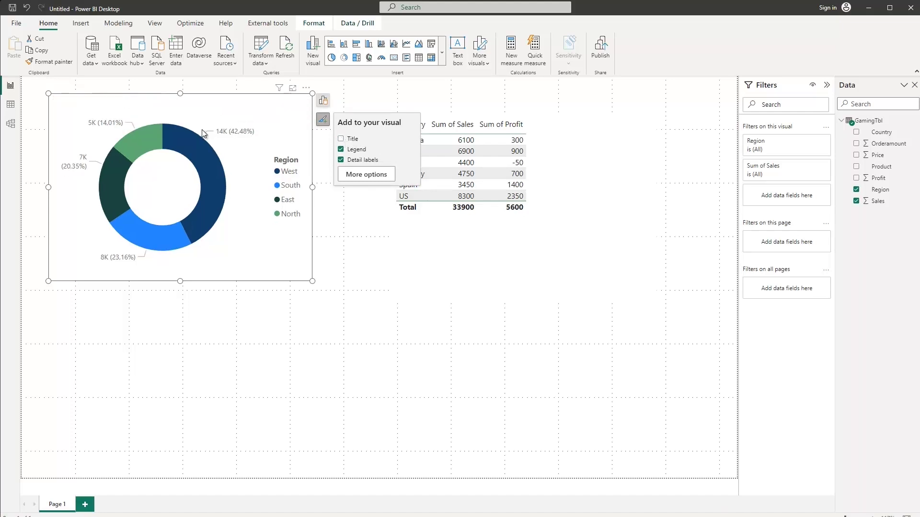
{"action": "left_click", "coordinate": [341, 150]}
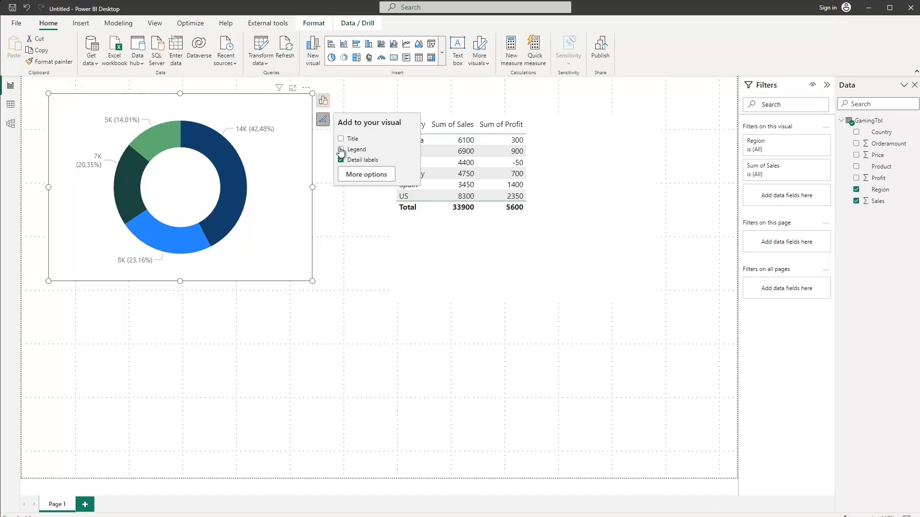
{"action": "left_click", "coordinate": [341, 149]}
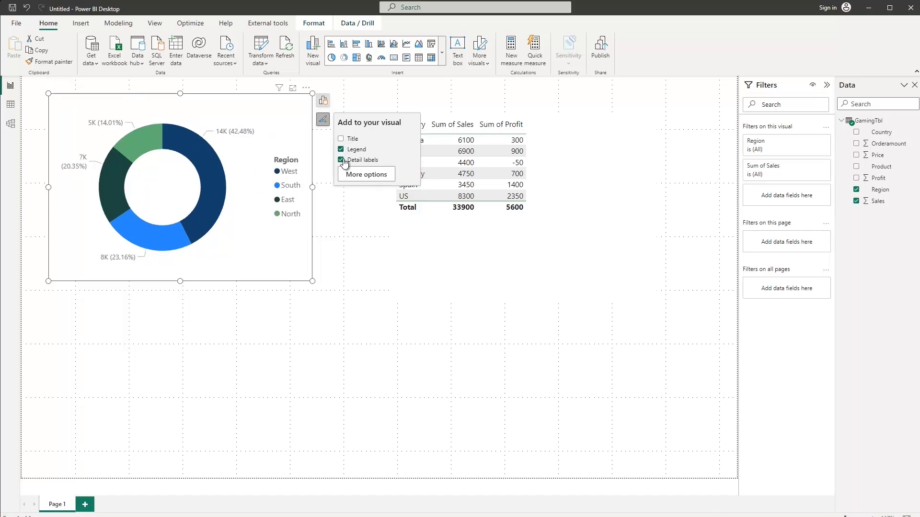
{"action": "left_click", "coordinate": [341, 161]}
{"action": "left_click", "coordinate": [340, 160]}
{"action": "left_click", "coordinate": [341, 139]}
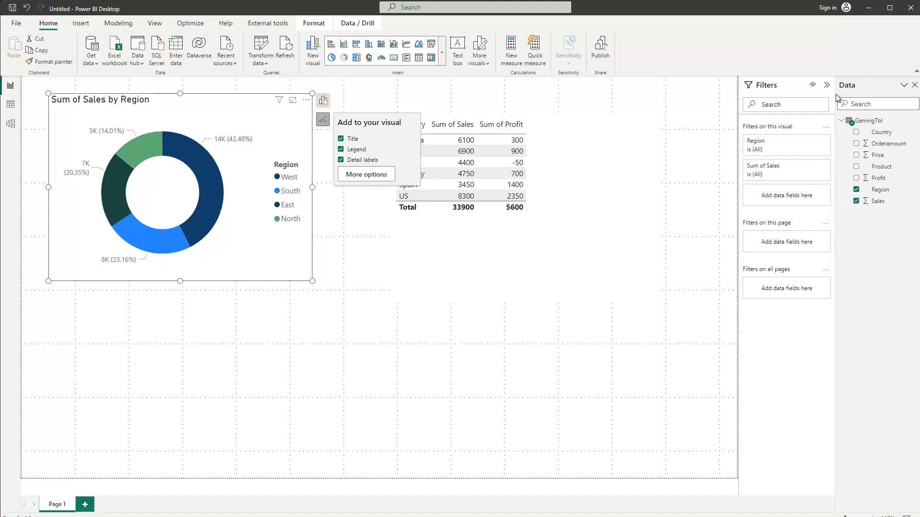
Step: Show the donut chart's full formatting options and change its title text to "Donut for Sales"
{"action": "left_click", "coordinate": [374, 179]}
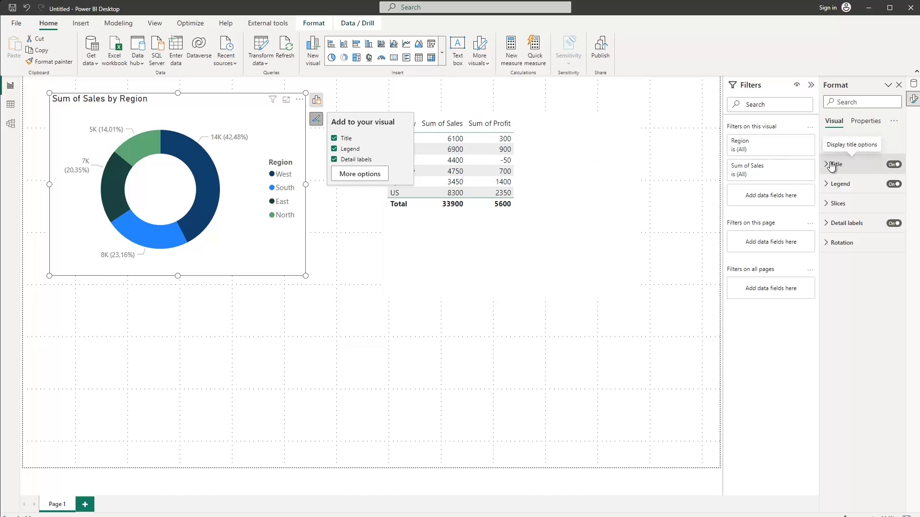
{"action": "left_click", "coordinate": [894, 164]}
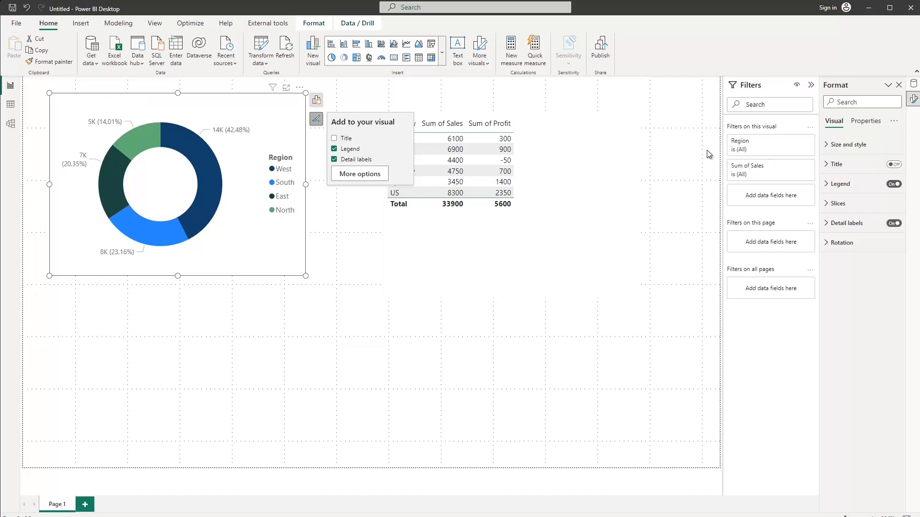
{"action": "left_click", "coordinate": [898, 166]}
{"action": "left_click", "coordinate": [826, 164]}
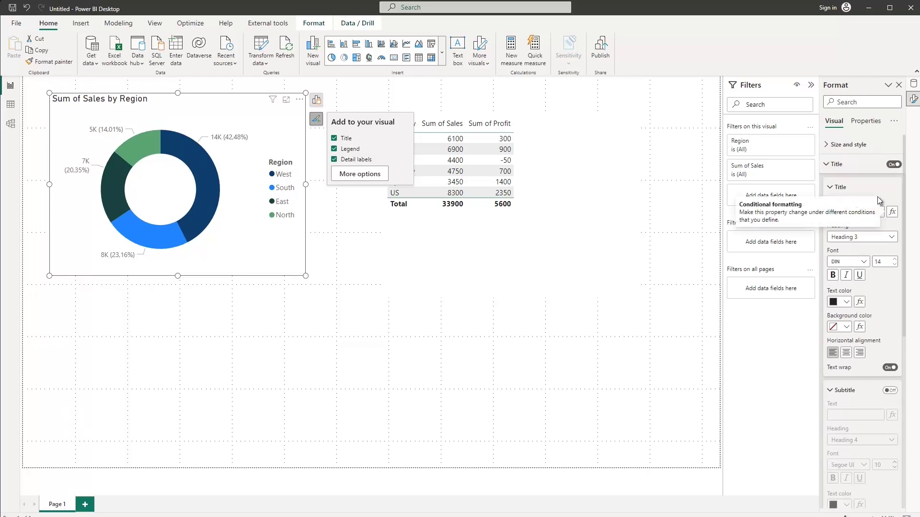
{"action": "double_click", "coordinate": [837, 214]}
{"action": "mouse_move", "coordinate": [839, 216]}
{"action": "left_mouse_down"}
{"action": "mouse_move", "coordinate": [868, 211]}
{"action": "mouse_move", "coordinate": [850, 211]}
{"action": "left_mouse_up"}
{"action": "key", "text": "ctrl+a"}
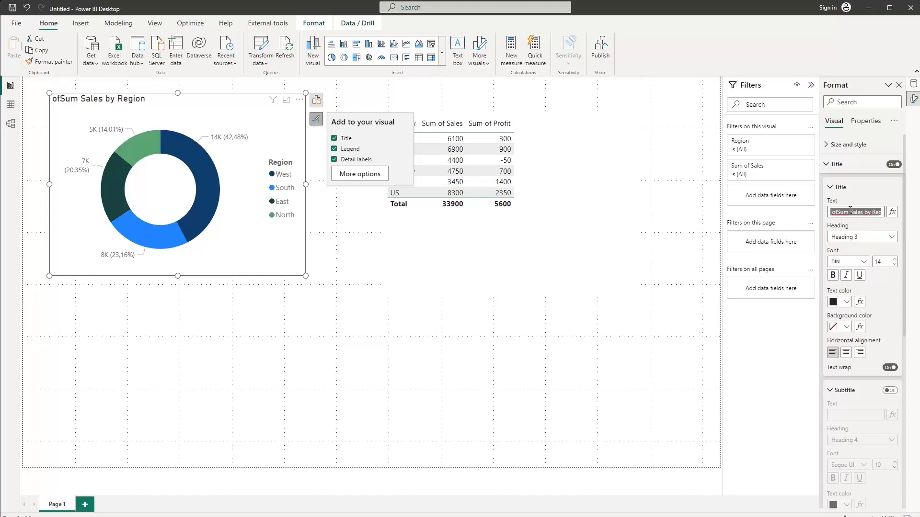
{"action": "type", "text": "Donut for Sales"}
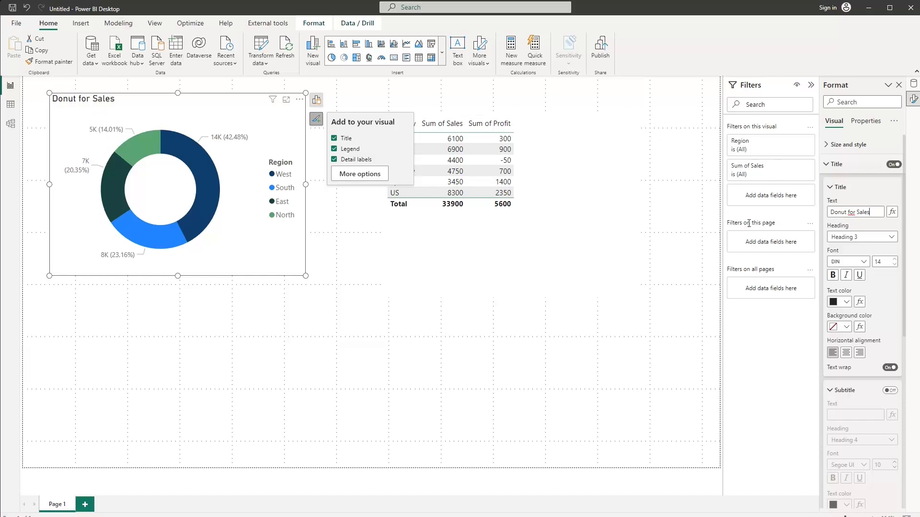
Step: Make the donut chart's title bold and centered, with green theme-colored text
{"action": "left_click", "coordinate": [832, 275]}
{"action": "left_click", "coordinate": [846, 353]}
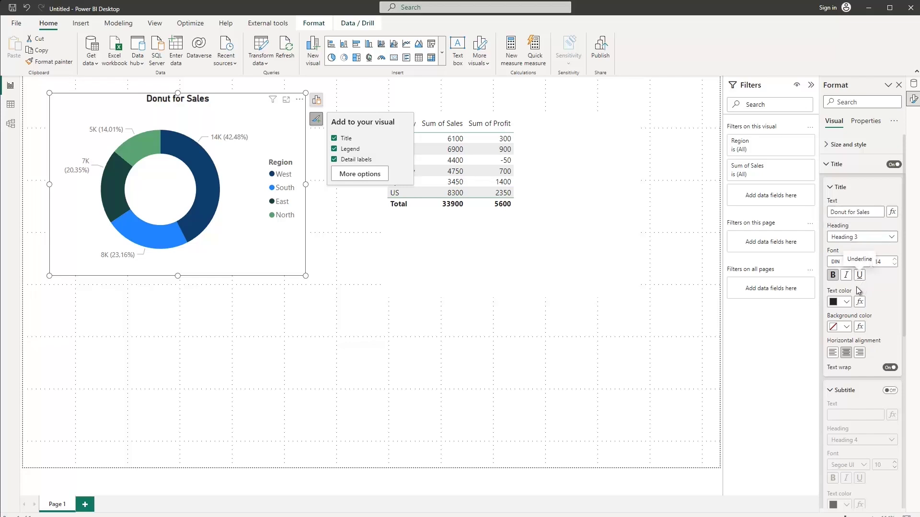
{"action": "left_click", "coordinate": [846, 303]}
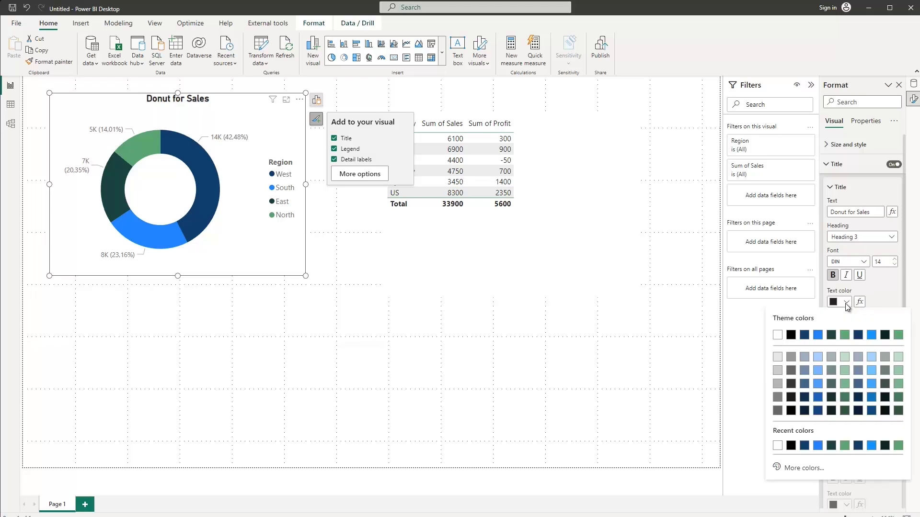
{"action": "left_click", "coordinate": [899, 334]}
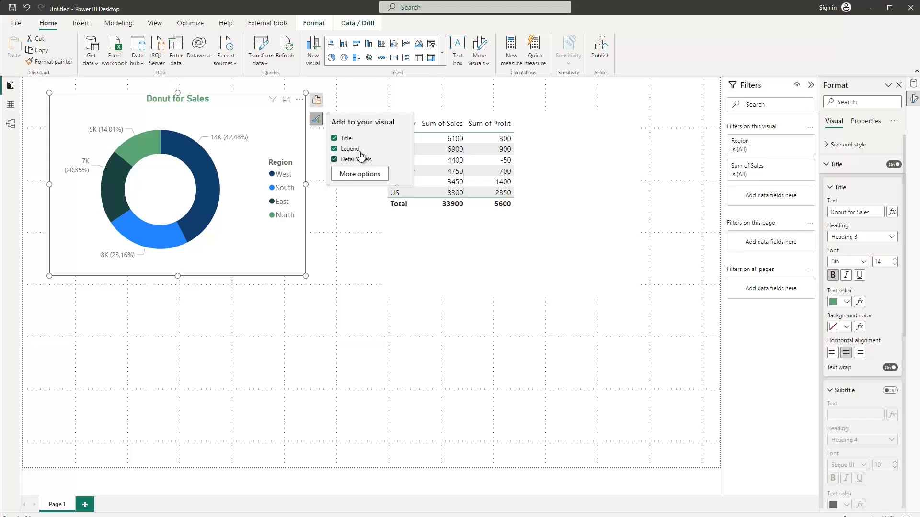
Step: Select the Country table, close the formatting options pane and show it again
{"action": "left_click", "coordinate": [576, 231]}
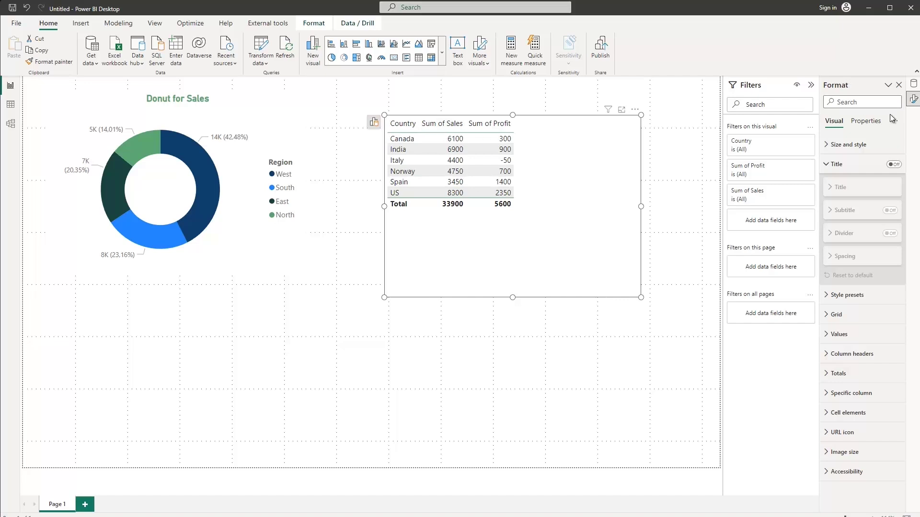
{"action": "right_click", "coordinate": [913, 99]}
{"action": "left_click", "coordinate": [875, 142]}
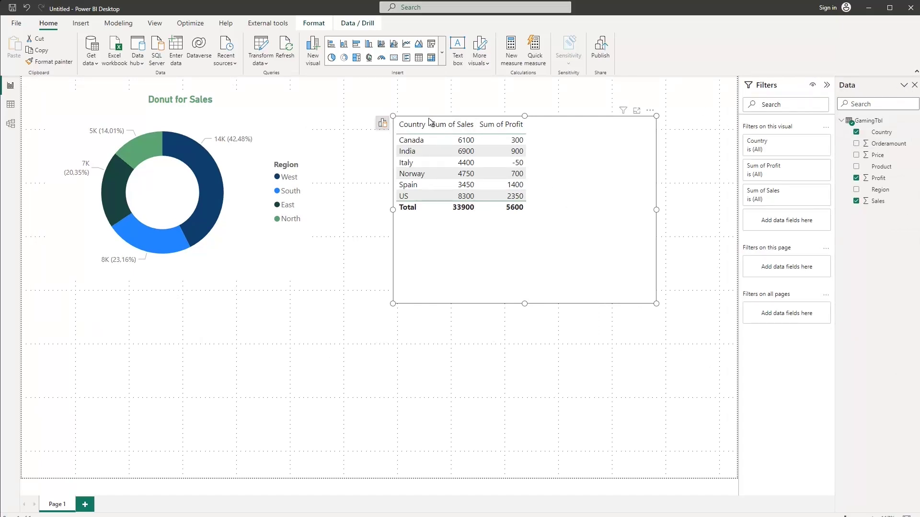
{"action": "left_click", "coordinate": [154, 24]}
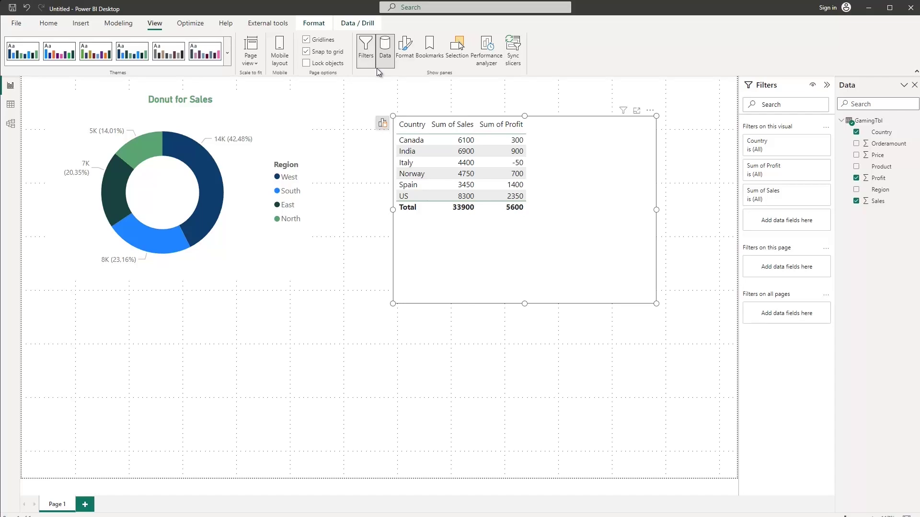
{"action": "left_click", "coordinate": [402, 54]}
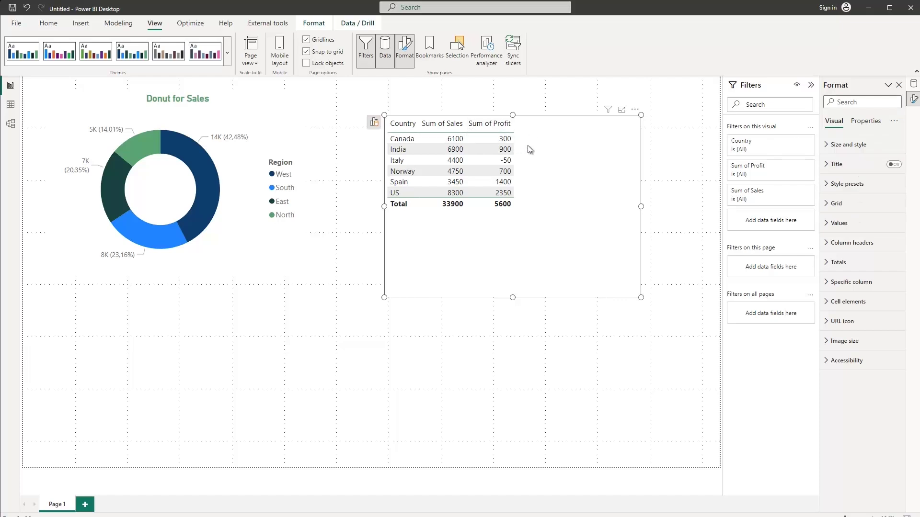
Step: Apply the None style preset to the Country table
{"action": "left_click", "coordinate": [825, 146]}
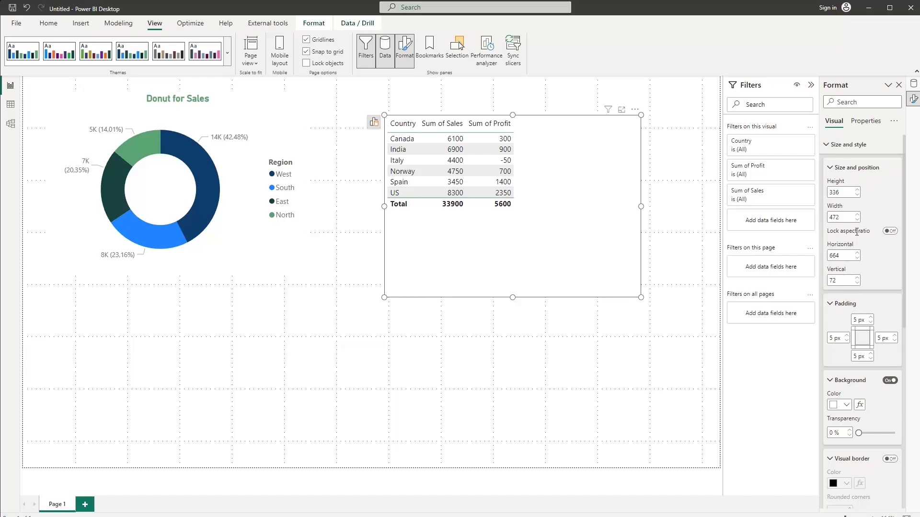
{"action": "left_click", "coordinate": [825, 150]}
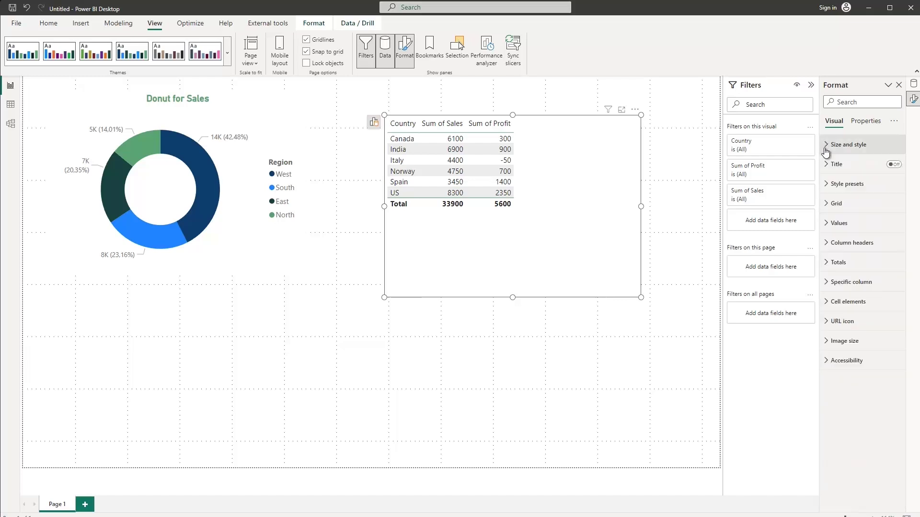
{"action": "left_click", "coordinate": [827, 189]}
{"action": "left_click", "coordinate": [844, 206]}
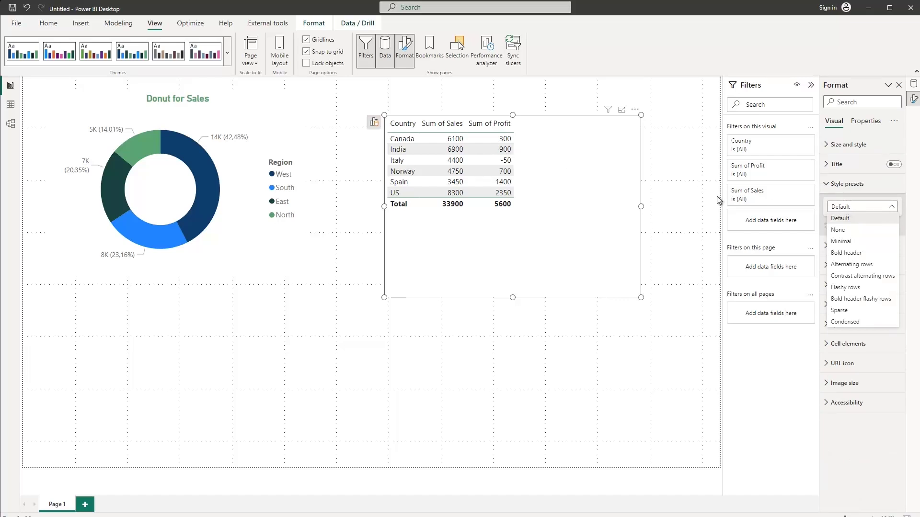
{"action": "left_click", "coordinate": [846, 232]}
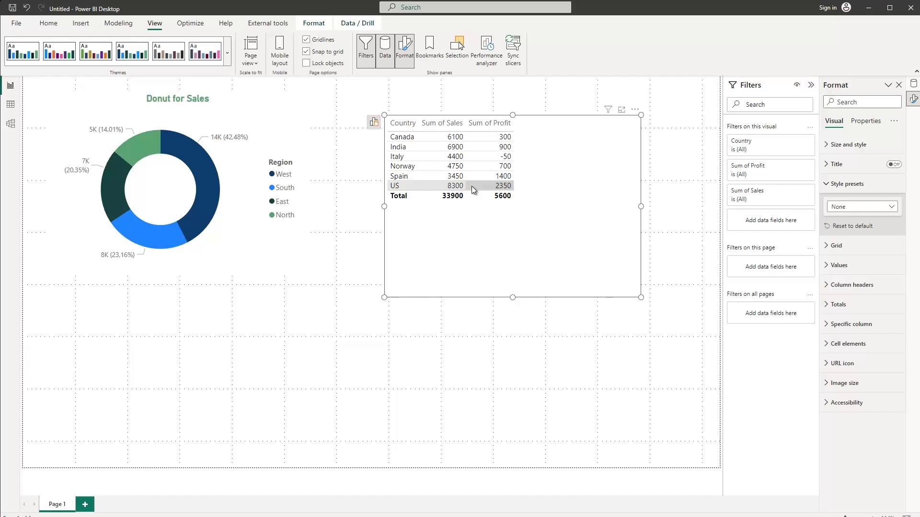
Step: Increase the font size of the Country table's values to 13
{"action": "left_click", "coordinate": [824, 268]}
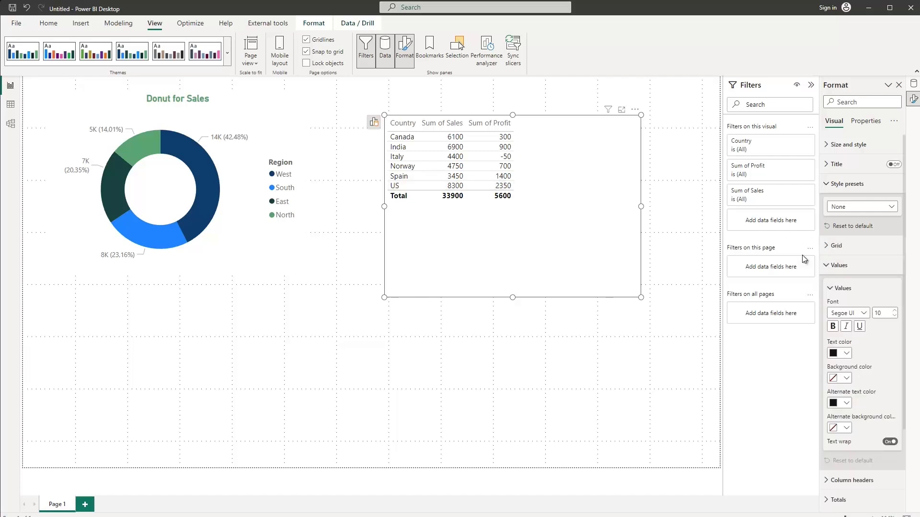
{"action": "left_click", "coordinate": [894, 311]}
{"action": "left_click", "coordinate": [894, 311]}
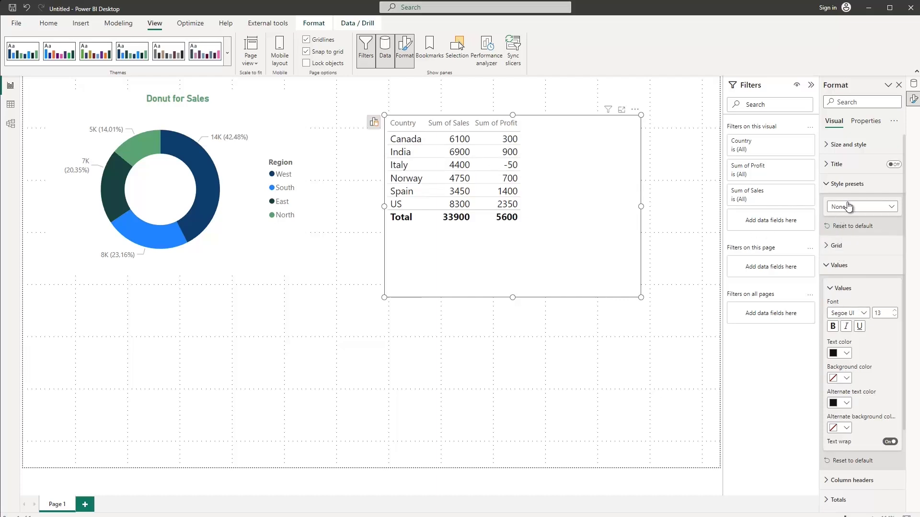
Step: Expand all formatting categories, enable the Country table's title and set its text to "This is my first PBI table"
{"action": "left_click", "coordinate": [829, 250]}
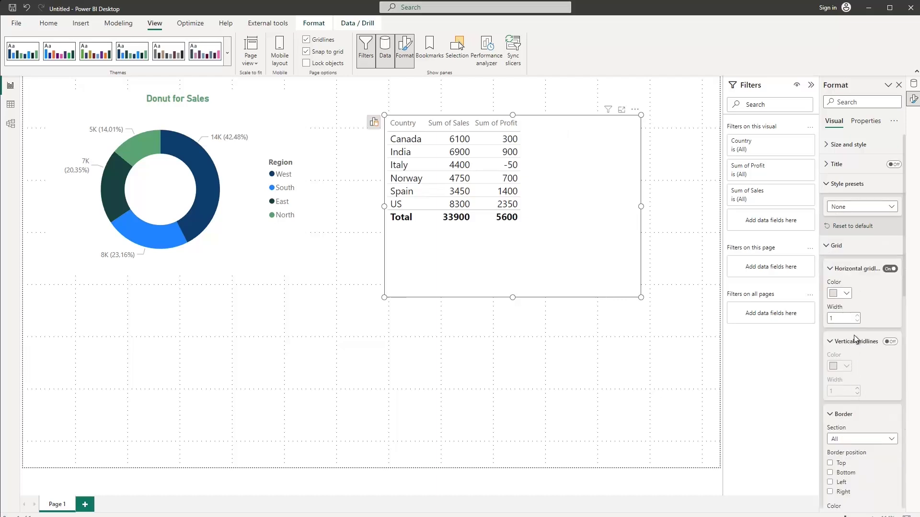
{"action": "left_click", "coordinate": [894, 124]}
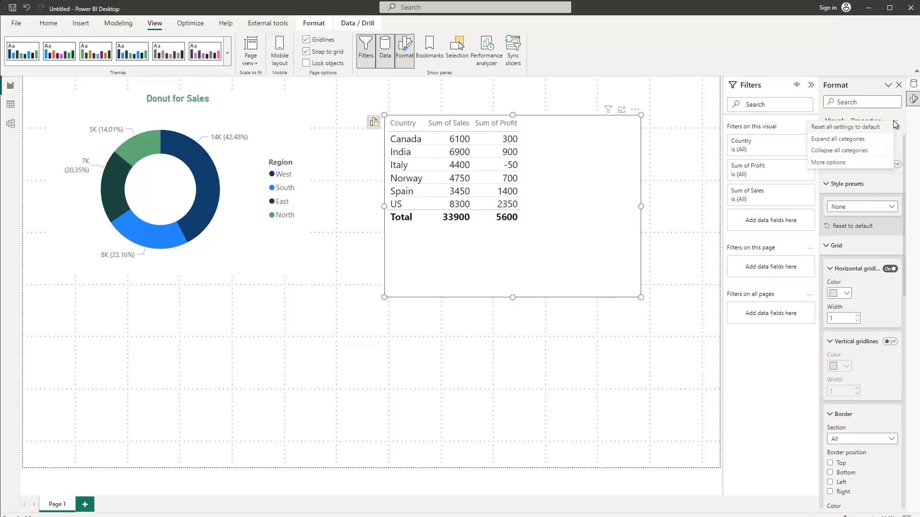
{"action": "left_click", "coordinate": [850, 143]}
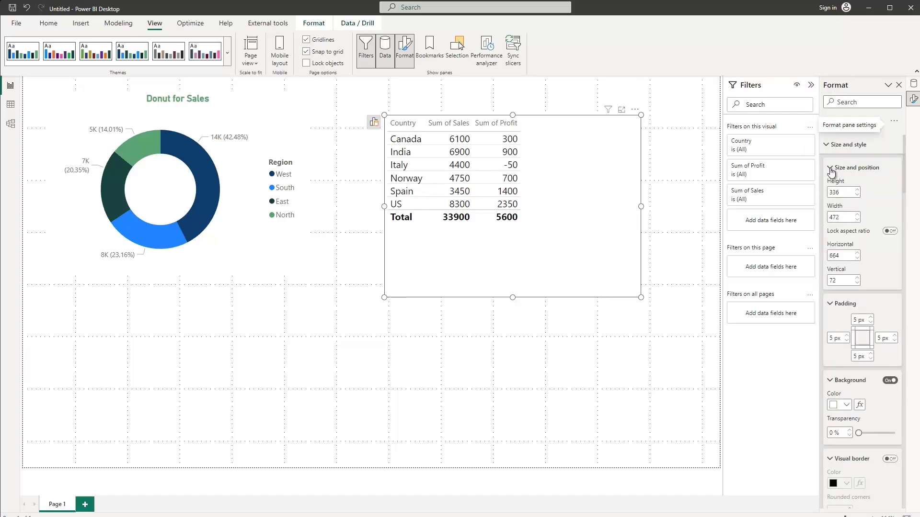
{"action": "scroll", "coordinate": [844, 191], "scroll_direction": "down", "scroll_amount": 15}
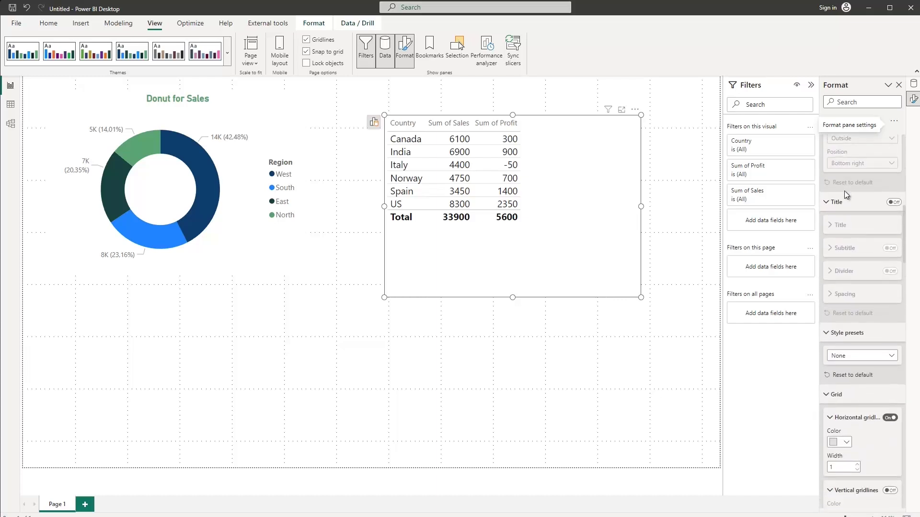
{"action": "scroll", "coordinate": [844, 191], "scroll_direction": "down", "scroll_amount": 2}
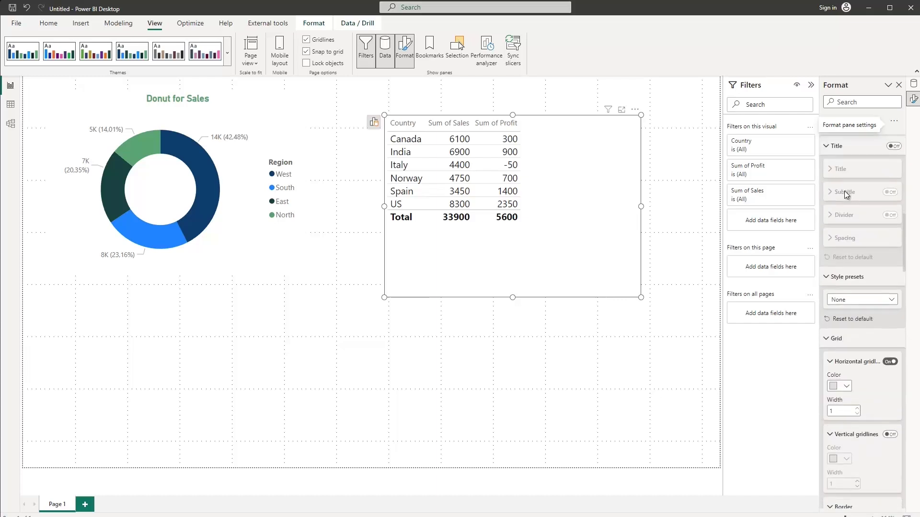
{"action": "scroll", "coordinate": [843, 239], "scroll_direction": "up", "scroll_amount": 2}
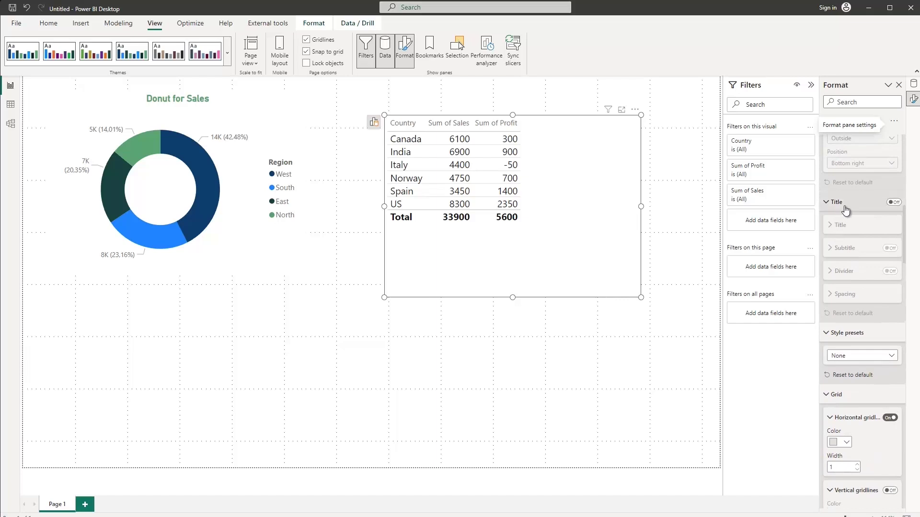
{"action": "left_click", "coordinate": [893, 202]}
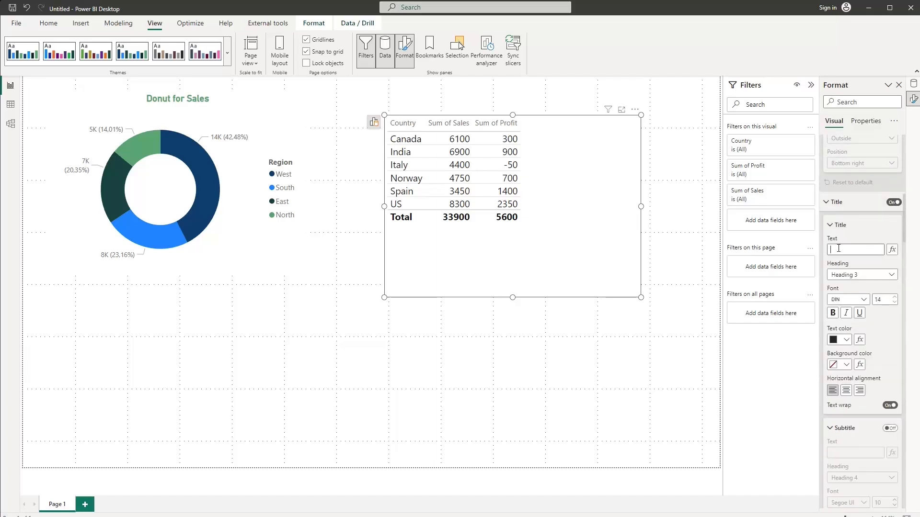
{"action": "type", "text": "This is my first PBI table"}
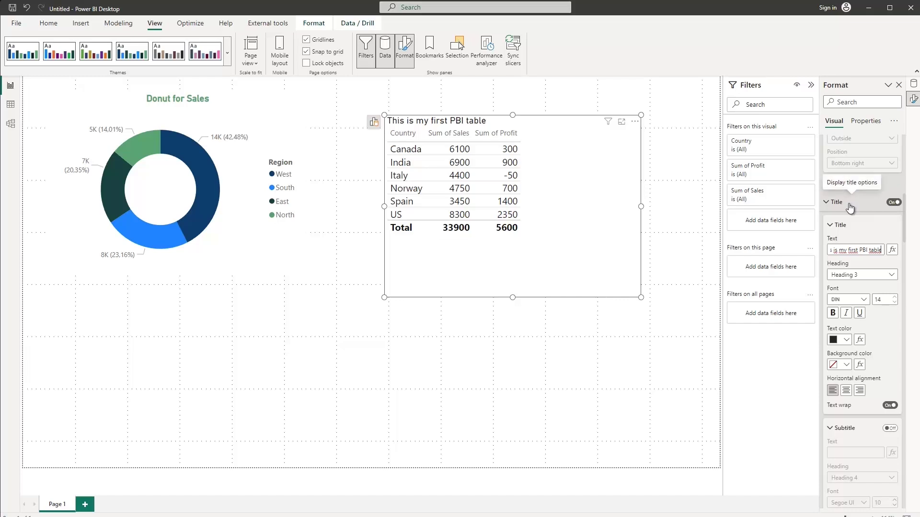
Step: Turn the Country table's subtitle on and back off
{"action": "scroll", "coordinate": [848, 308], "scroll_direction": "down", "scroll_amount": 2}
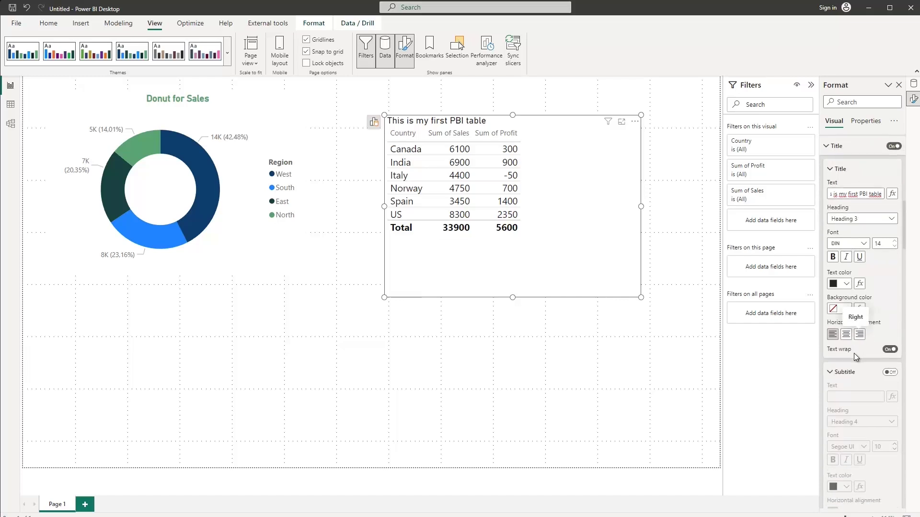
{"action": "scroll", "coordinate": [852, 347], "scroll_direction": "down", "scroll_amount": 2}
{"action": "scroll", "coordinate": [873, 329], "scroll_direction": "down", "scroll_amount": 2}
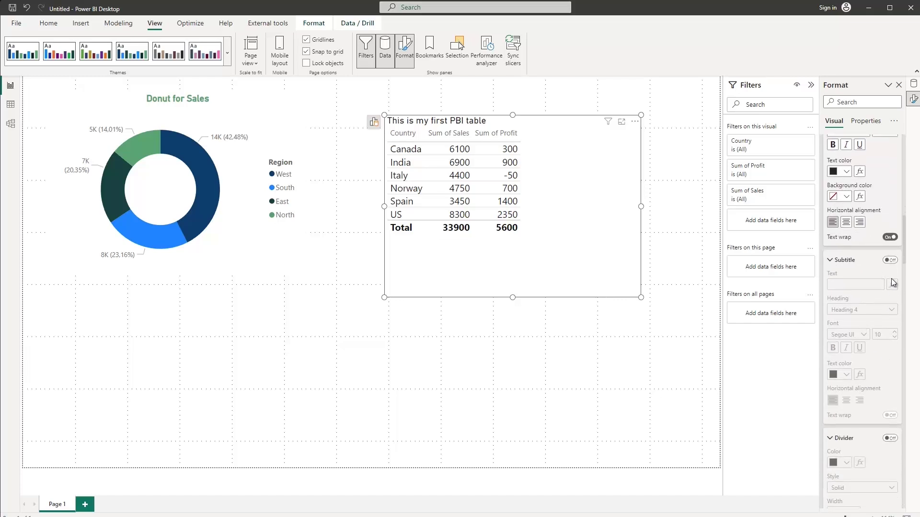
{"action": "left_click", "coordinate": [891, 261]}
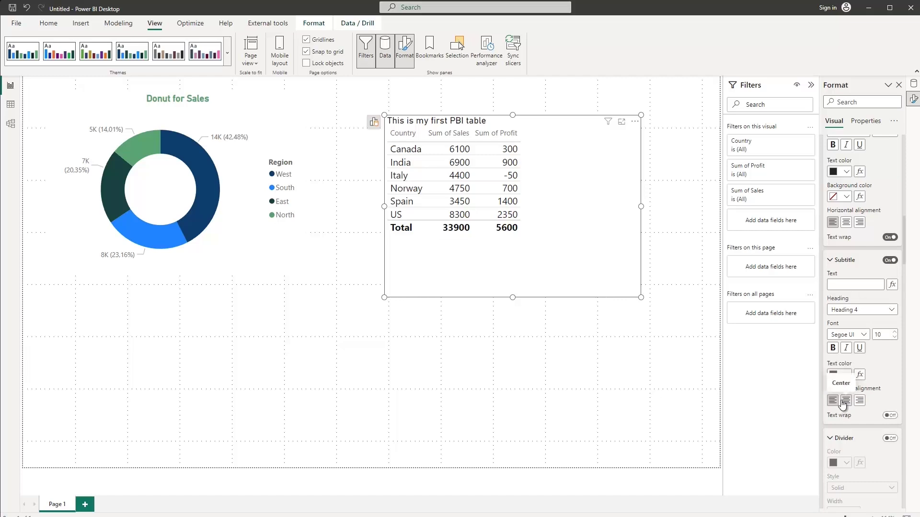
{"action": "left_click", "coordinate": [890, 261]}
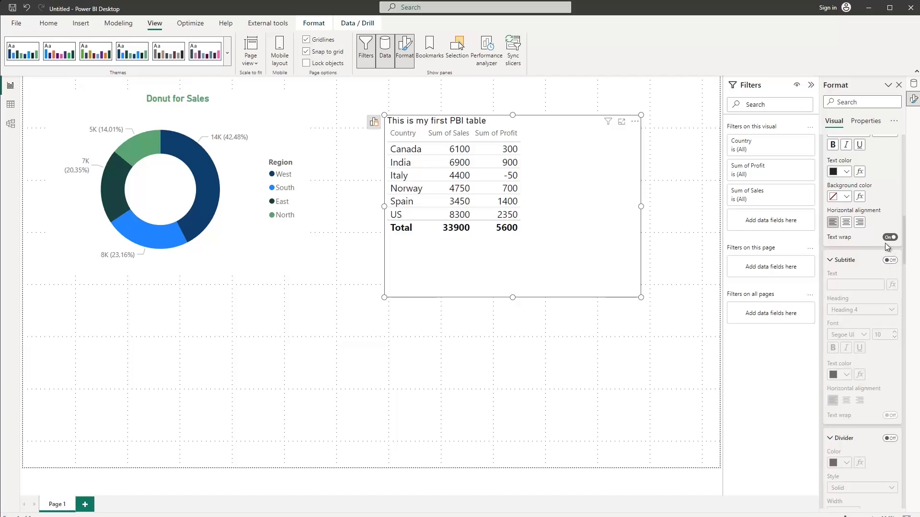
Step: Examine the table's remaining formatting options, from divider, spacing and gridlines through values, column headers, totals and specific column
{"action": "scroll", "coordinate": [884, 243], "scroll_direction": "down", "scroll_amount": 5}
{"action": "scroll", "coordinate": [844, 227], "scroll_direction": "down", "scroll_amount": 1}
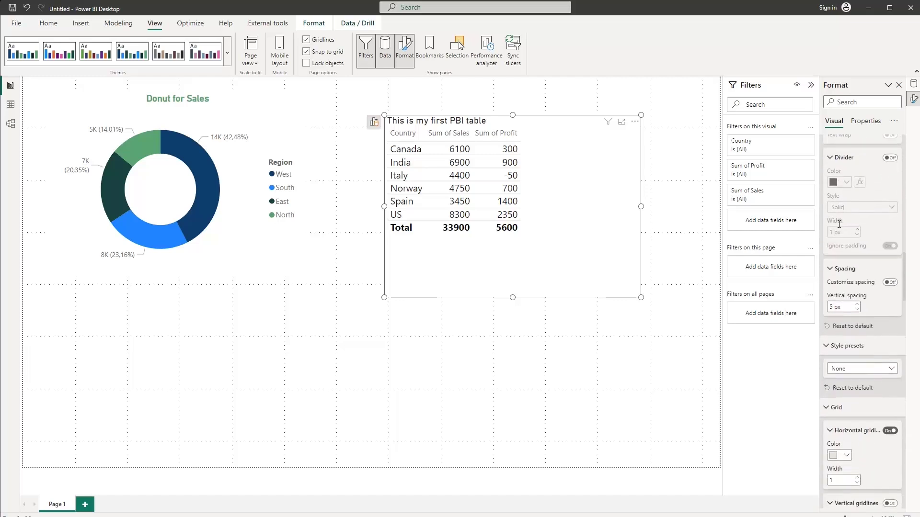
{"action": "scroll", "coordinate": [844, 222], "scroll_direction": "down", "scroll_amount": 3}
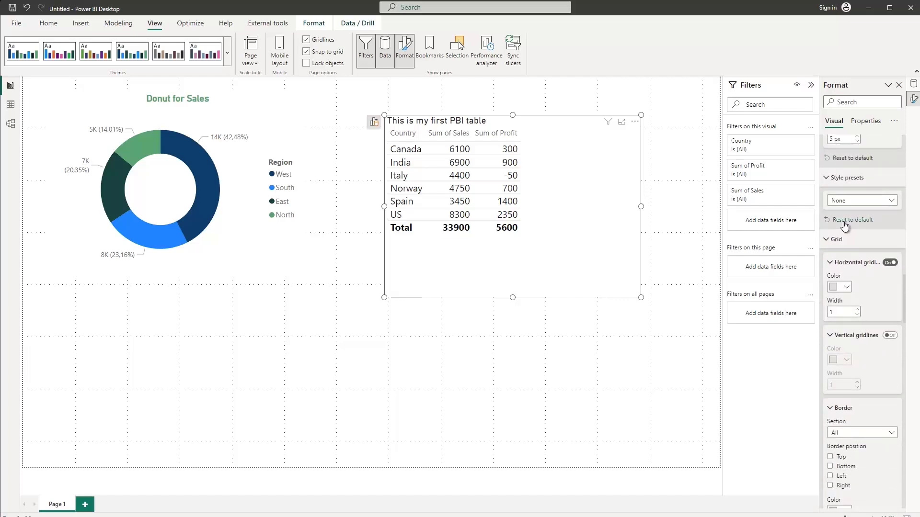
{"action": "scroll", "coordinate": [844, 225], "scroll_direction": "down", "scroll_amount": 2}
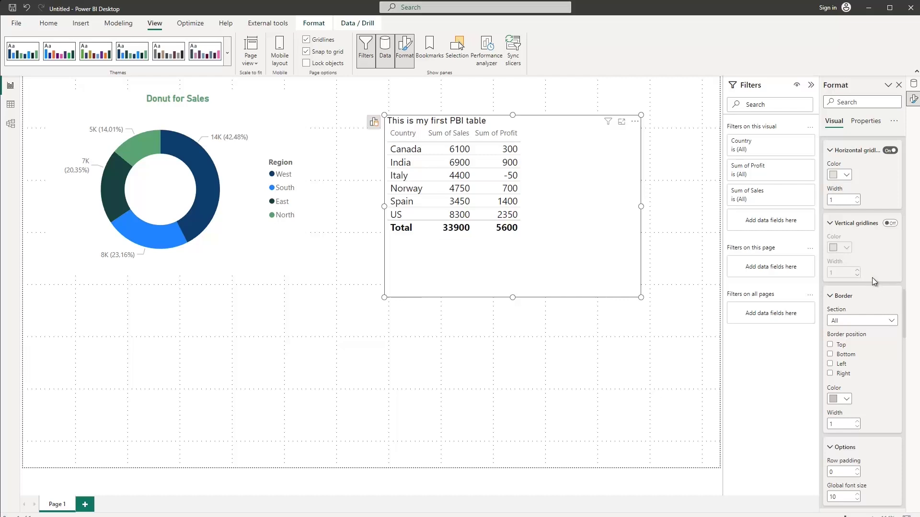
{"action": "scroll", "coordinate": [871, 279], "scroll_direction": "down", "scroll_amount": 4}
{"action": "scroll", "coordinate": [881, 307], "scroll_direction": "down", "scroll_amount": 4}
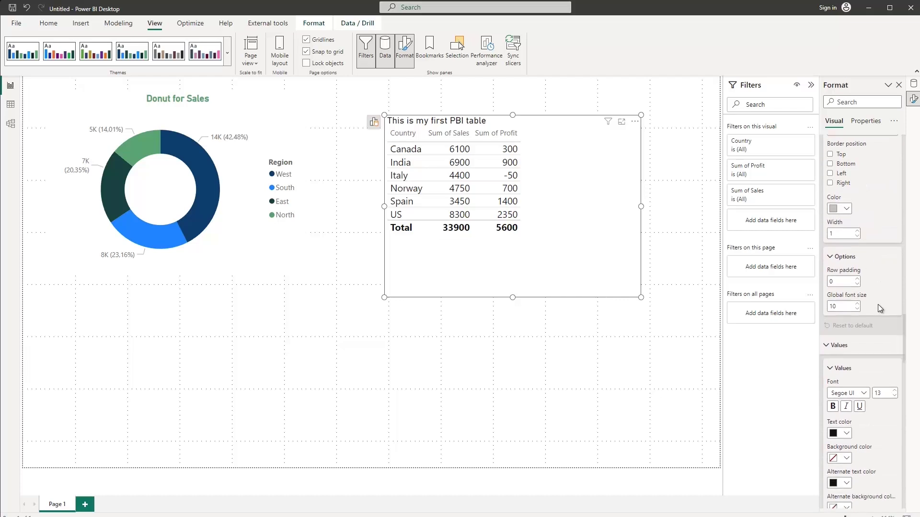
{"action": "scroll", "coordinate": [870, 299], "scroll_direction": "down", "scroll_amount": 9}
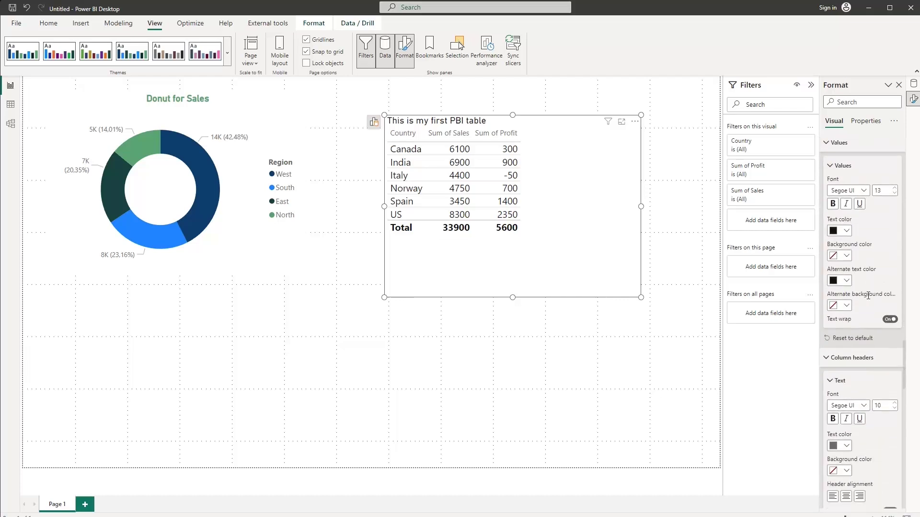
{"action": "scroll", "coordinate": [866, 298], "scroll_direction": "down", "scroll_amount": 3}
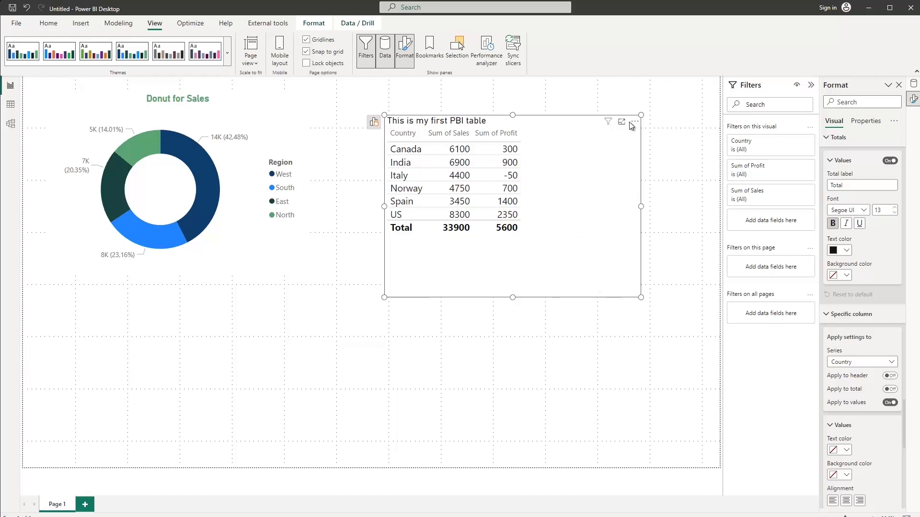
Step: Move the Country table to the upper part of the page beside the donut chart, reduce its height and deselect it
{"action": "left_click_drag", "start_coordinate": [635, 123], "coordinate": [612, 96]}
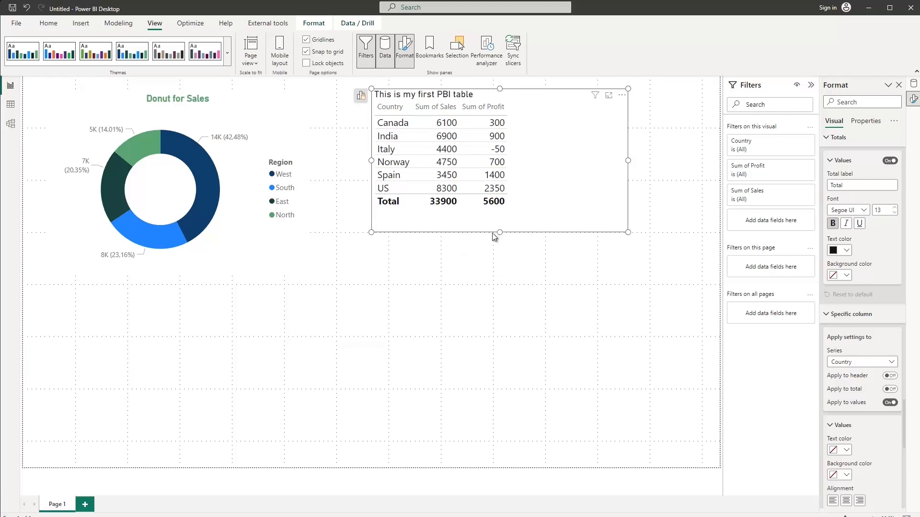
{"action": "left_click", "coordinate": [405, 310]}
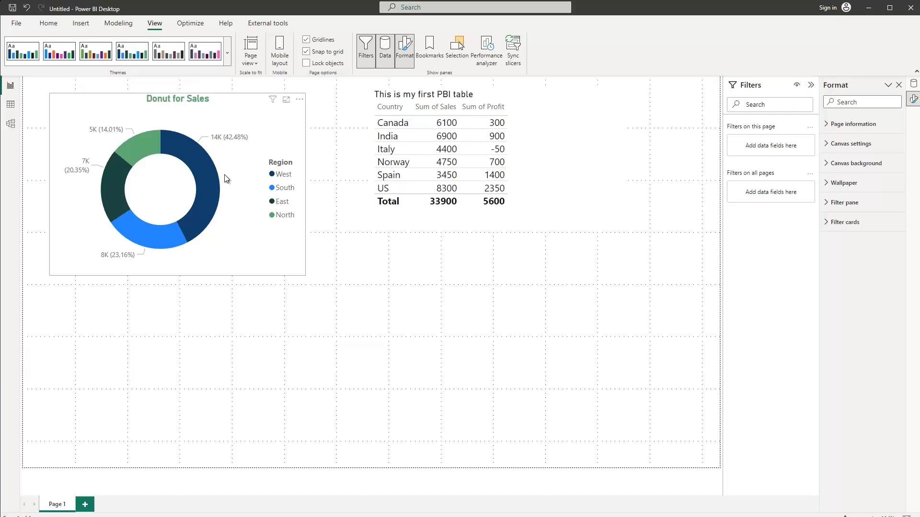
Step: View the full gallery of visual types available for insertion and close it without adding one
{"action": "left_click", "coordinate": [76, 24]}
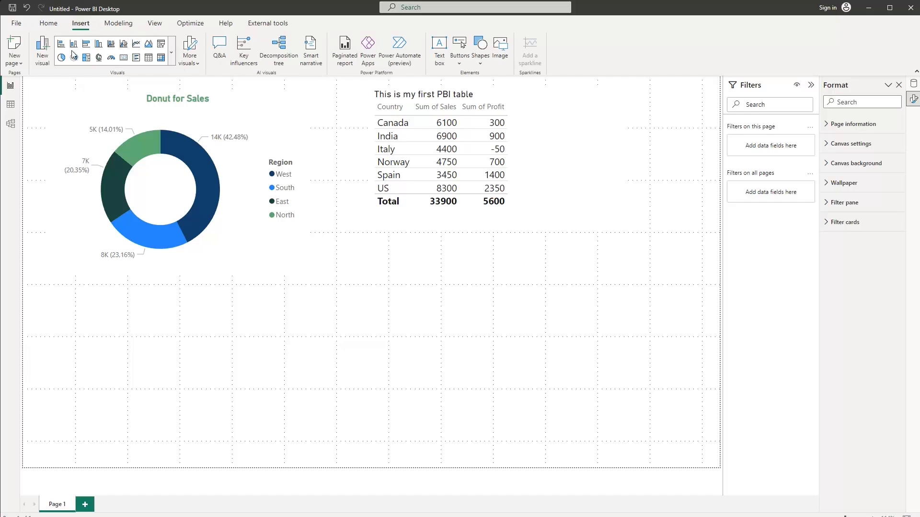
{"action": "left_click", "coordinate": [172, 52]}
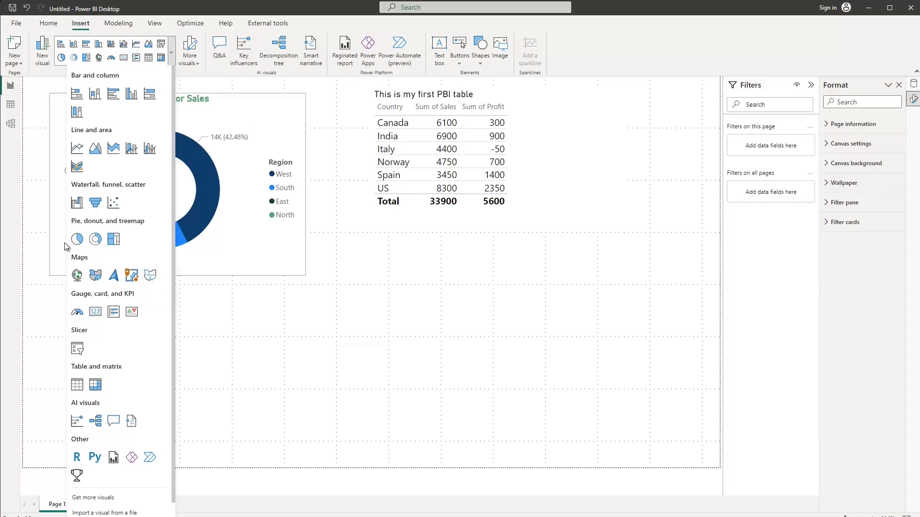
{"action": "left_click", "coordinate": [248, 295]}
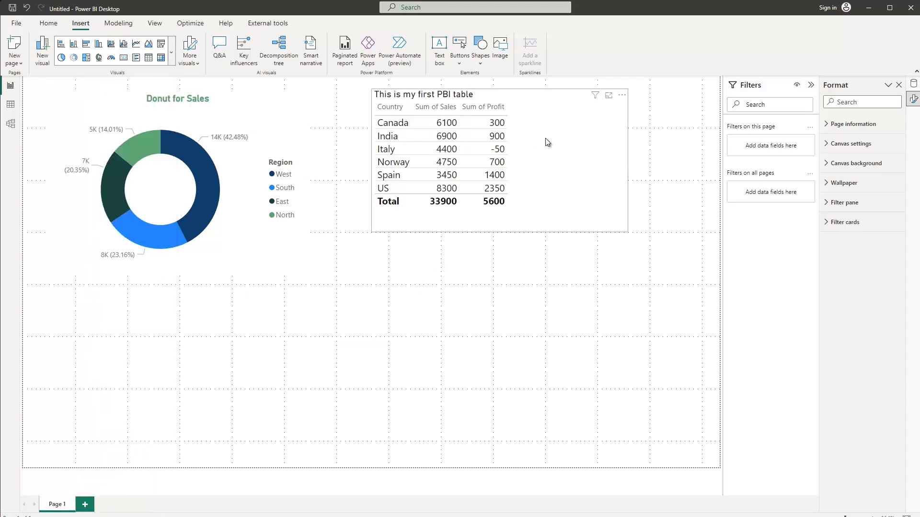
Step: Show the GamingTbl field list and select the Country table to view which fields it uses
{"action": "left_click", "coordinate": [914, 84]}
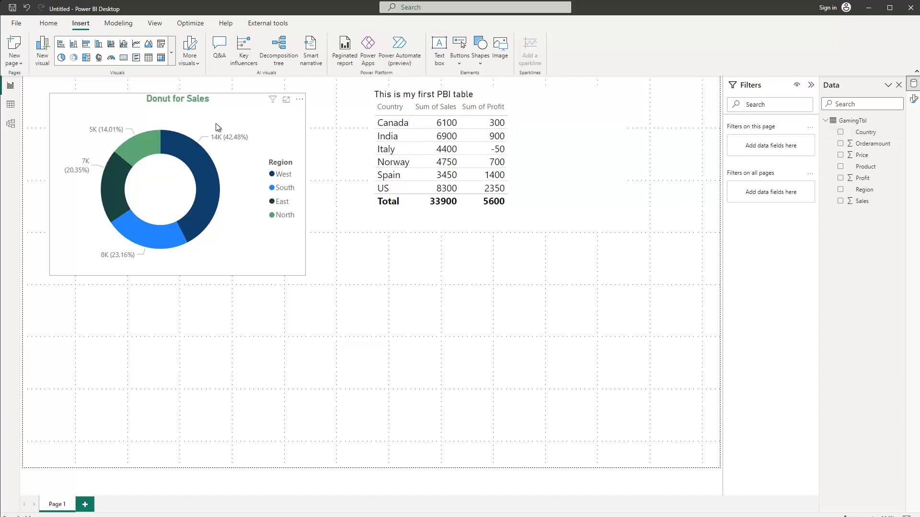
{"action": "left_click", "coordinate": [575, 143]}
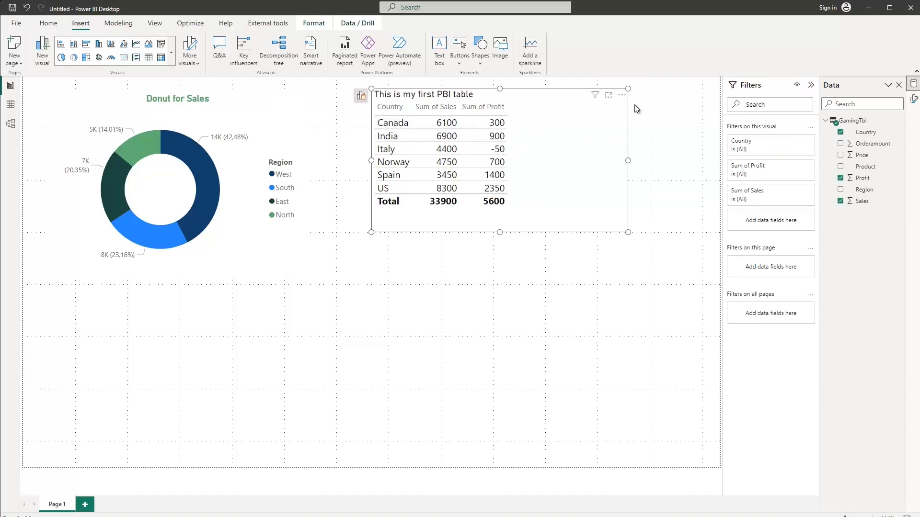
Step: Try adding the Product field to the Country table and remove it again
{"action": "left_click", "coordinate": [841, 167]}
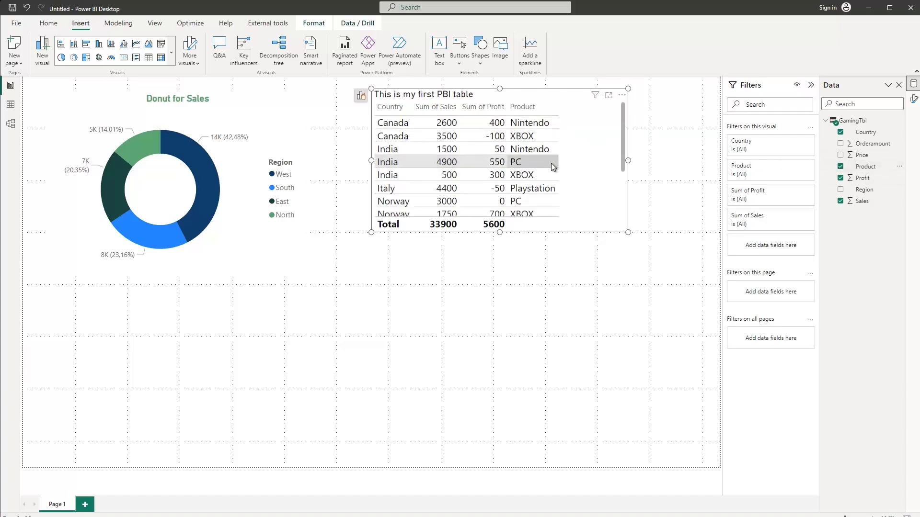
{"action": "left_click", "coordinate": [840, 166]}
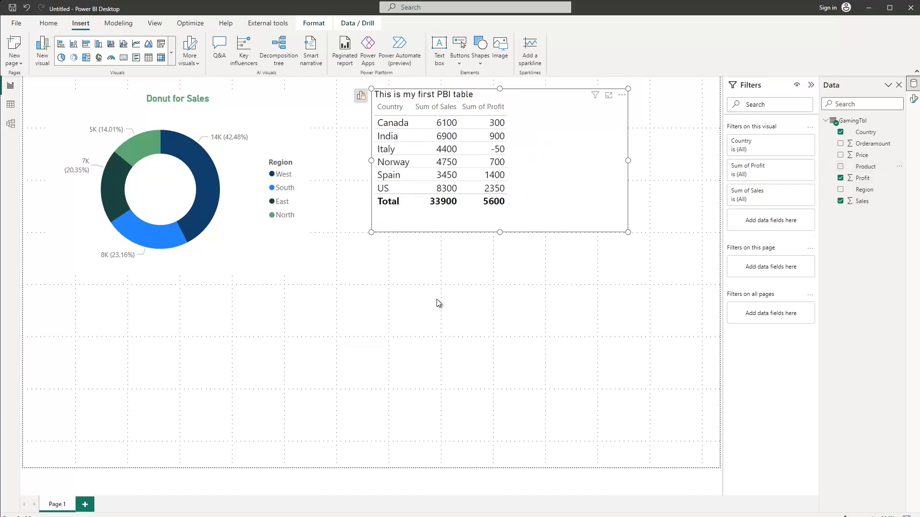
Step: Create a separate map from the Country field, place it below the table and enlarge it to about 616 by 336
{"action": "left_click", "coordinate": [402, 338]}
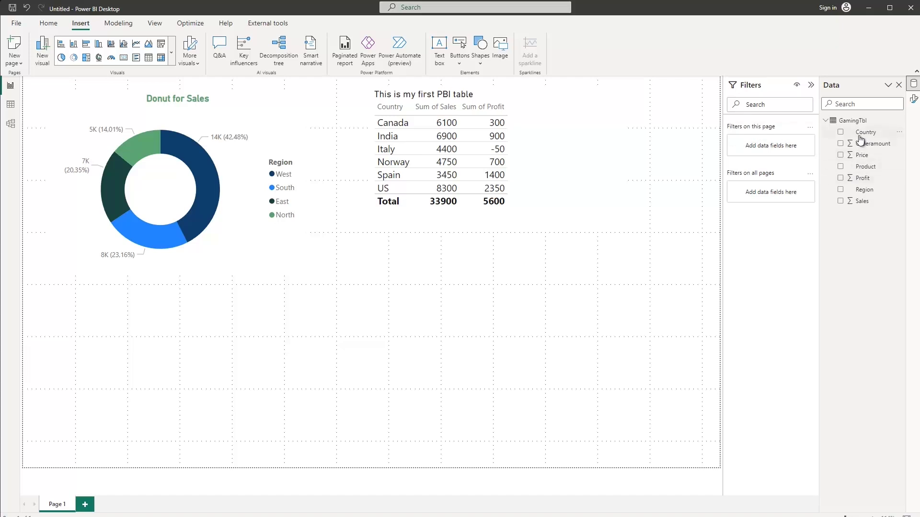
{"action": "left_click", "coordinate": [841, 133]}
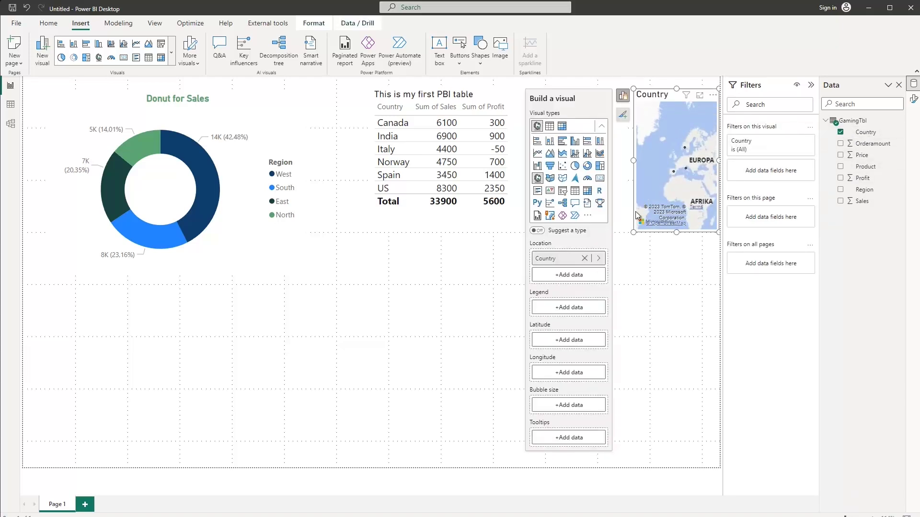
{"action": "left_click_drag", "start_coordinate": [633, 232], "coordinate": [479, 277]}
{"action": "left_click_drag", "start_coordinate": [619, 95], "coordinate": [415, 251]}
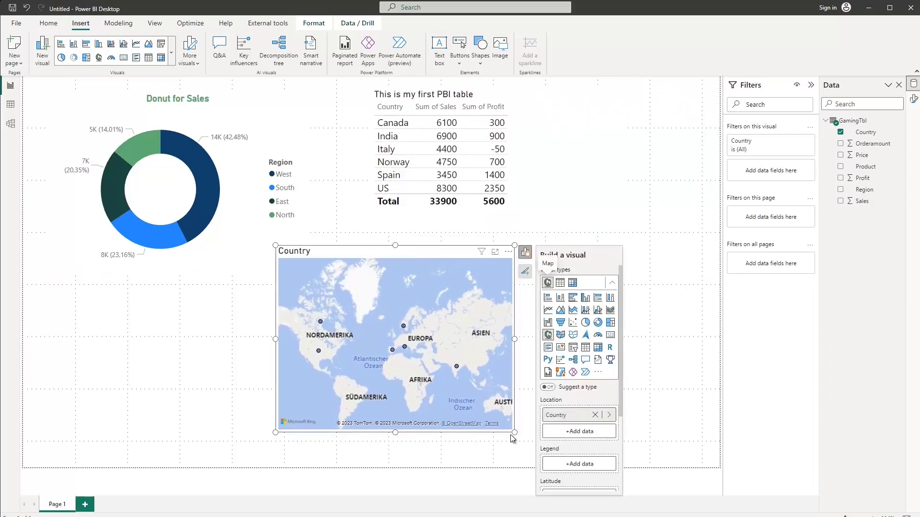
{"action": "left_click_drag", "start_coordinate": [513, 432], "coordinate": [610, 428]}
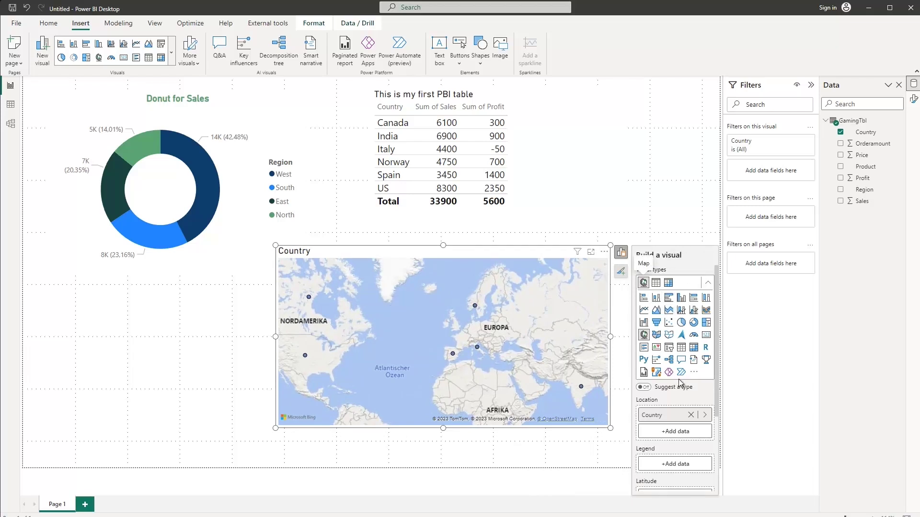
Step: Show category labels on the Country map, and try the heat layer before turning it back off
{"action": "scroll", "coordinate": [661, 428], "scroll_direction": "down", "scroll_amount": 3}
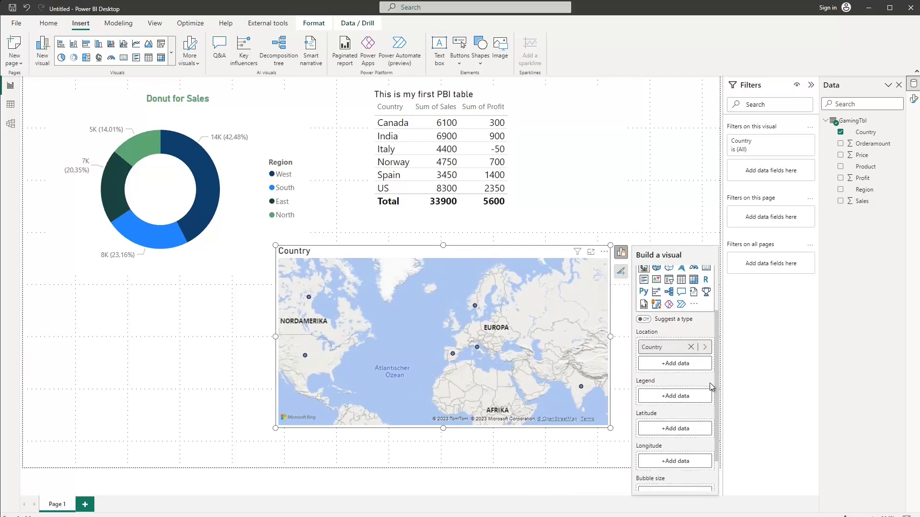
{"action": "left_click", "coordinate": [620, 273]}
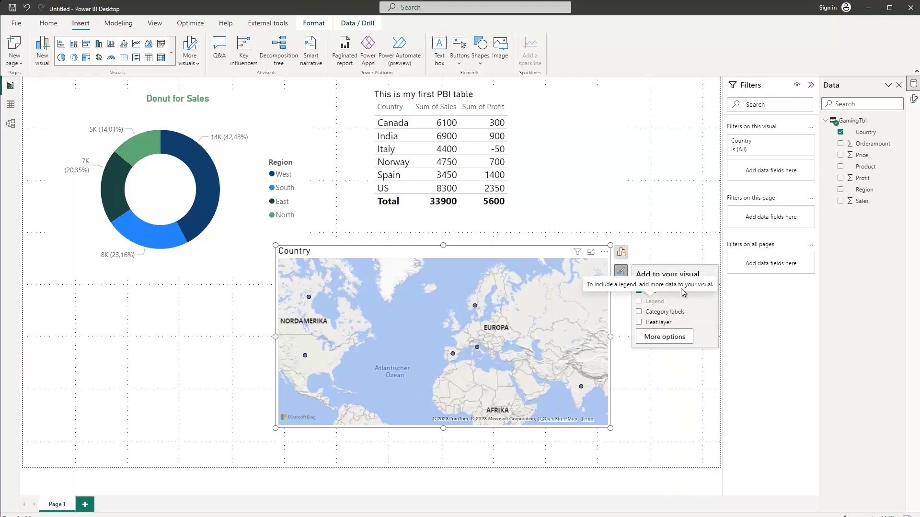
{"action": "left_click", "coordinate": [639, 312]}
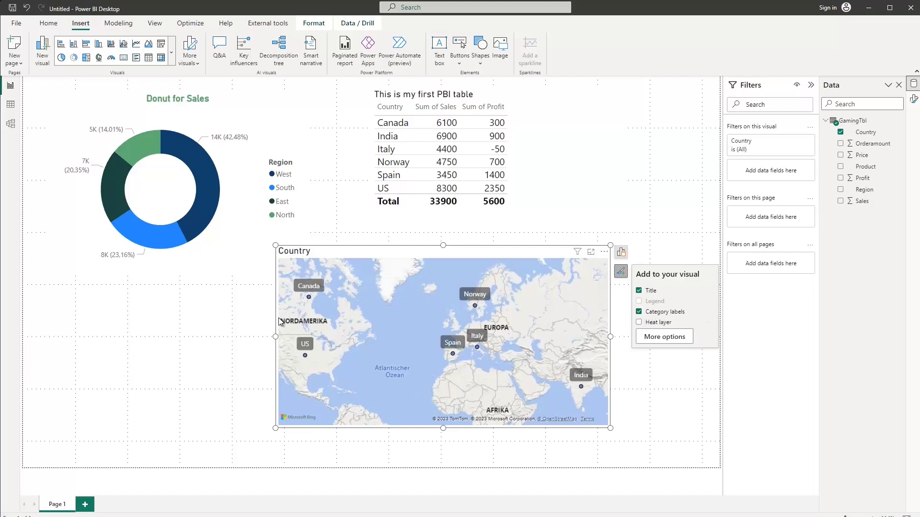
{"action": "left_click", "coordinate": [639, 323]}
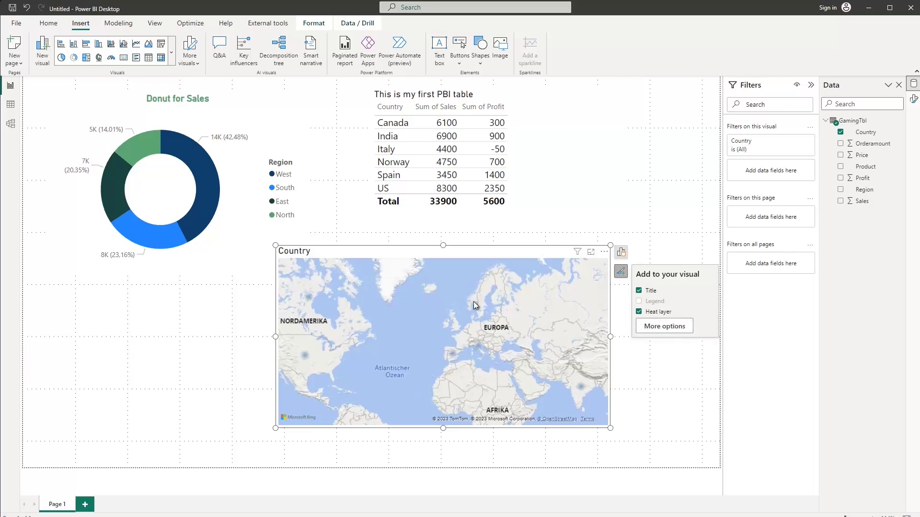
{"action": "left_click", "coordinate": [639, 312]}
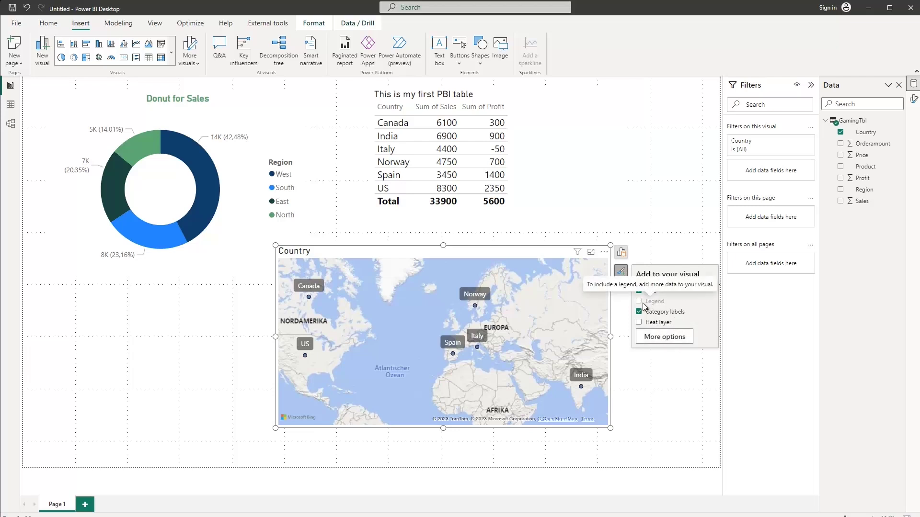
Step: Try the Light and Grayscale styles in the Country map's settings and restore the Road style
{"action": "left_click", "coordinate": [663, 338]}
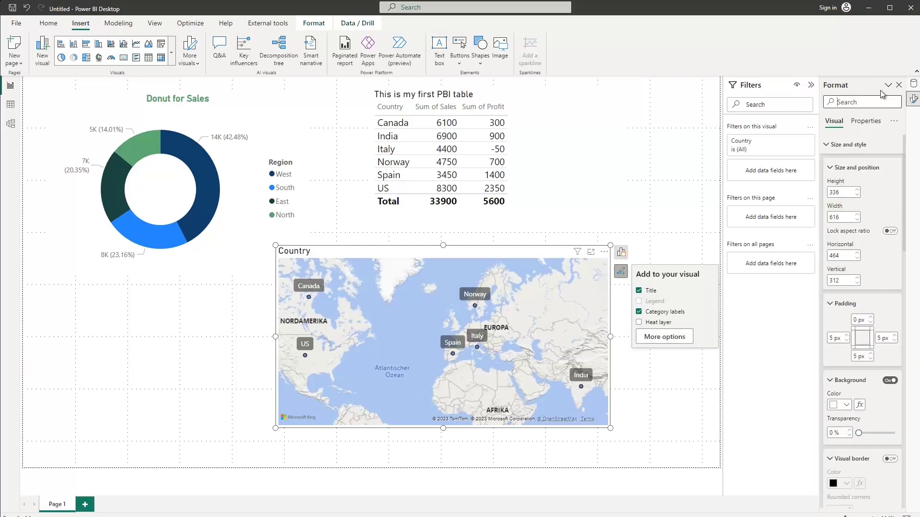
{"action": "scroll", "coordinate": [862, 230], "scroll_direction": "down", "scroll_amount": 10}
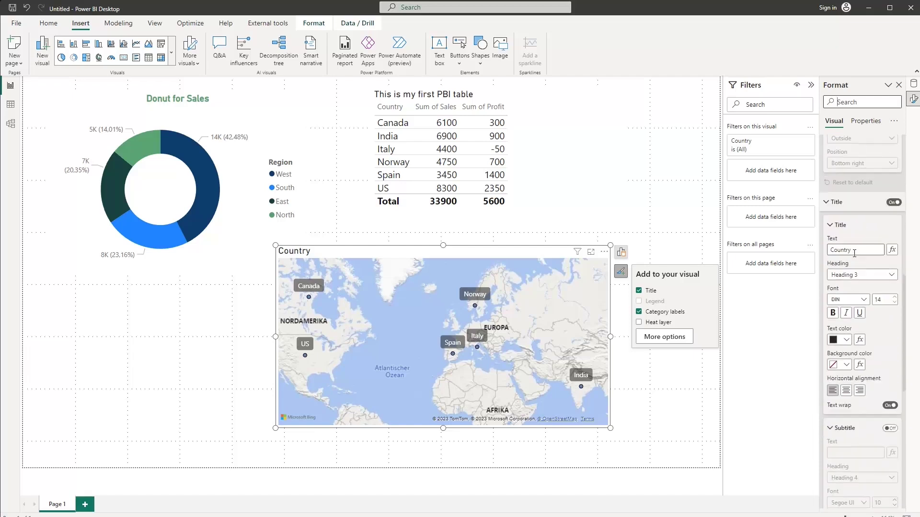
{"action": "scroll", "coordinate": [856, 258], "scroll_direction": "down", "scroll_amount": 10}
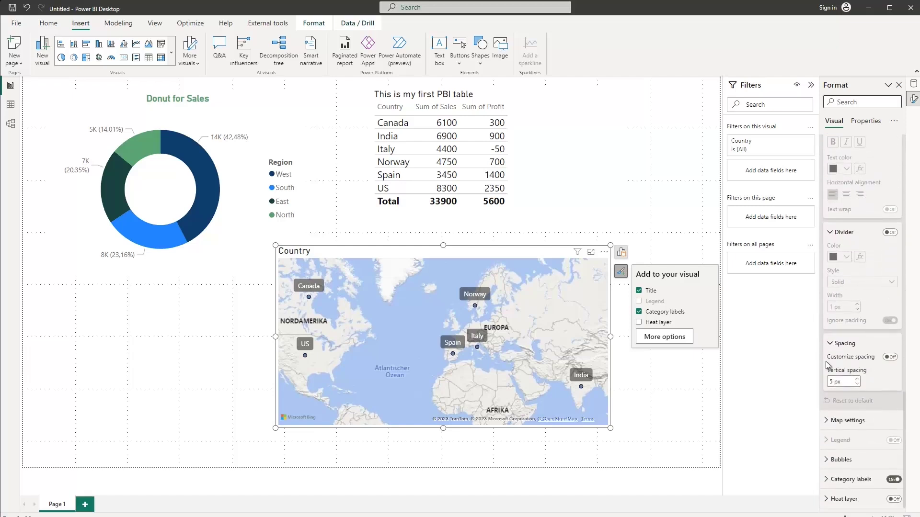
{"action": "left_click", "coordinate": [825, 420]}
{"action": "scroll", "coordinate": [825, 421], "scroll_direction": "down", "scroll_amount": 3}
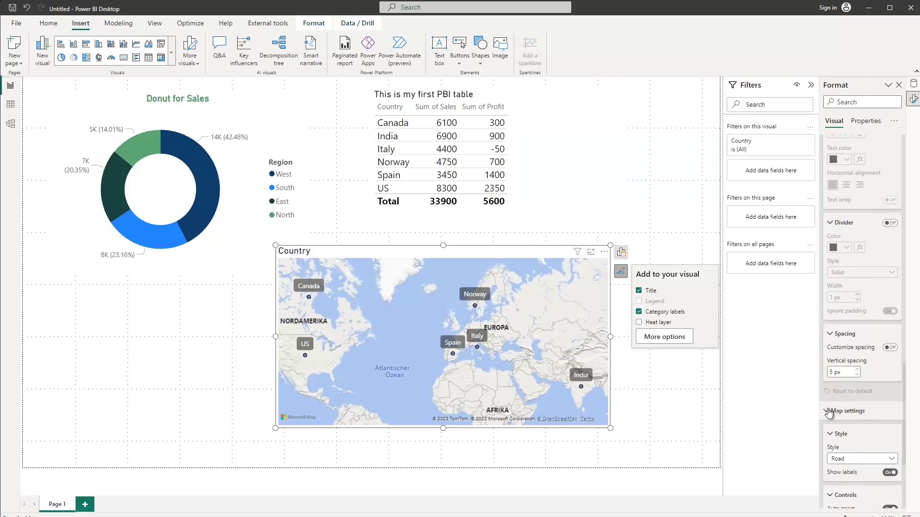
{"action": "left_click", "coordinate": [845, 356]}
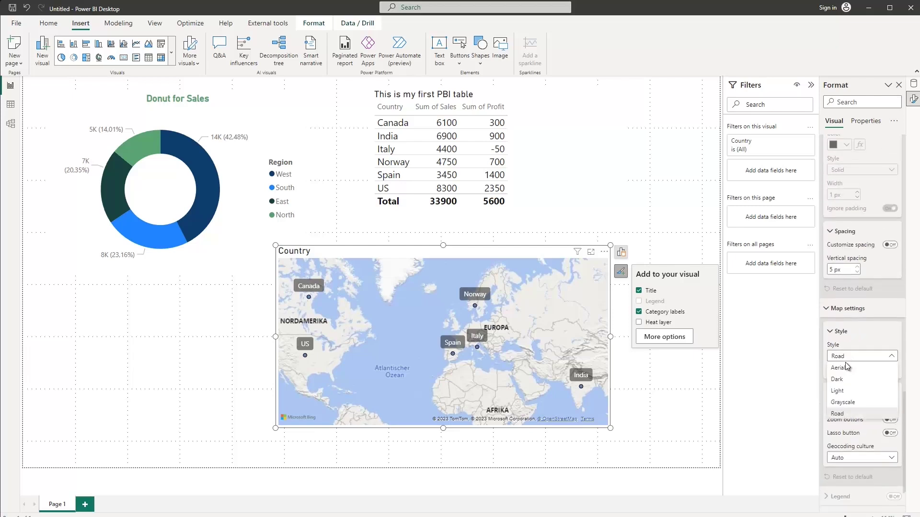
{"action": "left_click", "coordinate": [847, 391]}
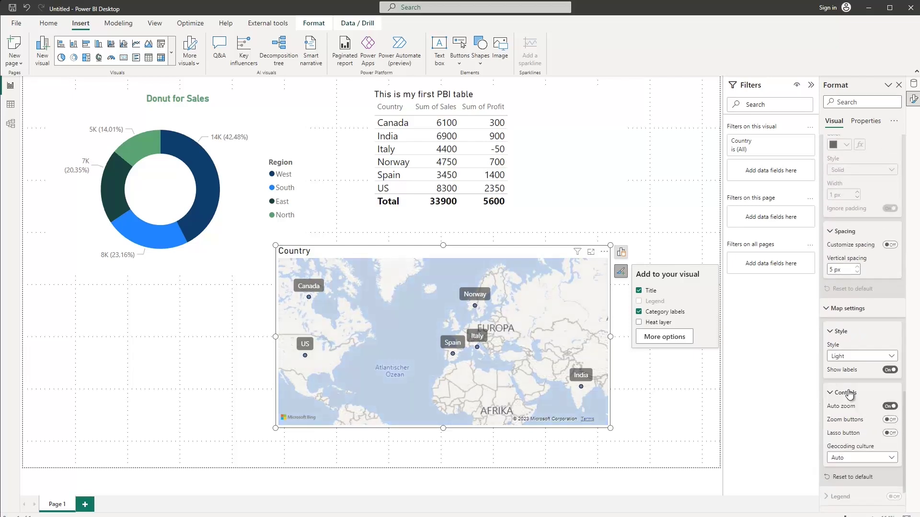
{"action": "left_click", "coordinate": [857, 361]}
{"action": "left_click", "coordinate": [847, 403]}
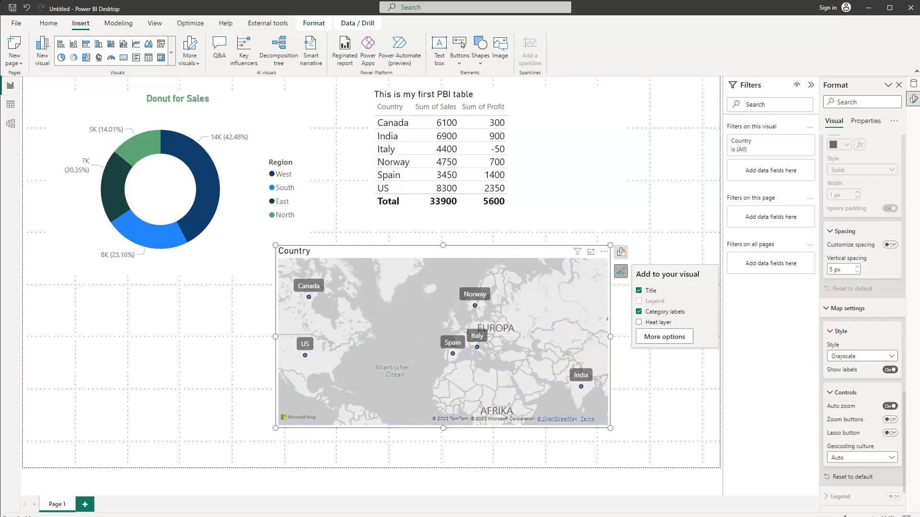
{"action": "left_click", "coordinate": [845, 358]}
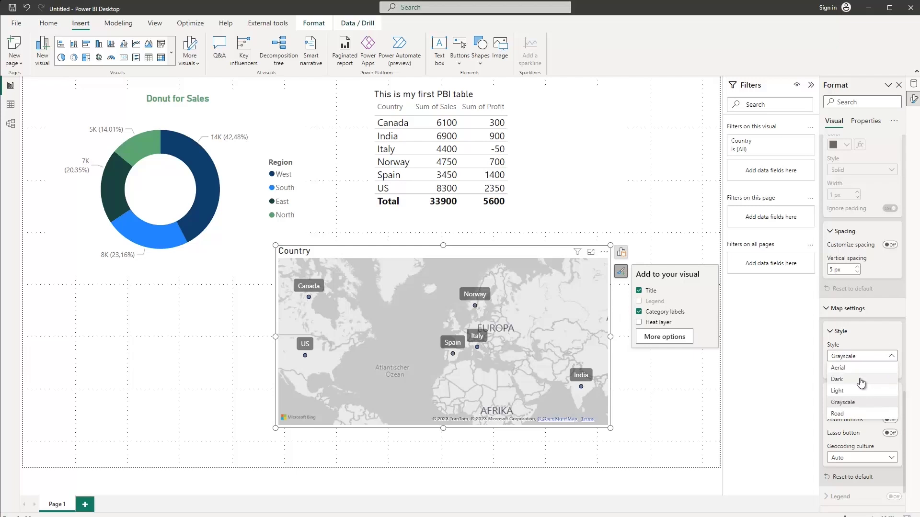
{"action": "left_click", "coordinate": [845, 414]}
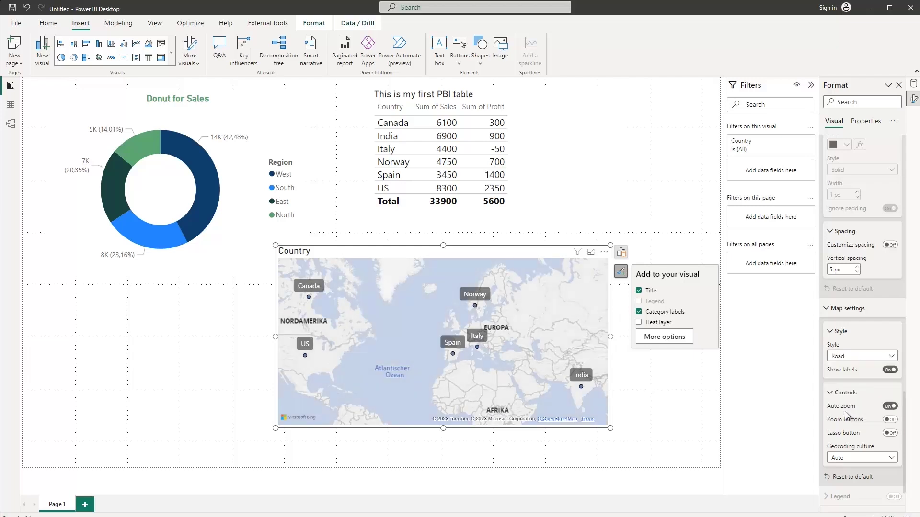
Step: Try converting the Country map to an Azure map, dismiss the sign-in request and return to the standard map type
{"action": "left_click", "coordinate": [620, 255]}
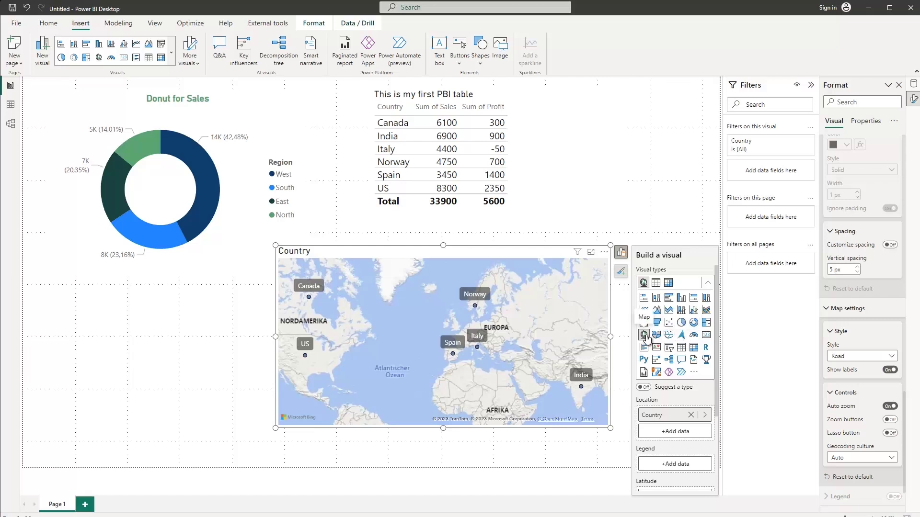
{"action": "left_click", "coordinate": [682, 335]}
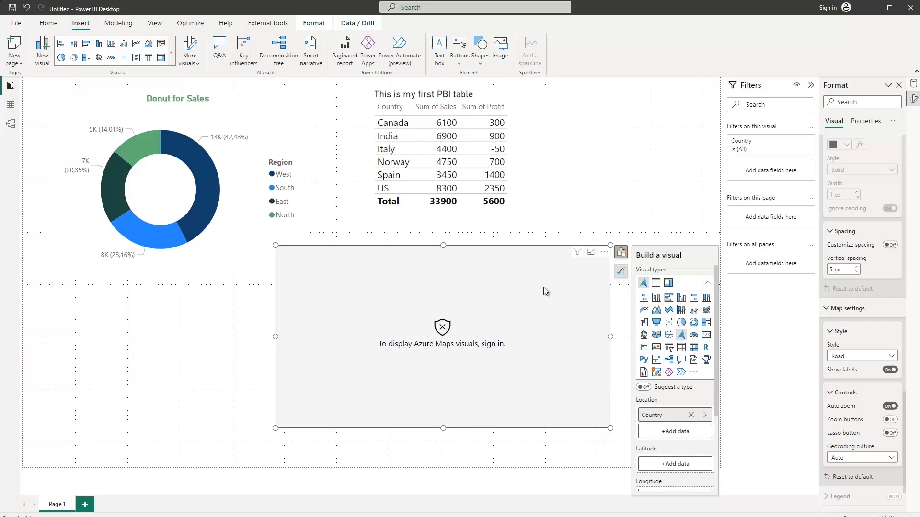
{"action": "left_click", "coordinate": [828, 9]}
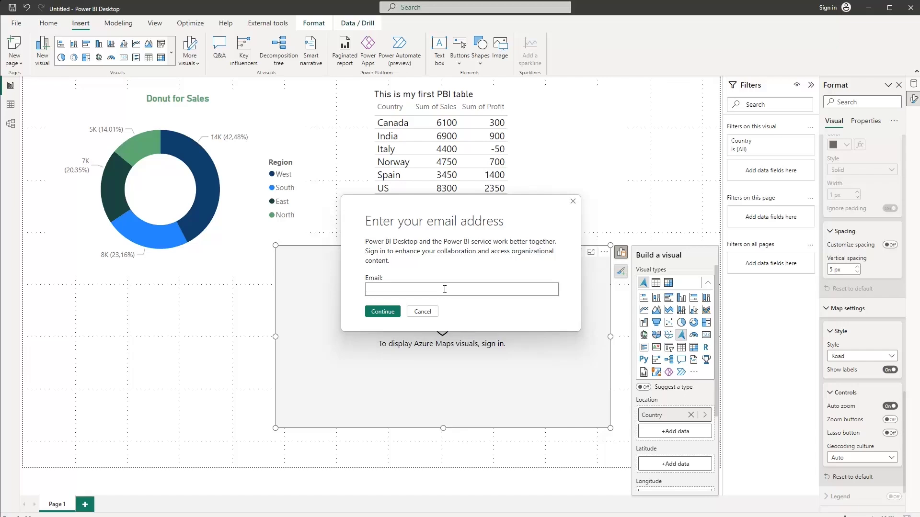
{"action": "left_click", "coordinate": [573, 202]}
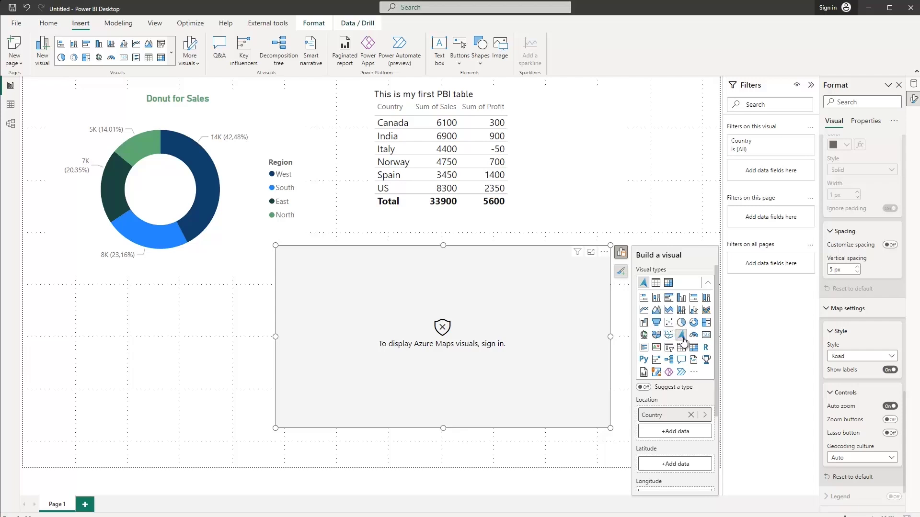
{"action": "left_click", "coordinate": [644, 334]}
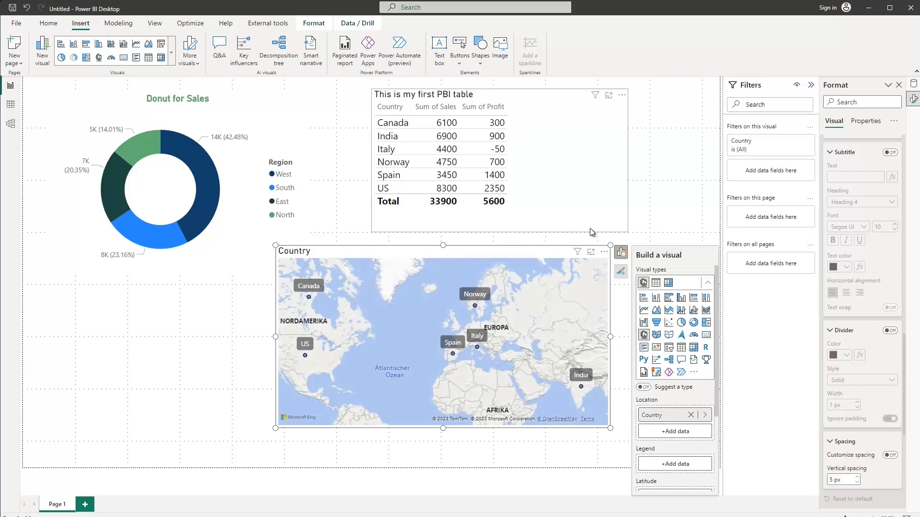
{"action": "left_click", "coordinate": [628, 218]}
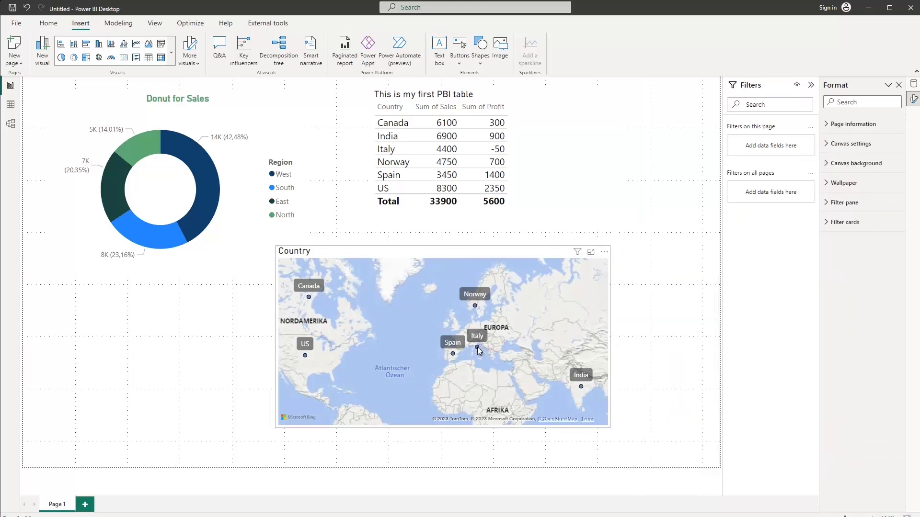
Step: Set the Country map's bubble size to the Sales field and deselect the map
{"action": "mouse_move", "coordinate": [478, 352]}
{"action": "mouse_move", "coordinate": [474, 311]}
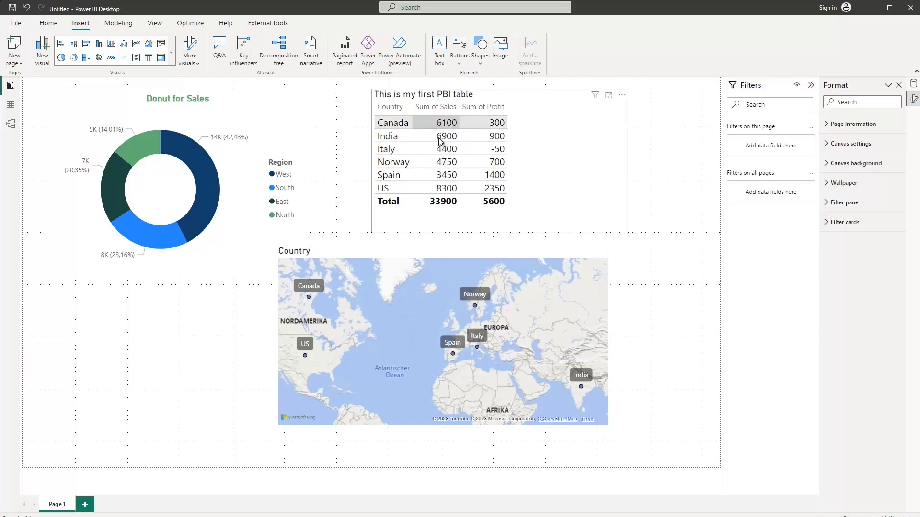
{"action": "left_click", "coordinate": [500, 255]}
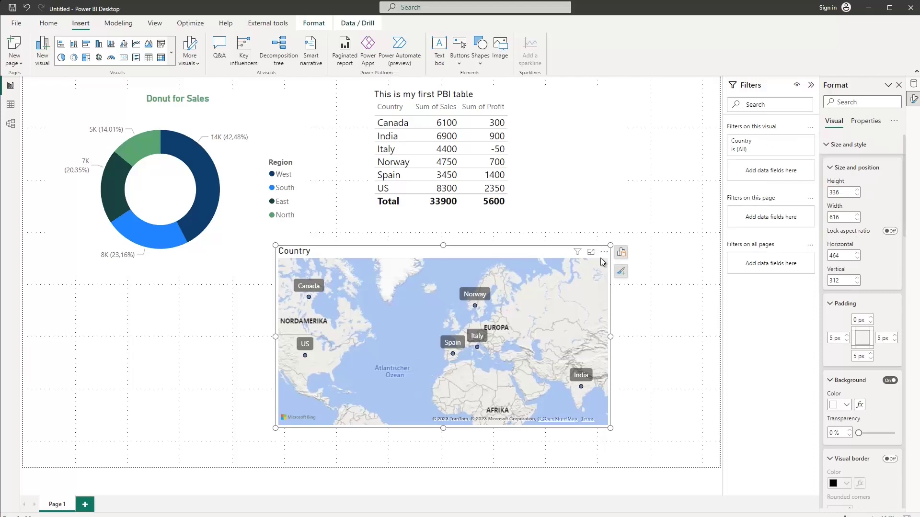
{"action": "left_click", "coordinate": [621, 252]}
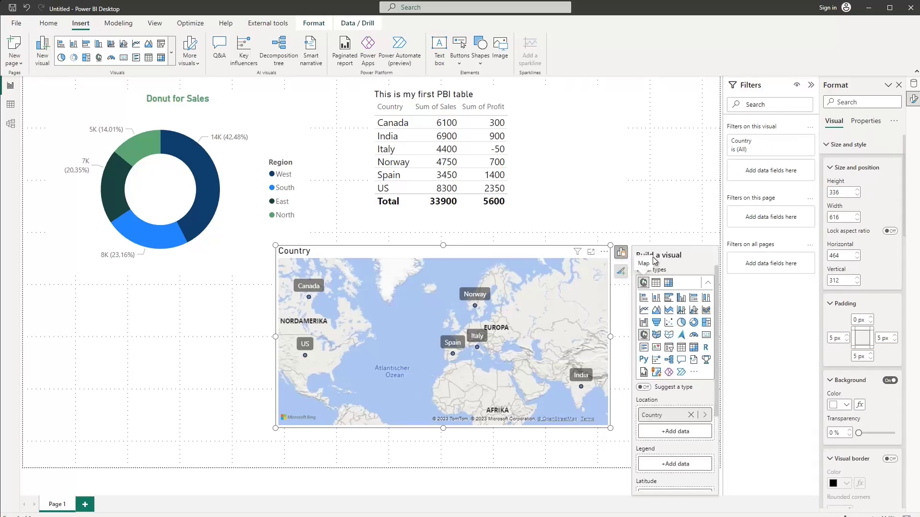
{"action": "scroll", "coordinate": [664, 354], "scroll_direction": "down", "scroll_amount": 3}
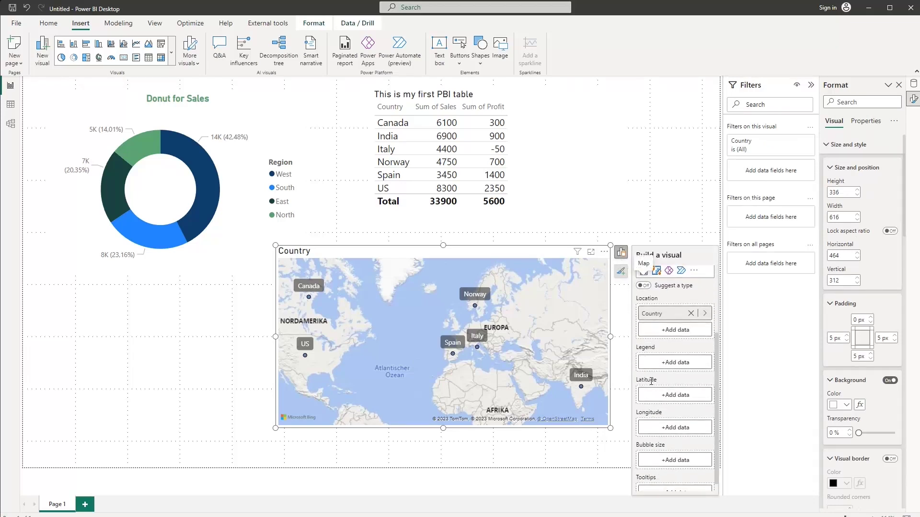
{"action": "left_click", "coordinate": [663, 463]}
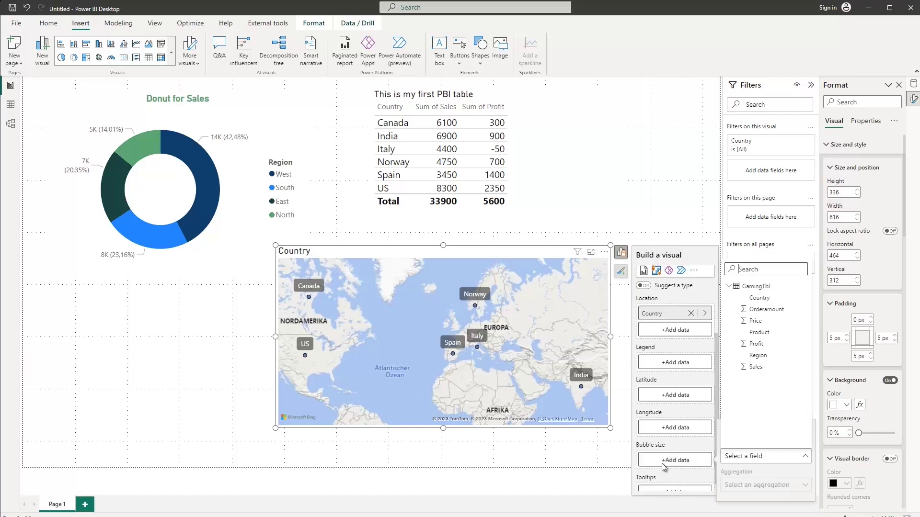
{"action": "left_click", "coordinate": [755, 367]}
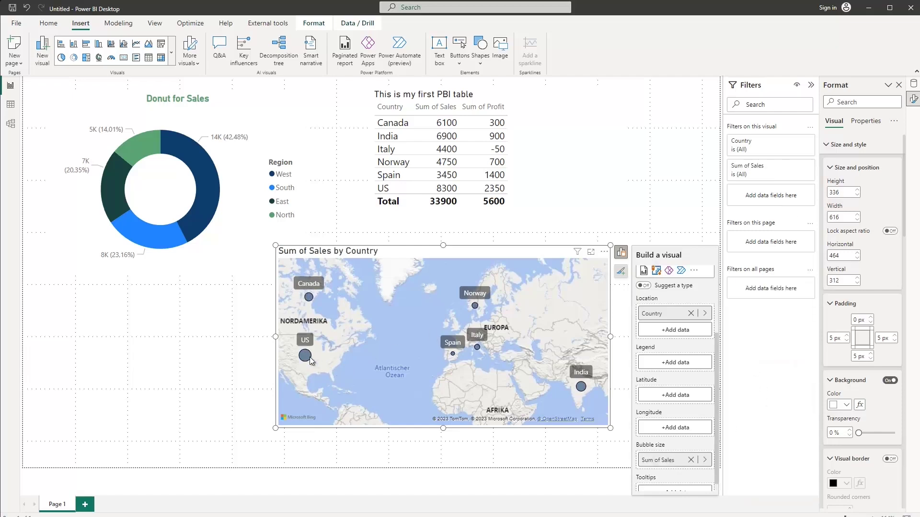
{"action": "mouse_move", "coordinate": [307, 357]}
{"action": "scroll", "coordinate": [675, 364], "scroll_direction": "down", "scroll_amount": 1}
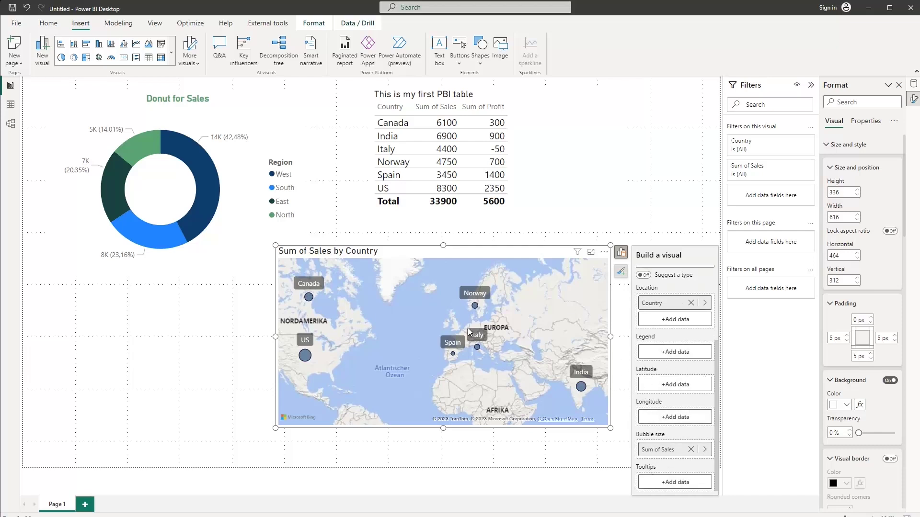
{"action": "left_click", "coordinate": [658, 227]}
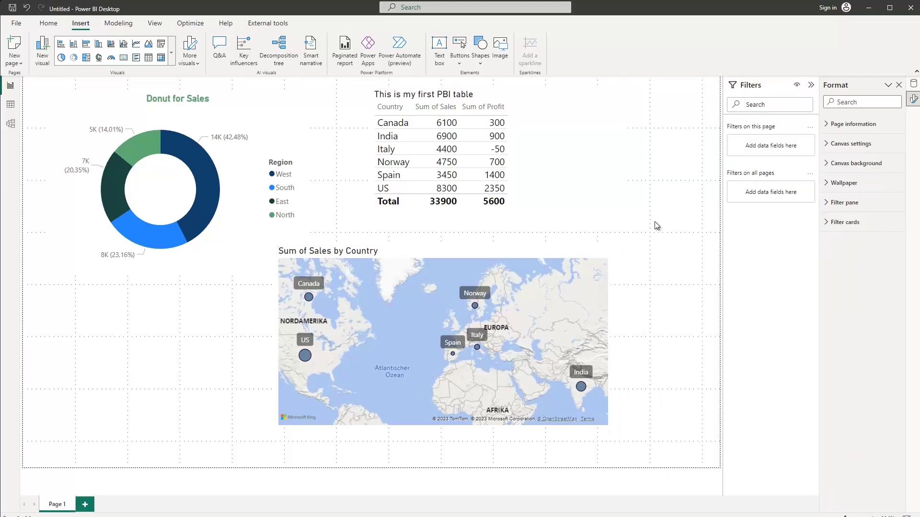
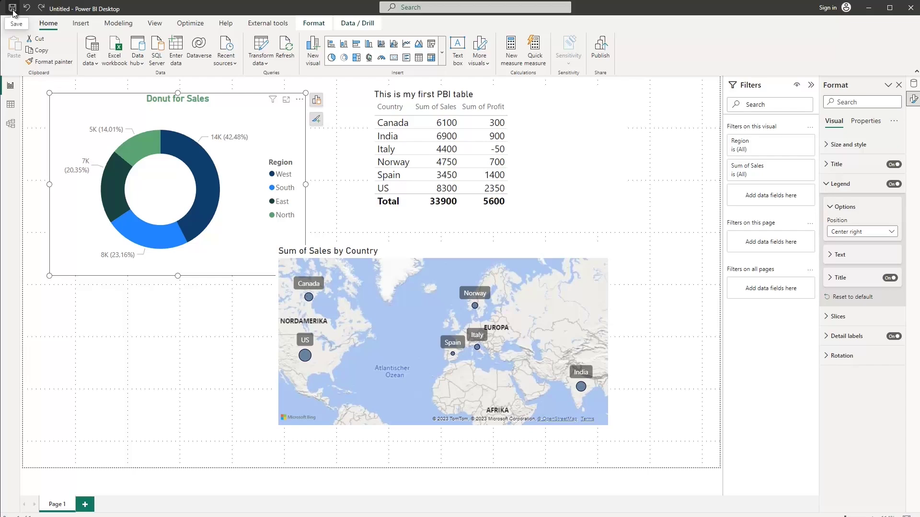
Step: Save the report as "The easy way with Power BI" and view the elements that can be added to the donut chart
{"action": "left_click", "coordinate": [12, 9]}
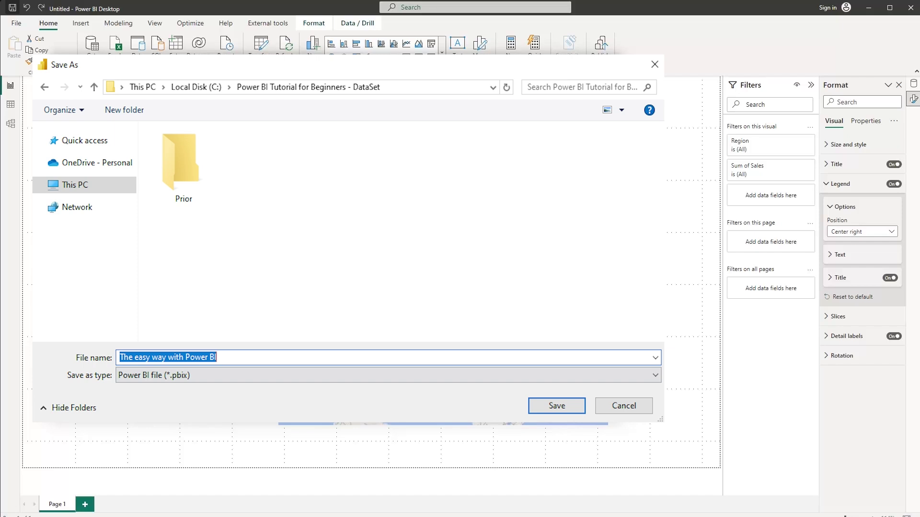
{"action": "key", "text": "Return"}
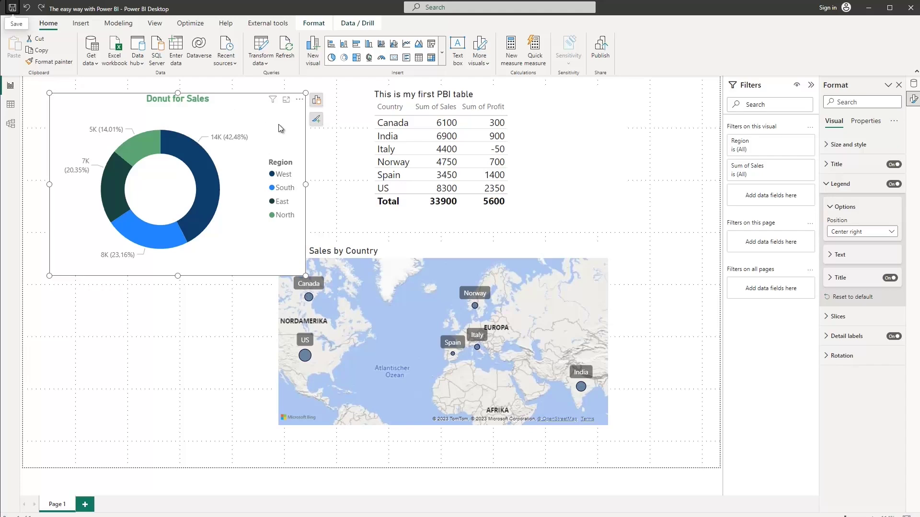
{"action": "left_click", "coordinate": [316, 121]}
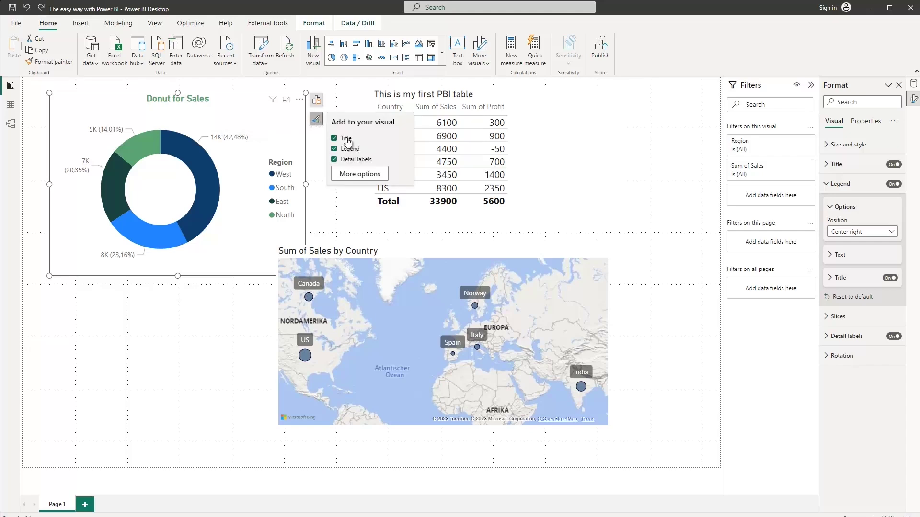
{"action": "left_click", "coordinate": [358, 176]}
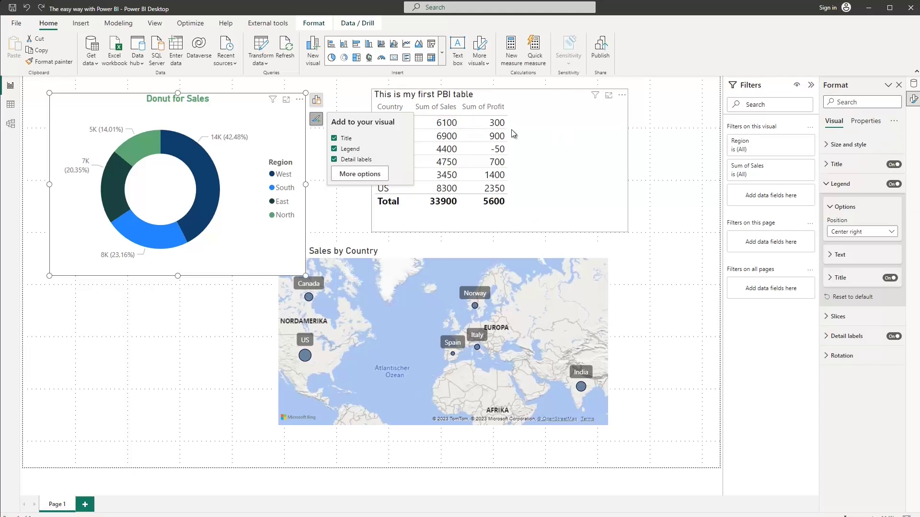
Step: Close the Format pane with the Country table selected and show the pane again
{"action": "left_click", "coordinate": [429, 122]}
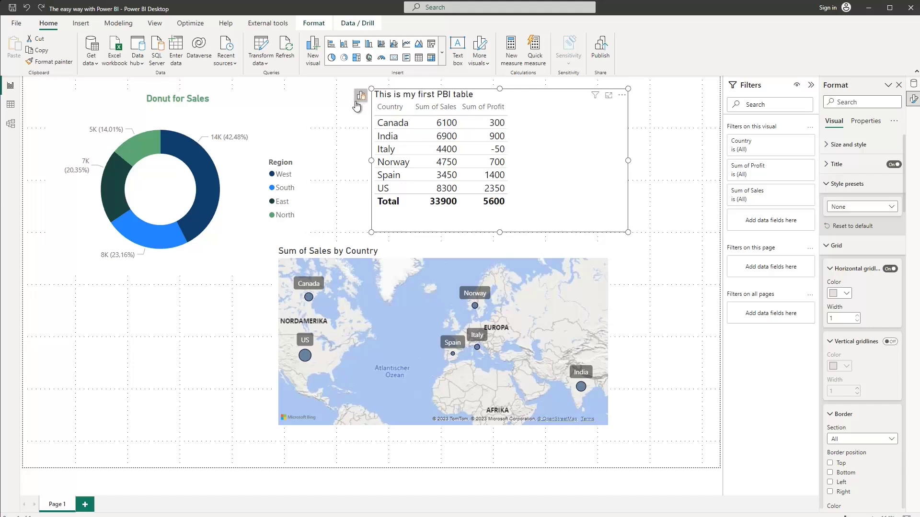
{"action": "left_click", "coordinate": [899, 86]}
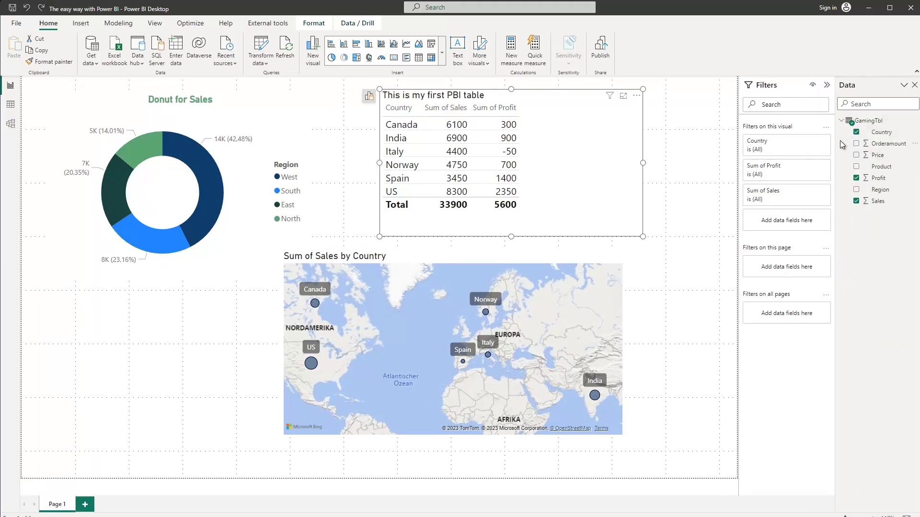
{"action": "left_click", "coordinate": [158, 27]}
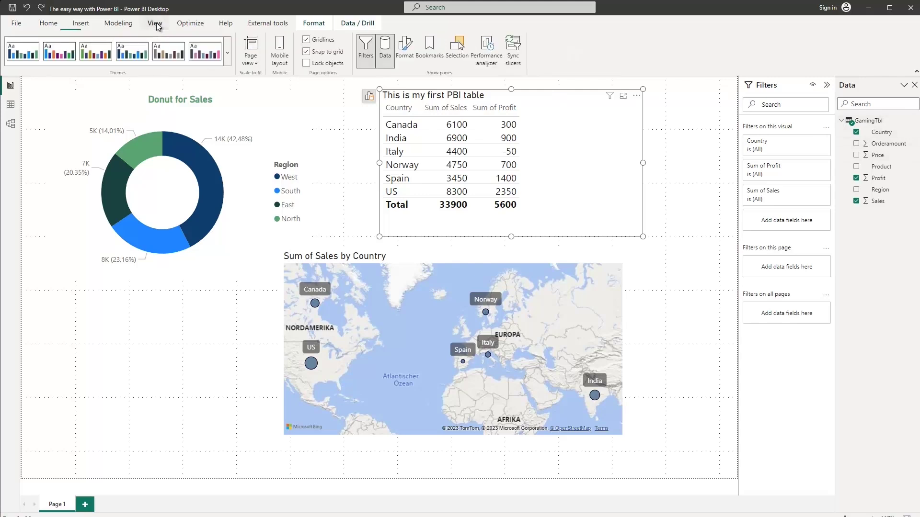
{"action": "left_click", "coordinate": [406, 57]}
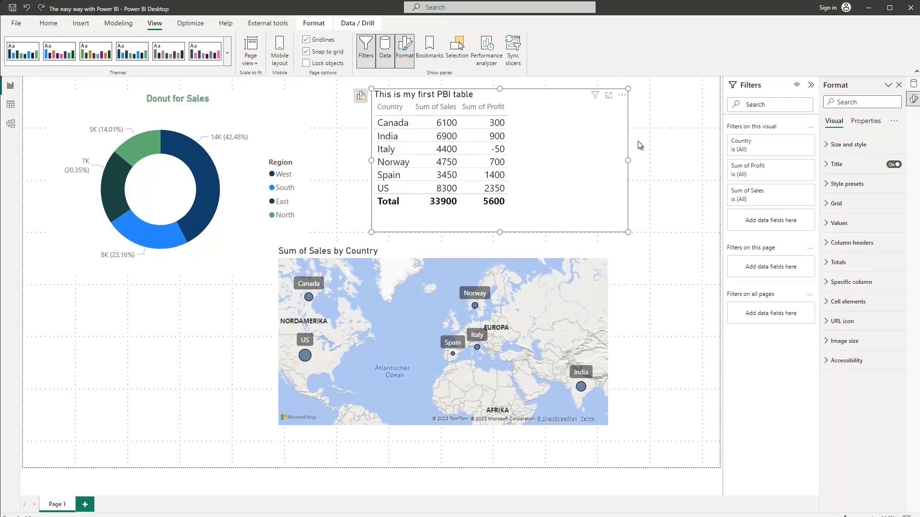
Step: Move the Sum of Sales by Country map down and to the right, clear of the donut chart
{"action": "left_click", "coordinate": [647, 286]}
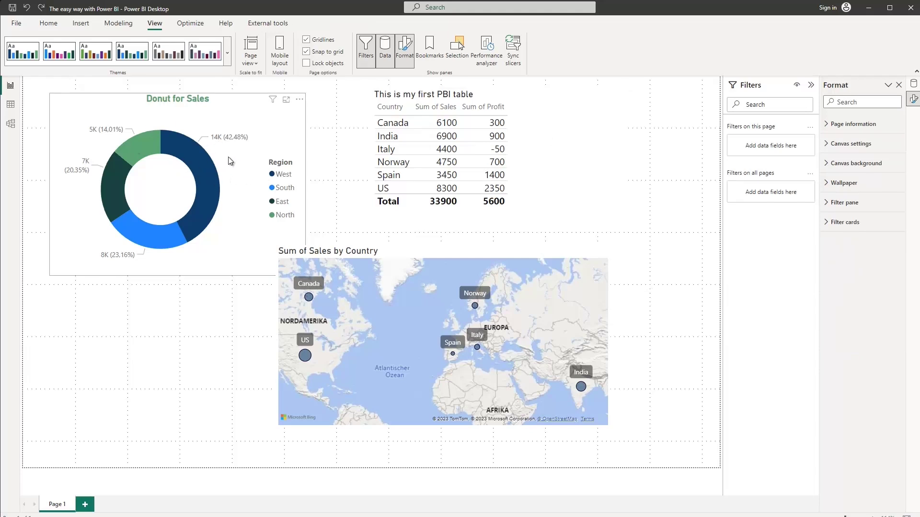
{"action": "left_click_drag", "start_coordinate": [419, 254], "coordinate": [509, 268]}
Step: Try Category as the donut chart's label contents and settle on All detail labels
{"action": "left_click", "coordinate": [237, 117]}
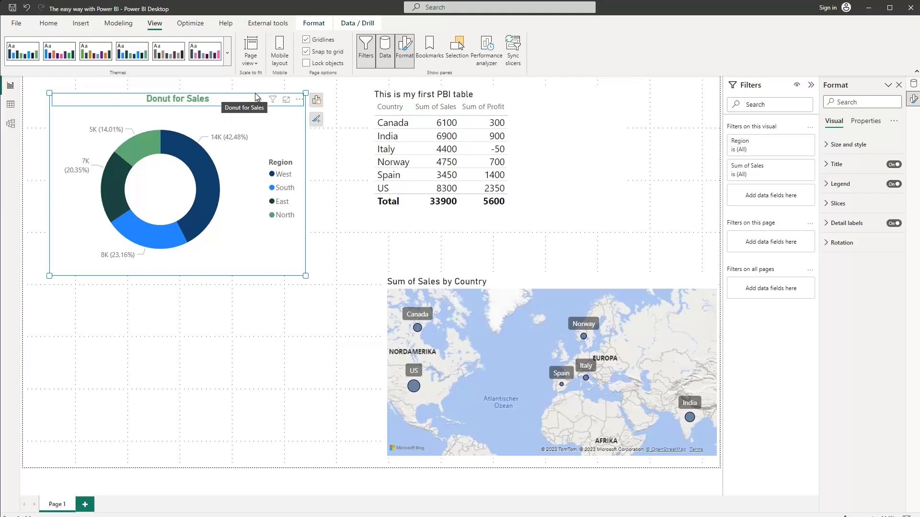
{"action": "right_click", "coordinate": [232, 139]}
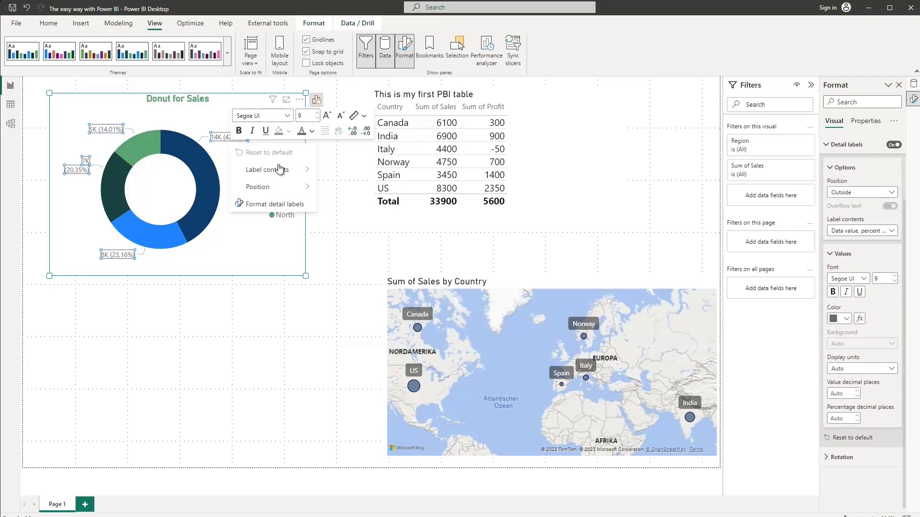
{"action": "mouse_move", "coordinate": [279, 176]}
{"action": "mouse_move", "coordinate": [279, 192]}
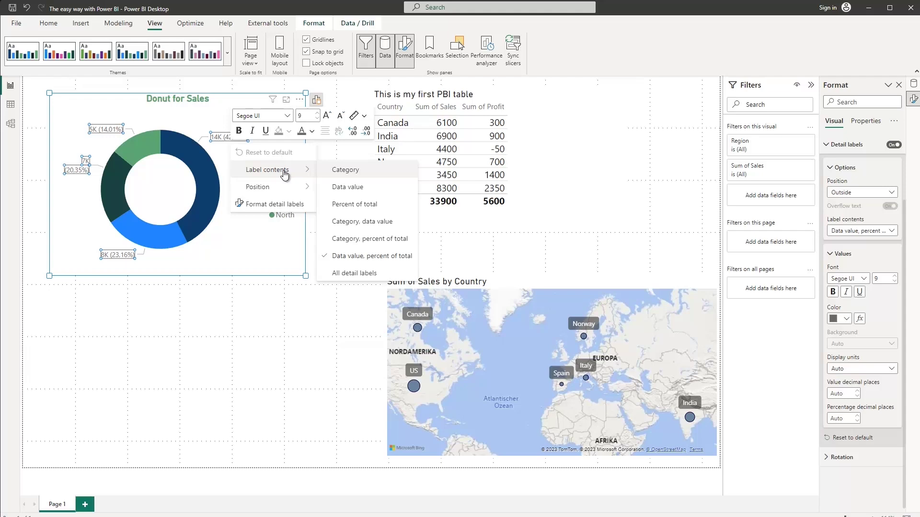
{"action": "left_click", "coordinate": [350, 172]}
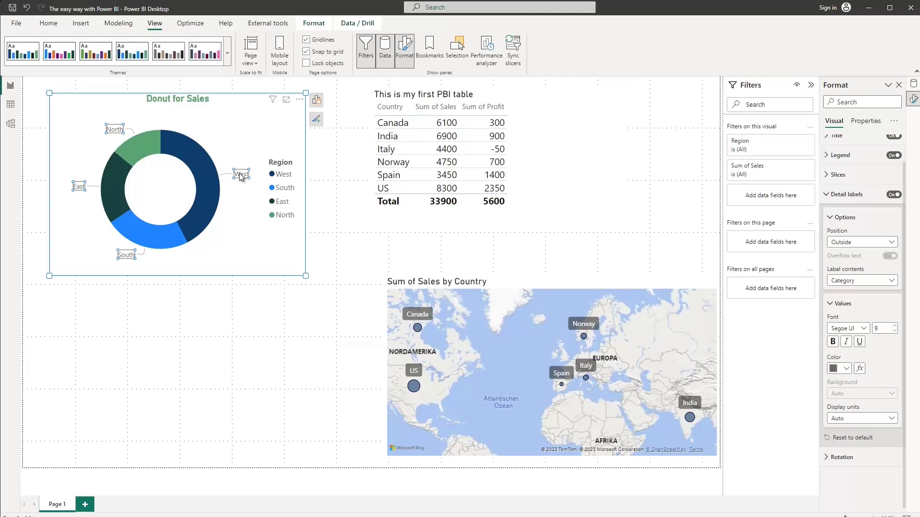
{"action": "right_click", "coordinate": [240, 174]}
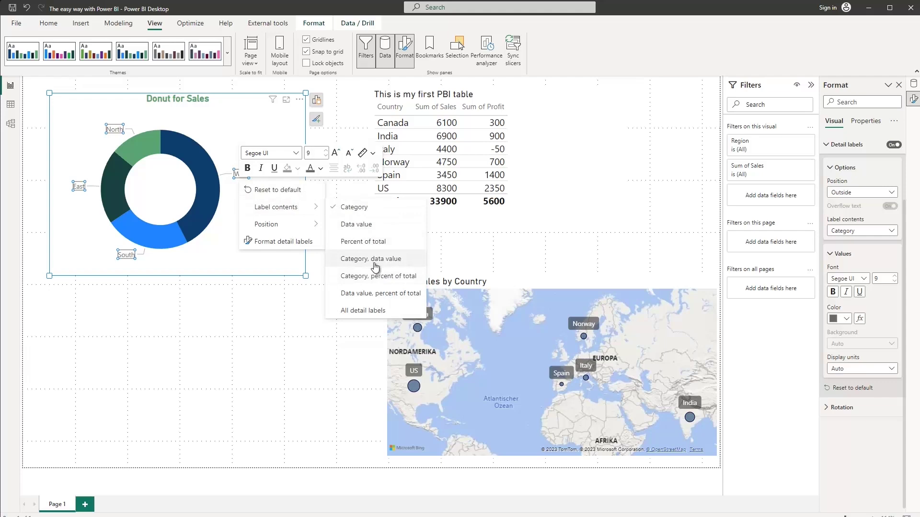
{"action": "left_click", "coordinate": [361, 312]}
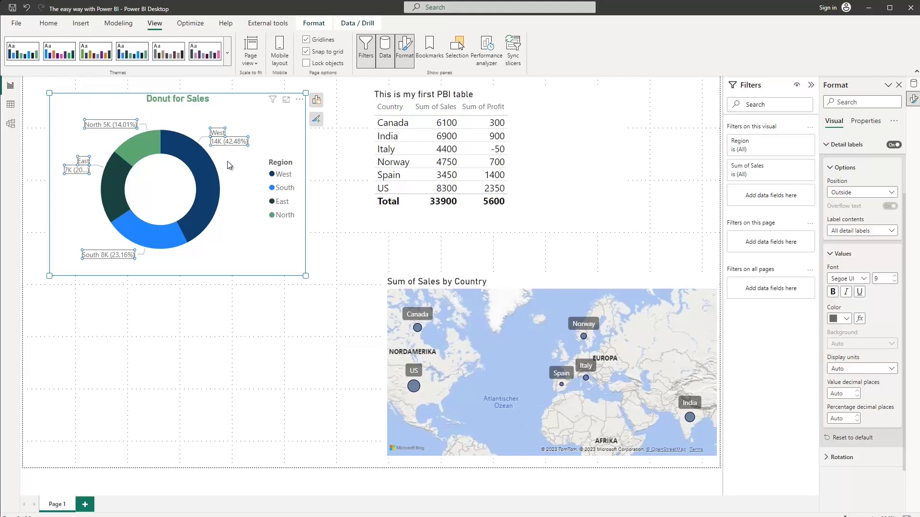
Step: Try to delete the donut chart's detail labels and undo the deletion
{"action": "left_click", "coordinate": [236, 187]}
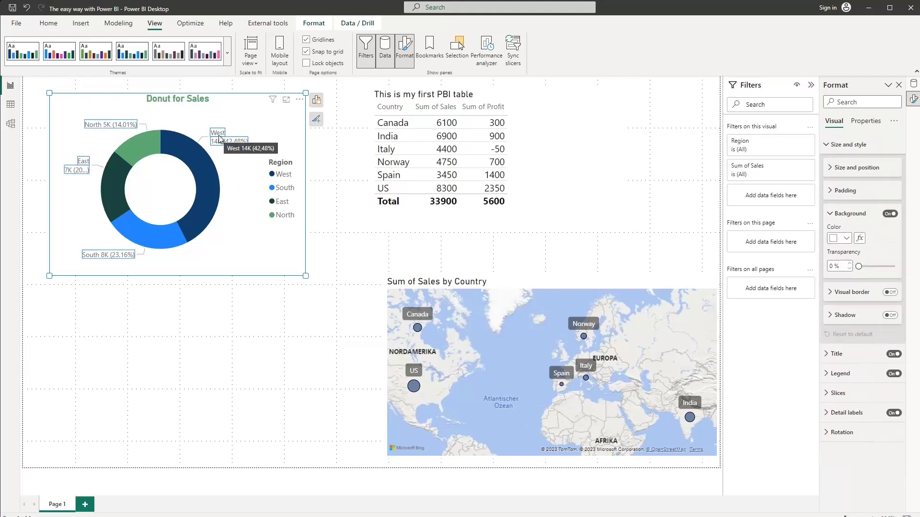
{"action": "left_click", "coordinate": [219, 137]}
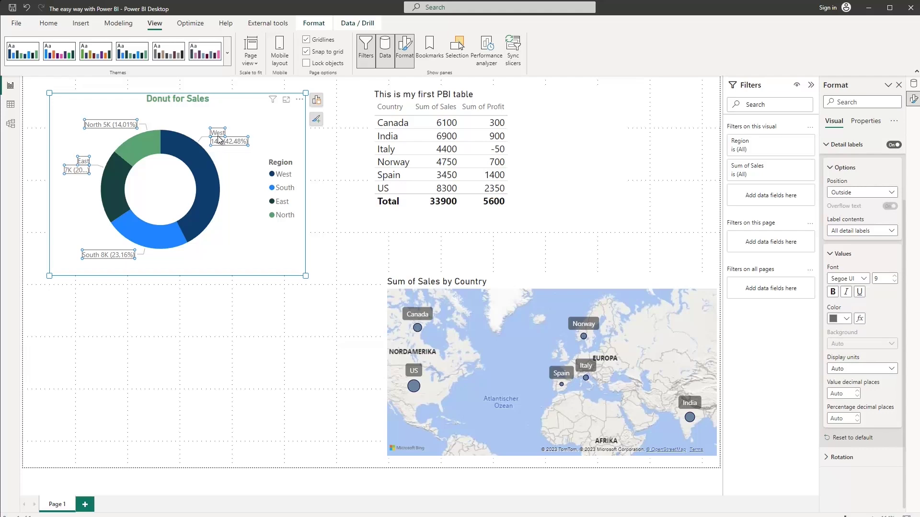
{"action": "key", "text": "Delete"}
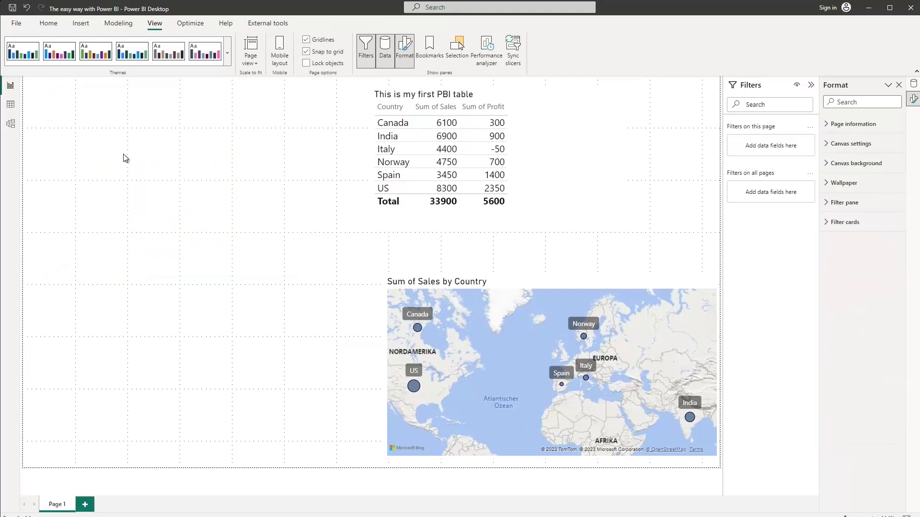
{"action": "left_click", "coordinate": [26, 8]}
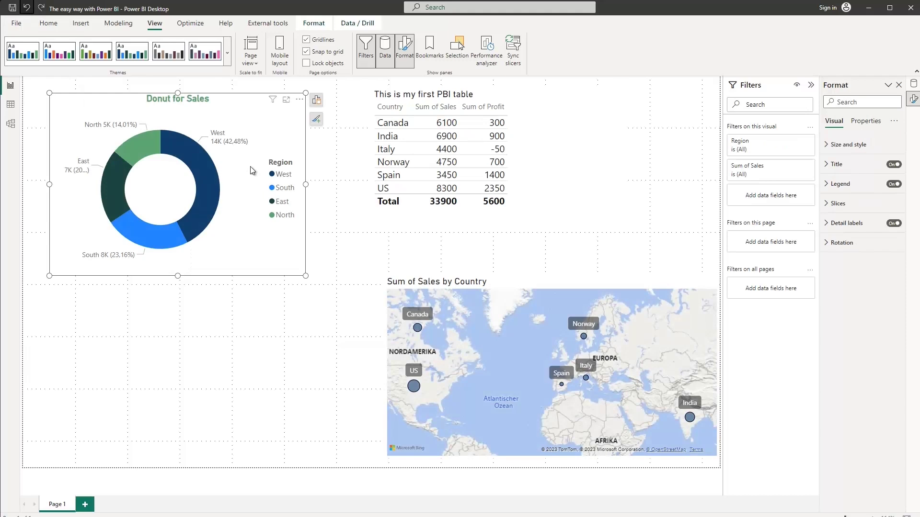
Step: Make the donut chart's detail labels bold
{"action": "left_click", "coordinate": [229, 143]}
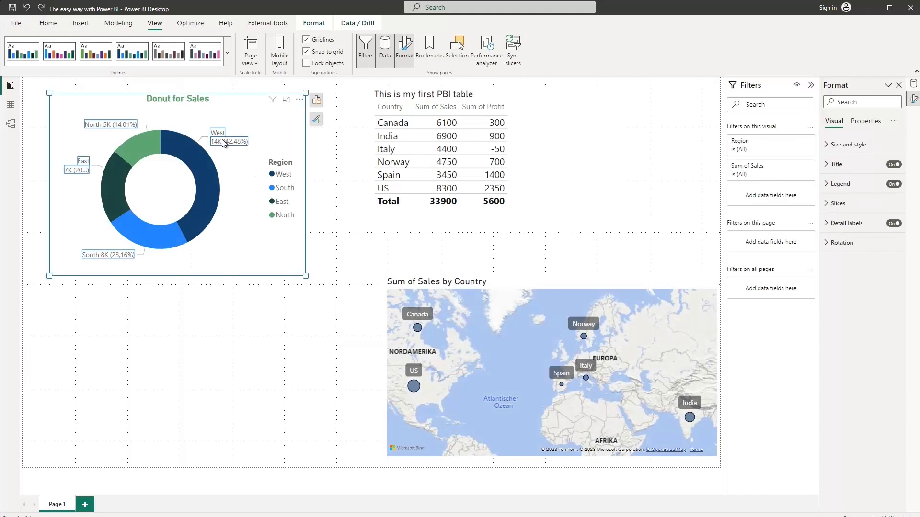
{"action": "right_click", "coordinate": [223, 142]}
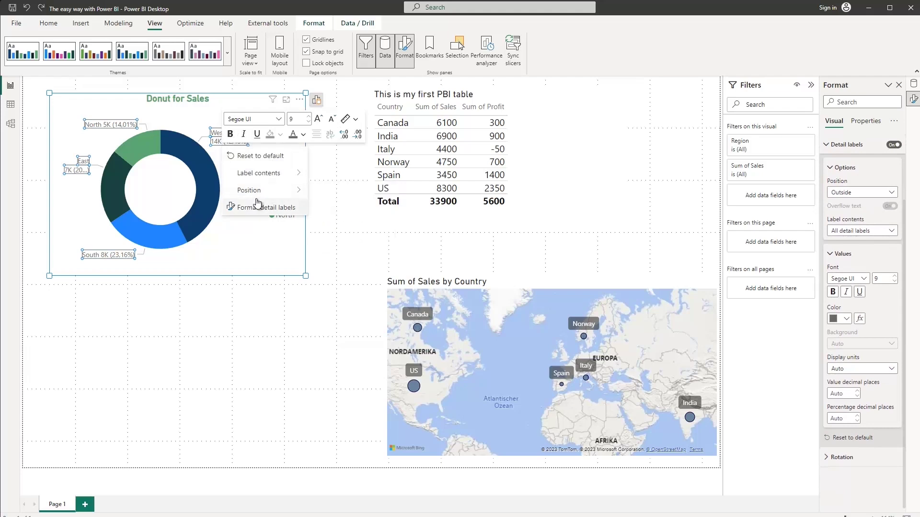
{"action": "left_click", "coordinate": [230, 134]}
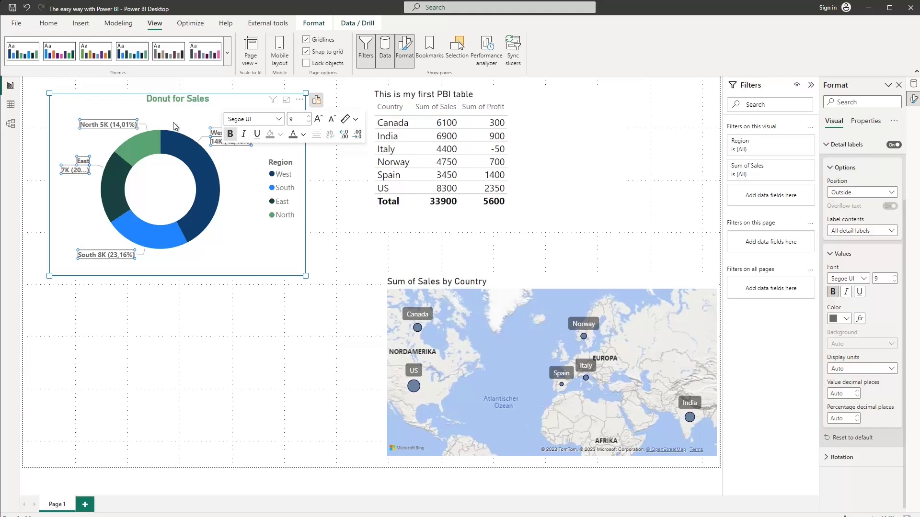
Step: Try None as the display units of the donut chart's detail labels and restore Auto
{"action": "left_click", "coordinate": [356, 123]}
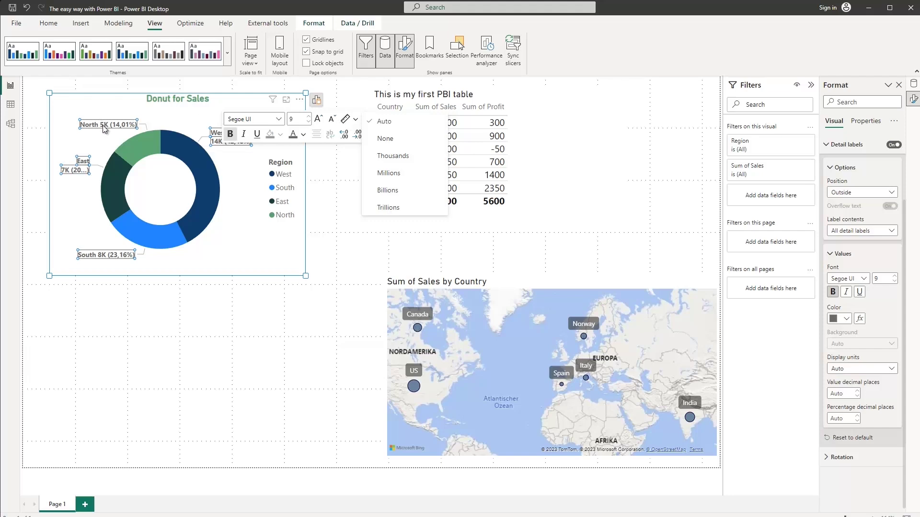
{"action": "left_click", "coordinate": [387, 140]}
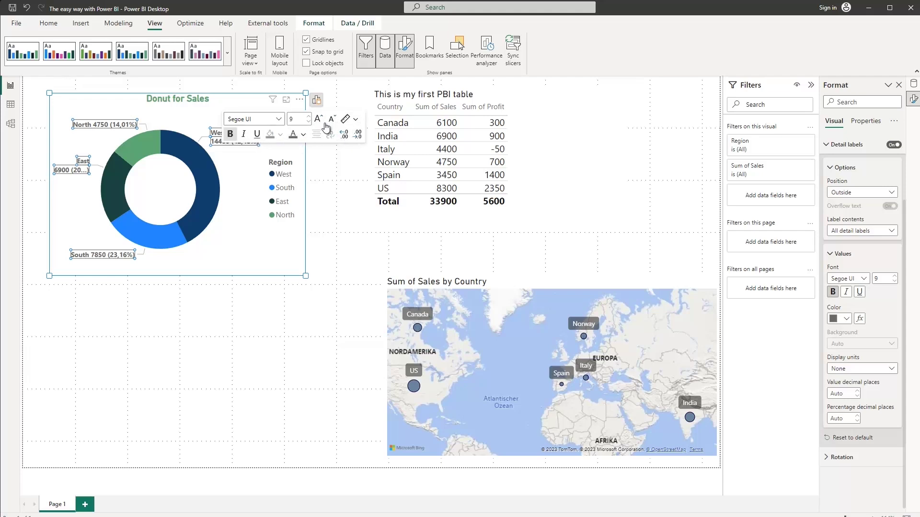
{"action": "left_click", "coordinate": [355, 121]}
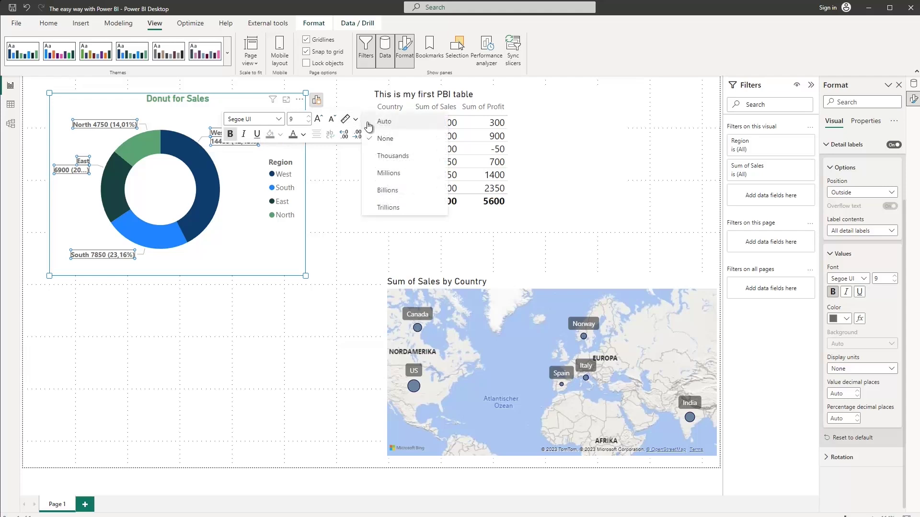
{"action": "left_click", "coordinate": [381, 123]}
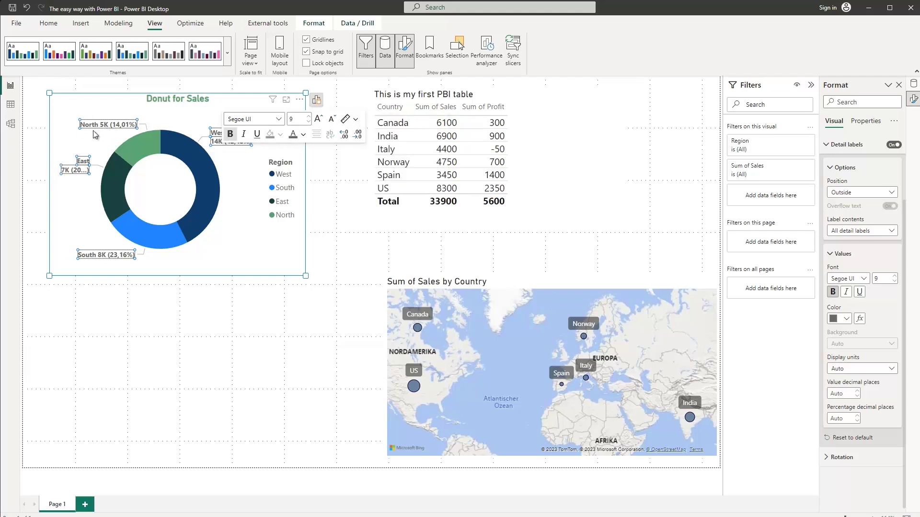
{"action": "left_click", "coordinate": [244, 231]}
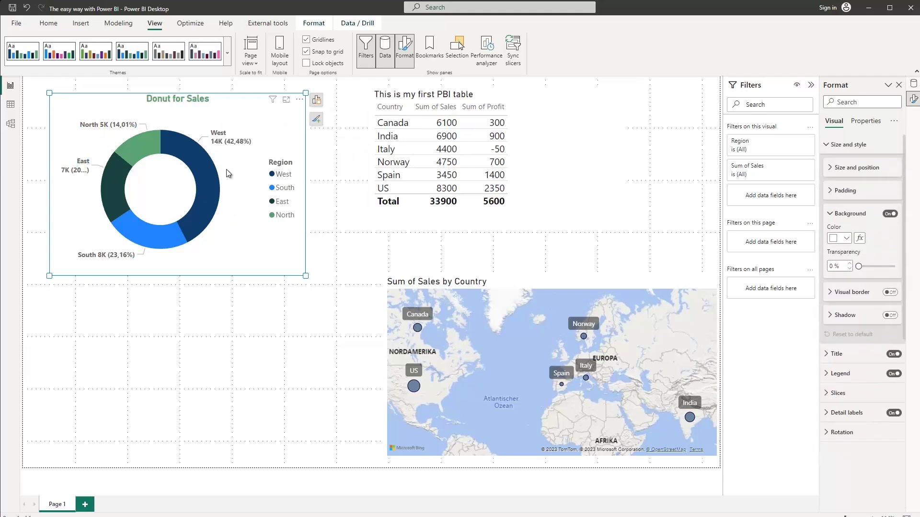
Step: Compare the format settings of the donut chart's legend and its detail labels
{"action": "left_click", "coordinate": [281, 180]}
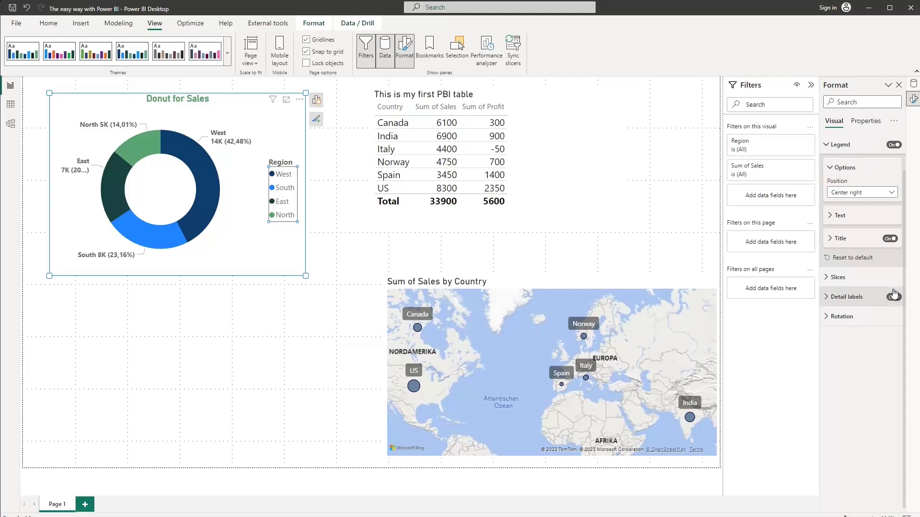
{"action": "left_click", "coordinate": [220, 135]}
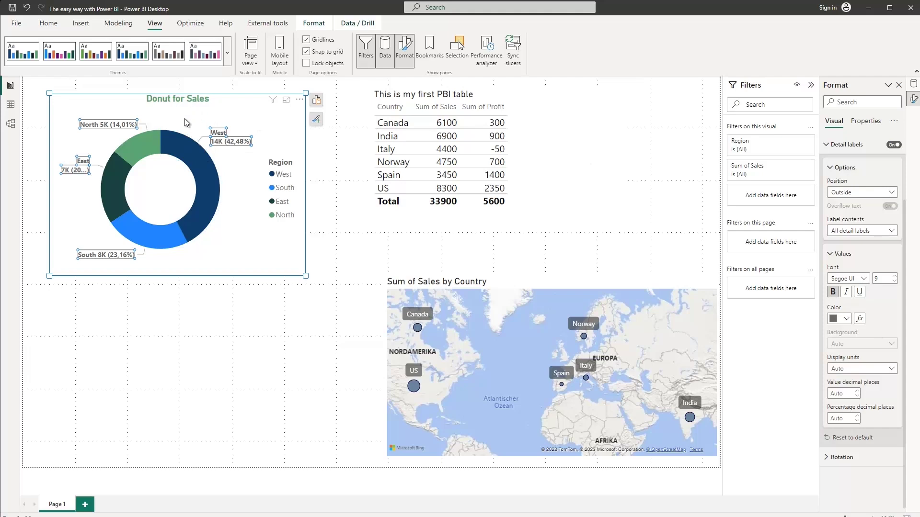
{"action": "mouse_move", "coordinate": [214, 133]}
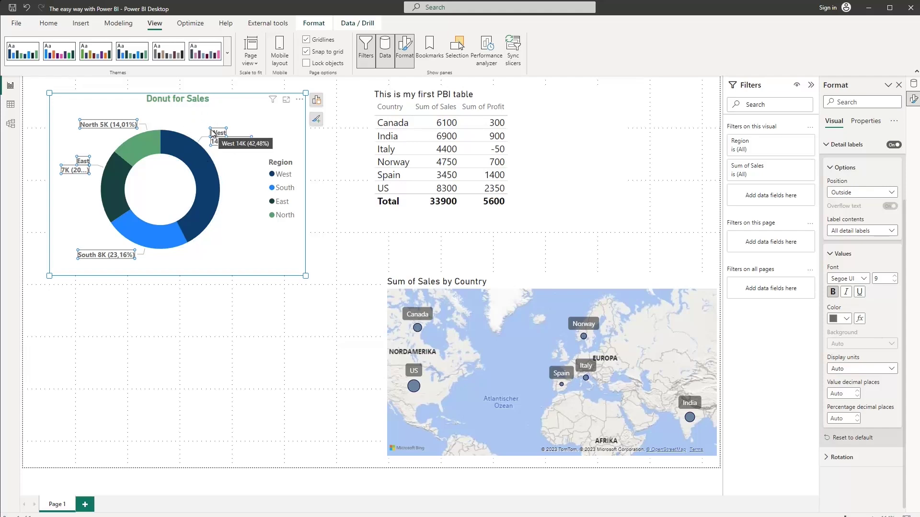
Step: Delete the donut chart's legend and turn it back on
{"action": "left_click", "coordinate": [276, 177]}
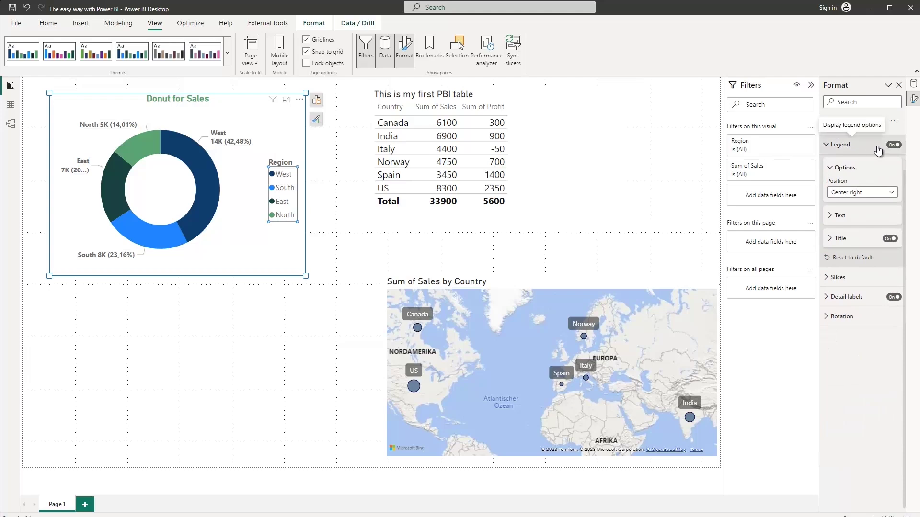
{"action": "right_click", "coordinate": [283, 178]}
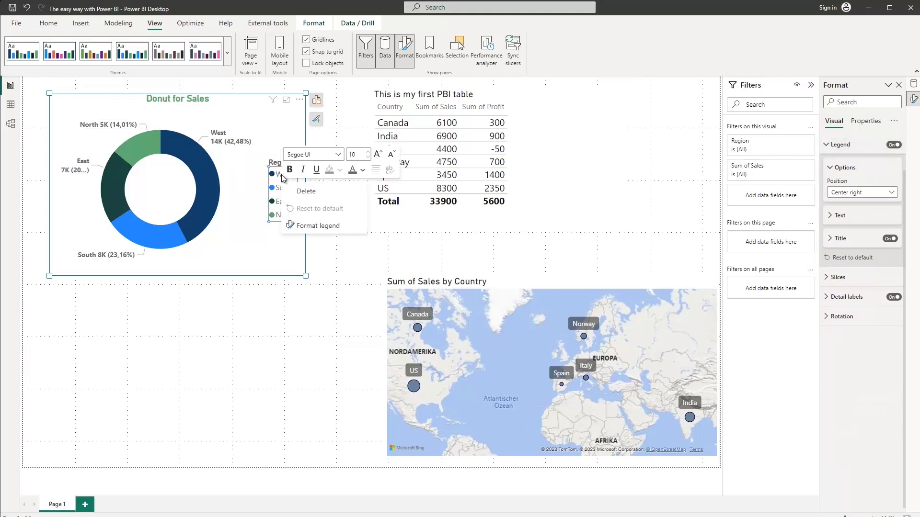
{"action": "left_click", "coordinate": [306, 192]}
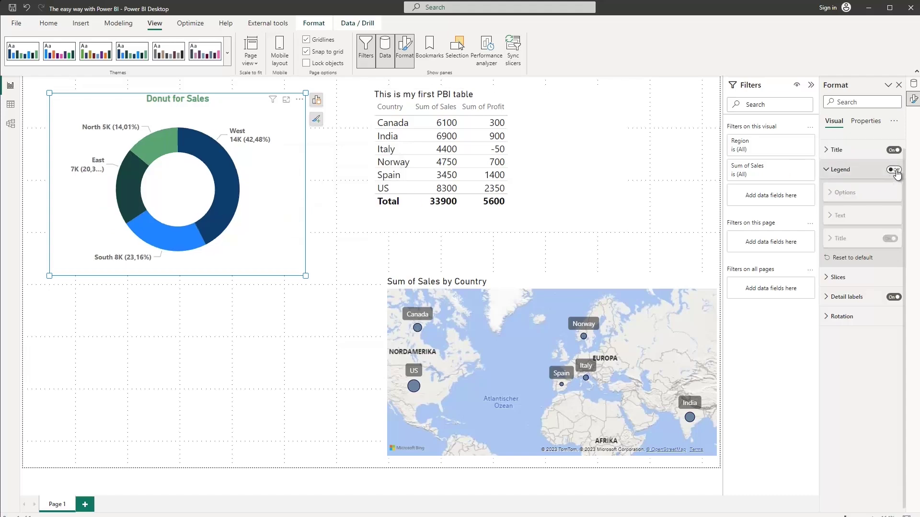
{"action": "left_click", "coordinate": [894, 170]}
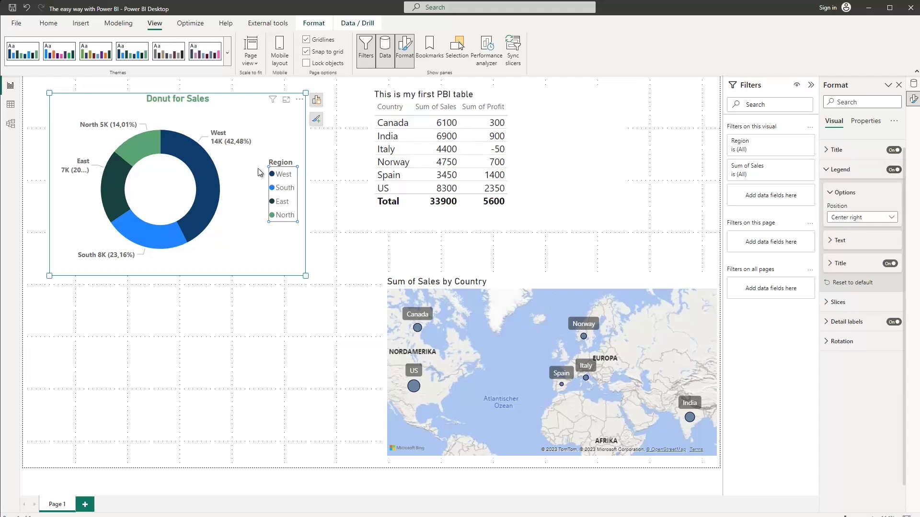
Step: Set the position of the donut chart's legend to Bottom center
{"action": "right_click", "coordinate": [283, 184]}
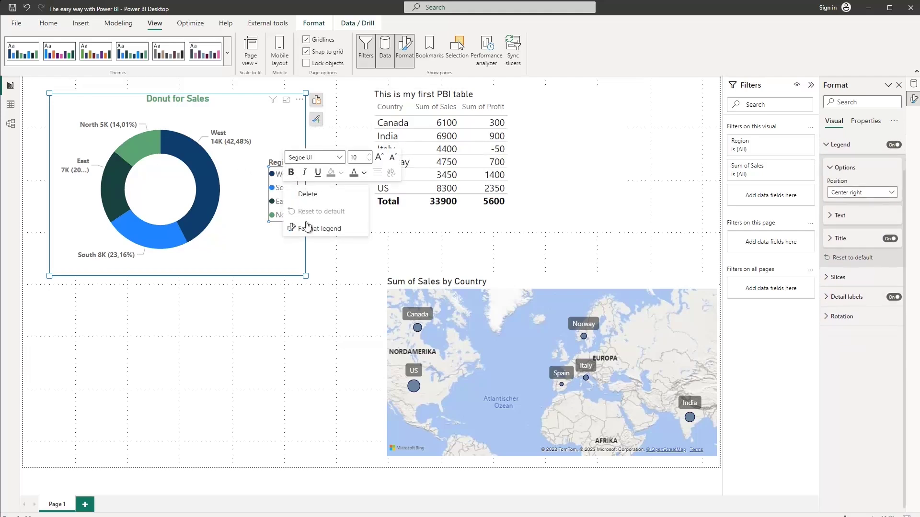
{"action": "left_click", "coordinate": [307, 230]}
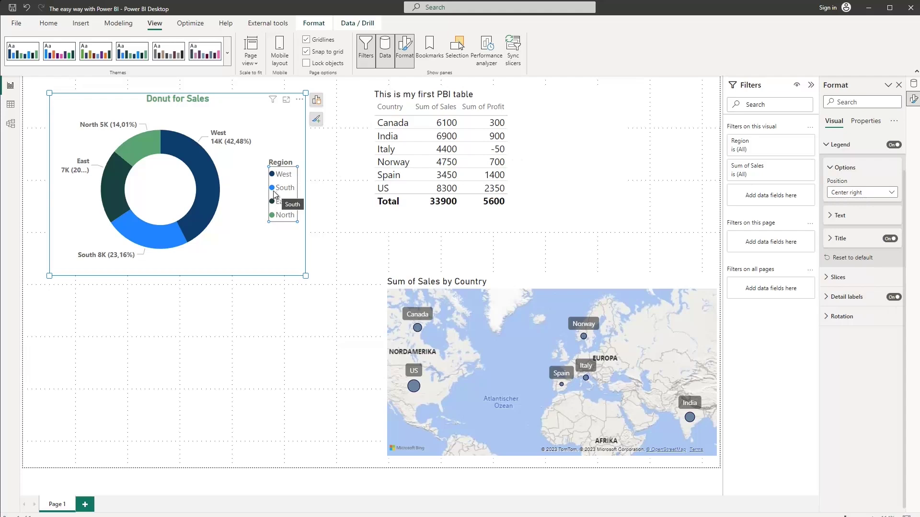
{"action": "left_click", "coordinate": [843, 194]}
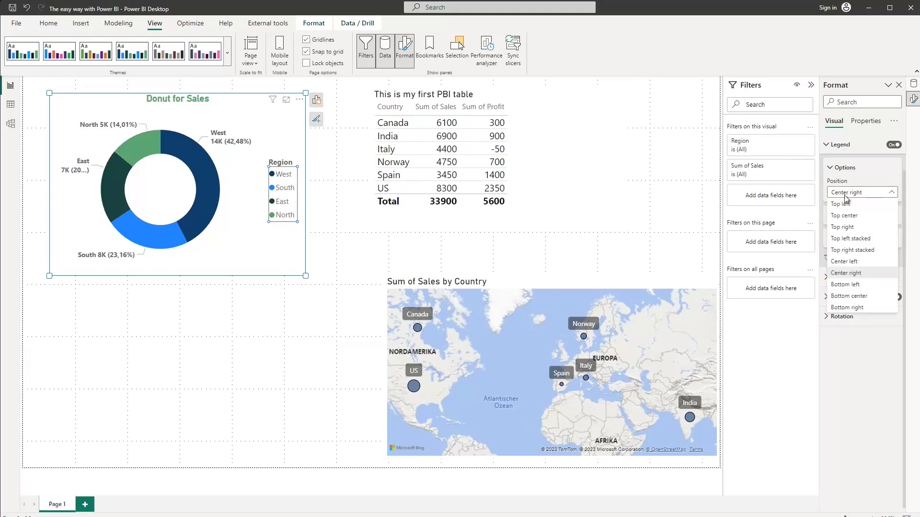
{"action": "left_click", "coordinate": [849, 296]}
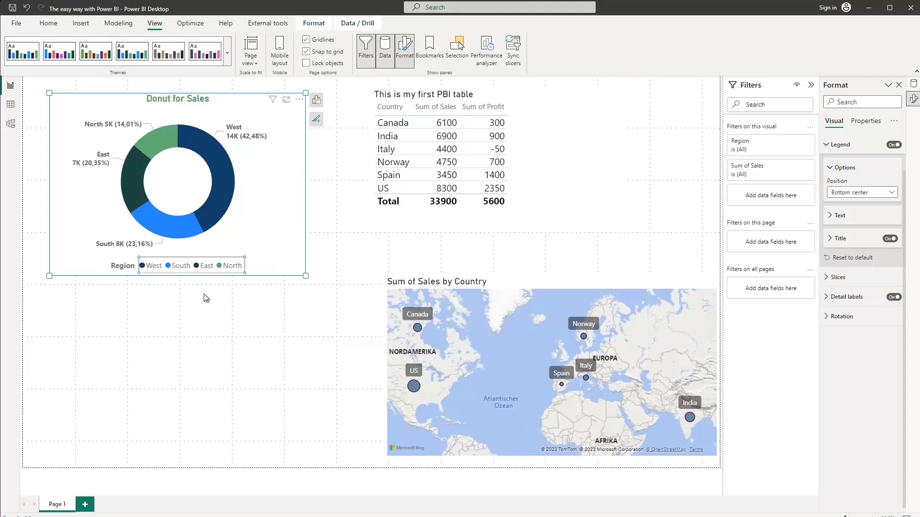
Step: Examine the donut chart's list of visual elements and compare the options offered for its legend inside and outside on-object formatting mode
{"action": "right_click", "coordinate": [180, 267]}
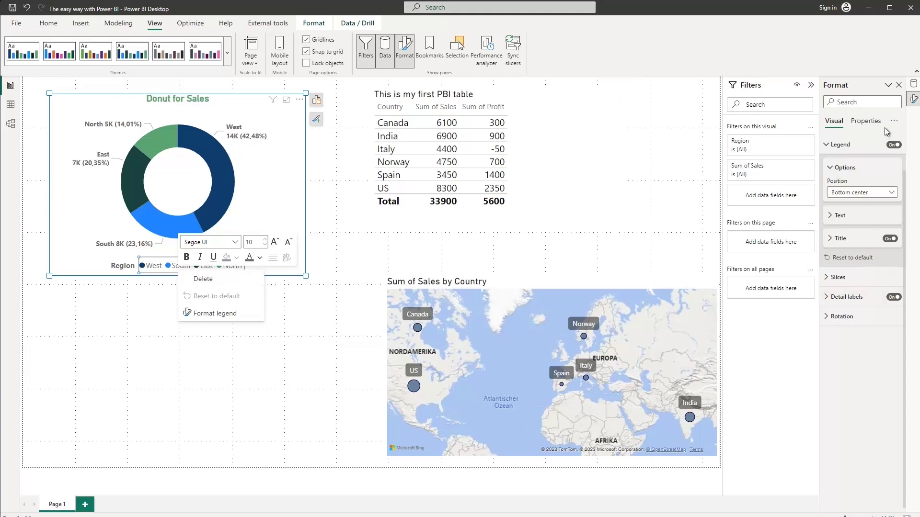
{"action": "left_click", "coordinate": [313, 121]}
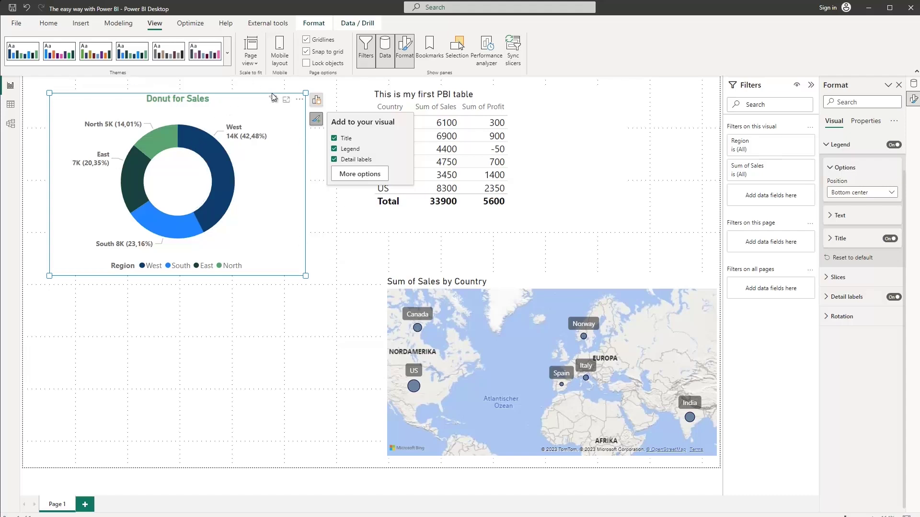
{"action": "left_click", "coordinate": [276, 402]}
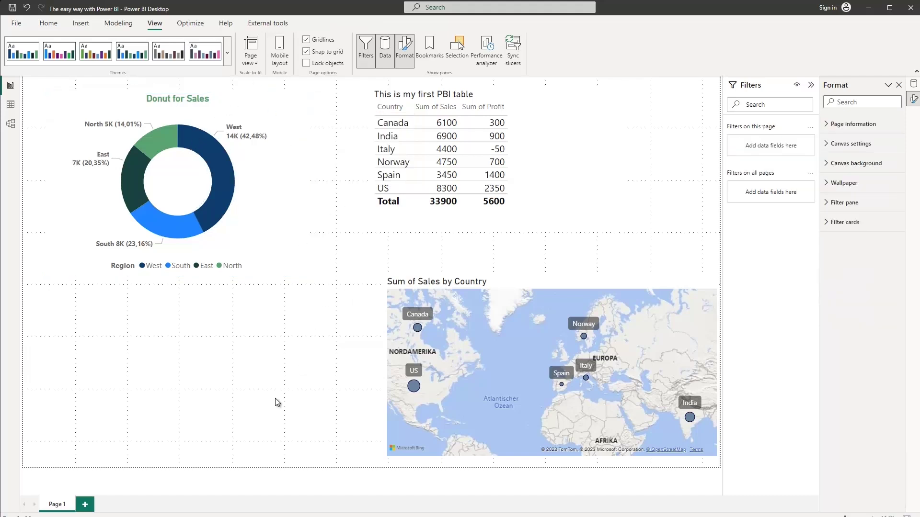
{"action": "left_click", "coordinate": [261, 118]}
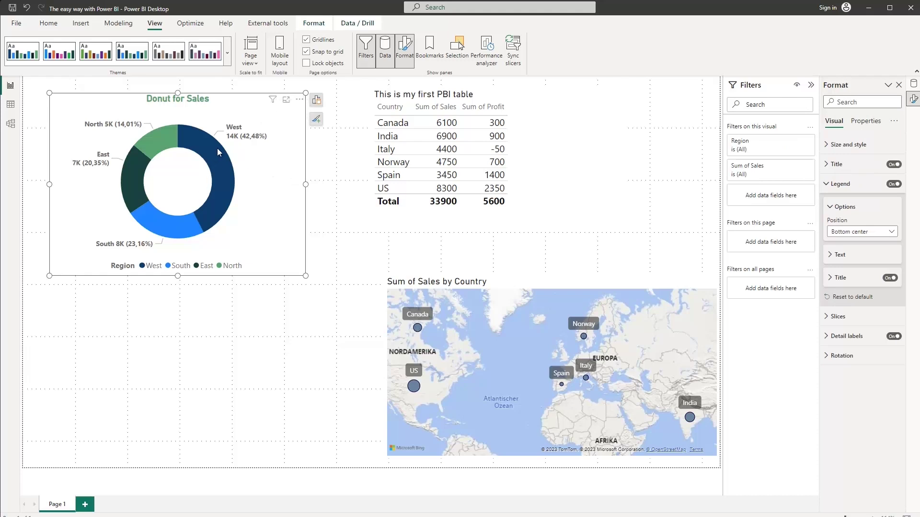
{"action": "right_click", "coordinate": [188, 267]}
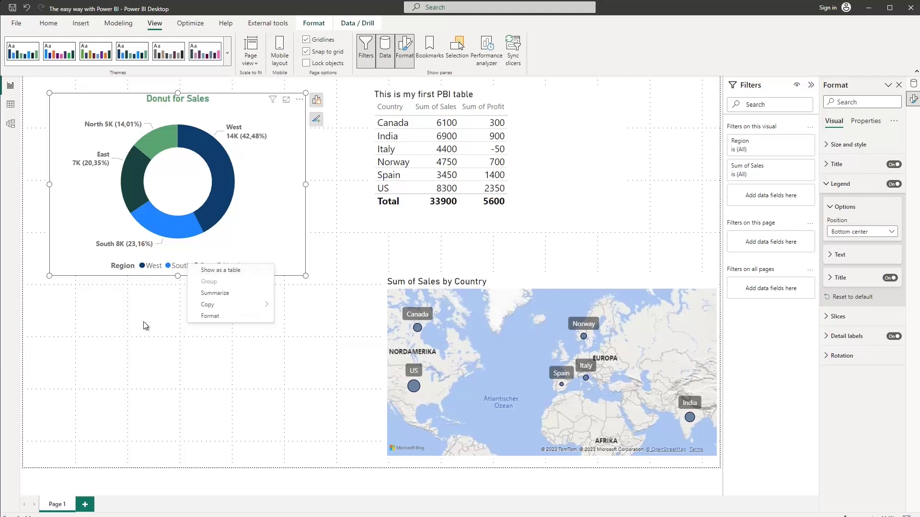
{"action": "left_click", "coordinate": [291, 199]}
{"action": "double_click", "coordinate": [266, 189]}
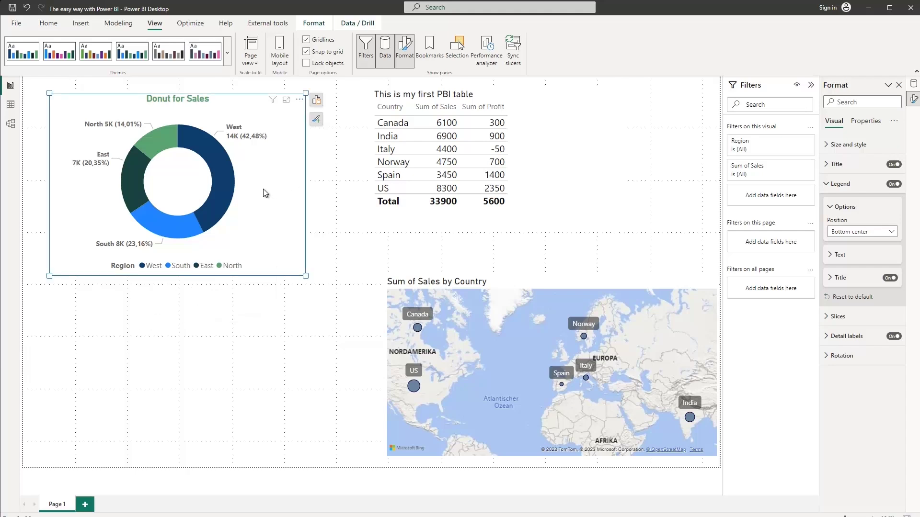
{"action": "right_click", "coordinate": [181, 272]}
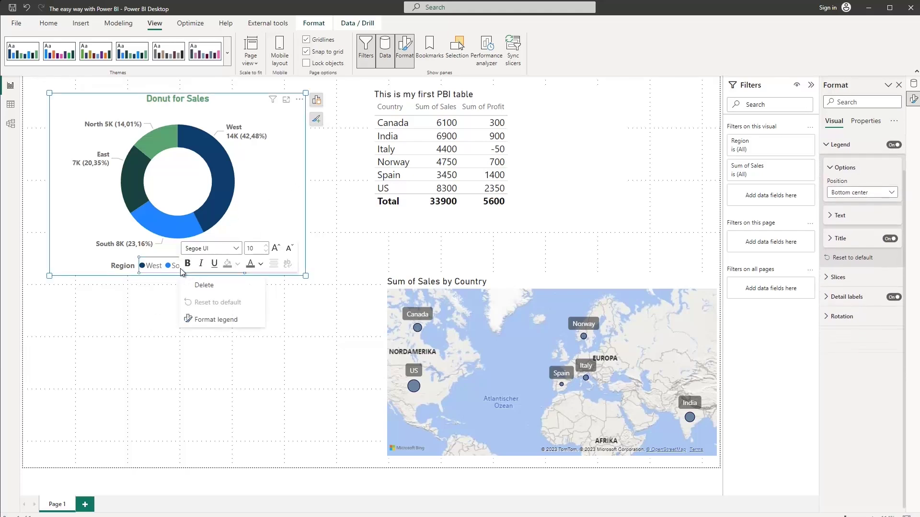
{"action": "left_click", "coordinate": [112, 312]}
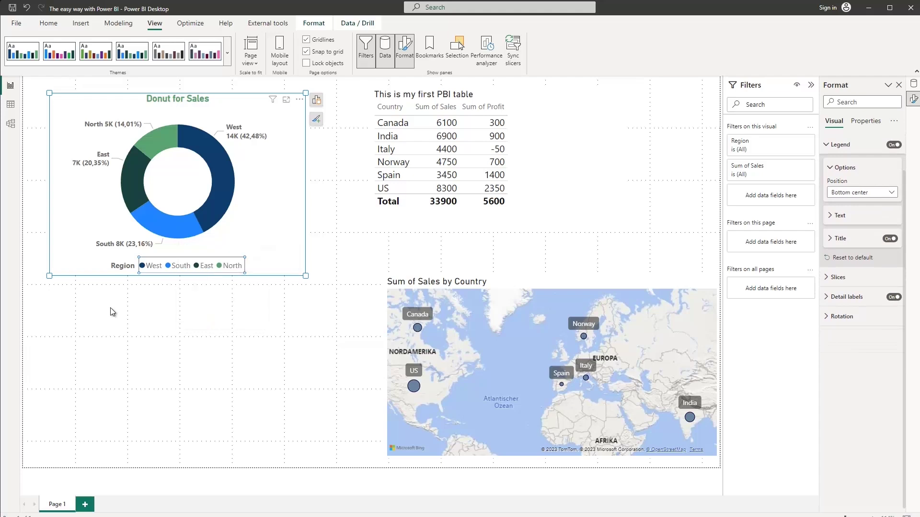
{"action": "left_click", "coordinate": [182, 322]}
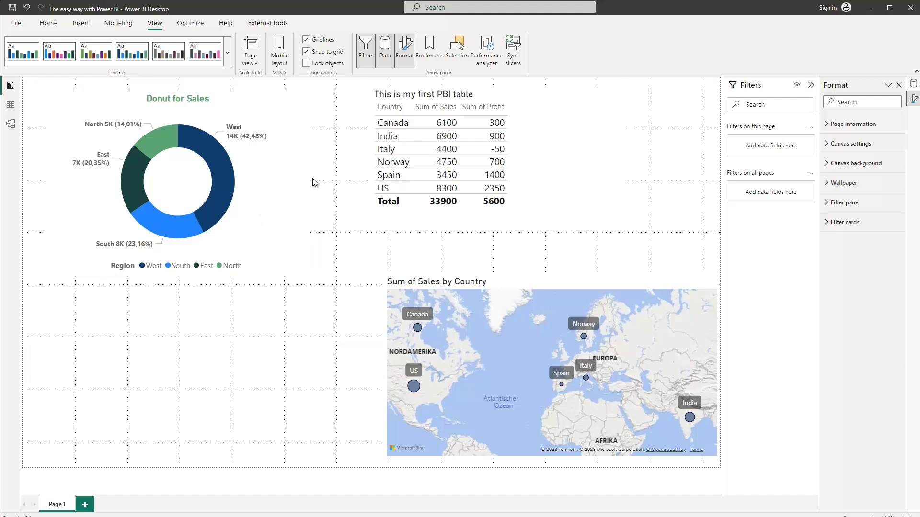
Step: Move the donut chart down beside the map and shift the Country table to just above the map, freeing the page's upper area
{"action": "left_click_drag", "start_coordinate": [271, 96], "coordinate": [280, 235]}
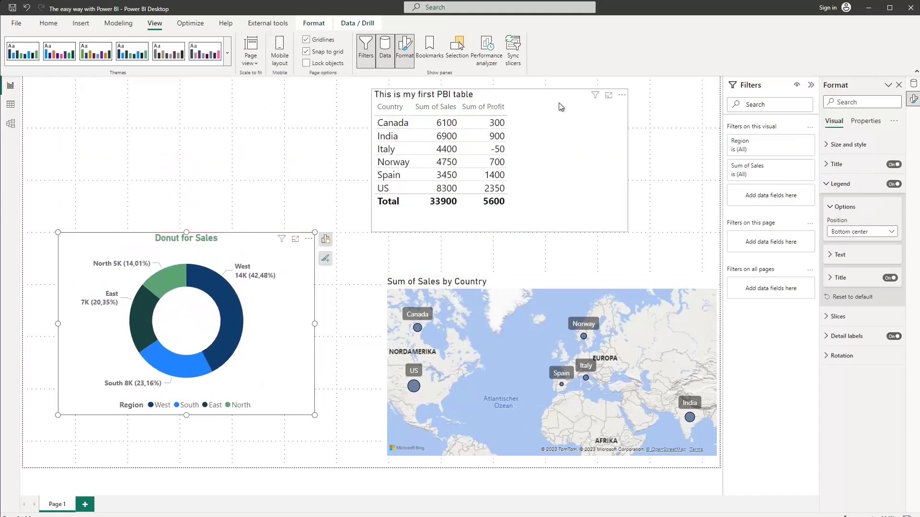
{"action": "left_click", "coordinate": [592, 109]}
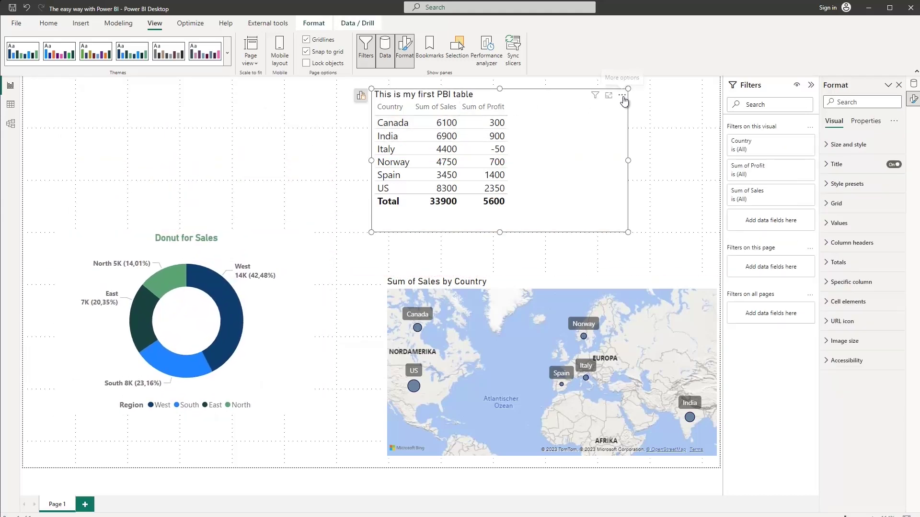
{"action": "left_click_drag", "start_coordinate": [624, 98], "coordinate": [667, 141]}
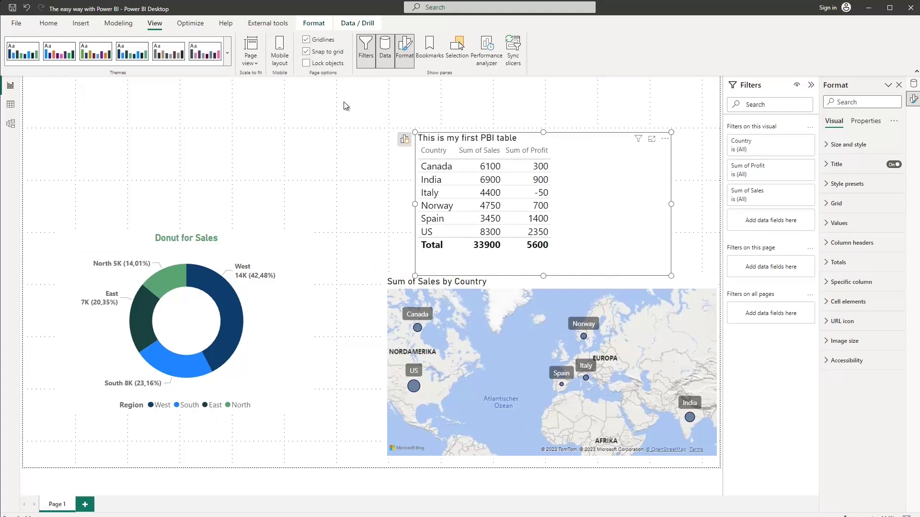
Step: Insert a text box above the donut chart reading "My first Power BI Report - Power BI the easy way to get started"
{"action": "left_click", "coordinate": [87, 22]}
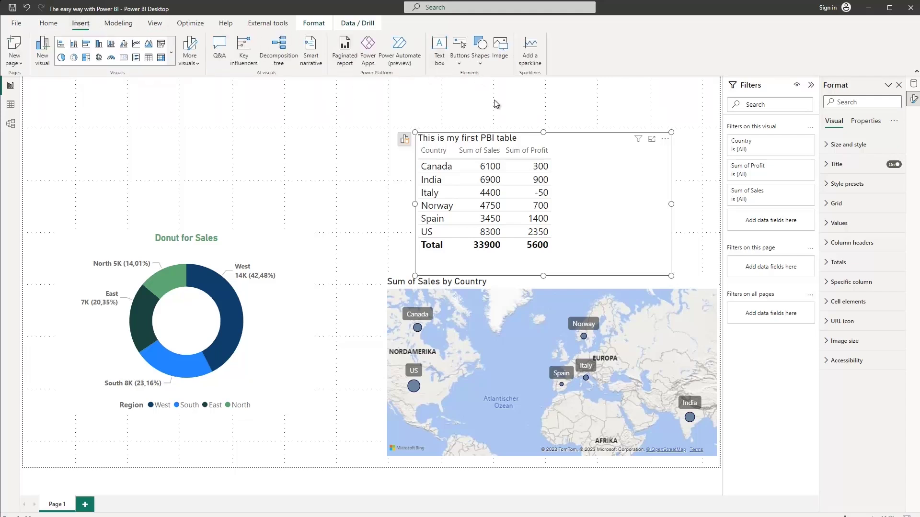
{"action": "left_click", "coordinate": [311, 156]}
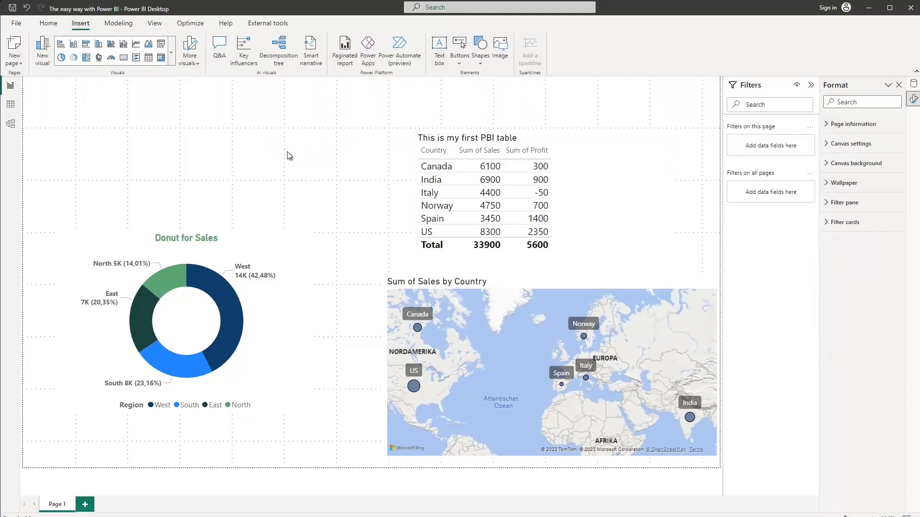
{"action": "left_click", "coordinate": [439, 64]}
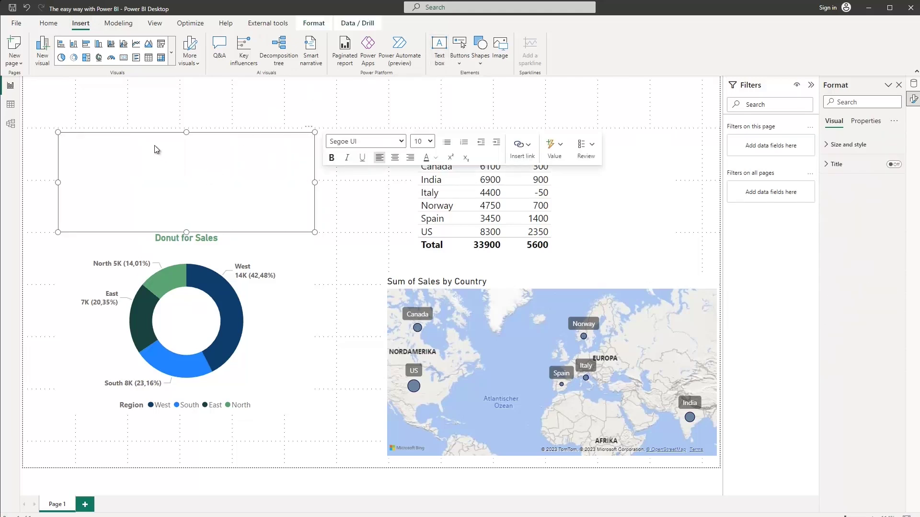
{"action": "type", "text": "My first Power BI Report - Power BI the ea"}
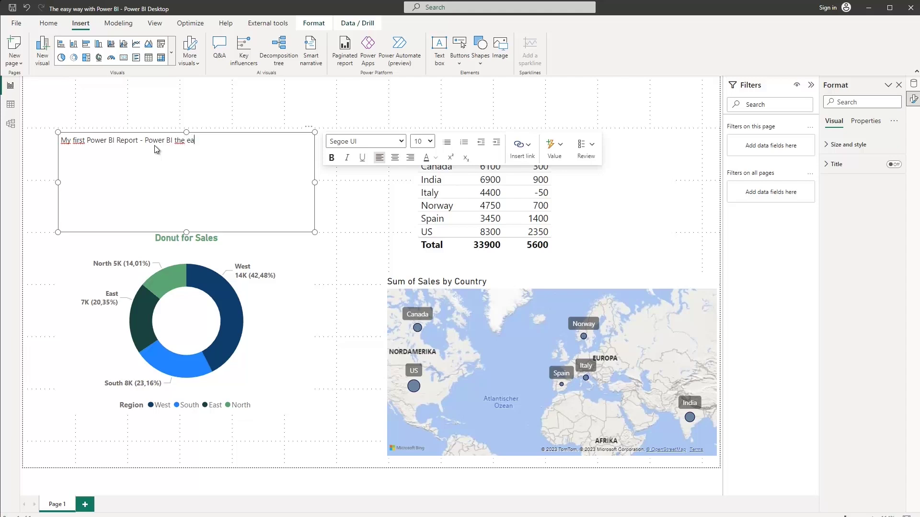
{"action": "type", "text": "sy way to get"}
{"action": "type", "text": " str"}
{"action": "type", "text": "rted"}
Step: Format all the text in the text box as bold, centered and size 18
{"action": "key", "text": "ctrl+a"}
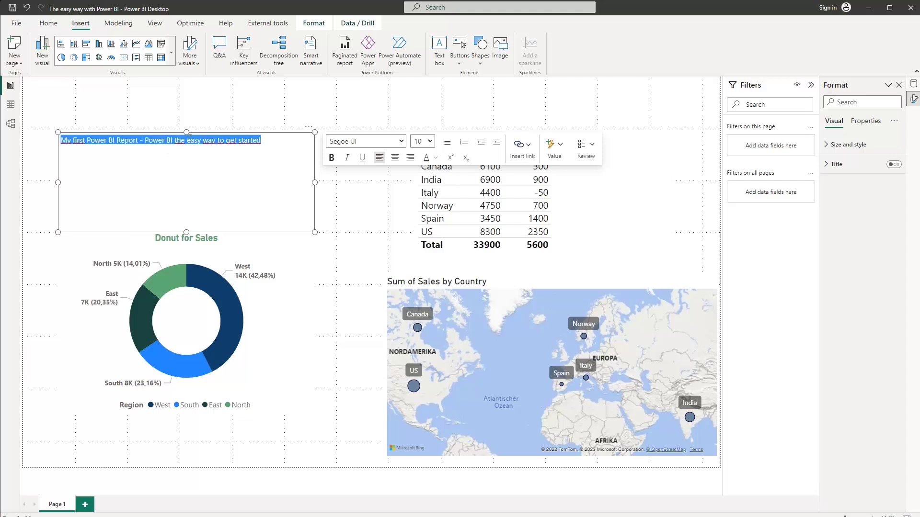
{"action": "left_click", "coordinate": [331, 158]}
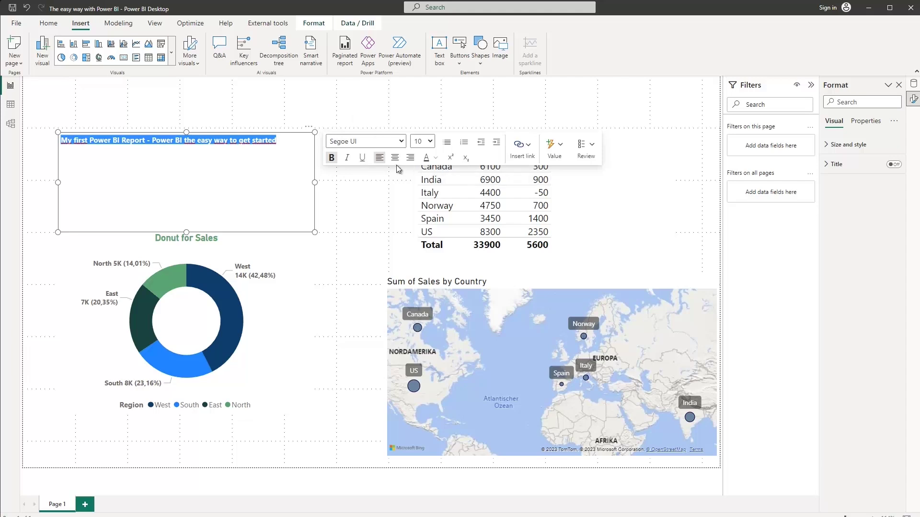
{"action": "left_click", "coordinate": [395, 158]}
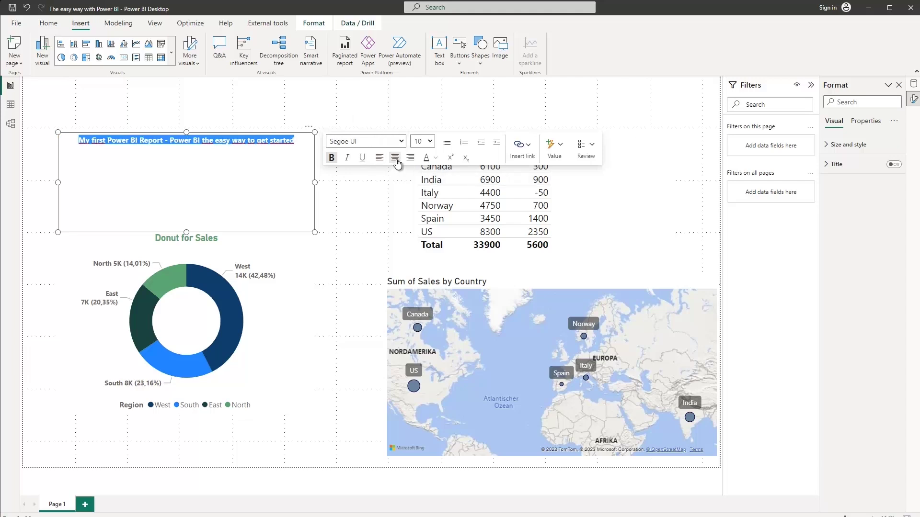
{"action": "left_click", "coordinate": [429, 141]}
{"action": "left_click", "coordinate": [423, 233]}
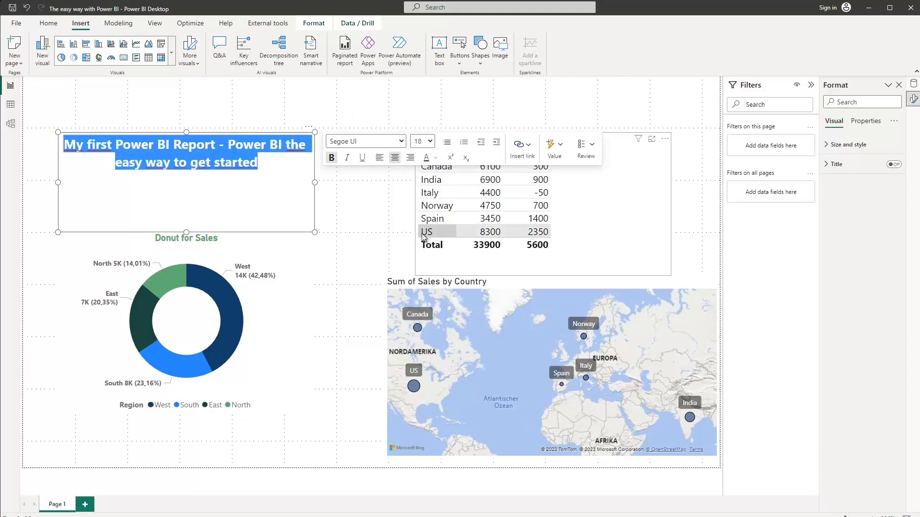
{"action": "left_click", "coordinate": [290, 186]}
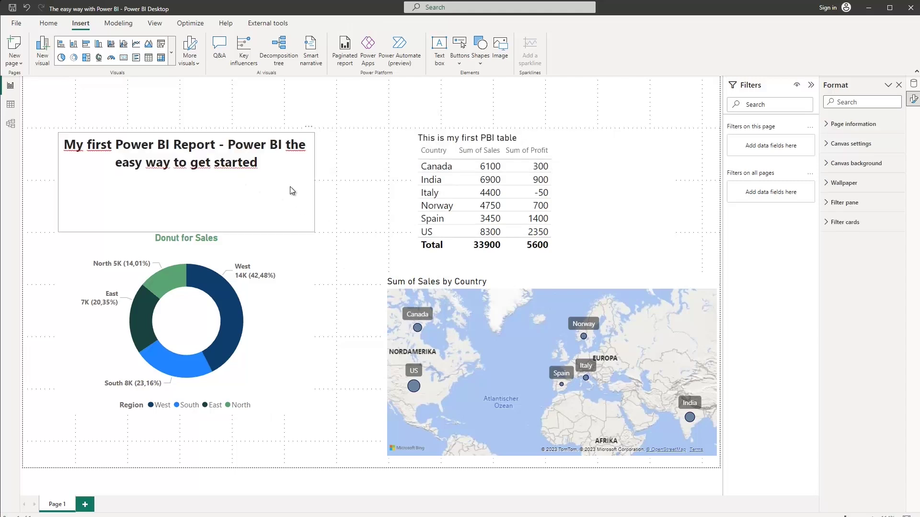
Step: Move the title text box to the middle of the page's upper edge and shrink its height to fit its two lines
{"action": "left_click", "coordinate": [187, 143]}
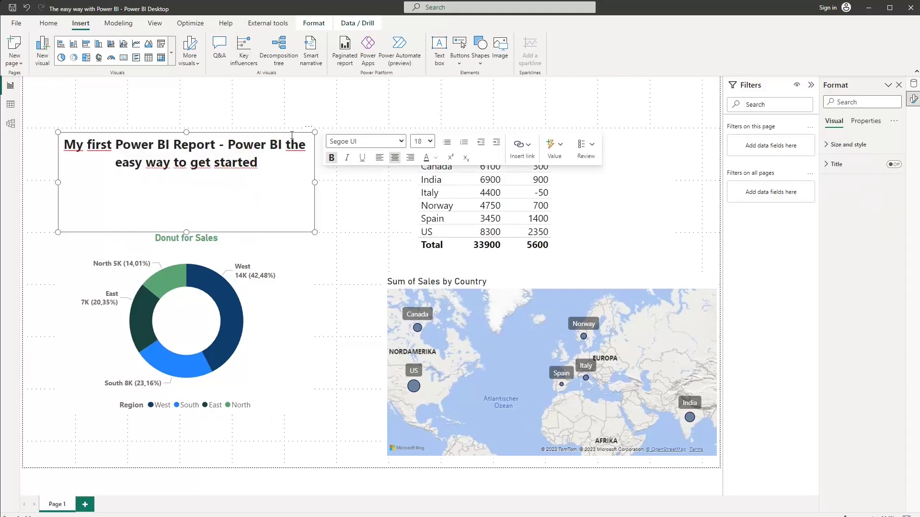
{"action": "left_click_drag", "start_coordinate": [311, 131], "coordinate": [497, 76]}
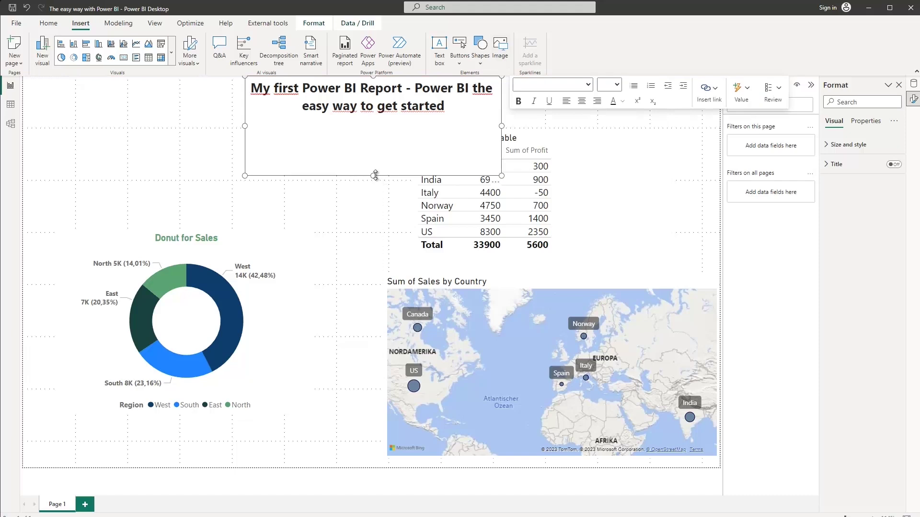
{"action": "left_click_drag", "start_coordinate": [375, 175], "coordinate": [374, 131]}
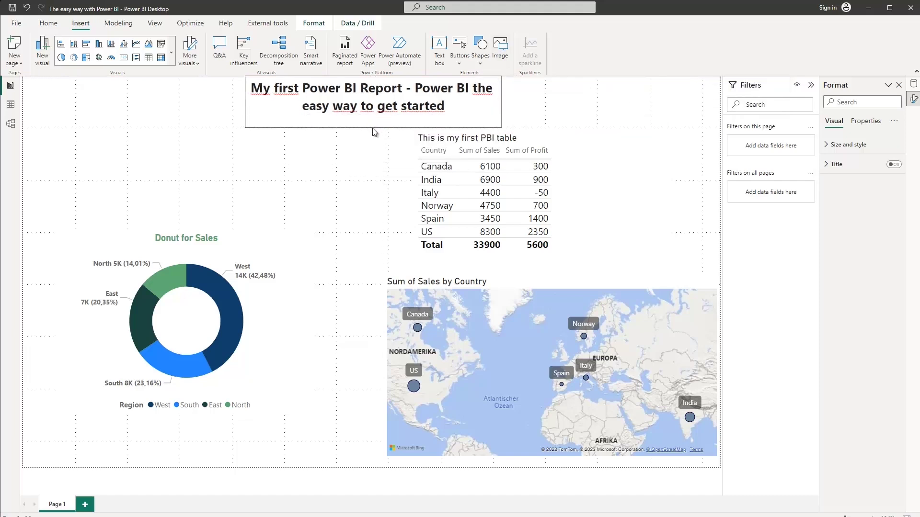
{"action": "left_click", "coordinate": [286, 170]}
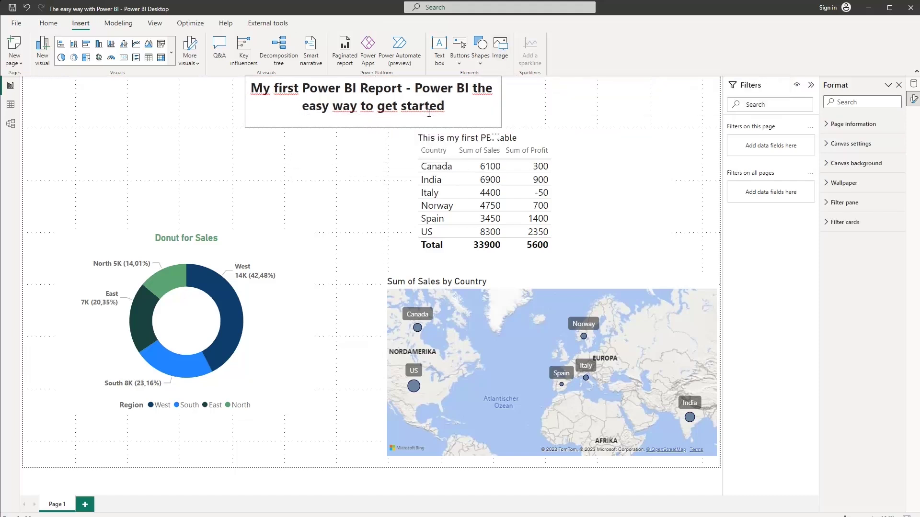
Step: Distribute the title text box horizontally on the page and reselect it to view its arrangement options
{"action": "left_click", "coordinate": [456, 120]}
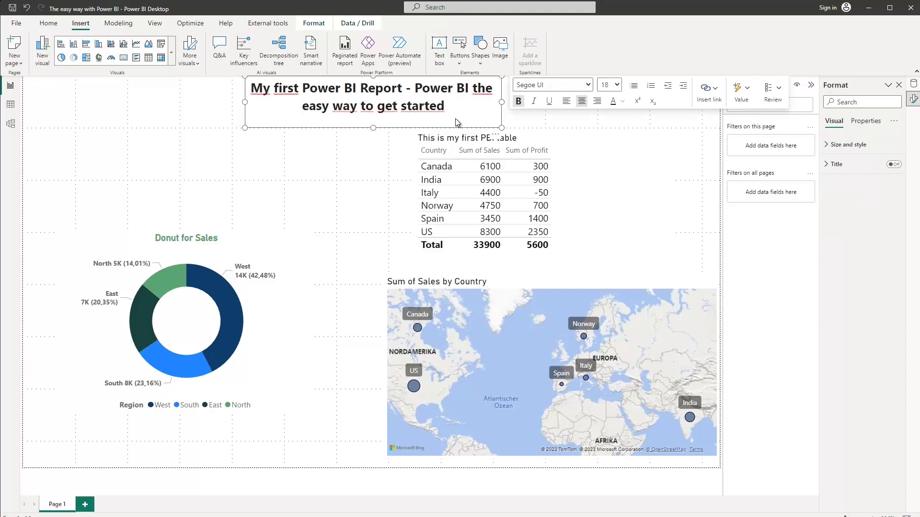
{"action": "left_click", "coordinate": [319, 22]}
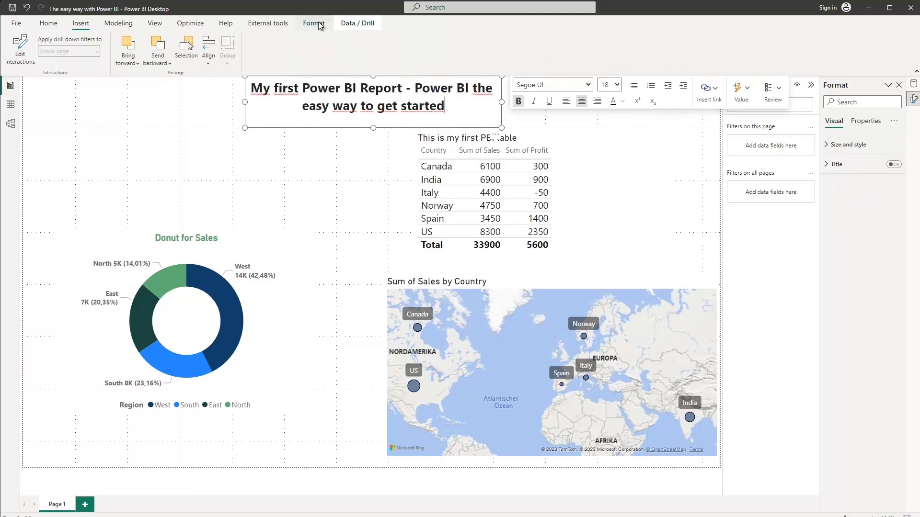
{"action": "left_click", "coordinate": [208, 61]}
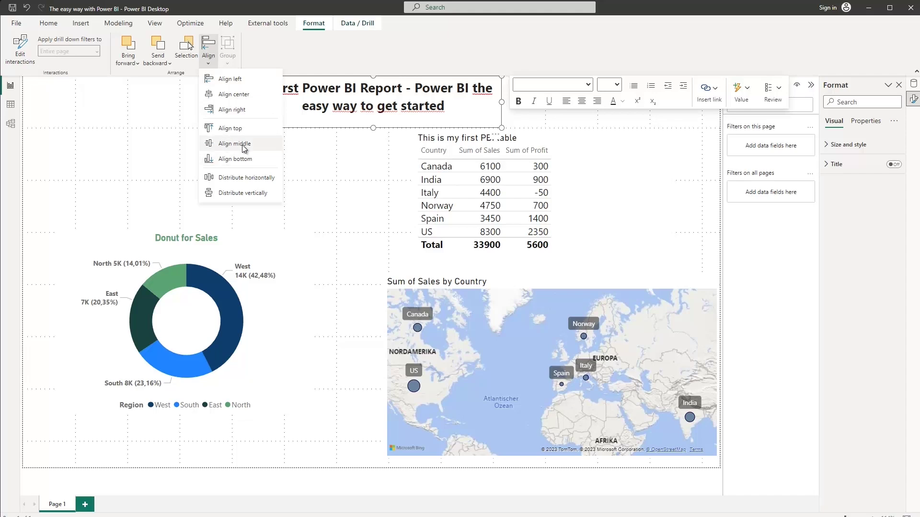
{"action": "left_click", "coordinate": [244, 179]}
{"action": "left_click", "coordinate": [294, 137]}
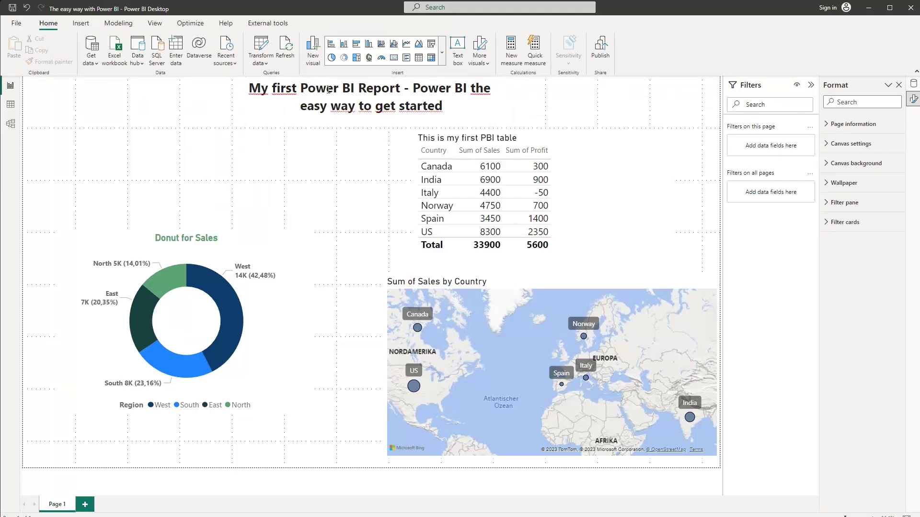
{"action": "left_click", "coordinate": [468, 110]}
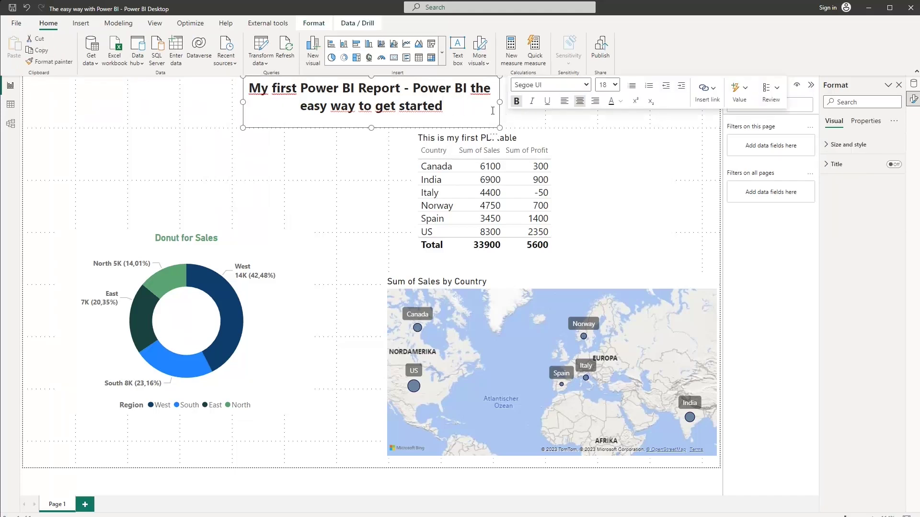
{"action": "left_click", "coordinate": [313, 24]}
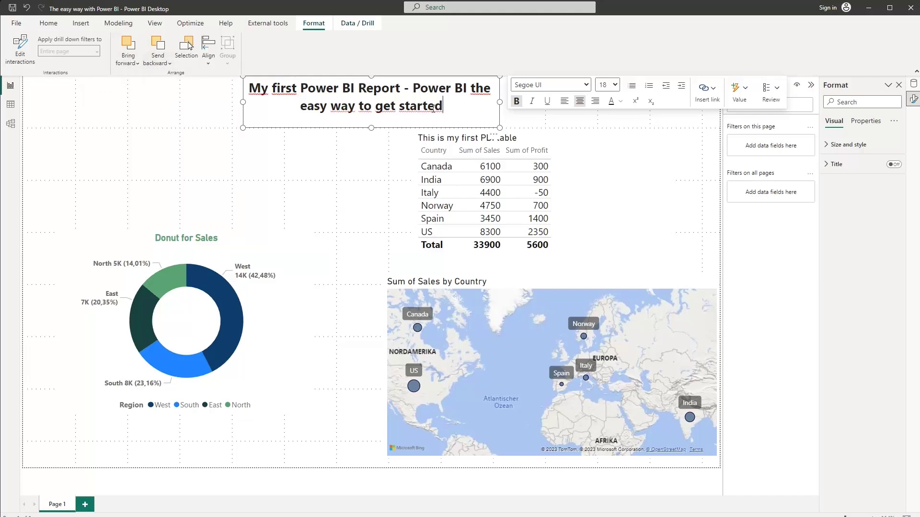
Step: Reposition the Country table above the right part of the map, clear of the title, and open its alignment options
{"action": "left_click", "coordinate": [479, 166]}
{"action": "left_click_drag", "start_coordinate": [568, 140], "coordinate": [466, 93]}
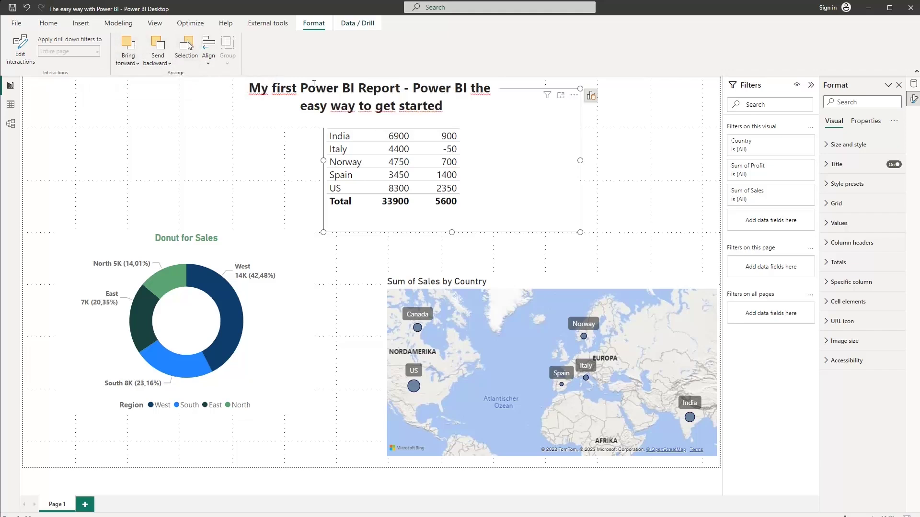
{"action": "left_click_drag", "start_coordinate": [577, 98], "coordinate": [697, 141]}
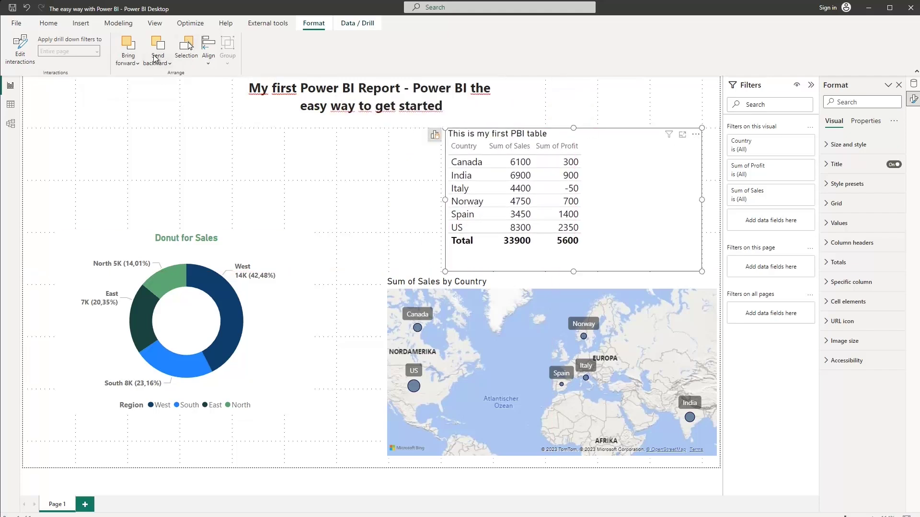
{"action": "left_click", "coordinate": [208, 67]}
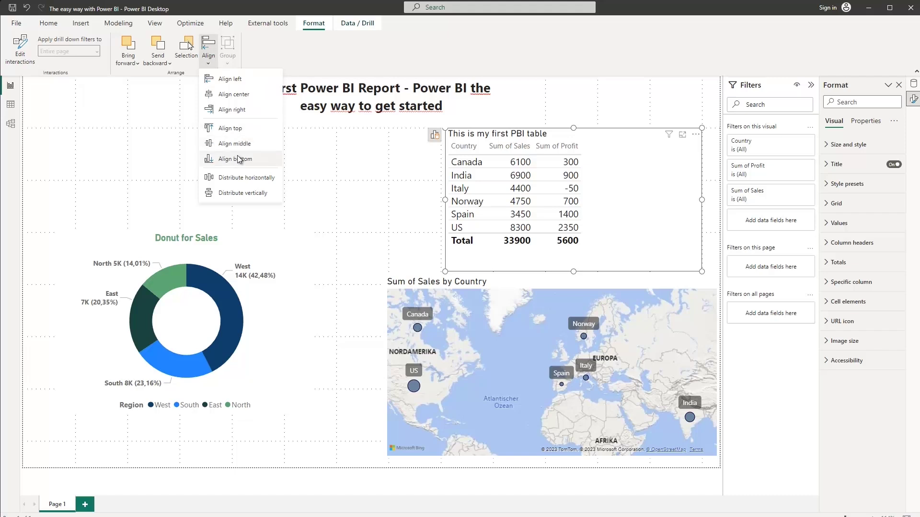
Step: Try center-aligning the report title text box with the PBI table, and undo the alignment
{"action": "left_click", "coordinate": [349, 135]}
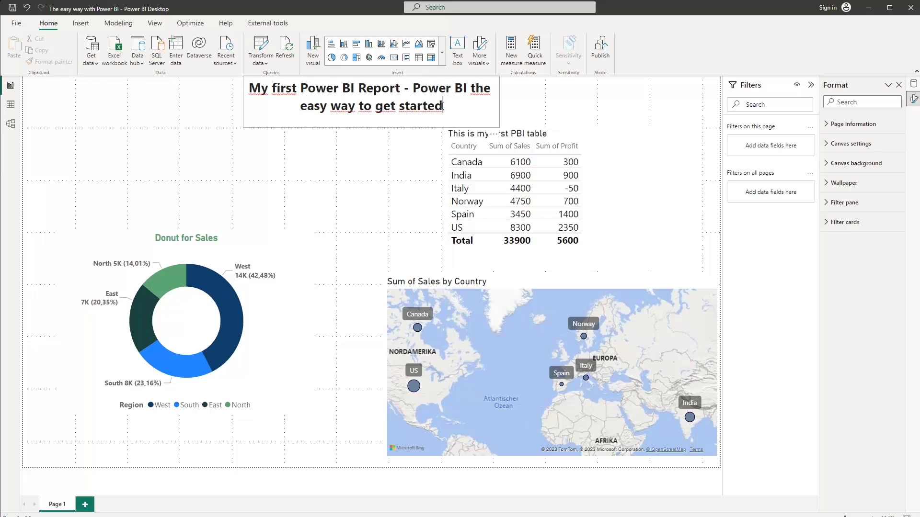
{"action": "left_click", "coordinate": [443, 105]}
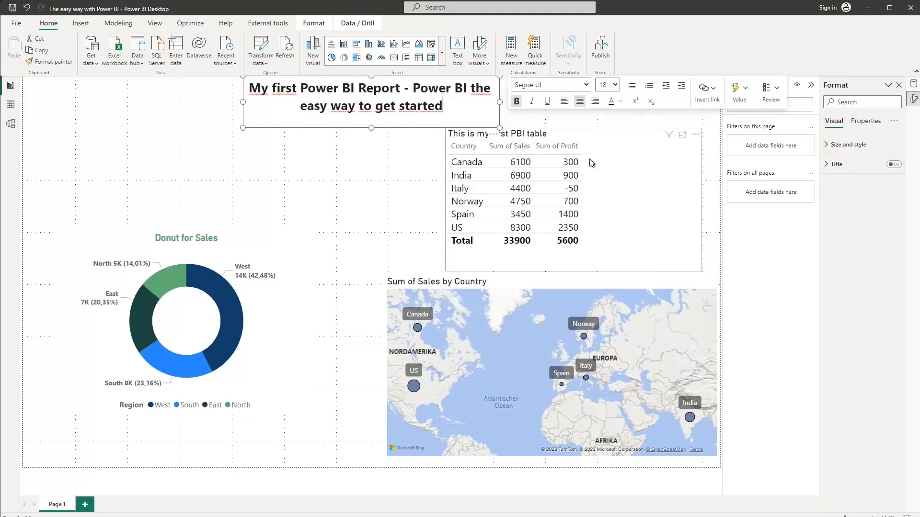
{"action": "left_click", "coordinate": [616, 181]}
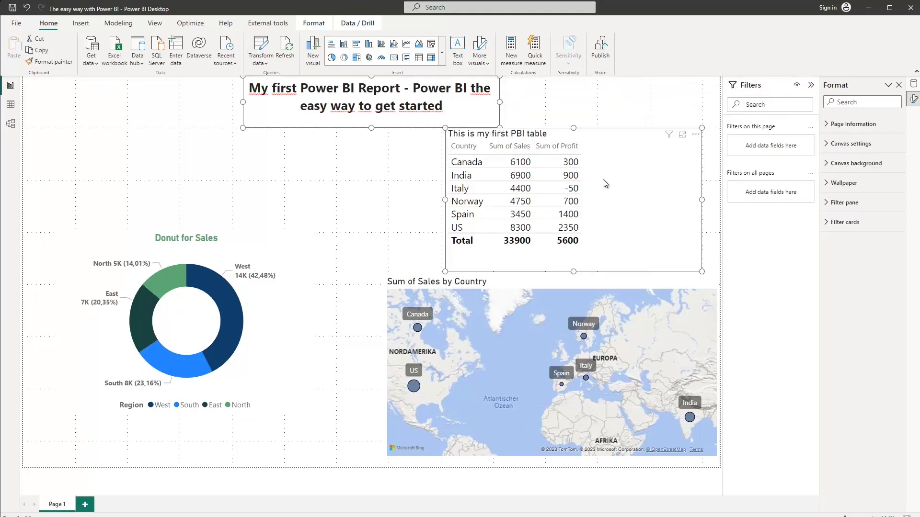
{"action": "left_click", "coordinate": [318, 29]}
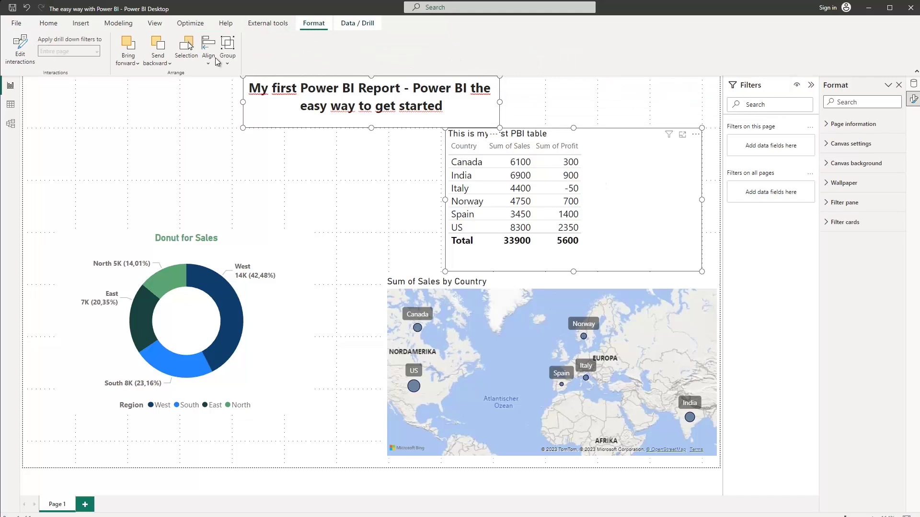
{"action": "left_click", "coordinate": [203, 63]}
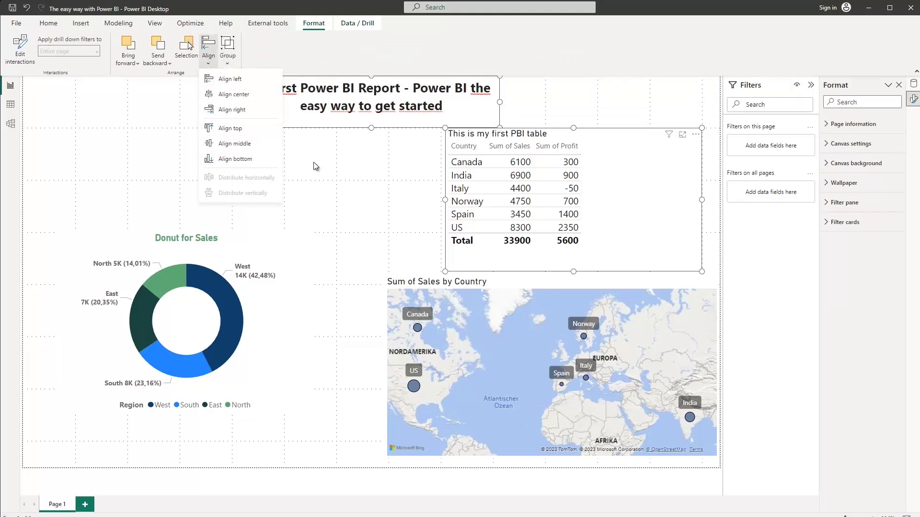
{"action": "left_click", "coordinate": [223, 98]}
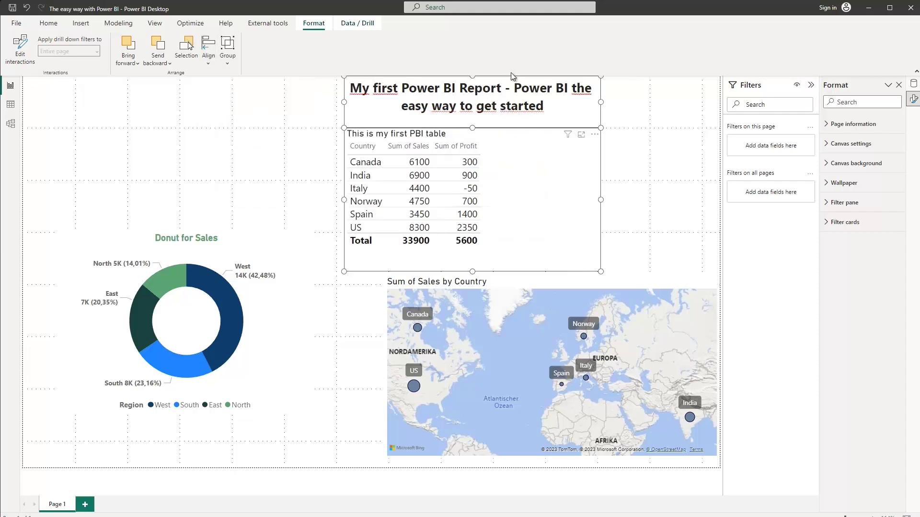
{"action": "left_click", "coordinate": [26, 8]}
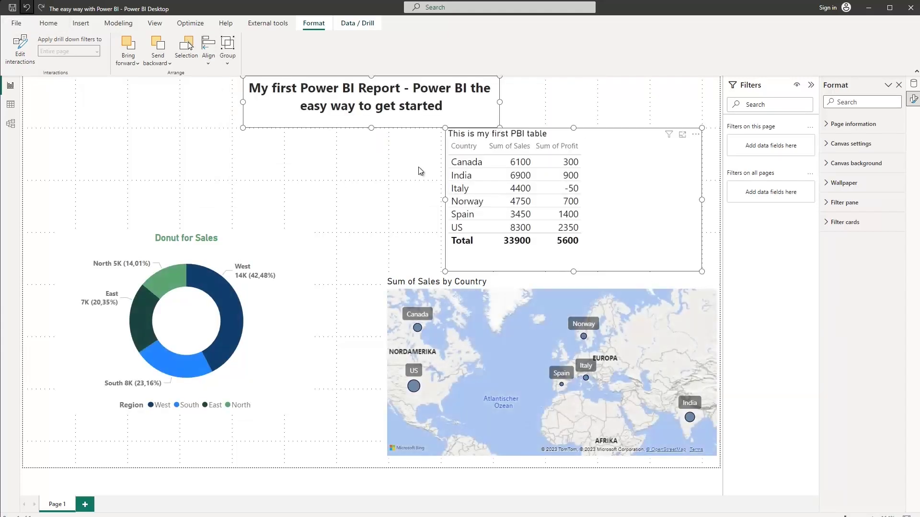
{"action": "left_click", "coordinate": [311, 143]}
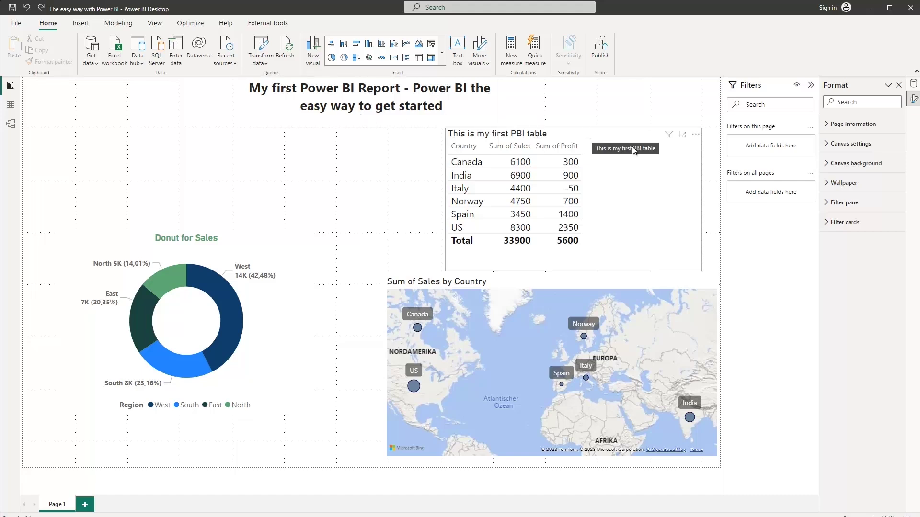
Step: Shrink the PBI table slightly from its upper edge to leave a gap below the report title
{"action": "left_click", "coordinate": [597, 129]}
{"action": "left_click_drag", "start_coordinate": [573, 127], "coordinate": [574, 140]}
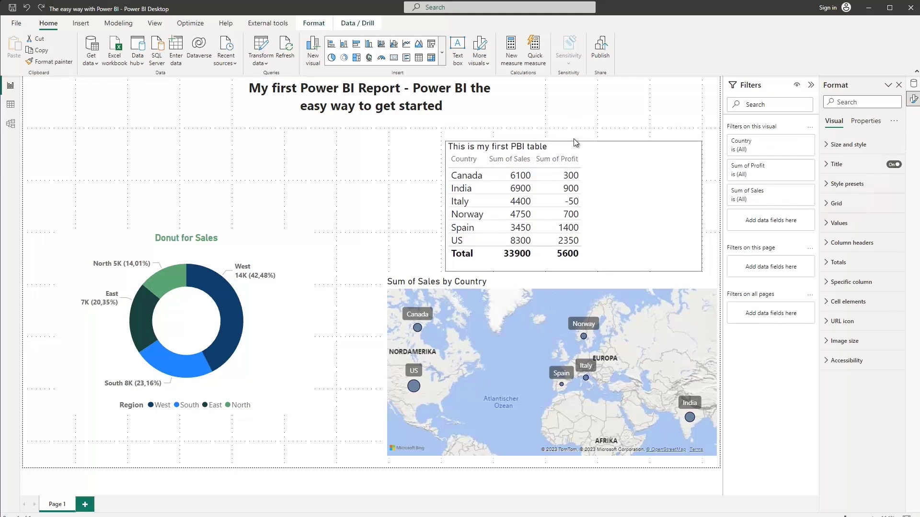
{"action": "left_click", "coordinate": [321, 157]}
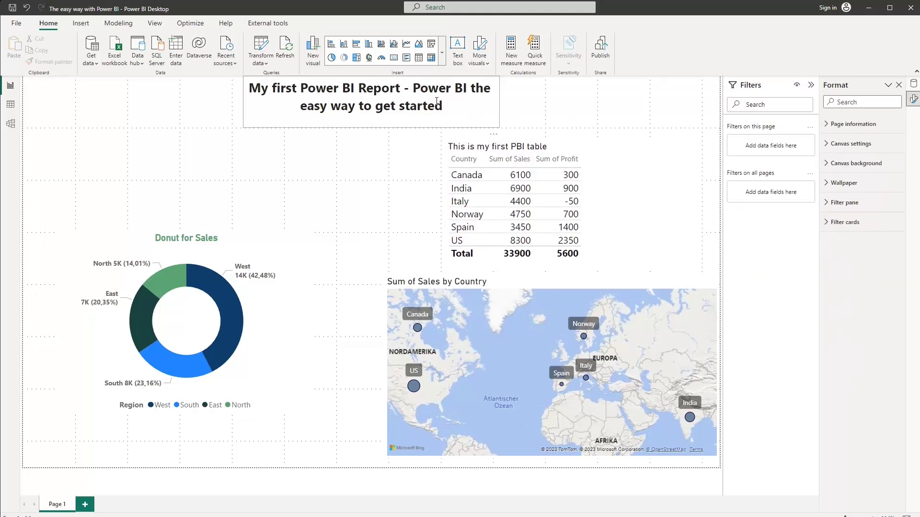
Step: Reduce the donut chart's height slightly and move it up until its upper edge is level with the table's
{"action": "left_click", "coordinate": [278, 258]}
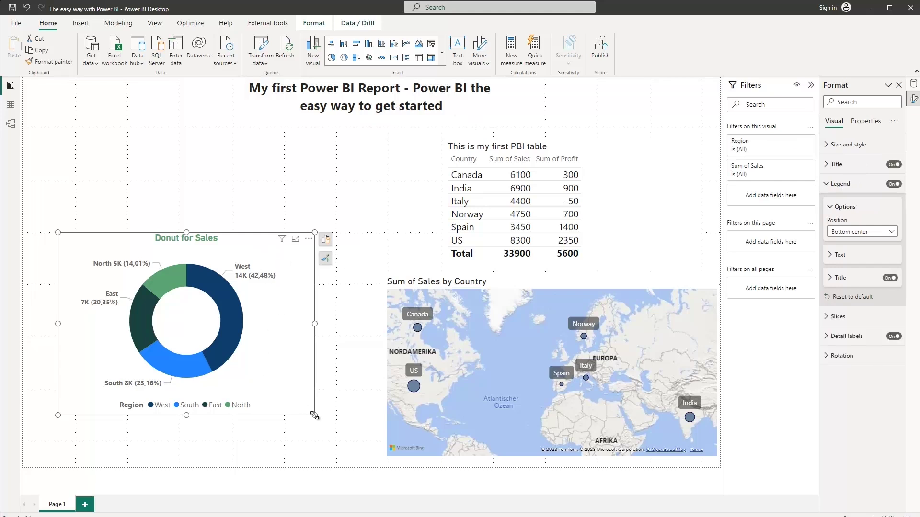
{"action": "left_click_drag", "start_coordinate": [315, 416], "coordinate": [314, 406]}
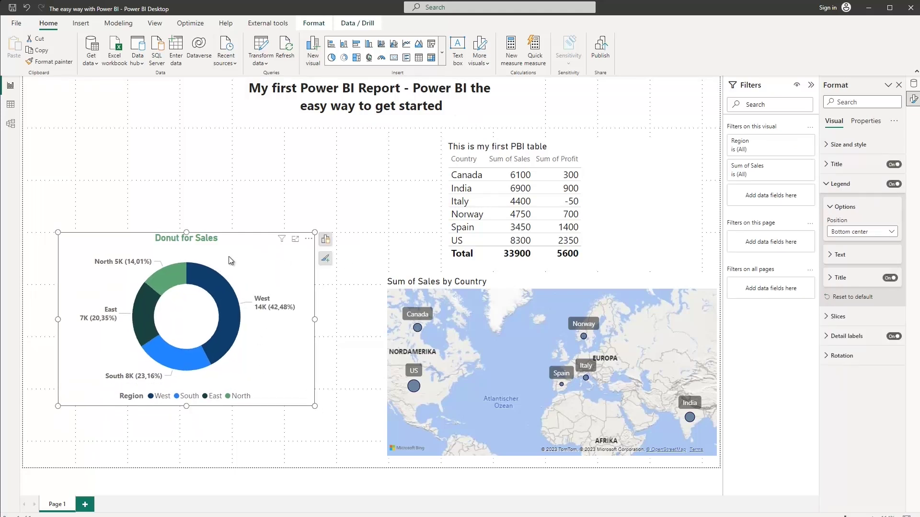
{"action": "left_click_drag", "start_coordinate": [240, 246], "coordinate": [244, 146]}
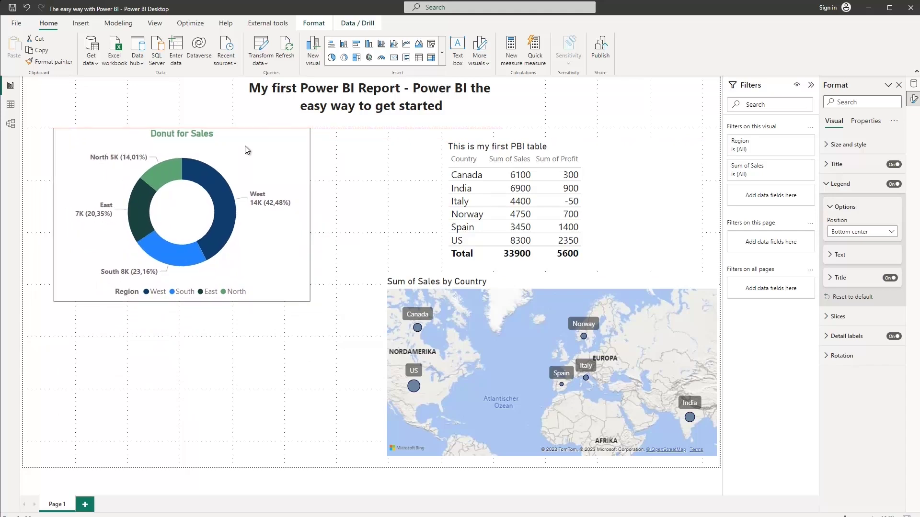
{"action": "mouse_move", "coordinate": [245, 146]}
{"action": "left_mouse_down"}
{"action": "mouse_move", "coordinate": [245, 167]}
{"action": "mouse_move", "coordinate": [245, 159]}
{"action": "left_mouse_up"}
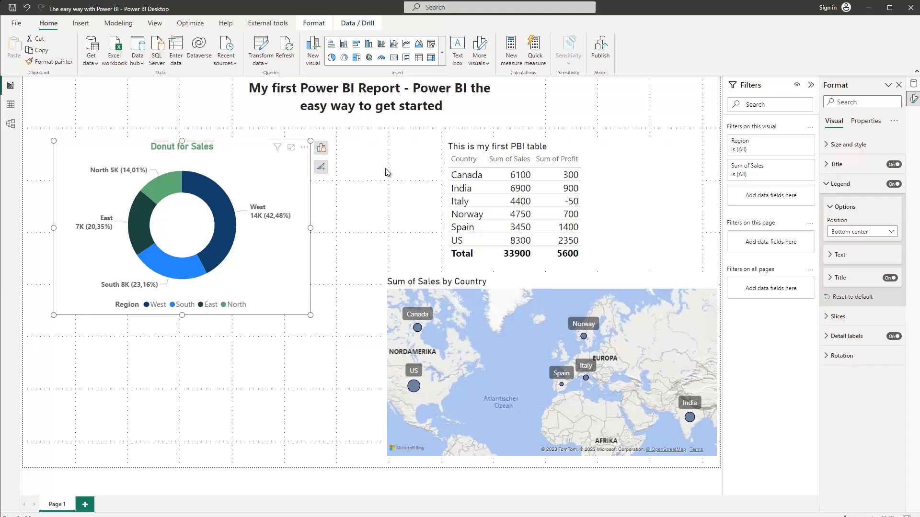
{"action": "left_click", "coordinate": [643, 197], "text": "ctrl"}
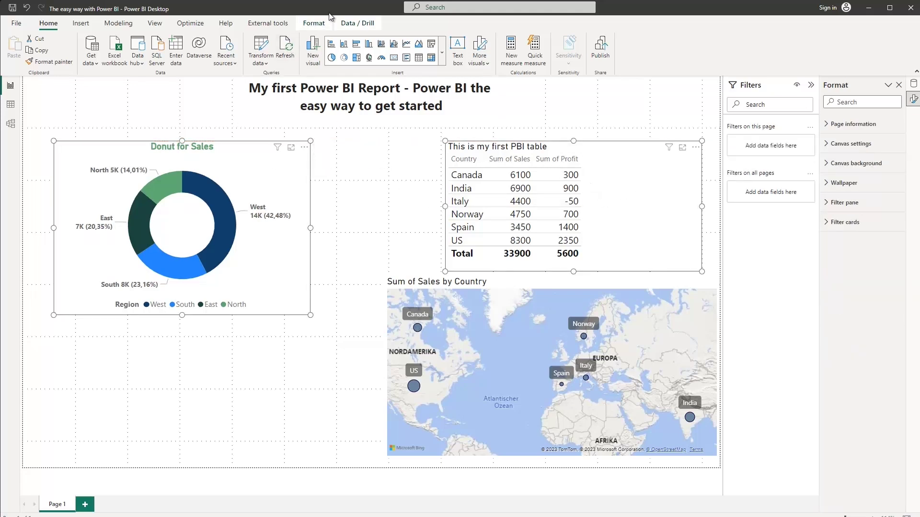
{"action": "left_click", "coordinate": [314, 24]}
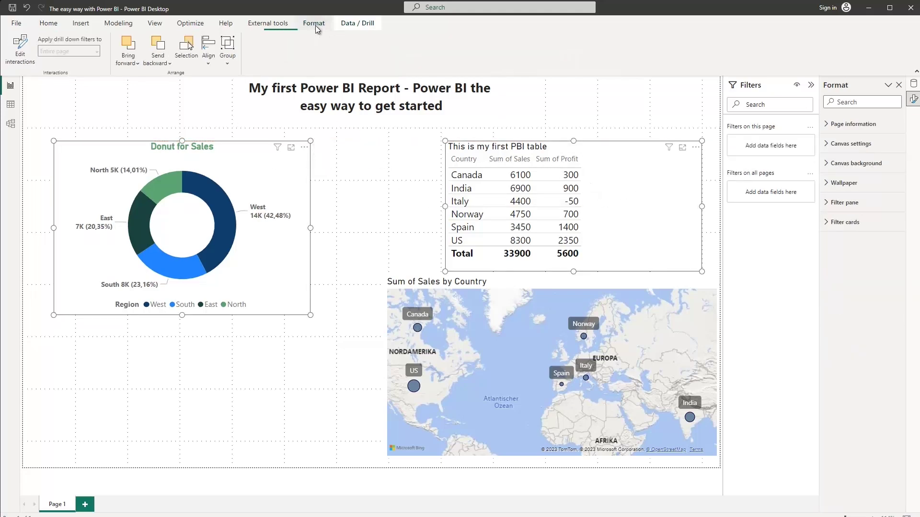
{"action": "left_click", "coordinate": [205, 64]}
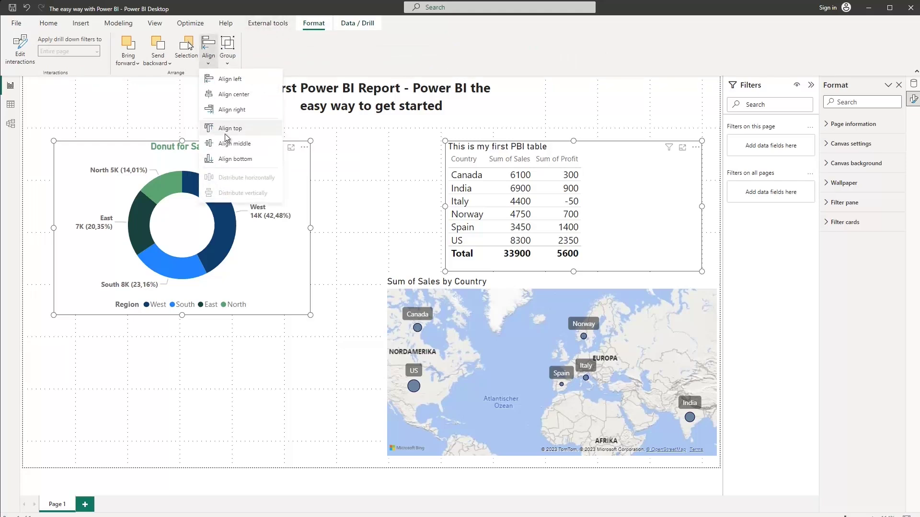
{"action": "left_click", "coordinate": [274, 177]}
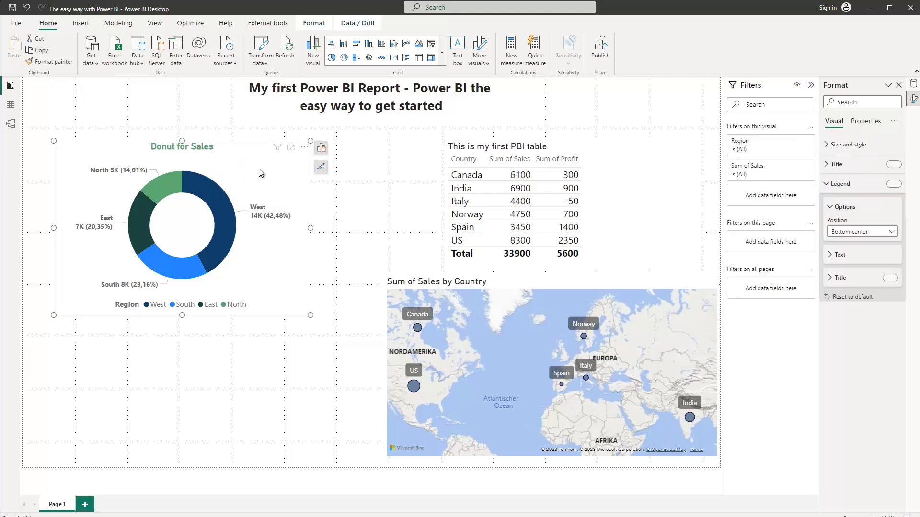
Step: Shrink the donut chart in width and height and move it up to just beneath the report title
{"action": "mouse_move", "coordinate": [259, 147]}
{"action": "left_mouse_down"}
{"action": "mouse_move", "coordinate": [257, 180]}
{"action": "mouse_move", "coordinate": [254, 145]}
{"action": "left_mouse_up"}
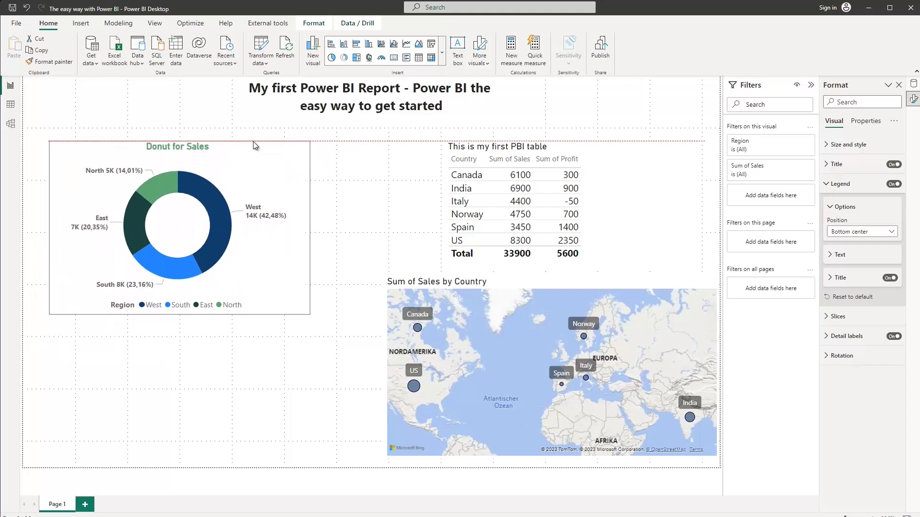
{"action": "left_click_drag", "start_coordinate": [252, 142], "coordinate": [253, 141]}
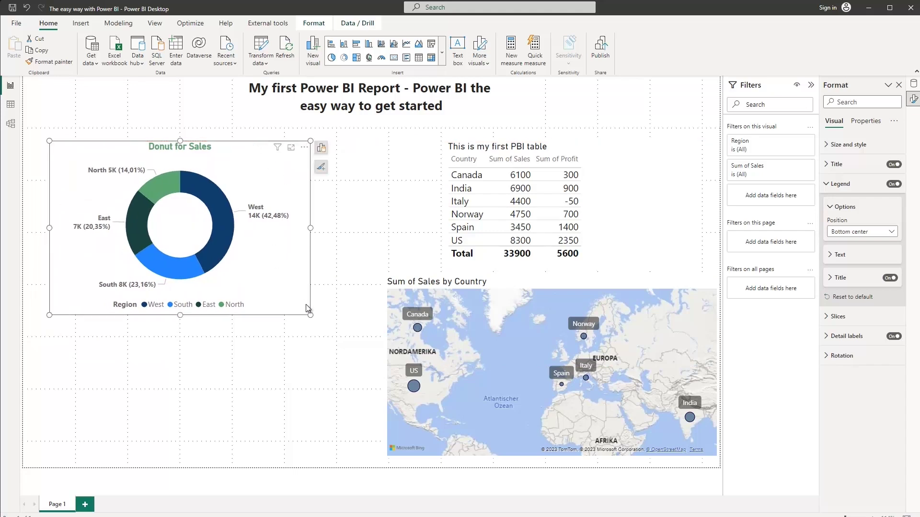
{"action": "left_click_drag", "start_coordinate": [310, 315], "coordinate": [275, 289]}
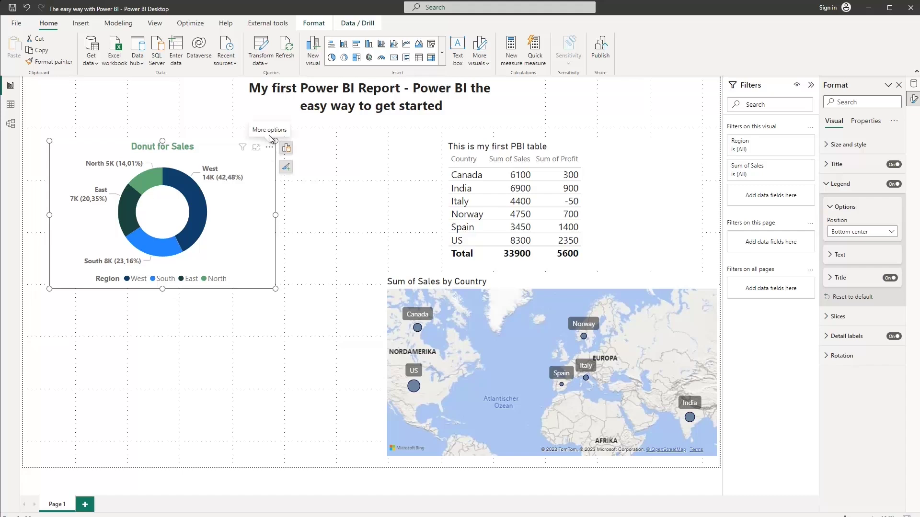
{"action": "left_click_drag", "start_coordinate": [268, 149], "coordinate": [268, 136]}
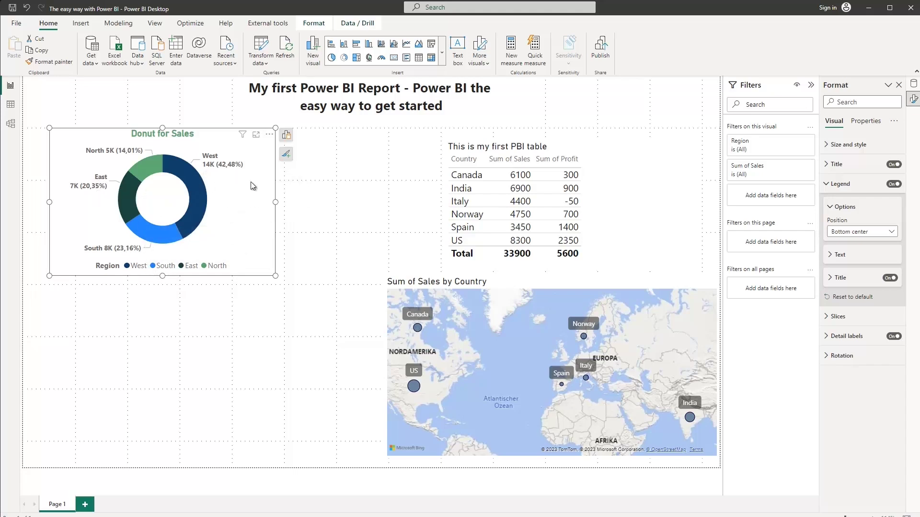
{"action": "left_click", "coordinate": [365, 212]}
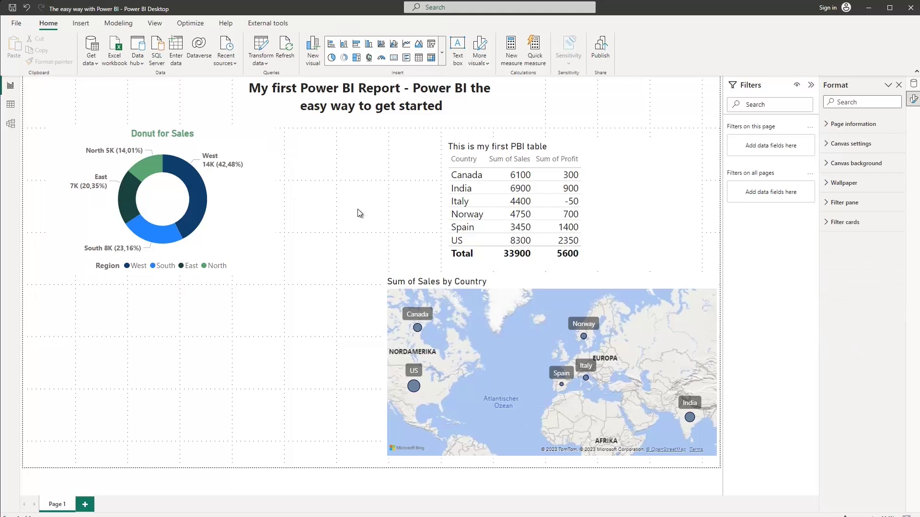
Step: Create a clustered column chart of Profit by Product in the empty area below the donut chart
{"action": "left_click", "coordinate": [914, 85]}
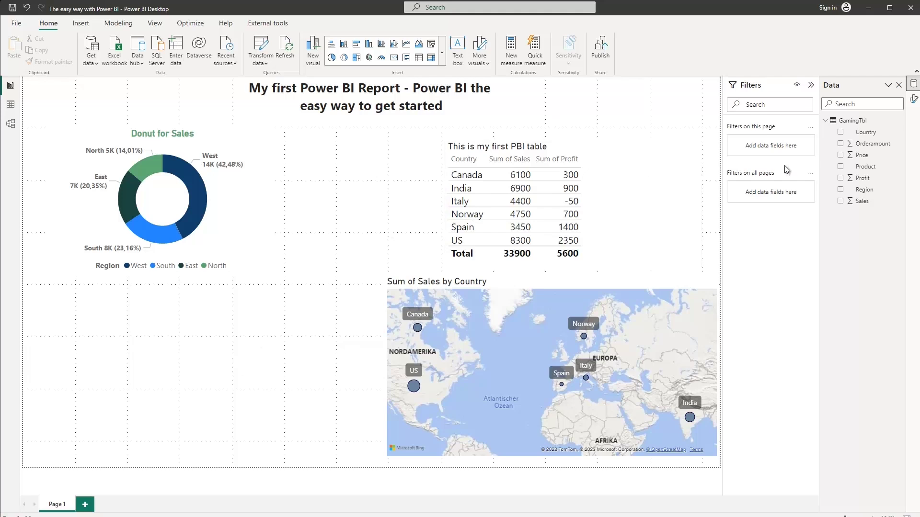
{"action": "left_click", "coordinate": [840, 166]}
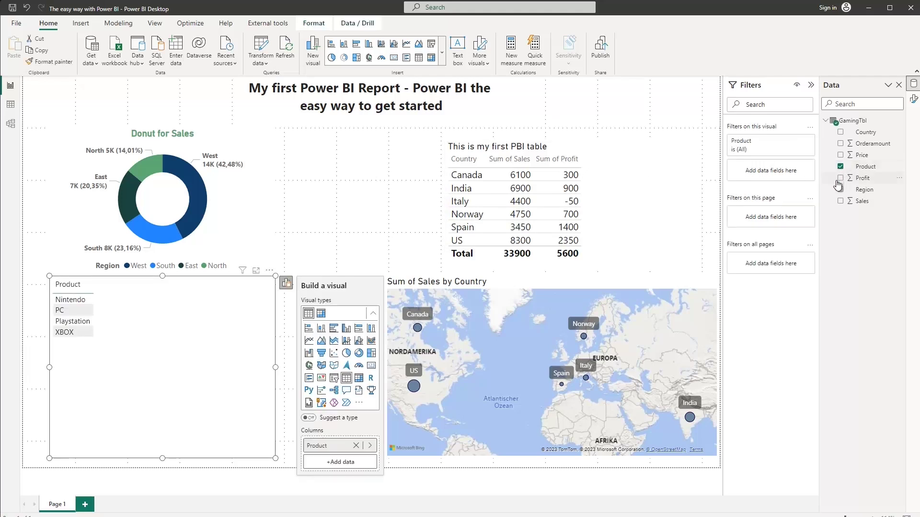
{"action": "left_click", "coordinate": [840, 179]}
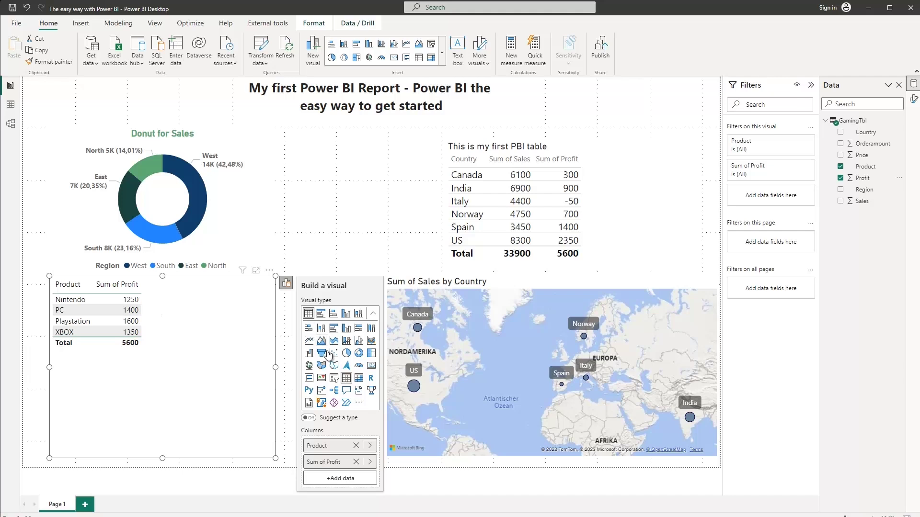
{"action": "left_click", "coordinate": [346, 316]}
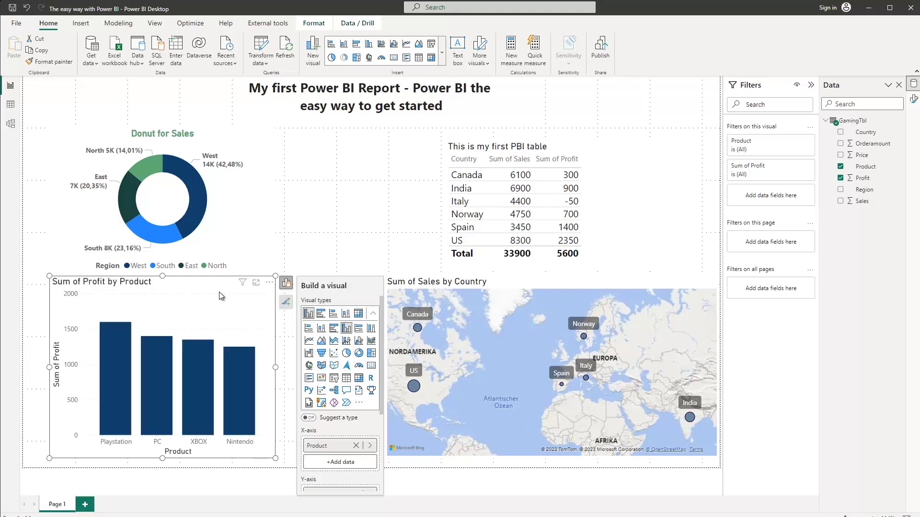
Step: Widen the column chart slightly toward the map and enter direct editing of its elements
{"action": "left_click_drag", "start_coordinate": [274, 367], "coordinate": [297, 368]}
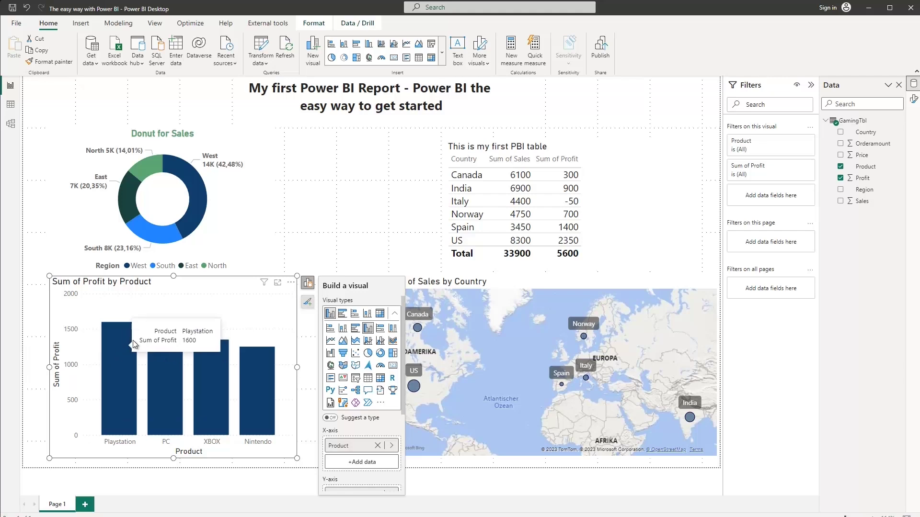
{"action": "mouse_move", "coordinate": [185, 340]}
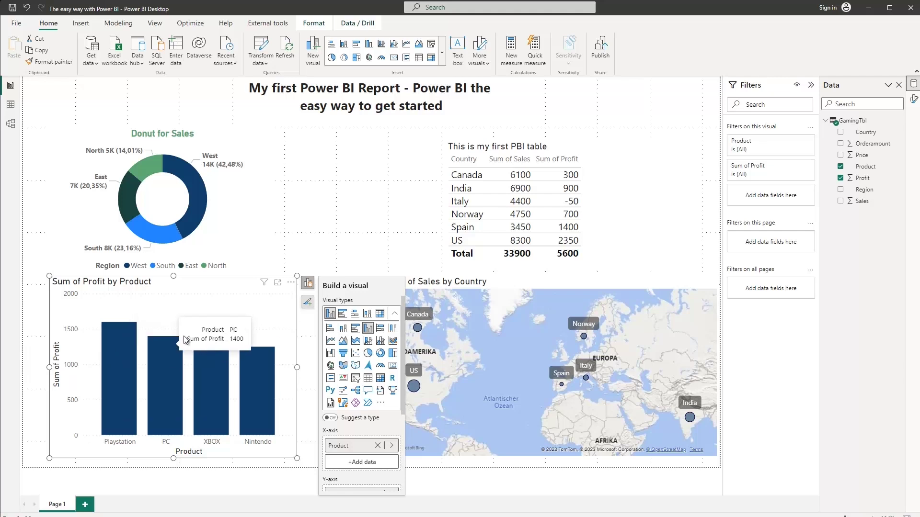
{"action": "double_click", "coordinate": [202, 313]}
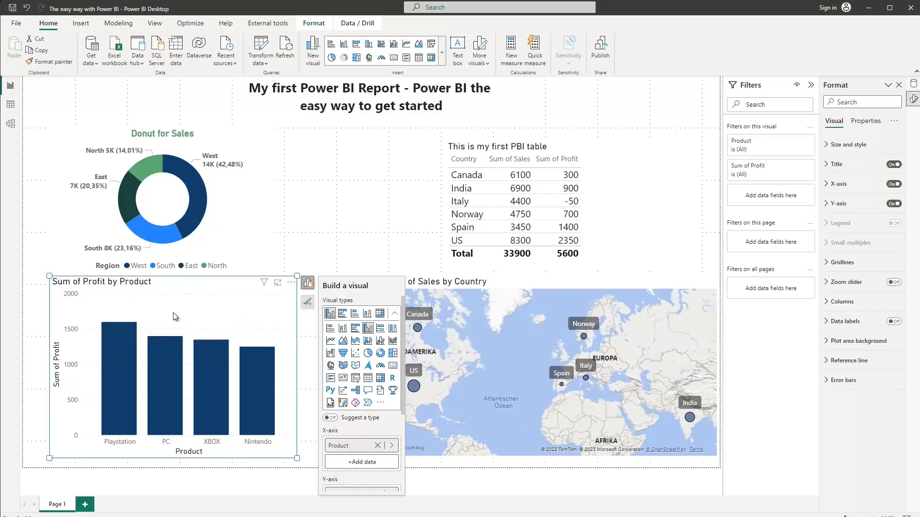
Step: Try deleting the column chart's y-axis title, and undo the deletion
{"action": "left_click", "coordinate": [56, 366]}
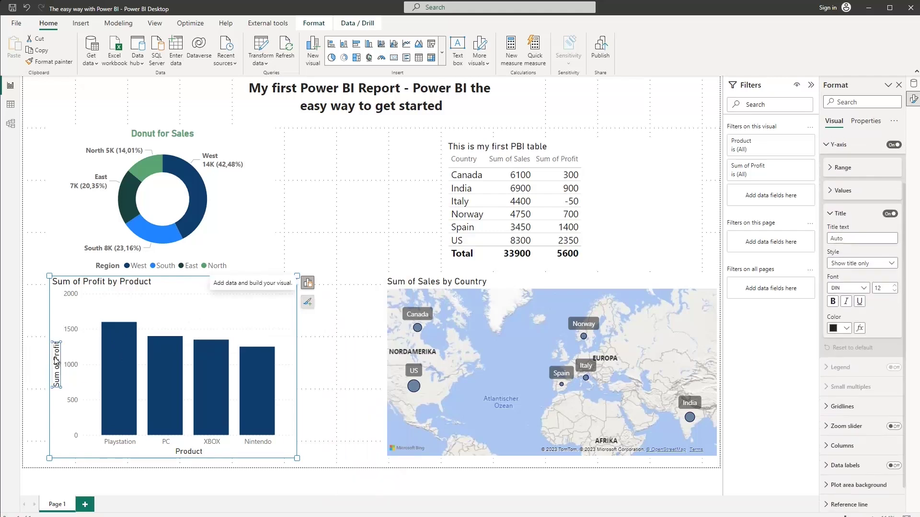
{"action": "key", "text": "Delete"}
{"action": "left_click", "coordinate": [25, 8]}
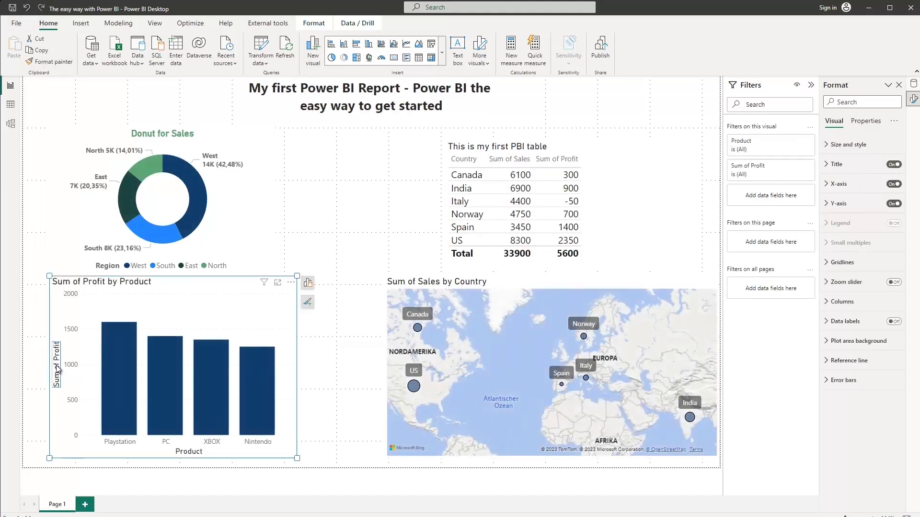
Step: Rename the column chart's y-axis title to "Profit"
{"action": "double_click", "coordinate": [57, 367]}
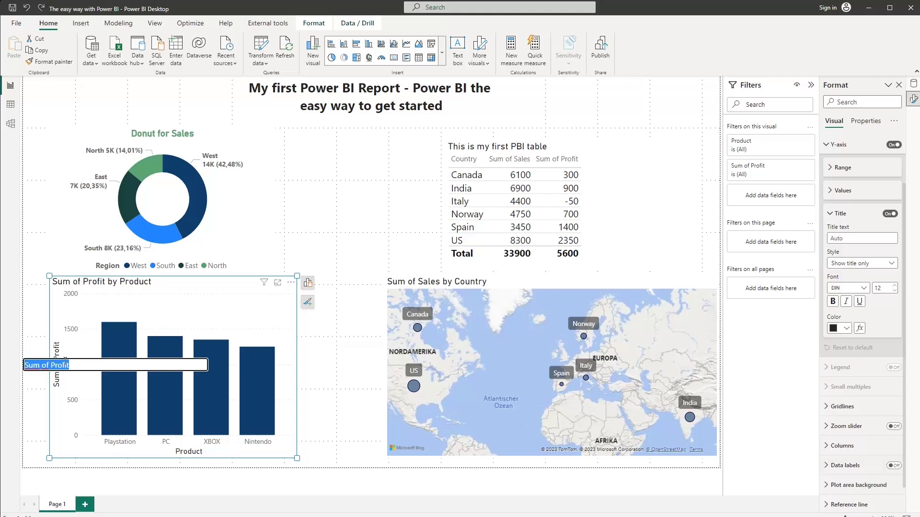
{"action": "type", "text": "Profit"}
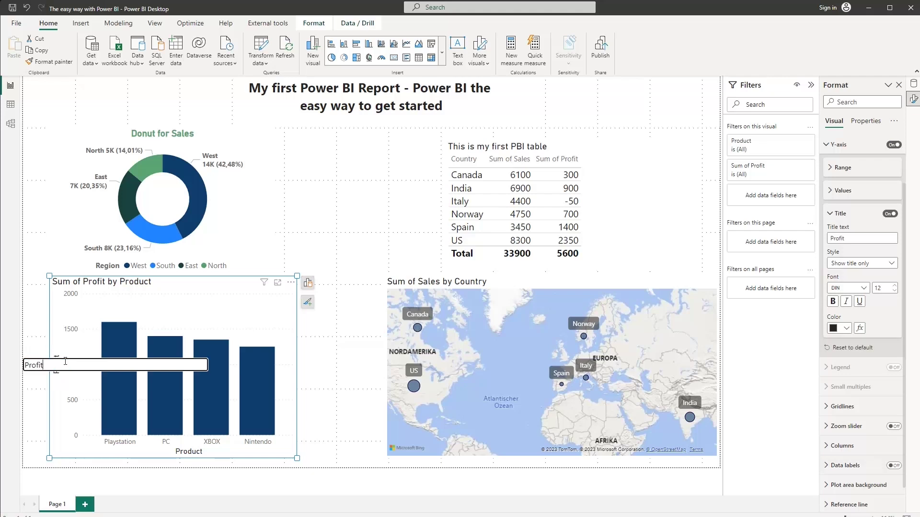
{"action": "left_click", "coordinate": [64, 341]}
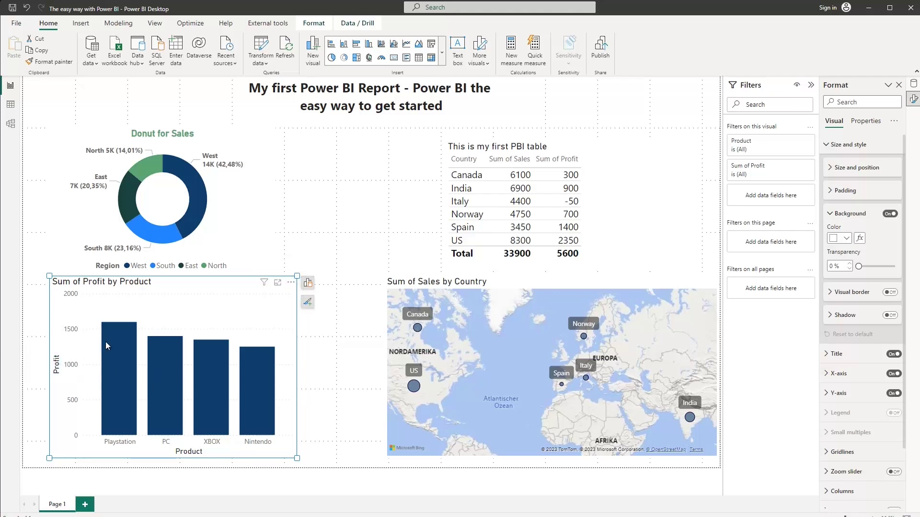
Step: Add data labels to the columns of the profit-by-product chart
{"action": "left_click", "coordinate": [119, 341]}
{"action": "right_click", "coordinate": [119, 337]}
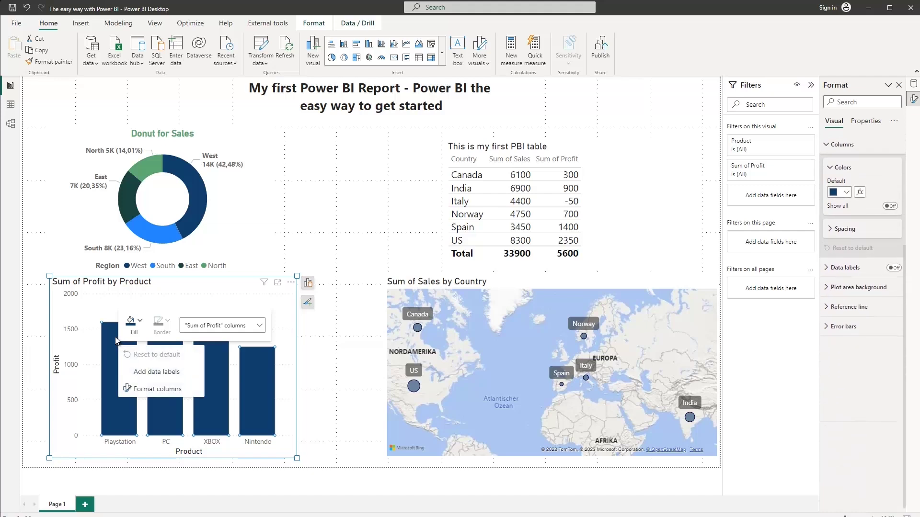
{"action": "left_click", "coordinate": [154, 374]}
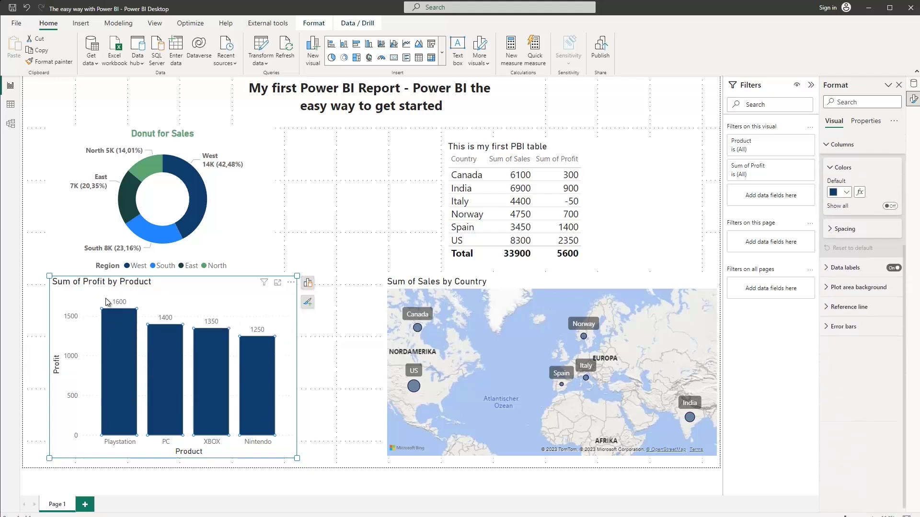
Step: Make the column chart's data labels bold
{"action": "left_click", "coordinate": [167, 319]}
{"action": "right_click", "coordinate": [167, 319]}
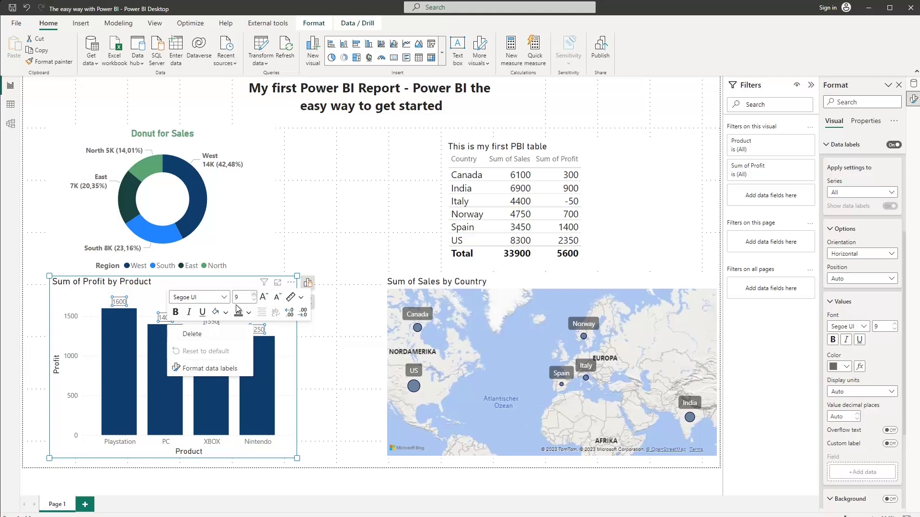
{"action": "left_click", "coordinate": [176, 313]}
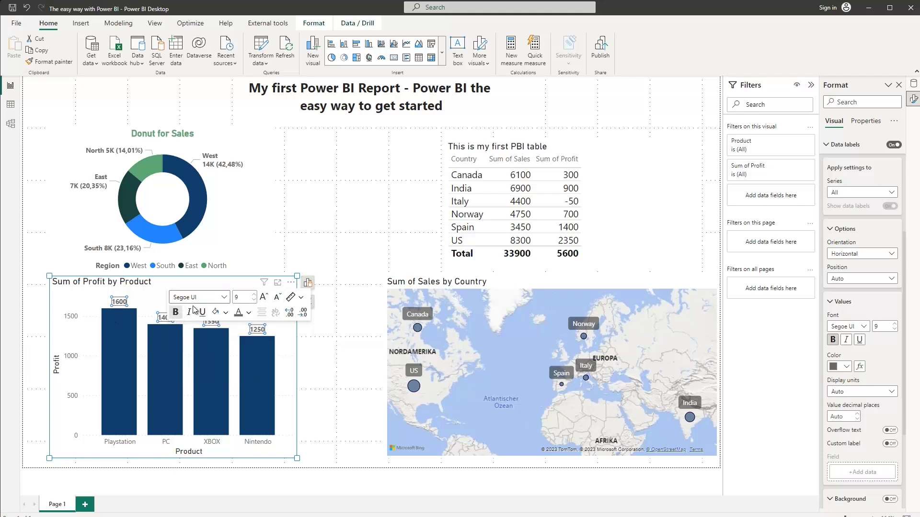
{"action": "left_click", "coordinate": [832, 341]}
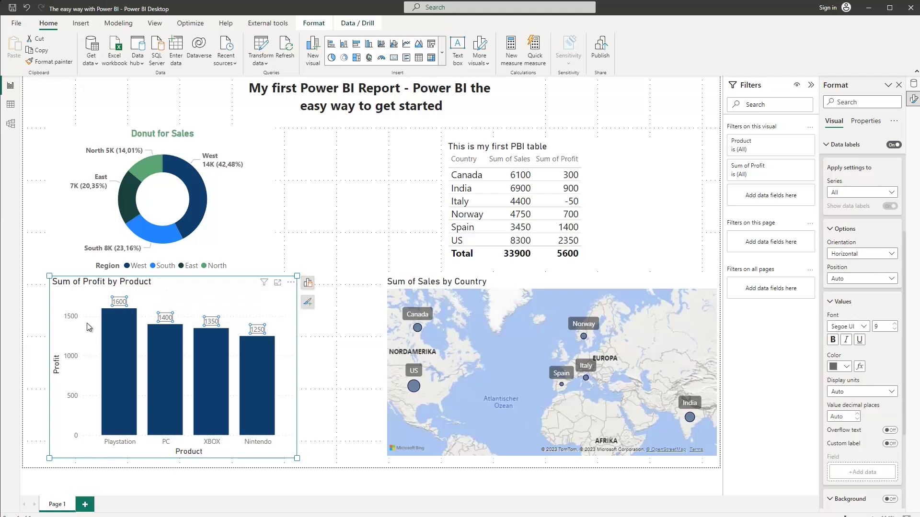
{"action": "left_click", "coordinate": [833, 340]}
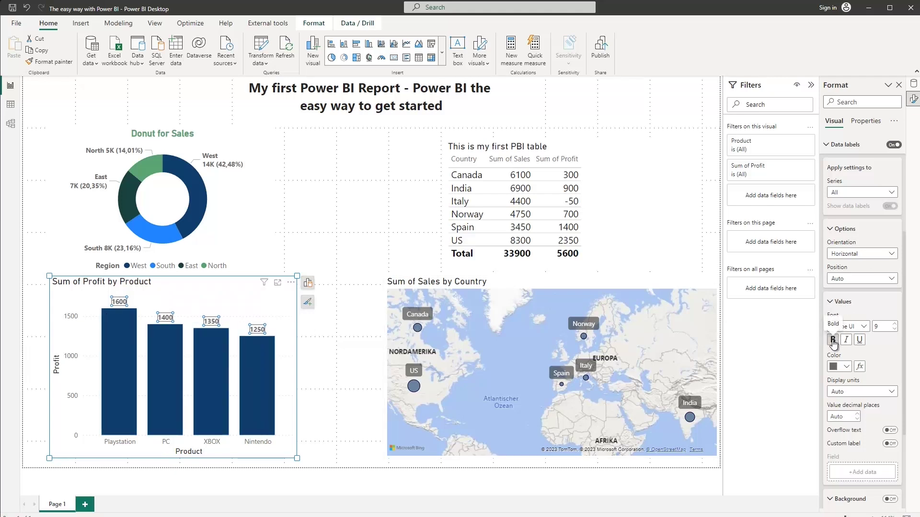
Step: Find the data label settings by searching the format options for "data lab" and try italic values on the labels
{"action": "scroll", "coordinate": [864, 298], "scroll_direction": "up", "scroll_amount": 1}
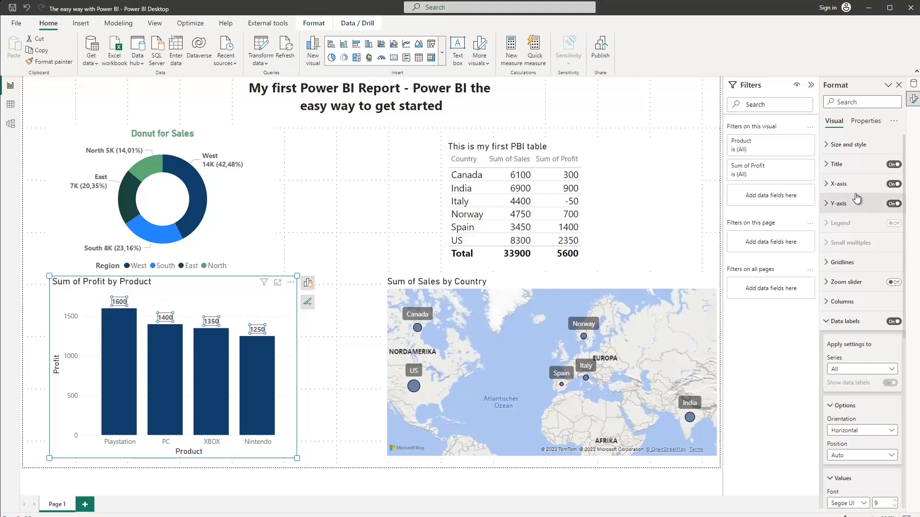
{"action": "scroll", "coordinate": [858, 287], "scroll_direction": "down", "scroll_amount": 8}
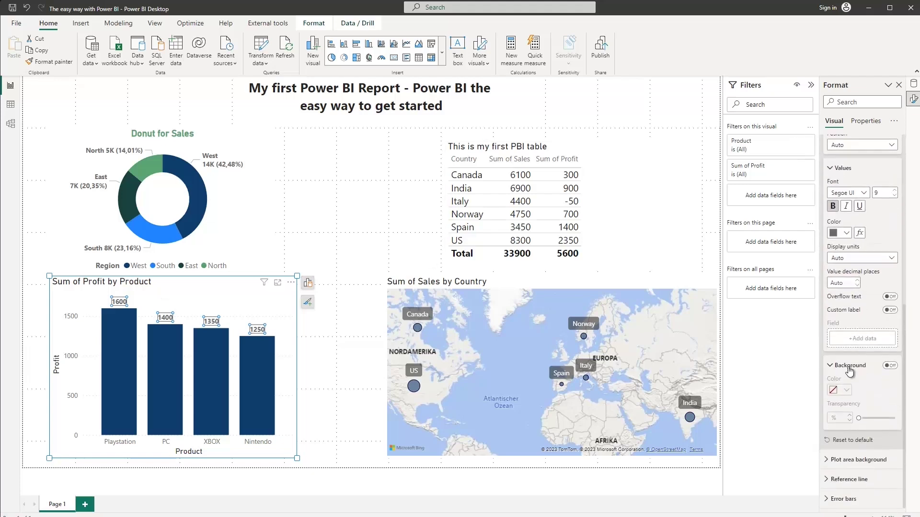
{"action": "scroll", "coordinate": [849, 368], "scroll_direction": "up", "scroll_amount": 8}
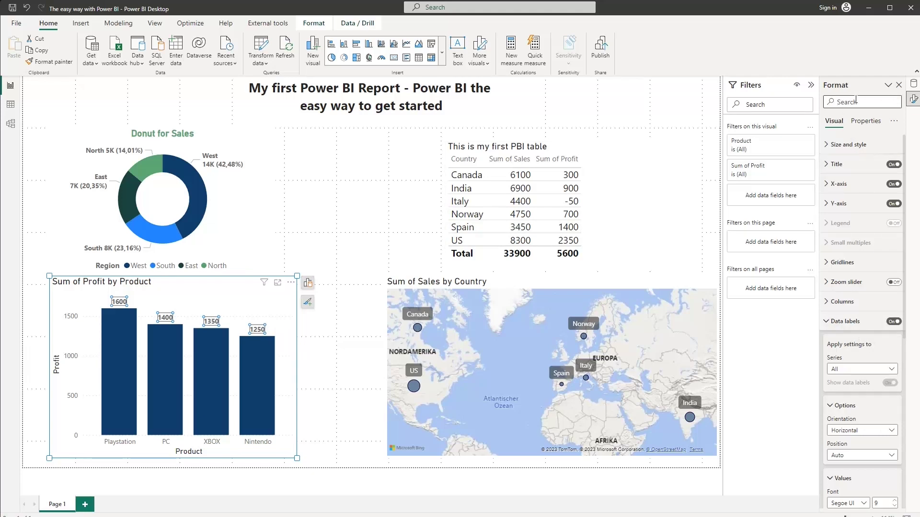
{"action": "type", "text": "data lab"}
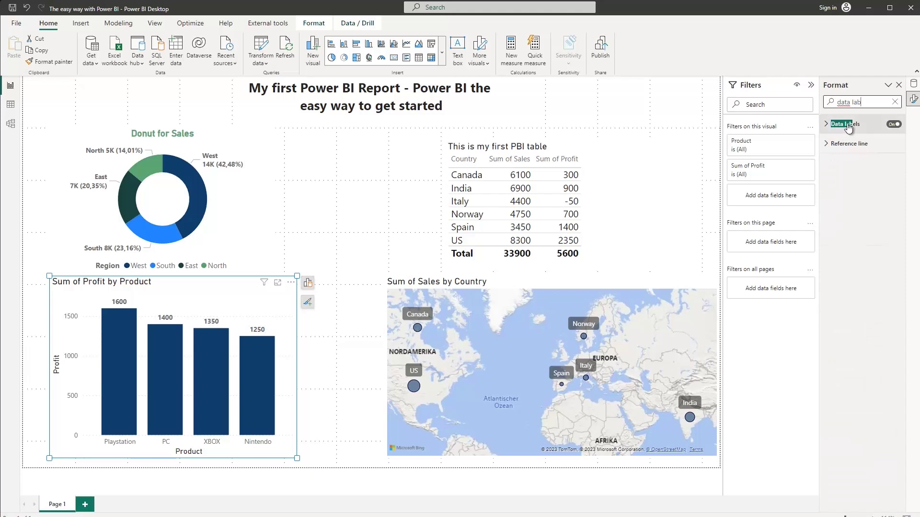
{"action": "left_click", "coordinate": [827, 127]}
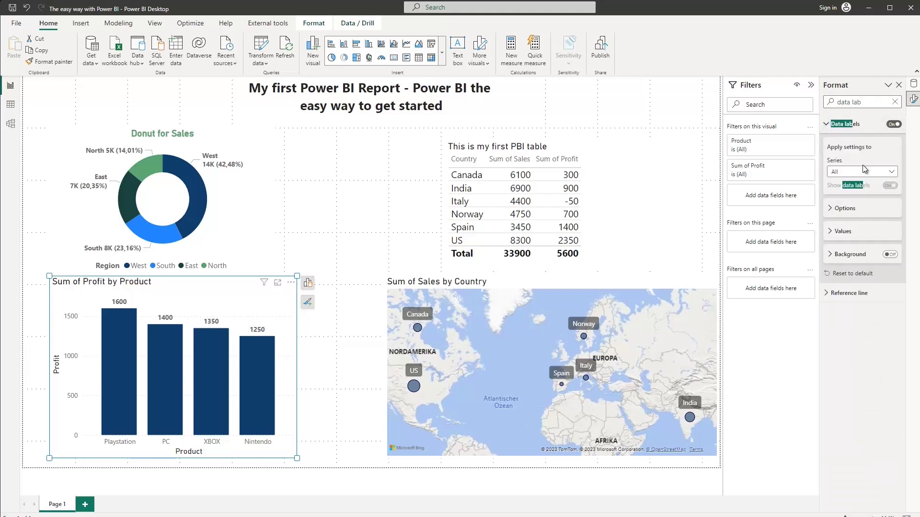
{"action": "left_click", "coordinate": [837, 232]}
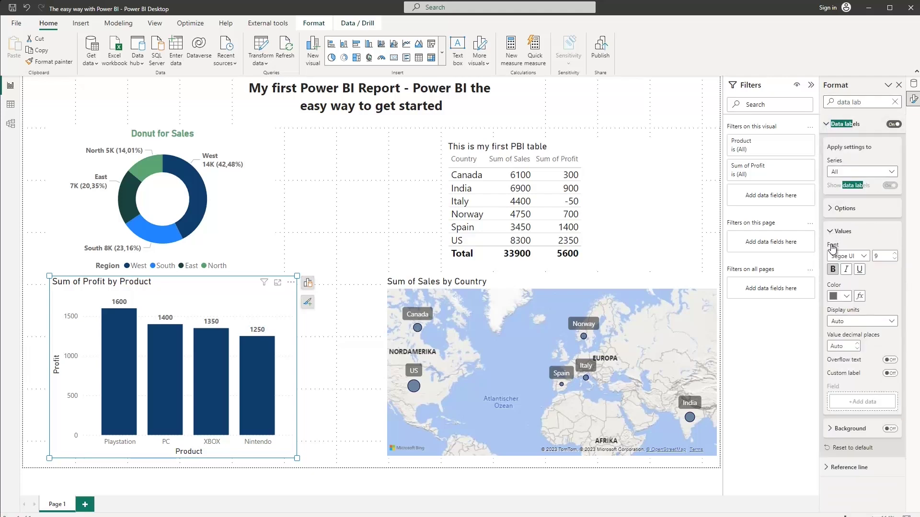
{"action": "left_click", "coordinate": [846, 269]}
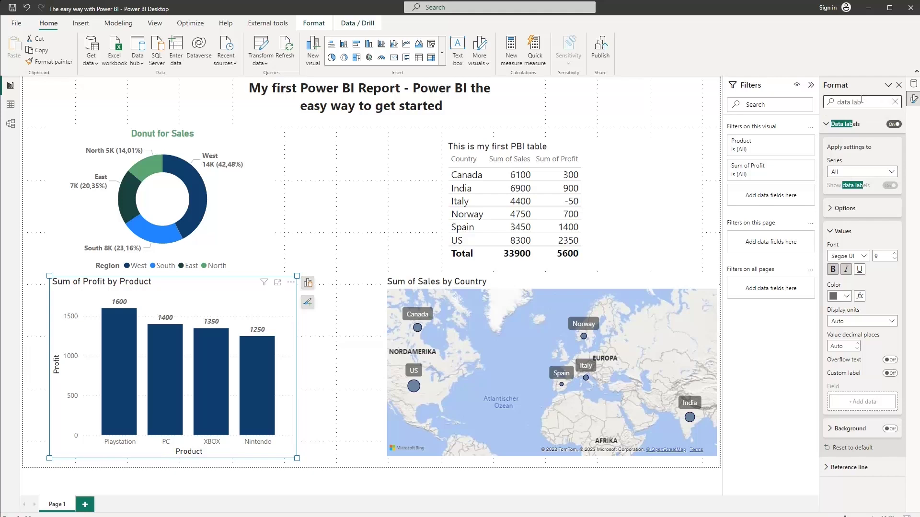
{"action": "left_click", "coordinate": [846, 269]}
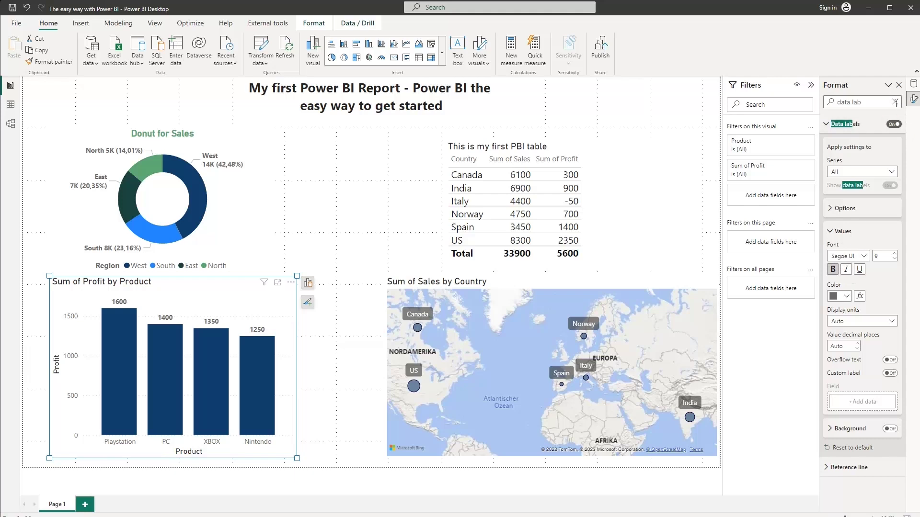
{"action": "left_click", "coordinate": [895, 103]}
{"action": "scroll", "coordinate": [849, 245], "scroll_direction": "down", "scroll_amount": 5}
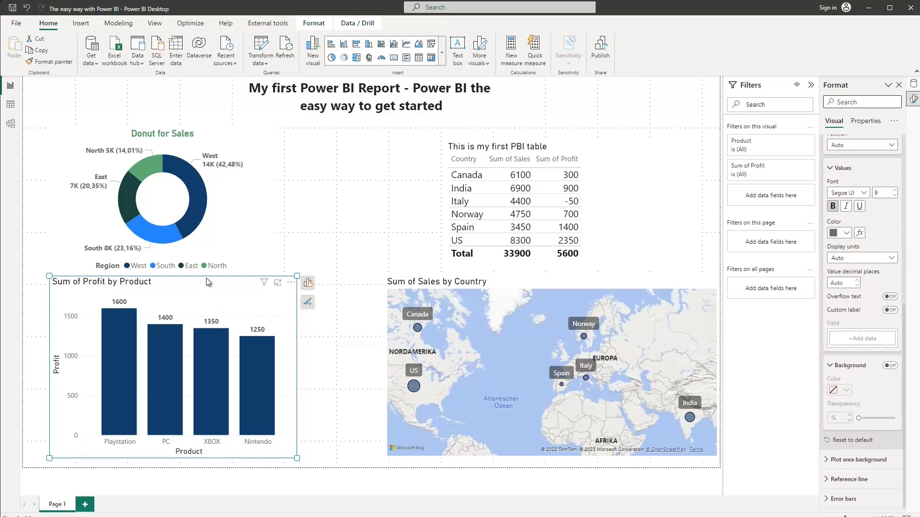
Step: Shrink the column chart from its upper corner so its outer edge lines up with the donut chart above
{"action": "left_click", "coordinate": [316, 238]}
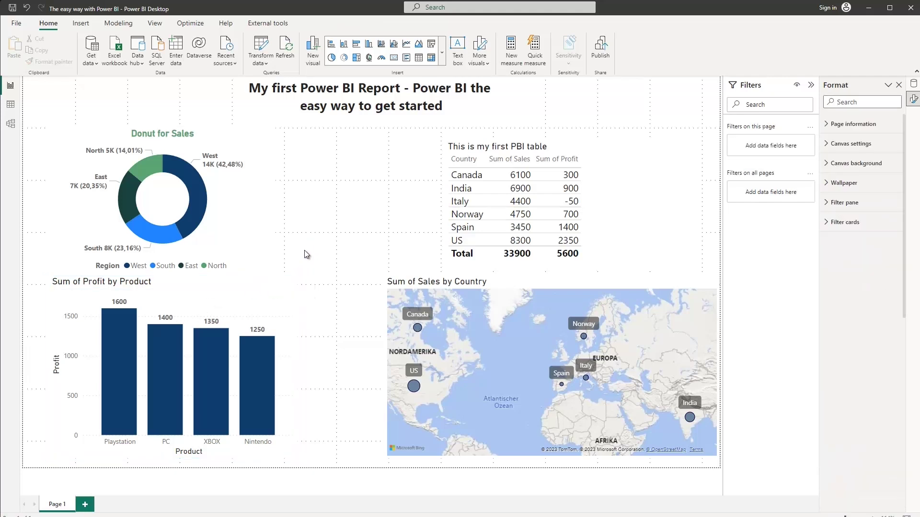
{"action": "left_click", "coordinate": [267, 298]}
{"action": "left_click_drag", "start_coordinate": [297, 273], "coordinate": [276, 293]}
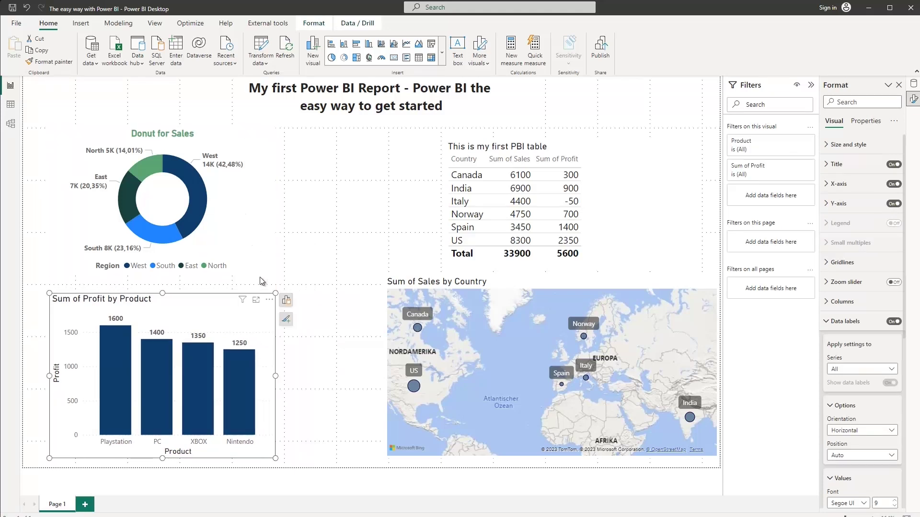
{"action": "left_click", "coordinate": [254, 230]}
{"action": "left_click", "coordinate": [264, 310]}
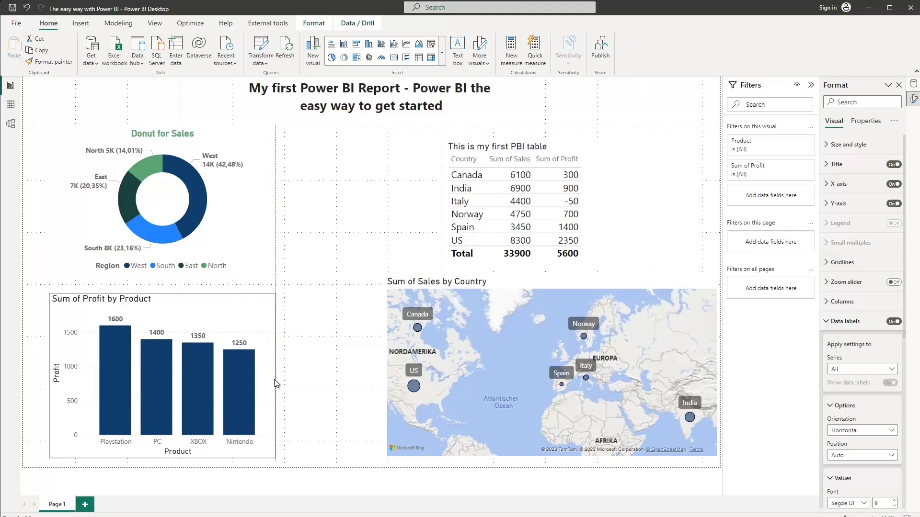
{"action": "left_click_drag", "start_coordinate": [55, 379], "coordinate": [50, 378]}
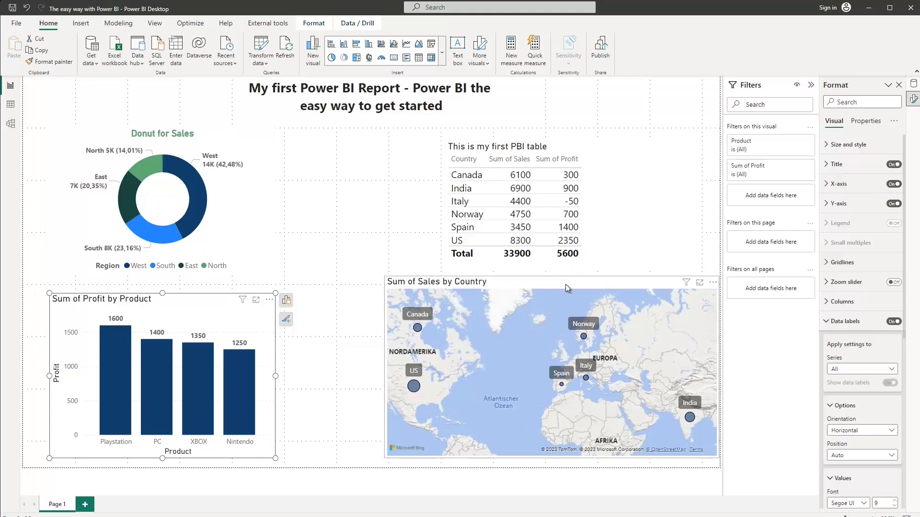
Step: Widen the country, sales and profit columns of the table, and move the table up and inward above the map
{"action": "left_click", "coordinate": [640, 171]}
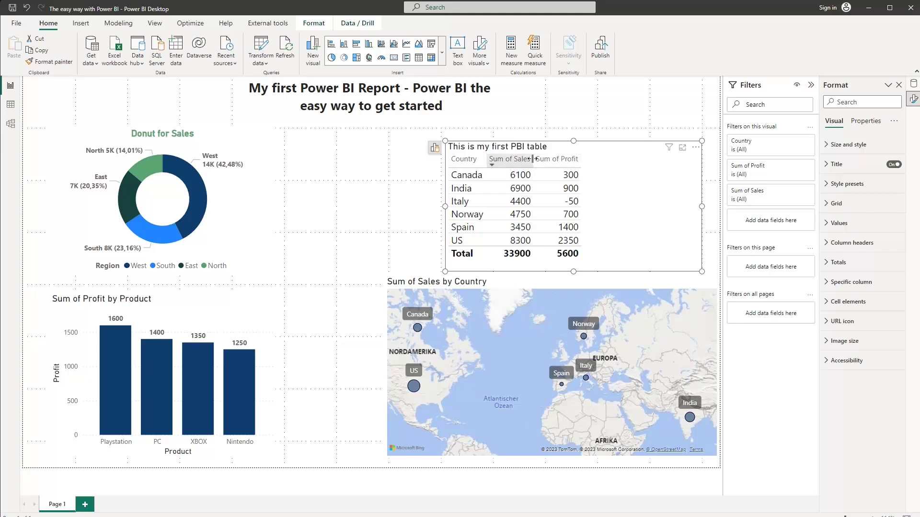
{"action": "left_click_drag", "start_coordinate": [536, 158], "coordinate": [623, 161]}
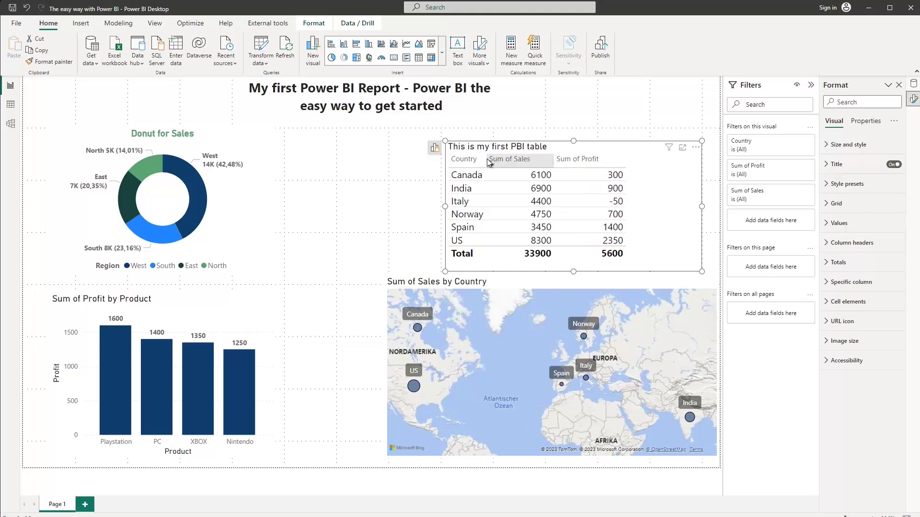
{"action": "left_click_drag", "start_coordinate": [485, 159], "coordinate": [501, 160]}
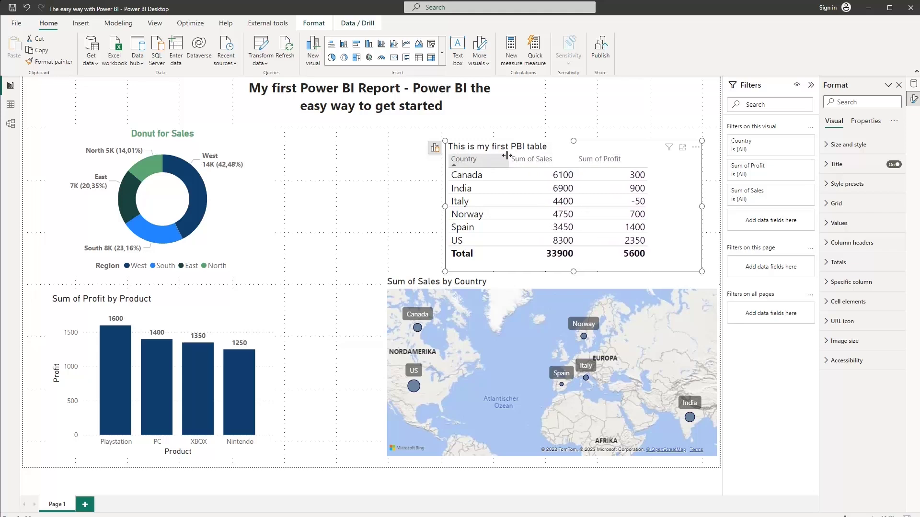
{"action": "left_click_drag", "start_coordinate": [603, 144], "coordinate": [556, 134]}
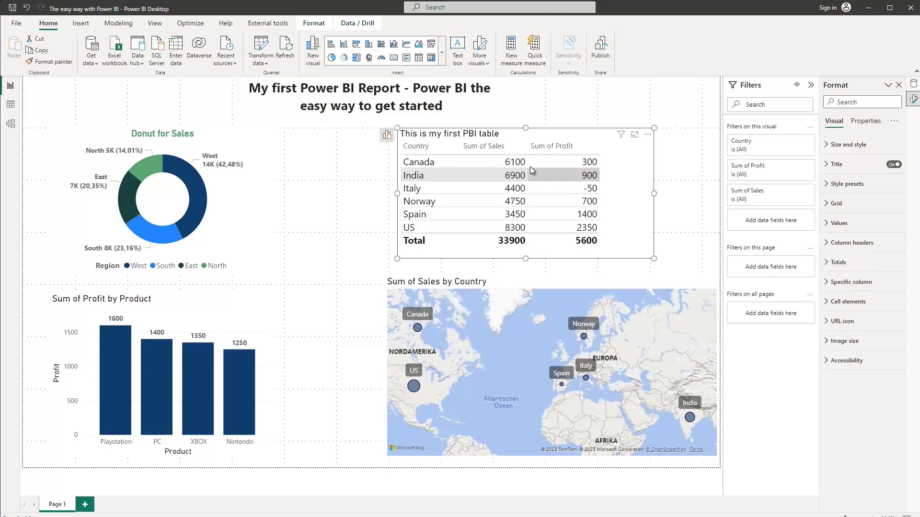
Step: Rename the table's Sum of Sales column as "Total Sales"
{"action": "left_click", "coordinate": [387, 135]}
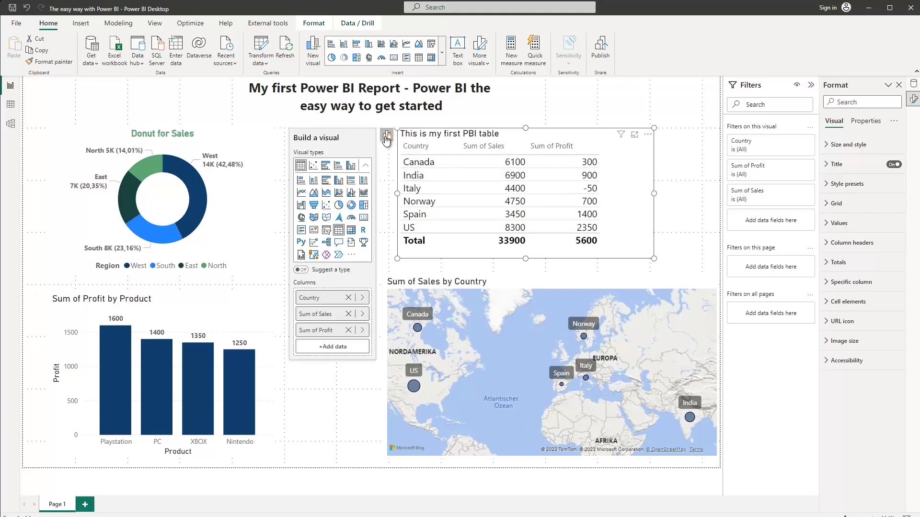
{"action": "double_click", "coordinate": [316, 315]}
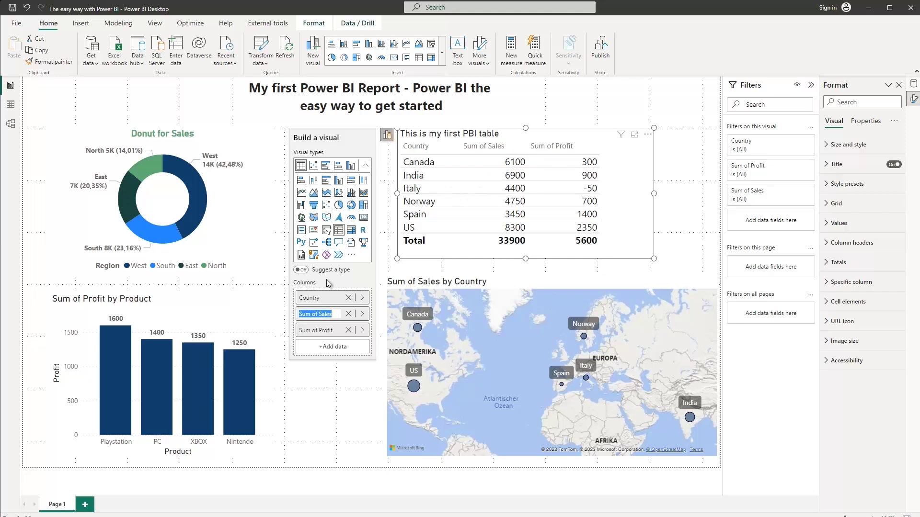
{"action": "type", "text": "Total Sales"}
{"action": "key", "text": "Return"}
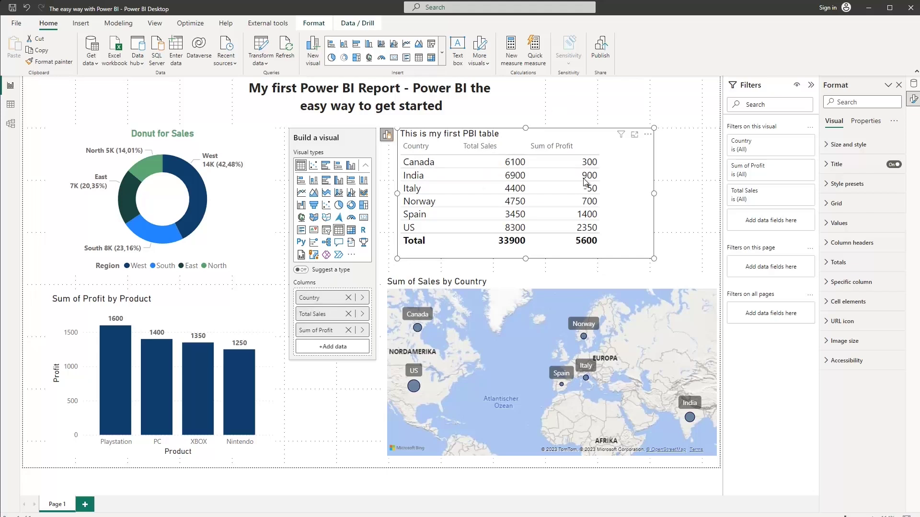
Step: Center the table's column headers after trying right alignment
{"action": "left_click", "coordinate": [914, 89]}
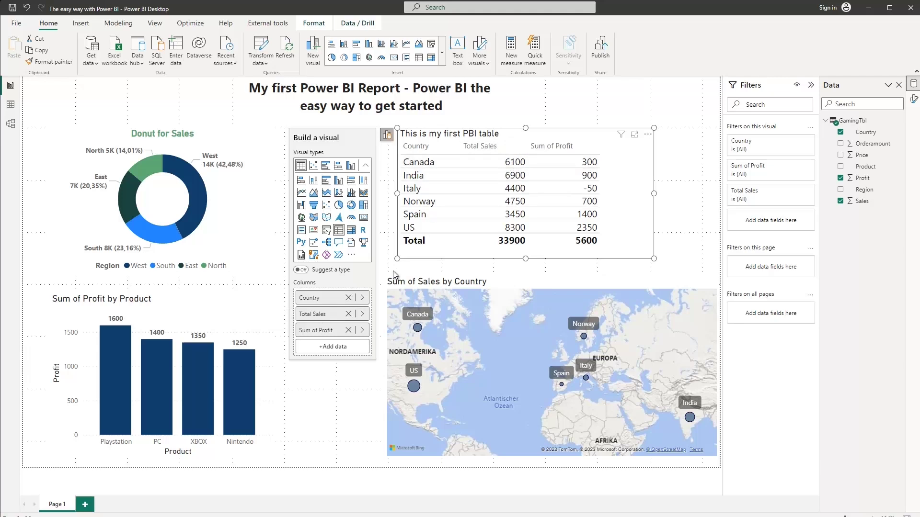
{"action": "left_click", "coordinate": [914, 101]}
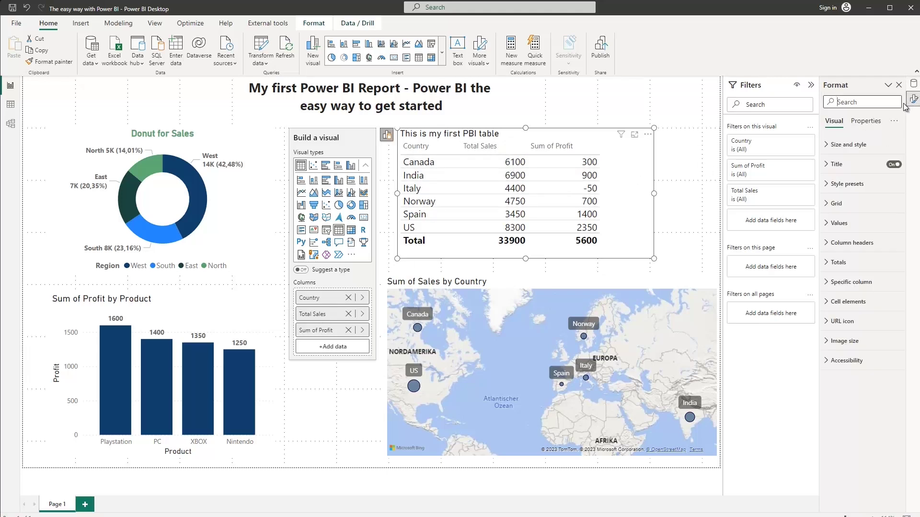
{"action": "left_click", "coordinate": [824, 247]}
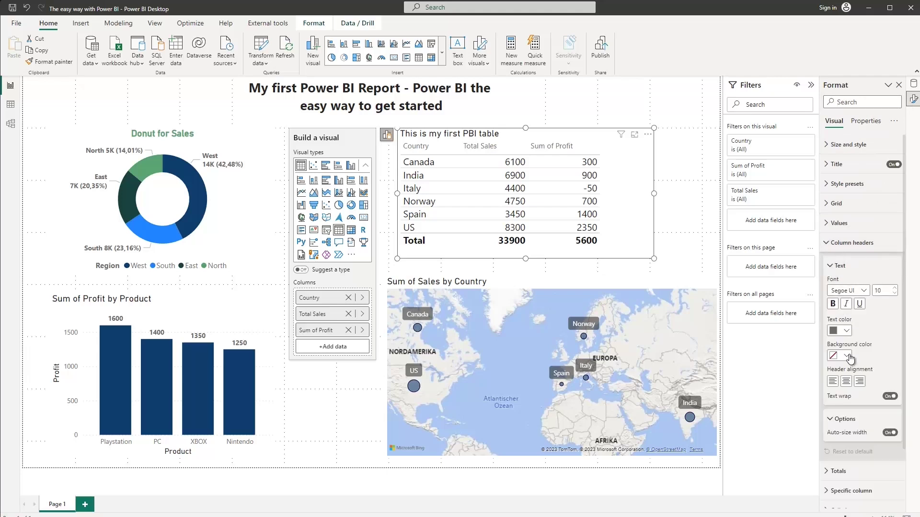
{"action": "left_click", "coordinate": [845, 382]}
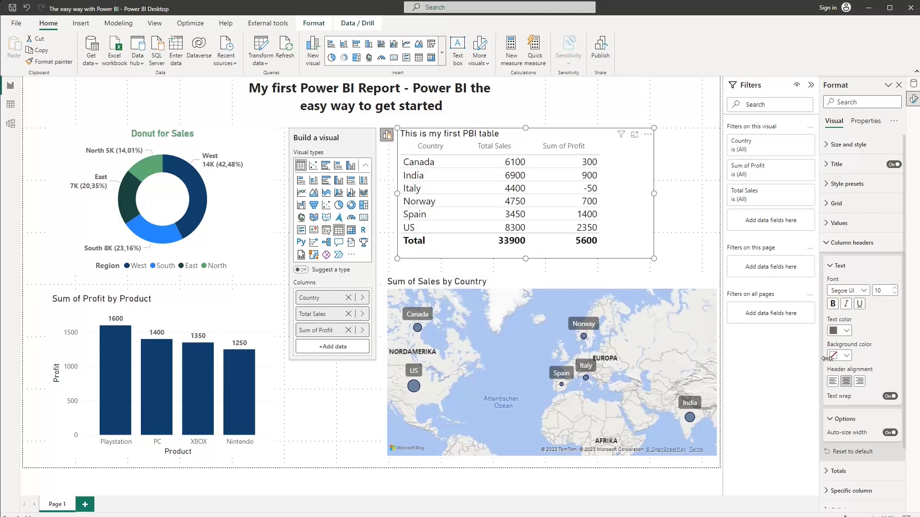
{"action": "left_click", "coordinate": [860, 382]}
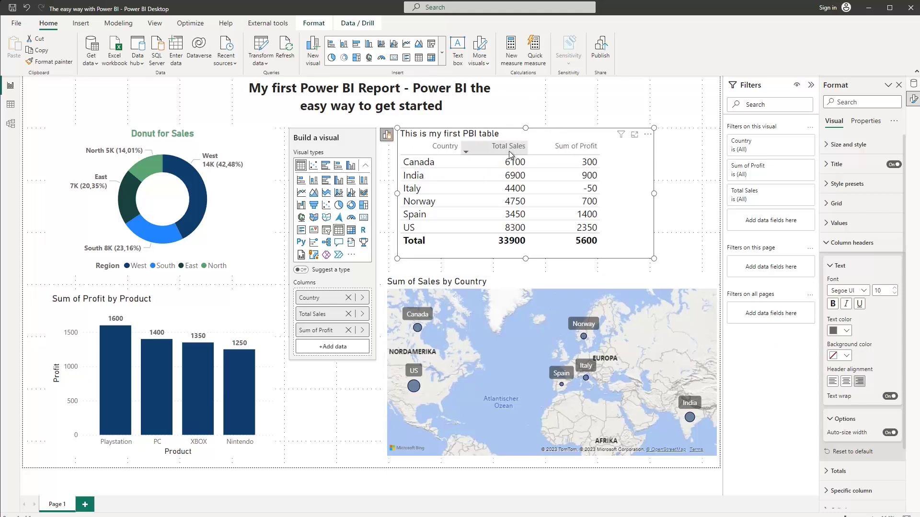
{"action": "left_click", "coordinate": [846, 381]}
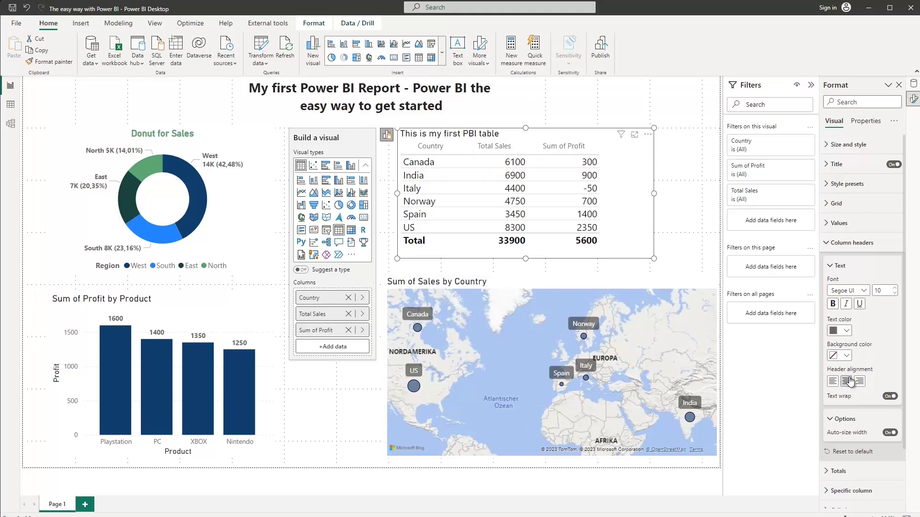
Step: Make the table's column headers bold with font size 12, and deselect the table
{"action": "left_click", "coordinate": [832, 304]}
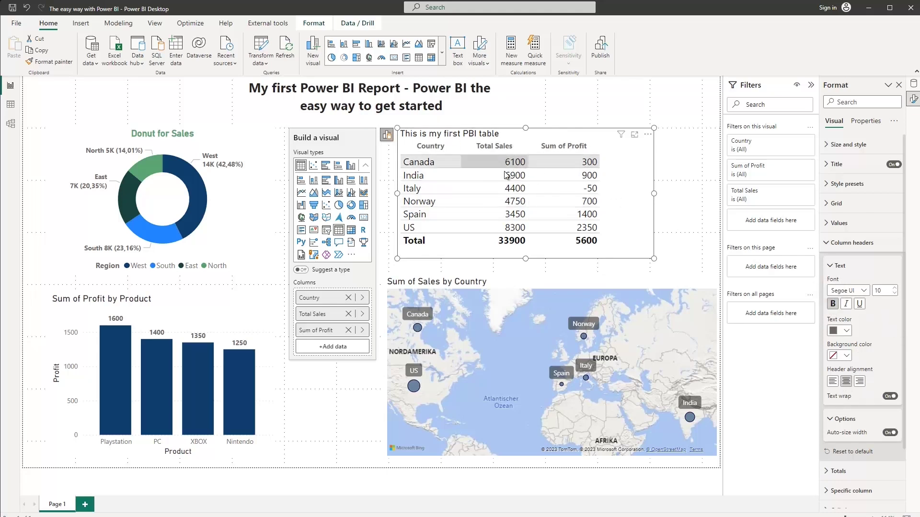
{"action": "left_click", "coordinate": [894, 289]}
{"action": "left_click", "coordinate": [895, 290]}
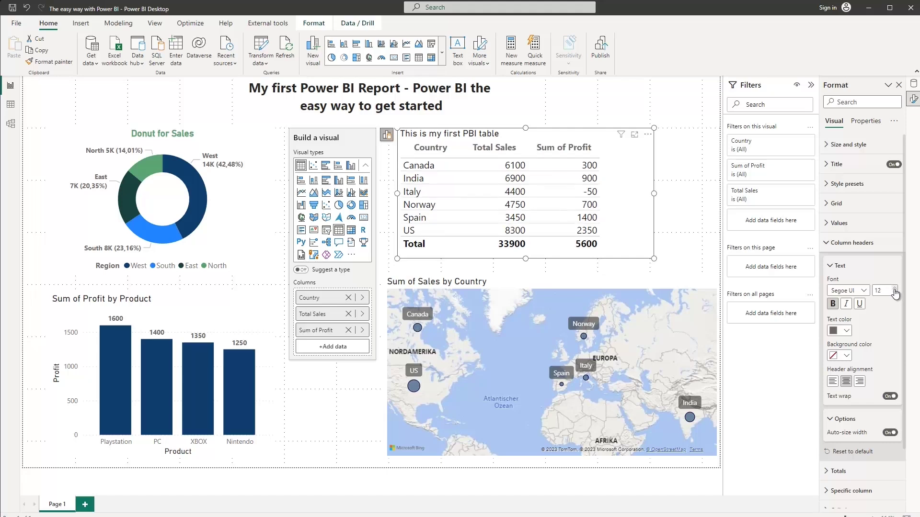
{"action": "left_click", "coordinate": [893, 288]}
{"action": "left_click", "coordinate": [355, 384]}
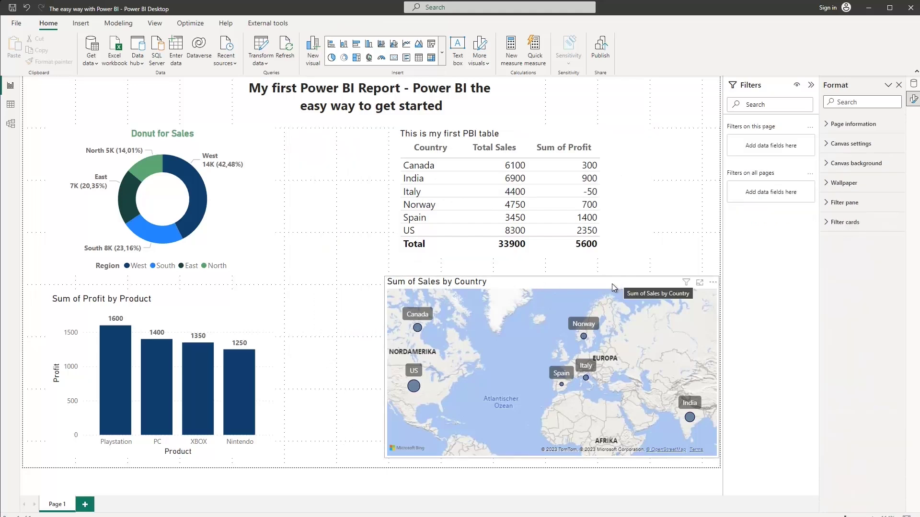
Step: Delete the Sum of Sales by Country map from the report page
{"action": "left_click_drag", "start_coordinate": [611, 283], "coordinate": [579, 279]}
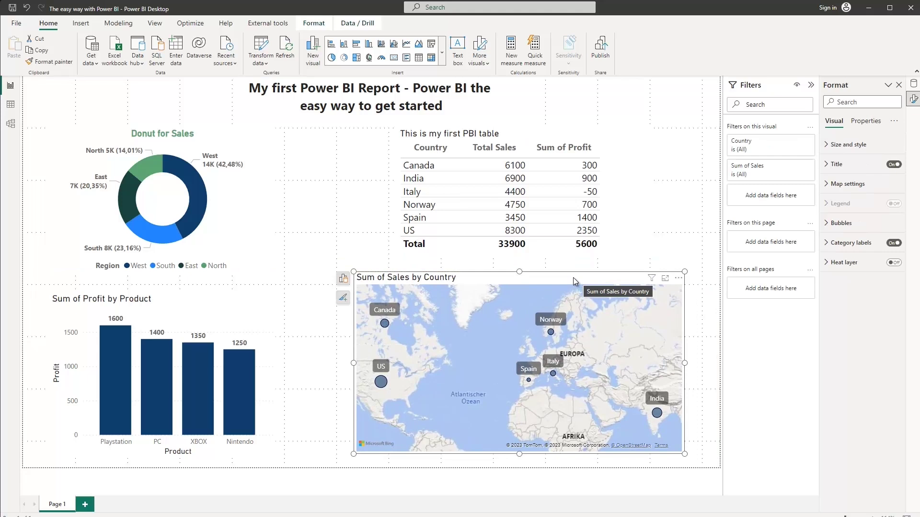
{"action": "key", "text": "Delete"}
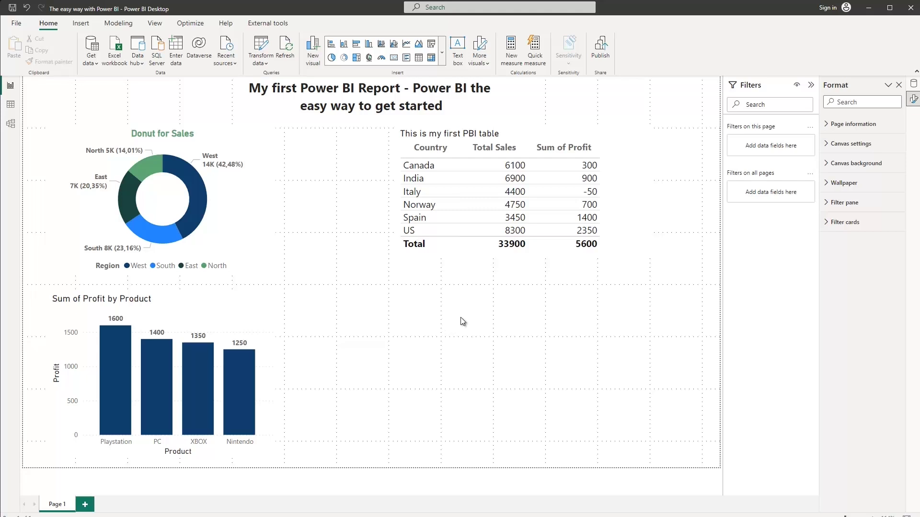
Step: Insert a slicer in the empty area below the table and populate it with the Region field
{"action": "left_click", "coordinate": [441, 52]}
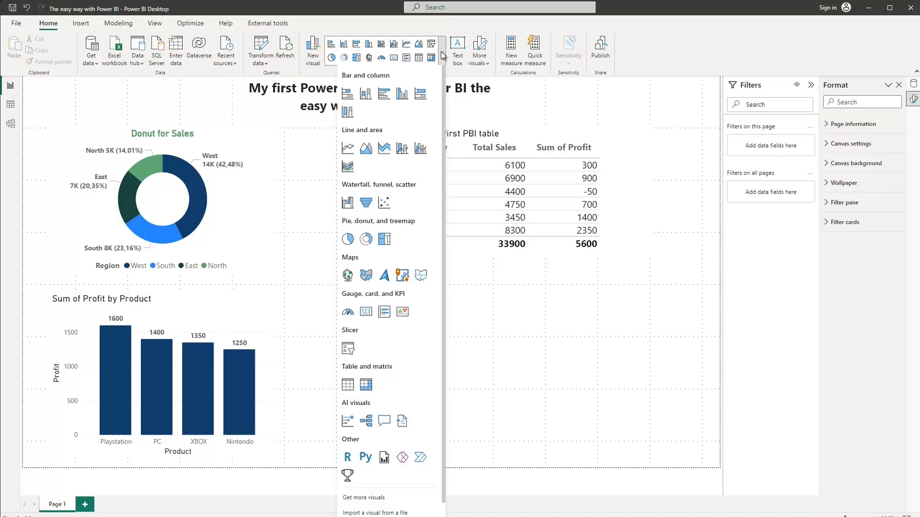
{"action": "left_click", "coordinate": [494, 329]}
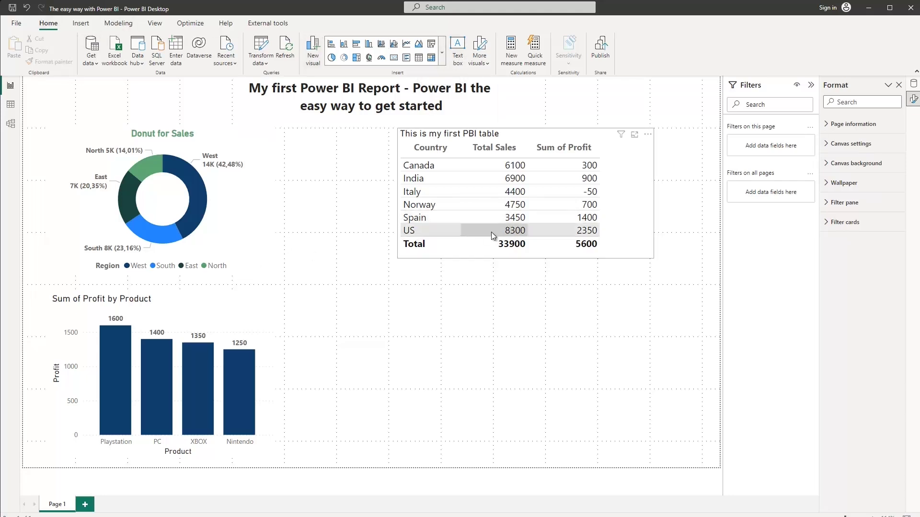
{"action": "left_click", "coordinate": [431, 46]}
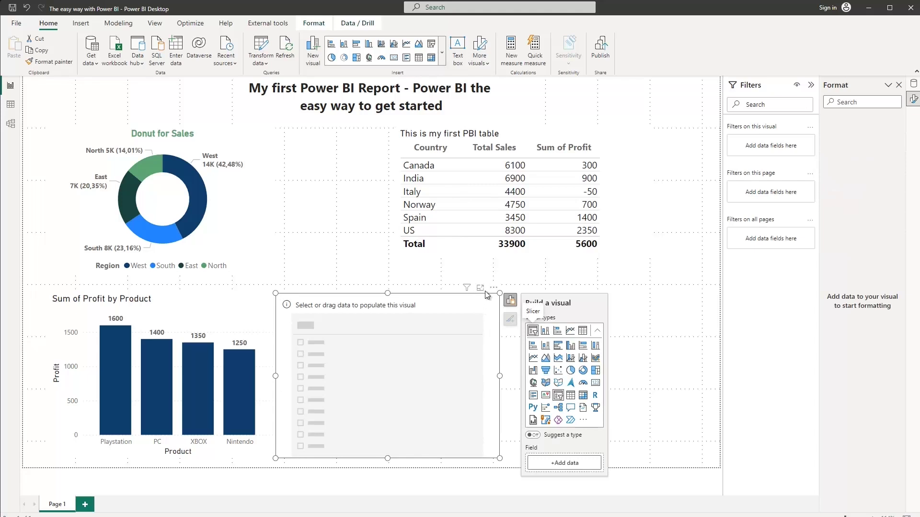
{"action": "left_click_drag", "start_coordinate": [486, 294], "coordinate": [573, 273]}
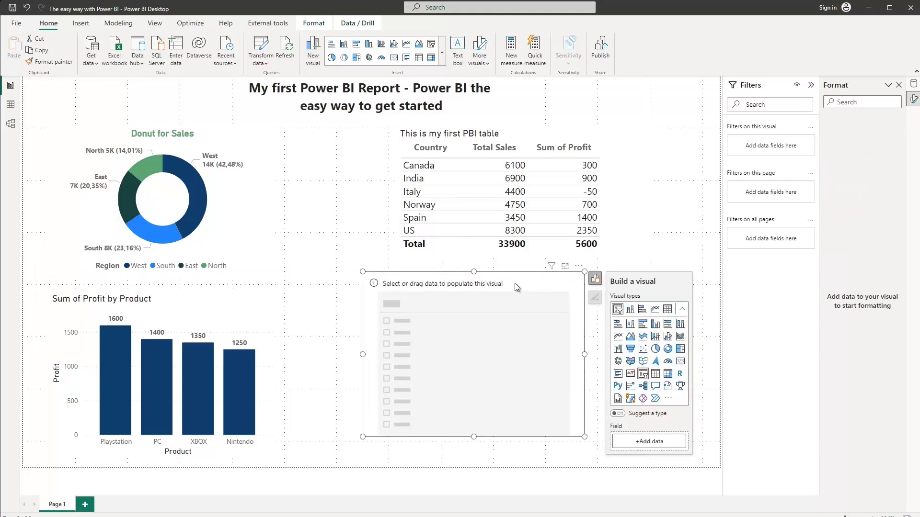
{"action": "left_click", "coordinate": [648, 439]}
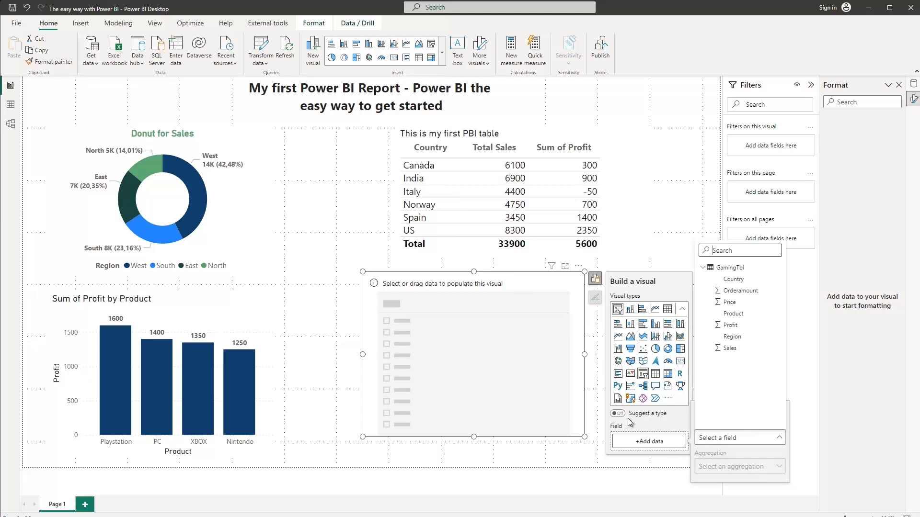
{"action": "left_click", "coordinate": [731, 337]}
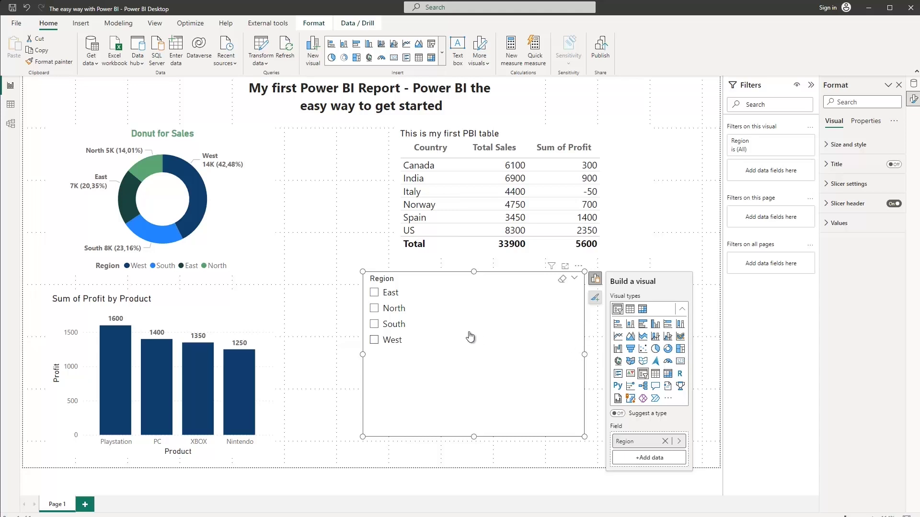
Step: Filter the report by South, North and East in turn with the Region slicer, and clear the selection
{"action": "left_click", "coordinate": [374, 324]}
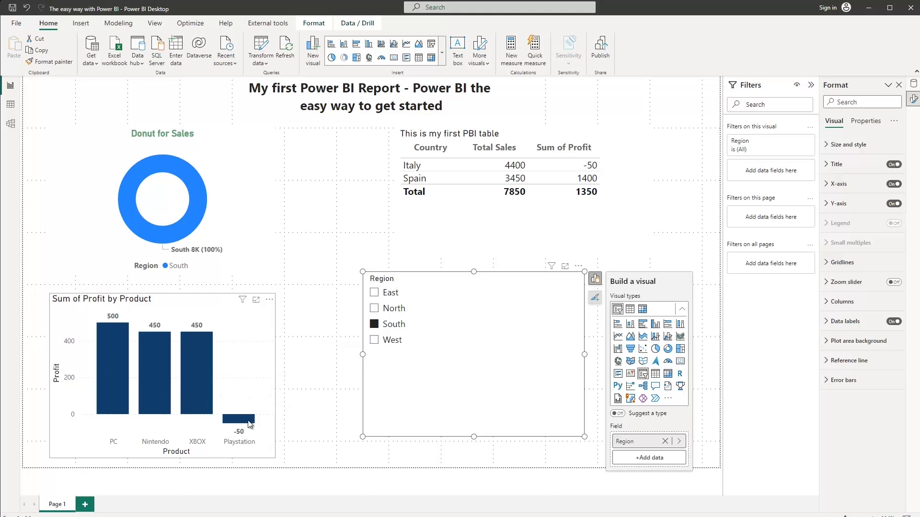
{"action": "left_click", "coordinate": [374, 310]}
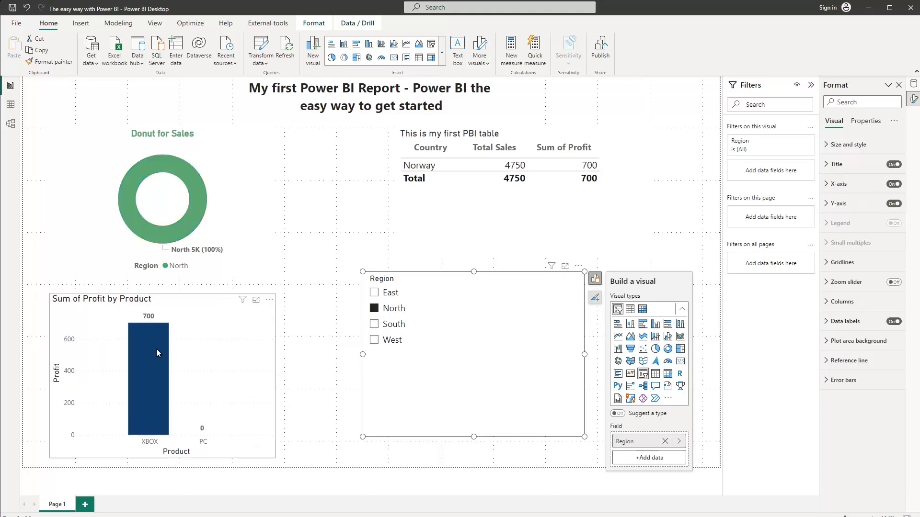
{"action": "left_click", "coordinate": [374, 293]}
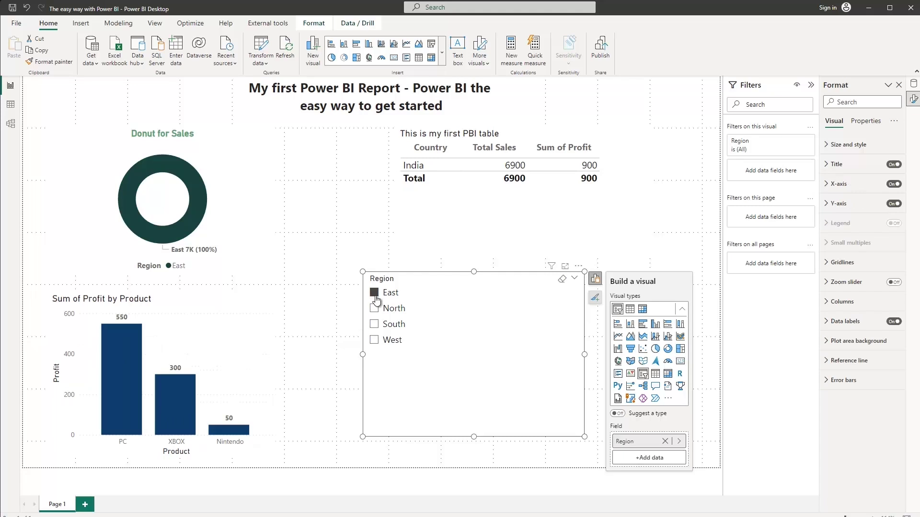
{"action": "left_click", "coordinate": [374, 294]}
{"action": "left_click", "coordinate": [374, 294]}
{"action": "left_click", "coordinate": [375, 293]}
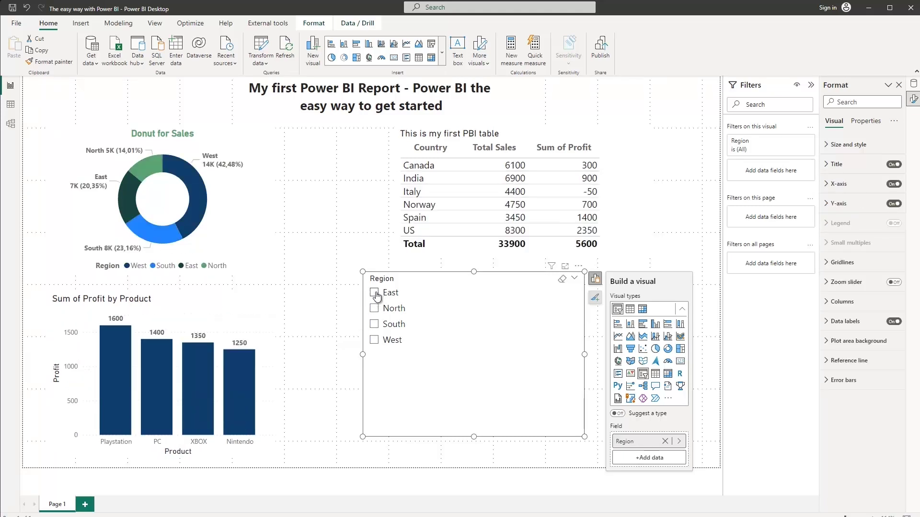
{"action": "left_click", "coordinate": [376, 294]}
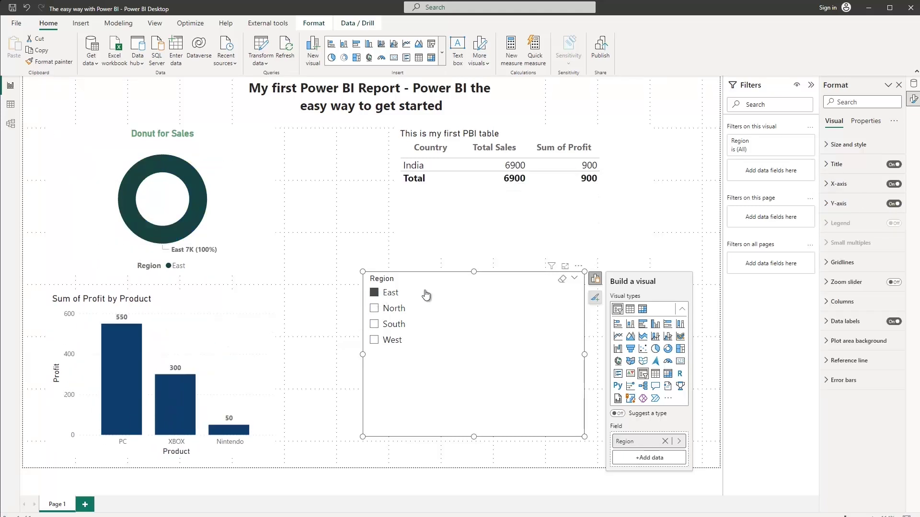
{"action": "left_click", "coordinate": [563, 283]}
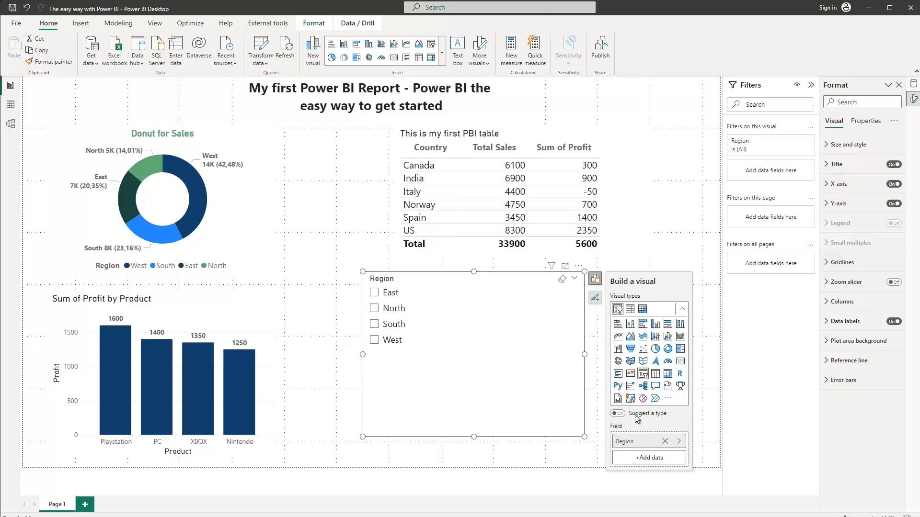
Step: Shrink the Region slicer in width and height, and switch its slicer header off and back on
{"action": "left_click_drag", "start_coordinate": [584, 437], "coordinate": [554, 401]}
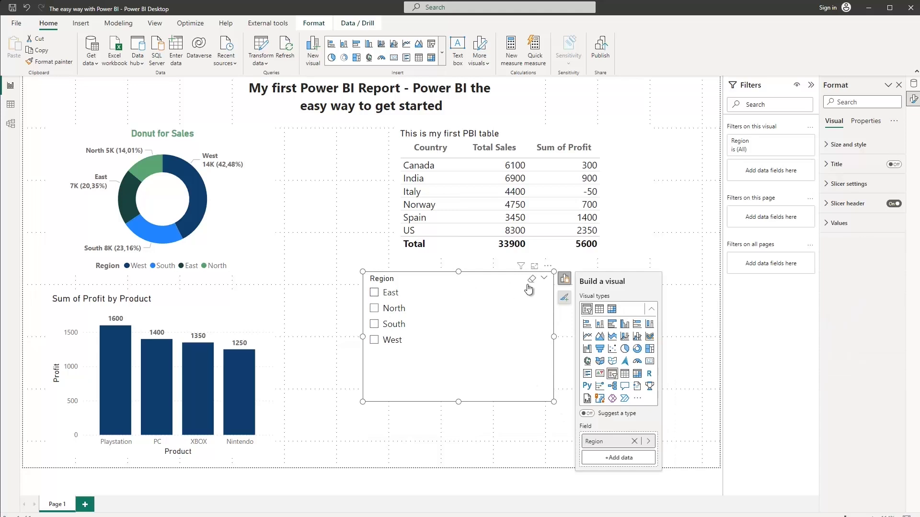
{"action": "left_click", "coordinate": [564, 300]}
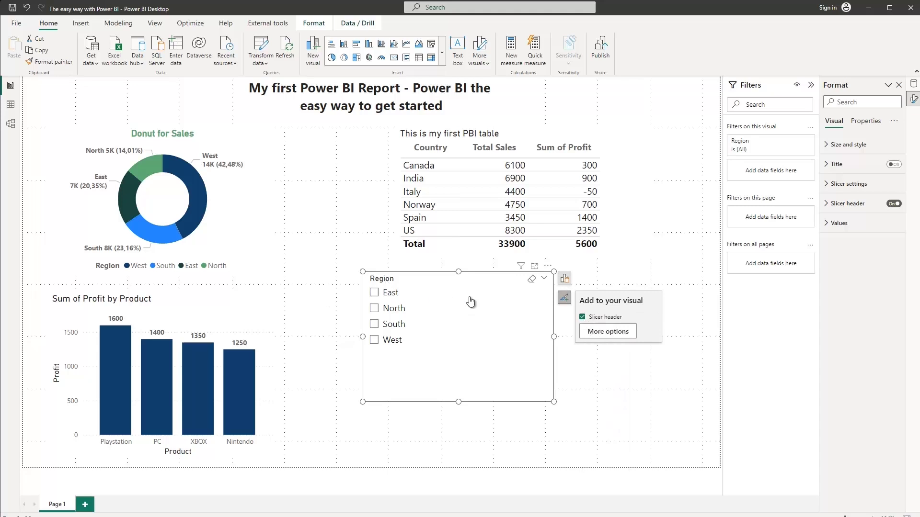
{"action": "left_click", "coordinate": [581, 318]}
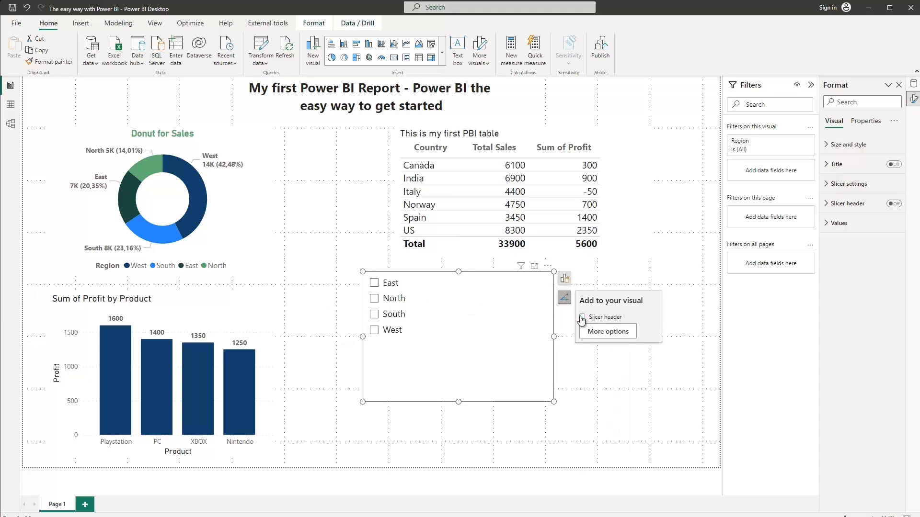
{"action": "left_click", "coordinate": [582, 317]}
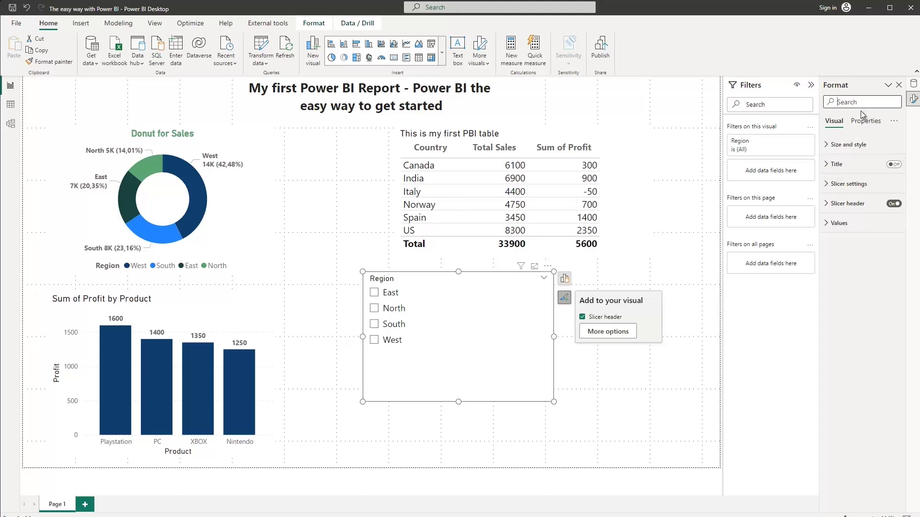
Step: Change the Region slicer's style to Tile, and reduce its height to fit a single row of tiles
{"action": "left_click", "coordinate": [899, 85]}
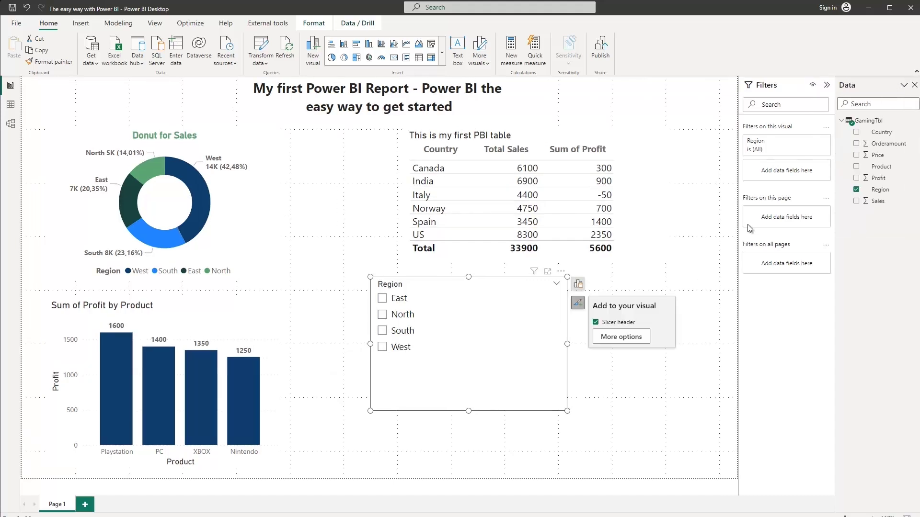
{"action": "left_click", "coordinate": [621, 337]}
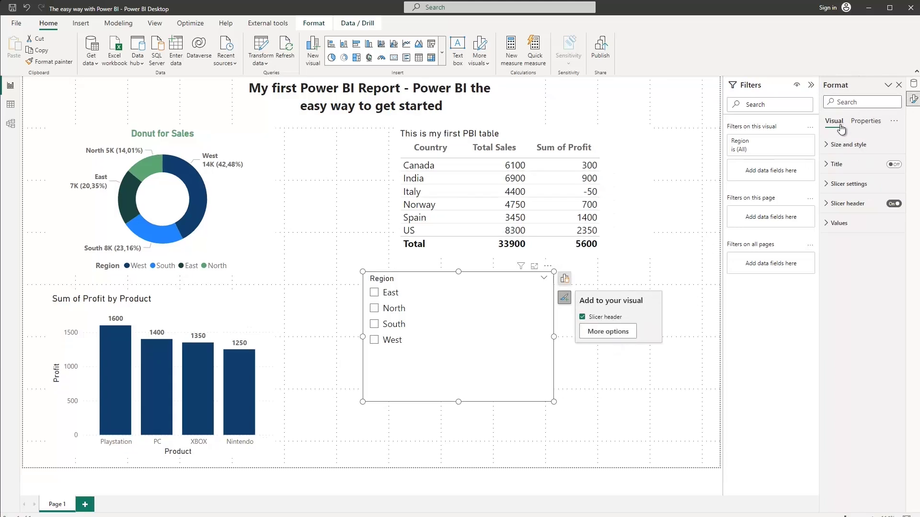
{"action": "left_click", "coordinate": [825, 185]}
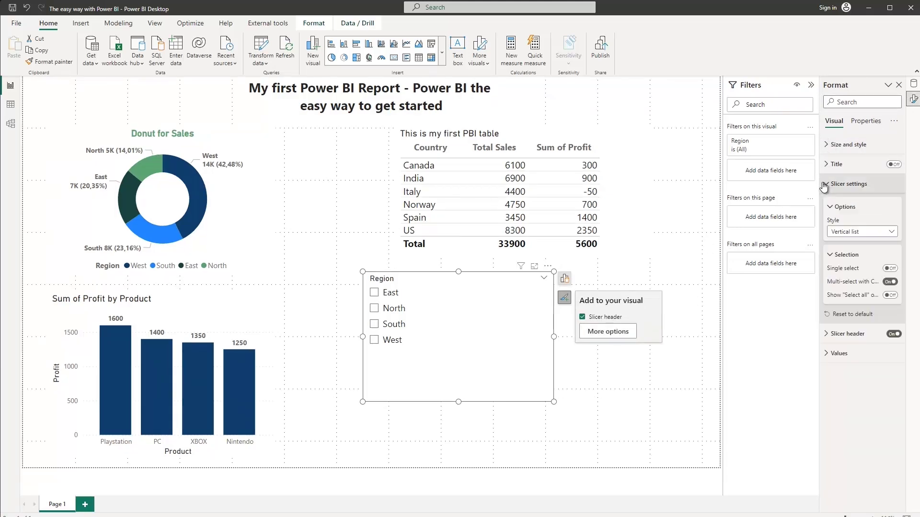
{"action": "left_click", "coordinate": [855, 235]}
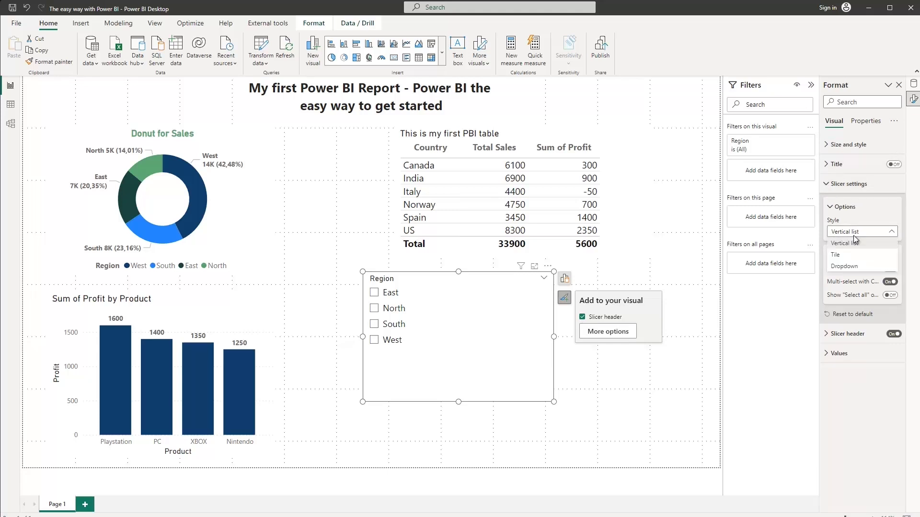
{"action": "left_click", "coordinate": [844, 258]}
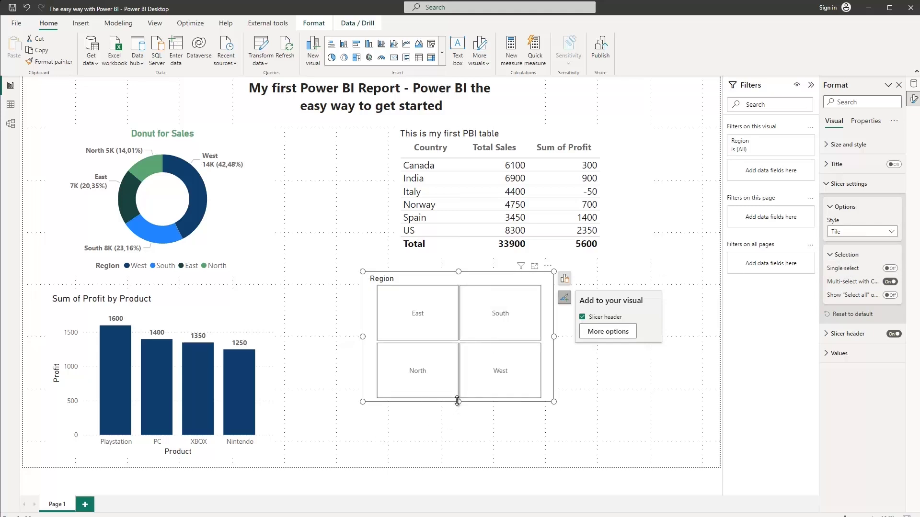
{"action": "left_click_drag", "start_coordinate": [458, 401], "coordinate": [429, 306]}
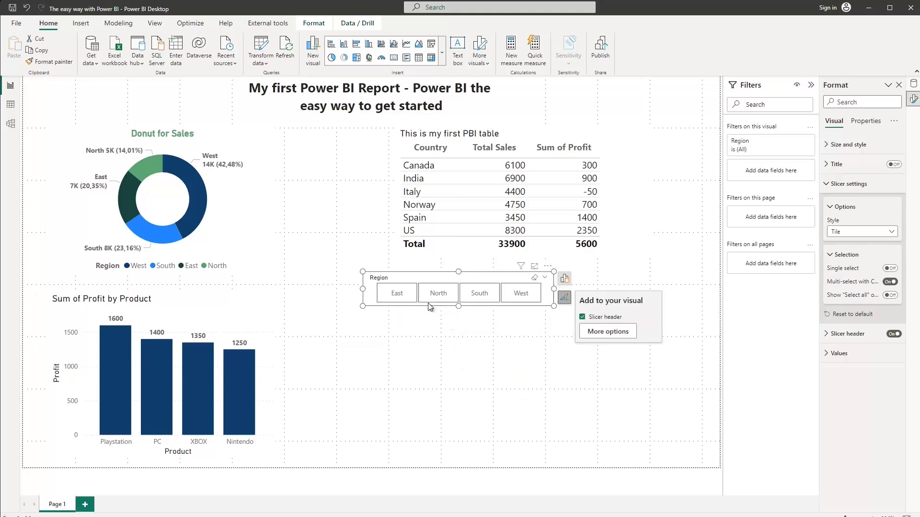
Step: Filter the report by the North tile of the Region slicer, and clear that selection
{"action": "left_click", "coordinate": [474, 364]}
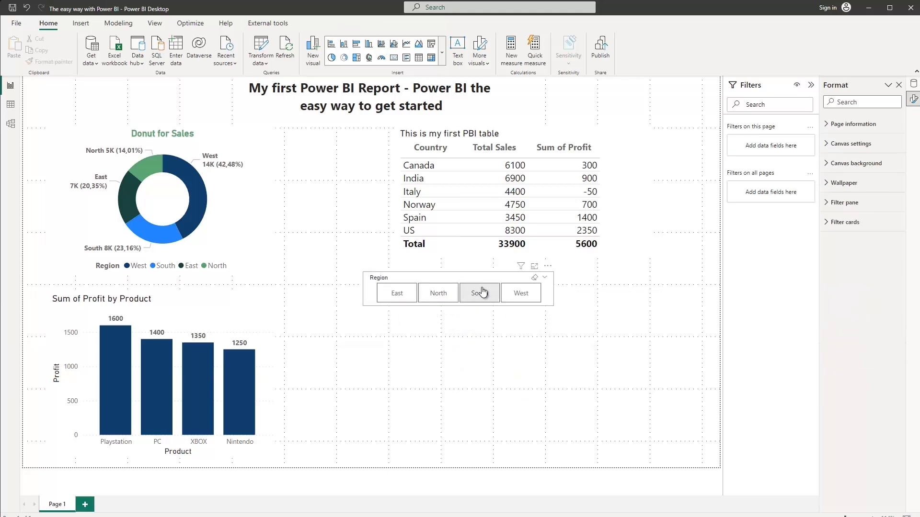
{"action": "left_click", "coordinate": [434, 297]}
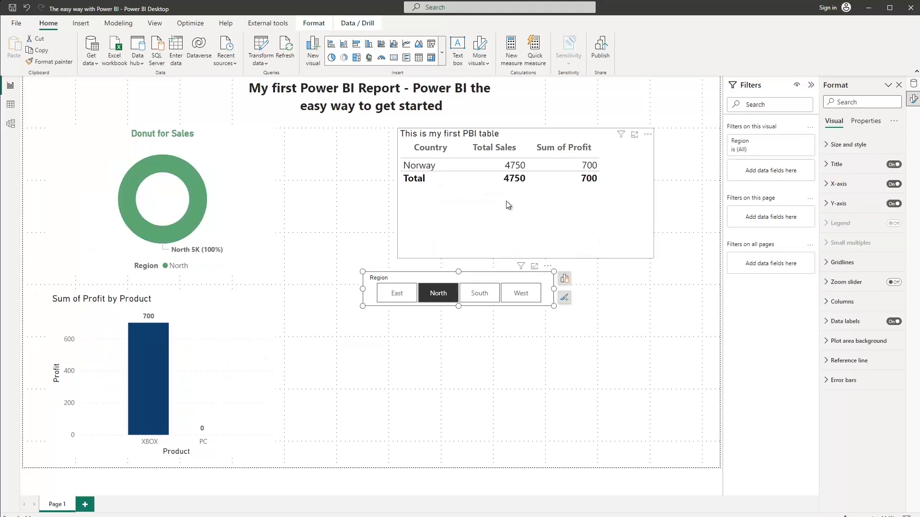
{"action": "left_click", "coordinate": [437, 296]}
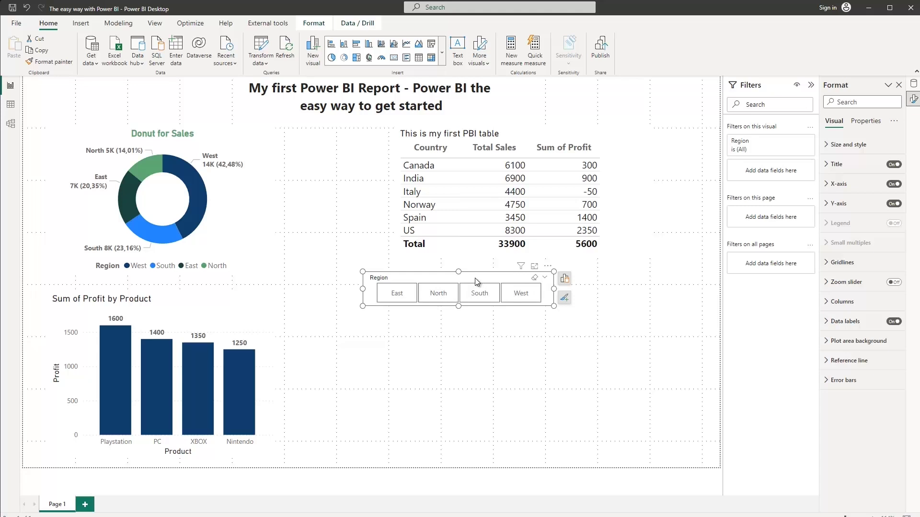
Step: Move the Region slicer to the upper corner of the page beside the report title, and deselect it
{"action": "left_click_drag", "start_coordinate": [477, 281], "coordinate": [530, 320]}
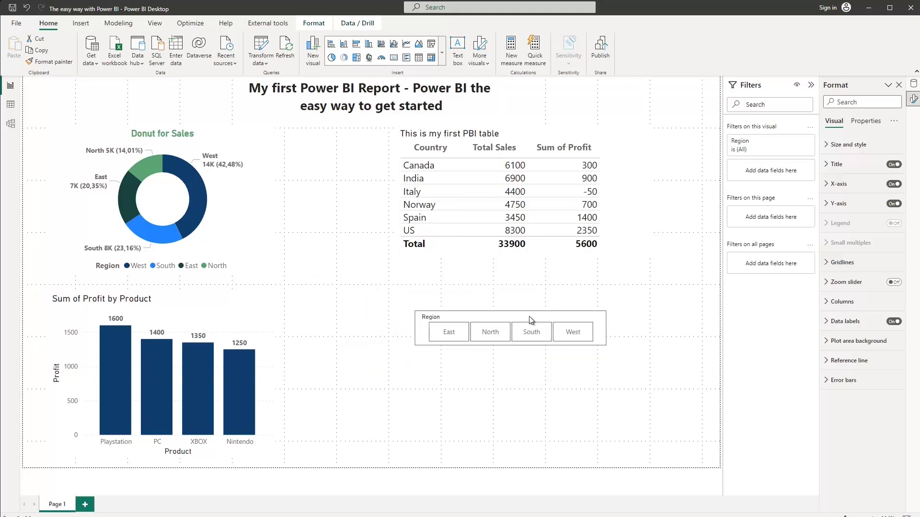
{"action": "left_click", "coordinate": [531, 320]}
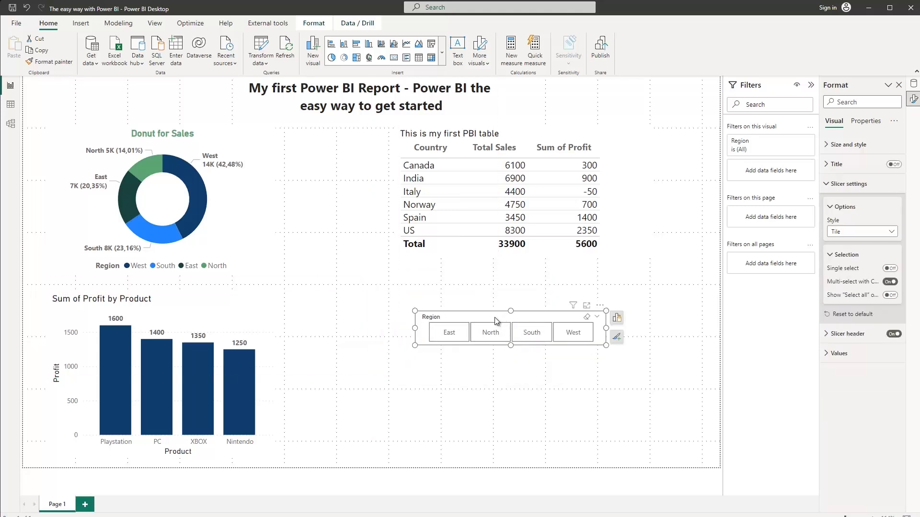
{"action": "mouse_move", "coordinate": [494, 317]}
{"action": "left_mouse_down"}
{"action": "mouse_move", "coordinate": [599, 175]}
{"action": "mouse_move", "coordinate": [621, 82]}
{"action": "left_mouse_up"}
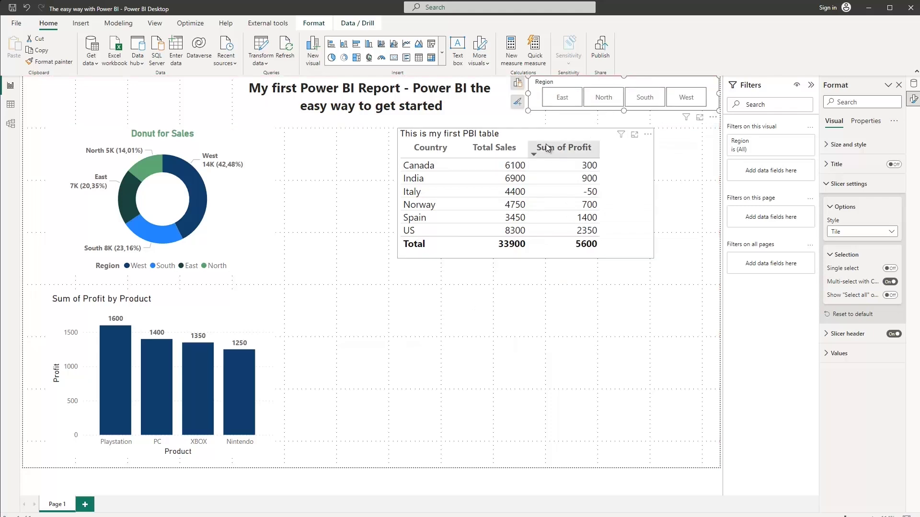
{"action": "left_click", "coordinate": [633, 446]}
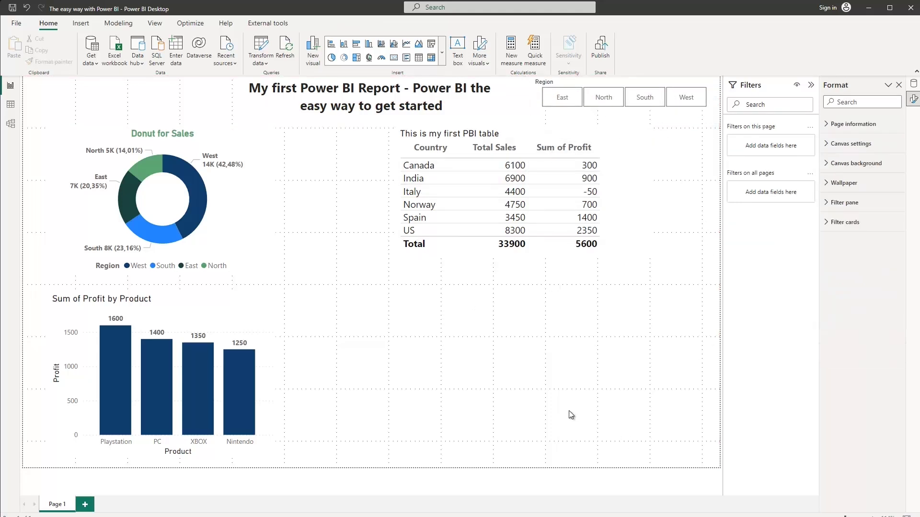
Step: Toggle the North tile on and off in the Region slicer, and filter the report by East and North together
{"action": "left_click", "coordinate": [605, 102]}
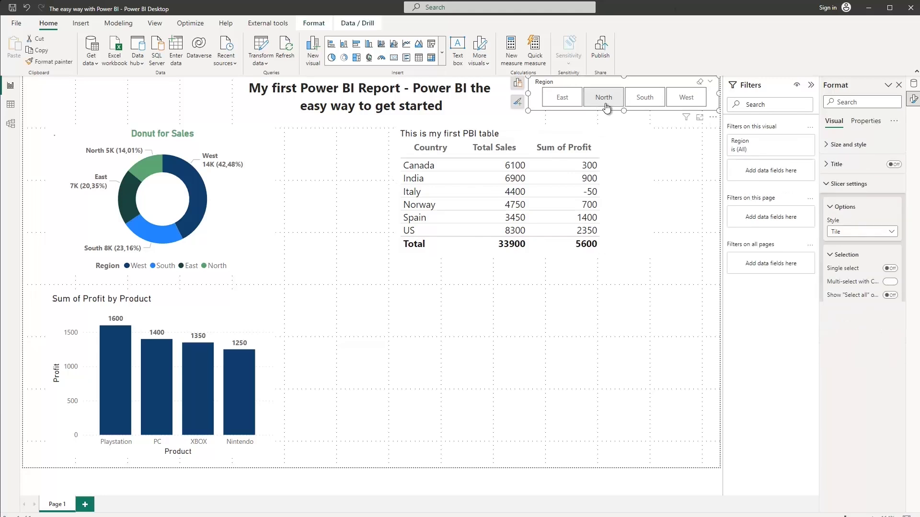
{"action": "left_click", "coordinate": [606, 103]}
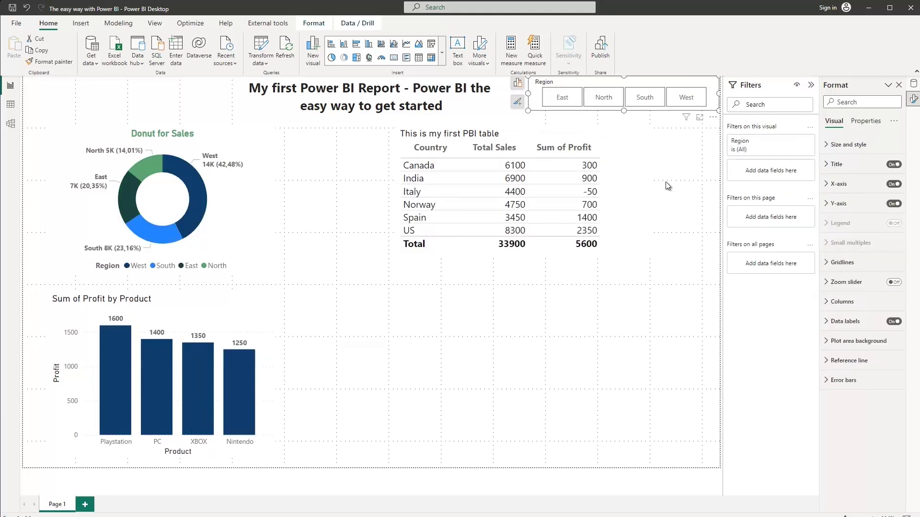
{"action": "left_click", "coordinate": [574, 104]}
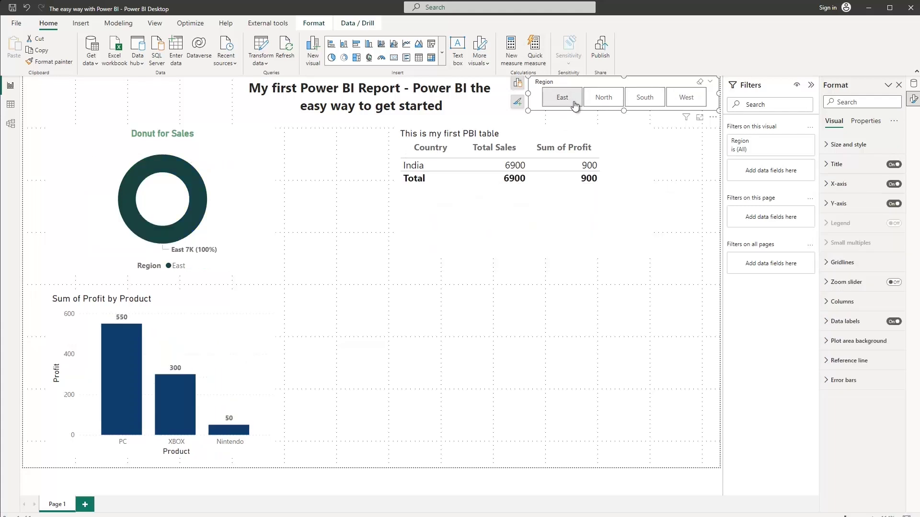
{"action": "left_click", "coordinate": [602, 103], "text": "ctrl"}
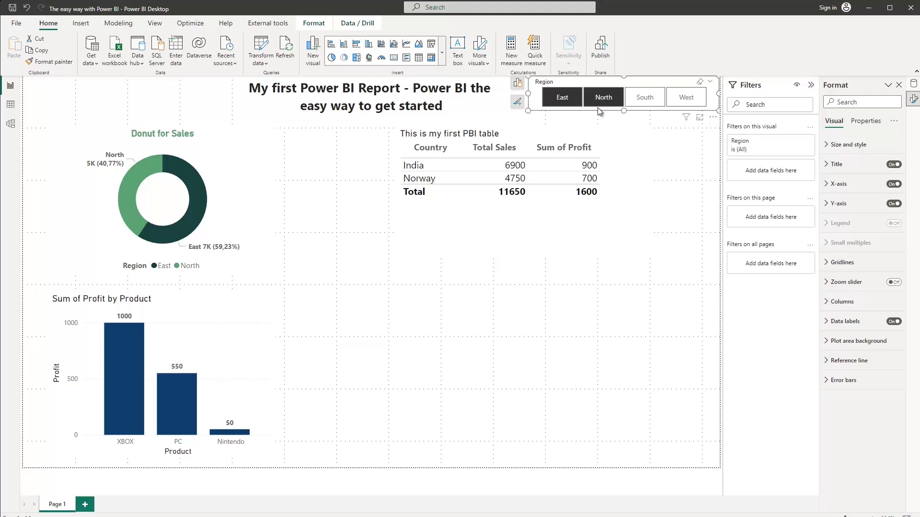
Step: Clear the Region slicer's selection and turn off its multi-select with CTRL option
{"action": "left_click", "coordinate": [702, 85]}
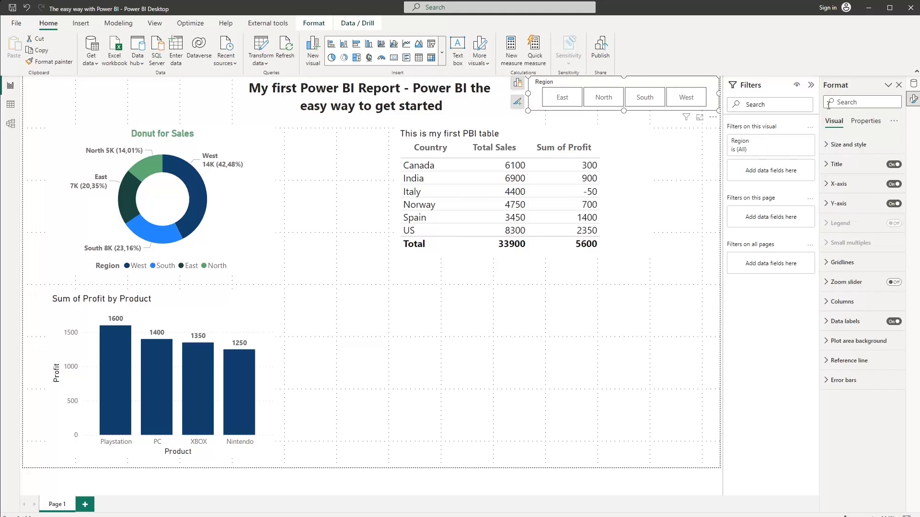
{"action": "mouse_move", "coordinate": [851, 227]}
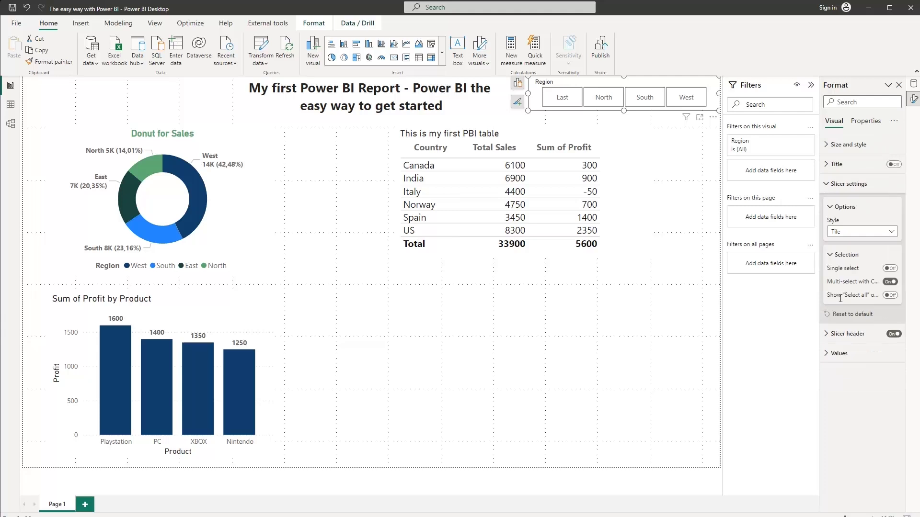
{"action": "mouse_move", "coordinate": [878, 281]}
{"action": "left_click", "coordinate": [889, 282]}
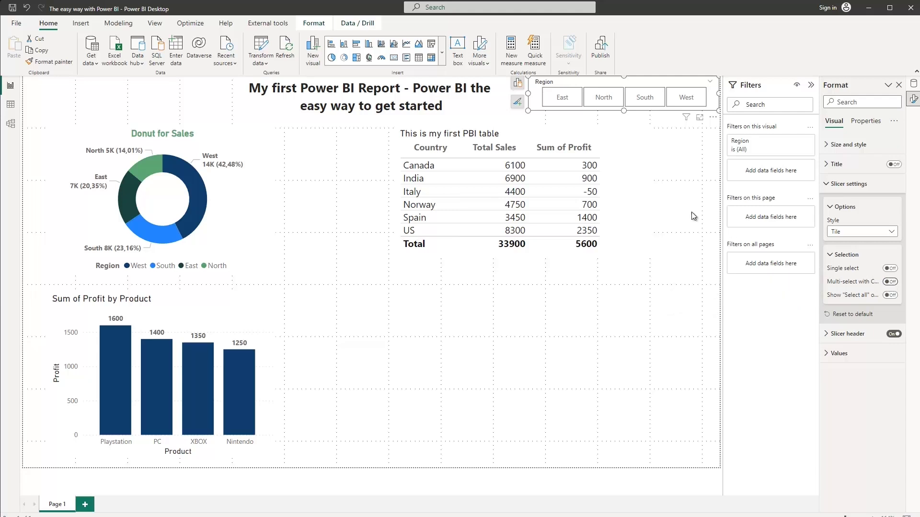
Step: Select East and North together in the Region slicer, toggle North off and on, and clear the selection
{"action": "left_click", "coordinate": [564, 99]}
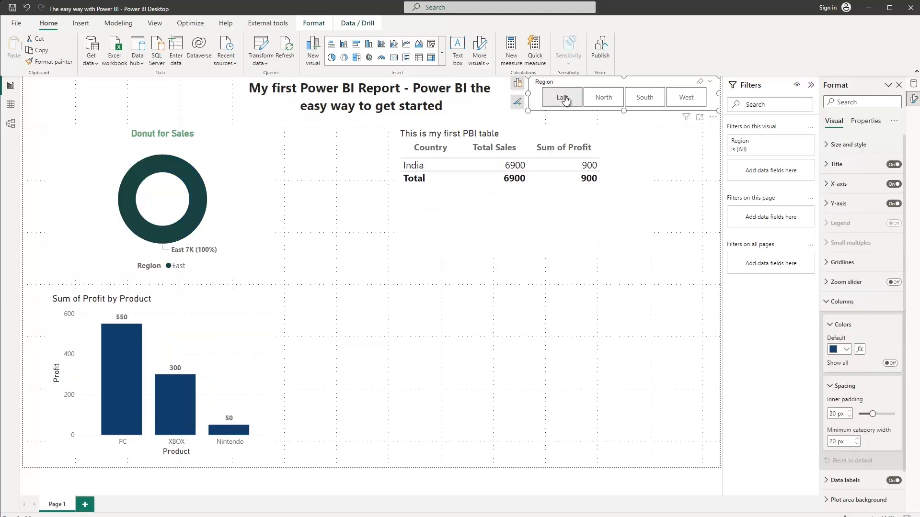
{"action": "left_click", "coordinate": [603, 98], "text": "ctrl"}
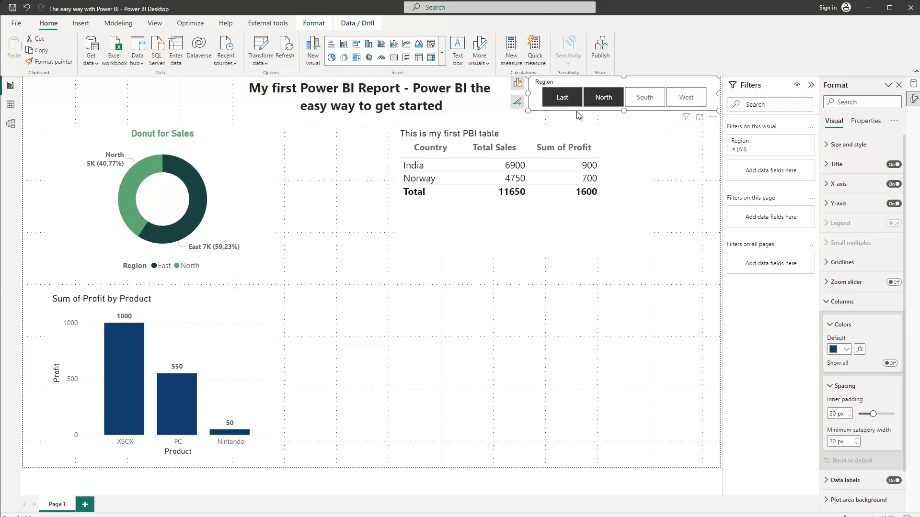
{"action": "left_click", "coordinate": [602, 99]}
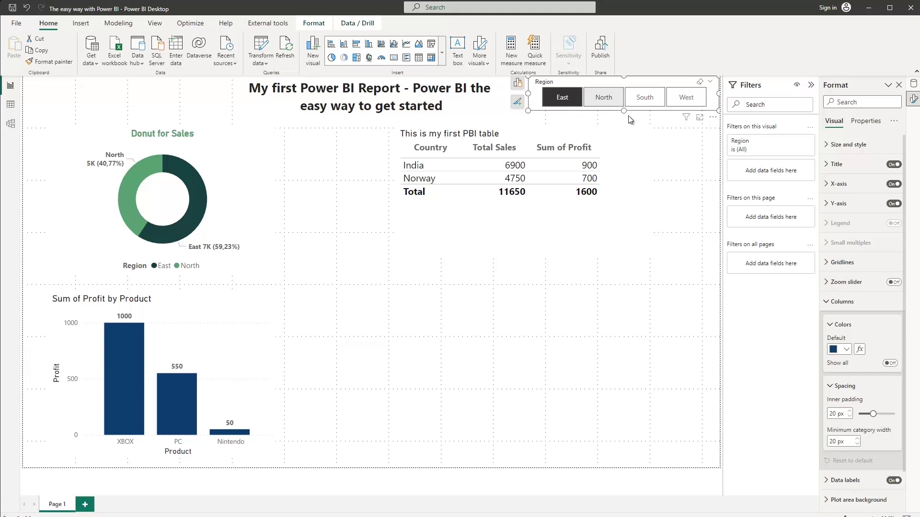
{"action": "left_click", "coordinate": [606, 103]}
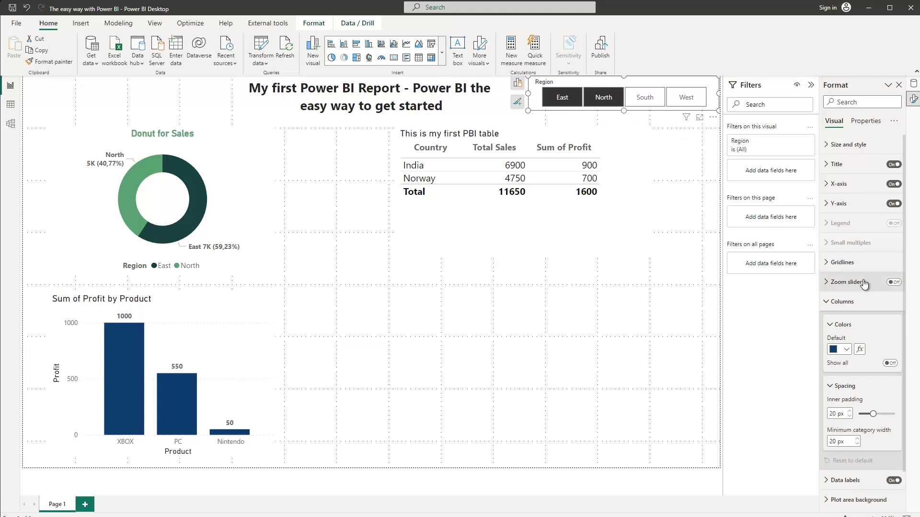
{"action": "scroll", "coordinate": [840, 288], "scroll_direction": "down", "scroll_amount": 1}
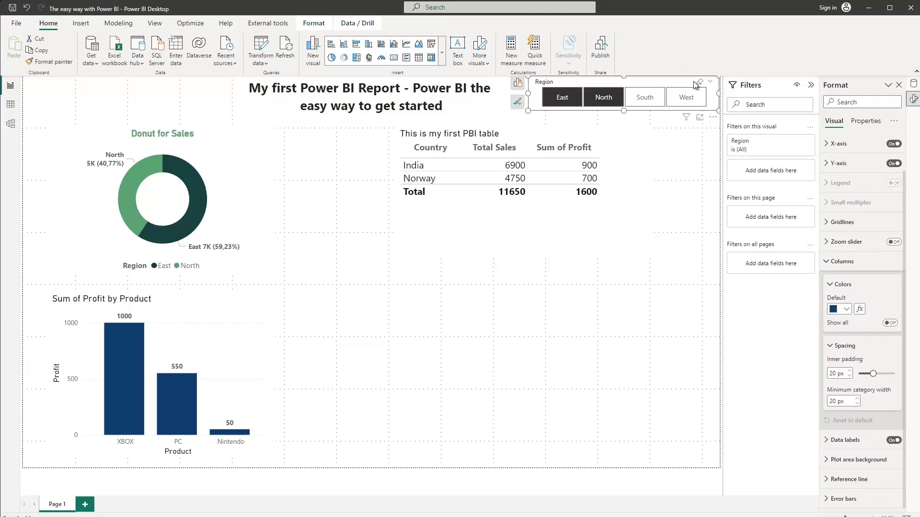
{"action": "left_click", "coordinate": [699, 83]}
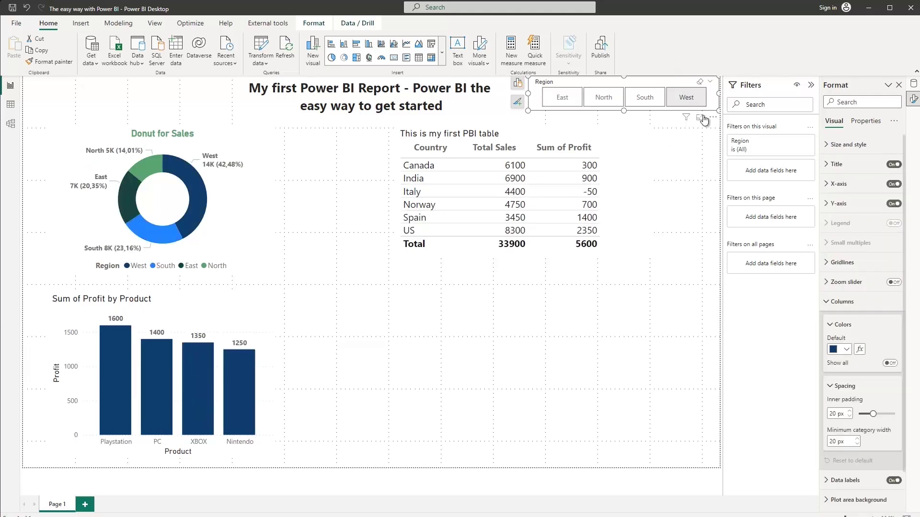
Step: Filter the report by the East tile alone, and remove that selection again
{"action": "scroll", "coordinate": [856, 307], "scroll_direction": "down", "scroll_amount": 2}
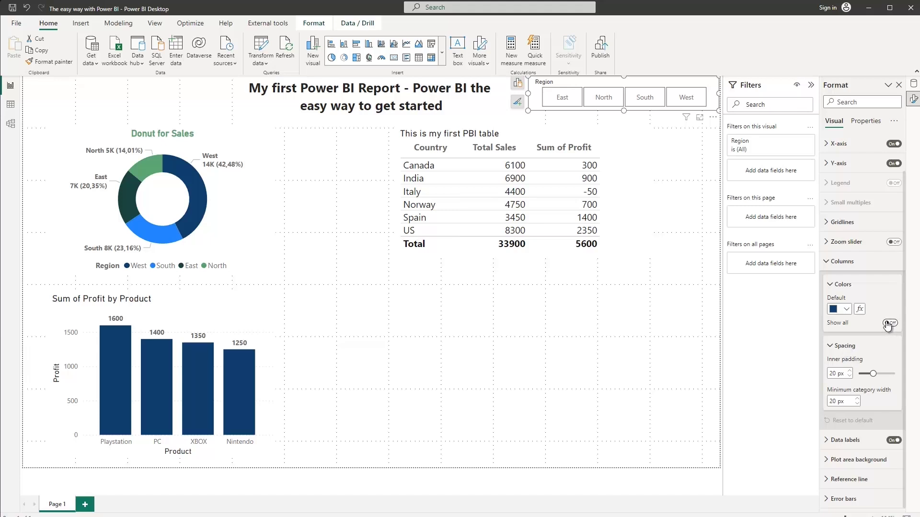
{"action": "left_click", "coordinate": [847, 311]}
{"action": "left_click", "coordinate": [844, 343]}
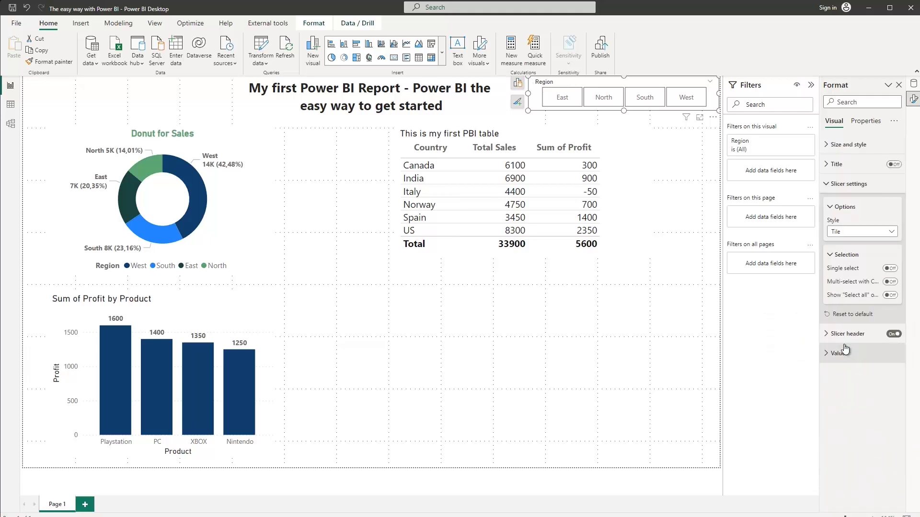
{"action": "left_click", "coordinate": [562, 97]}
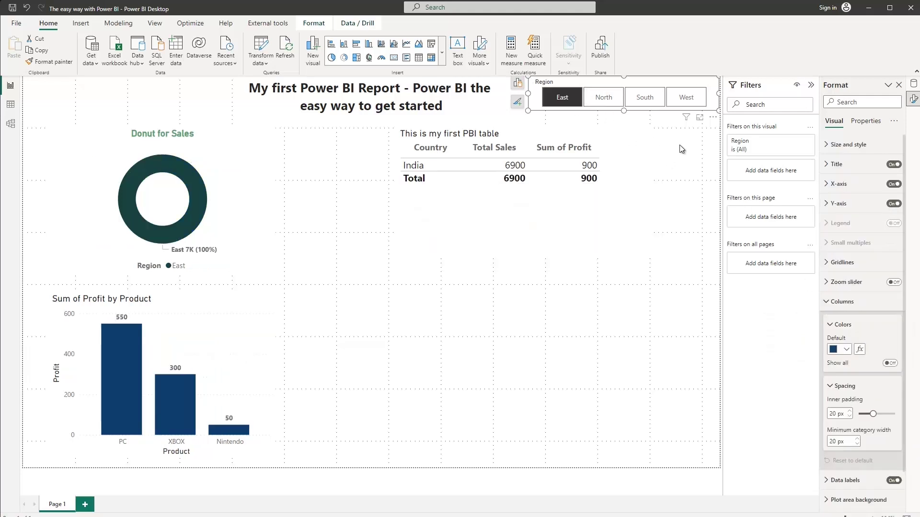
{"action": "left_click", "coordinate": [563, 99]}
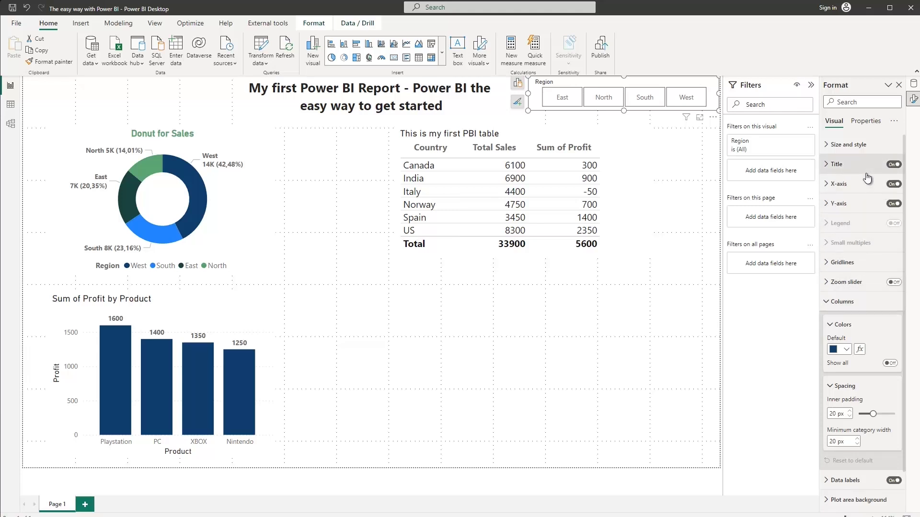
Step: Toggle the Region slicer's title on and back off, and move the slicer slightly down on the page
{"action": "left_click", "coordinate": [891, 165]}
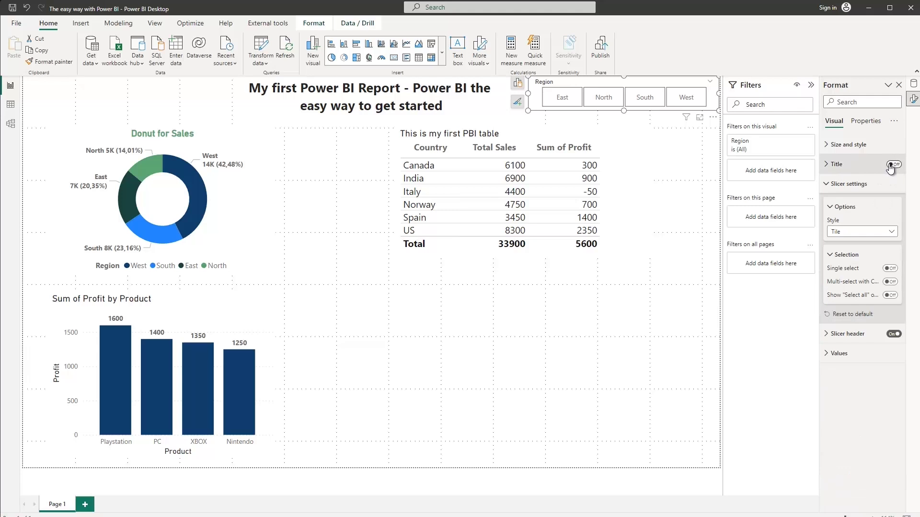
{"action": "left_click", "coordinate": [891, 165]}
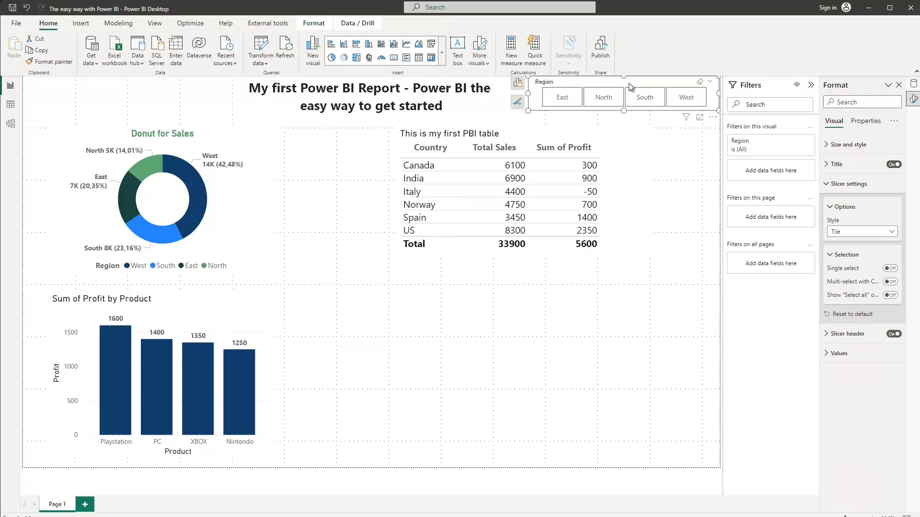
{"action": "left_click_drag", "start_coordinate": [628, 83], "coordinate": [624, 91]}
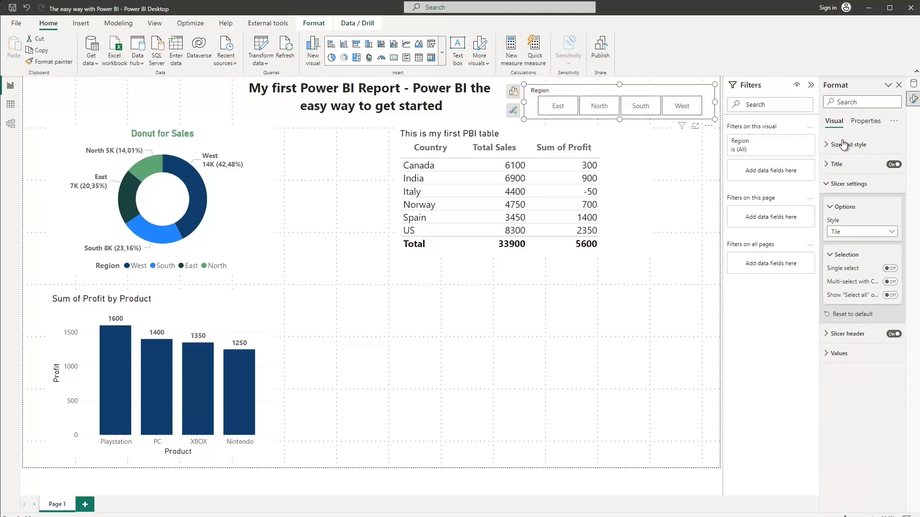
{"action": "left_click", "coordinate": [885, 169]}
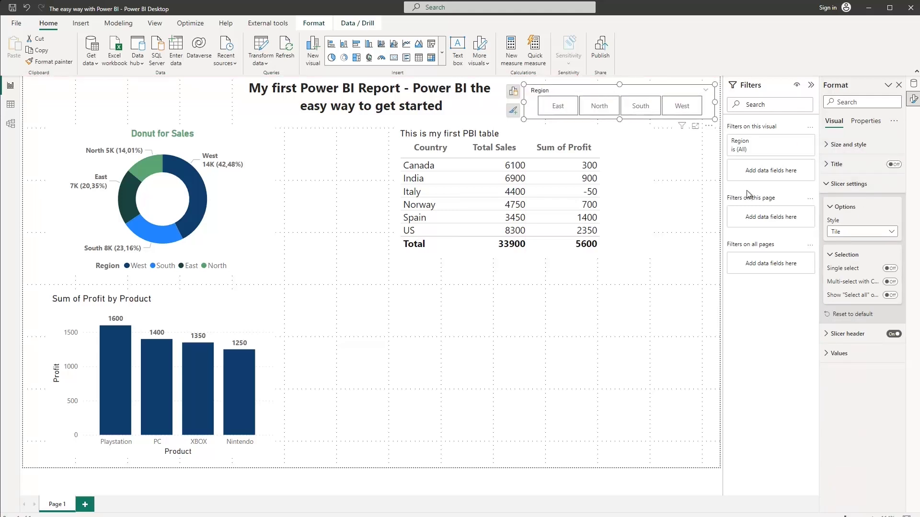
Step: Keep the Region slicer's Tile style and turn on its "Select all" option
{"action": "left_click", "coordinate": [860, 233]}
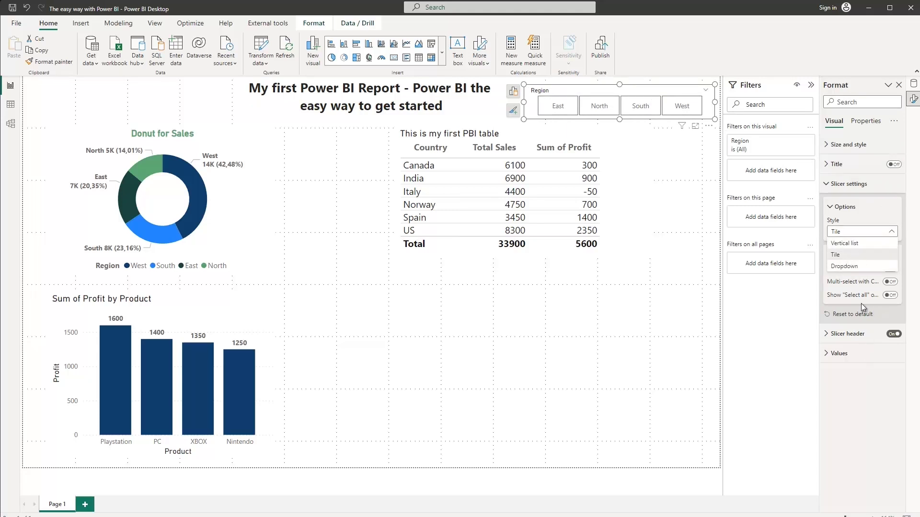
{"action": "left_click", "coordinate": [861, 206]}
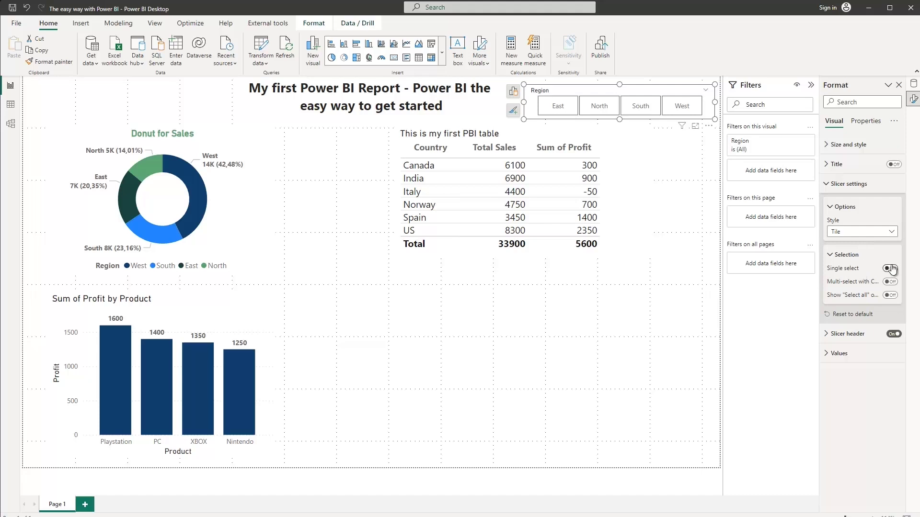
{"action": "left_click", "coordinate": [890, 296]}
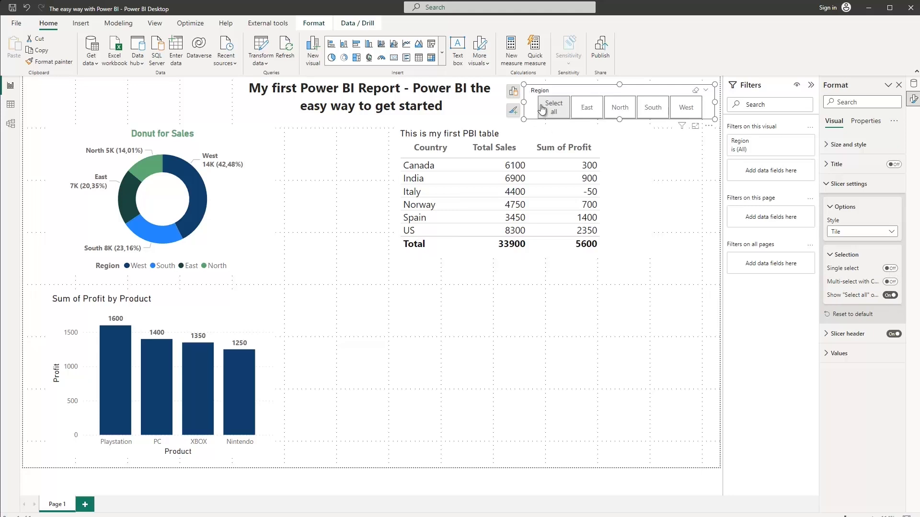
Step: Try the North tile and select all regions in the slicer, and reduce its height to just the row of tiles
{"action": "left_click", "coordinate": [625, 111]}
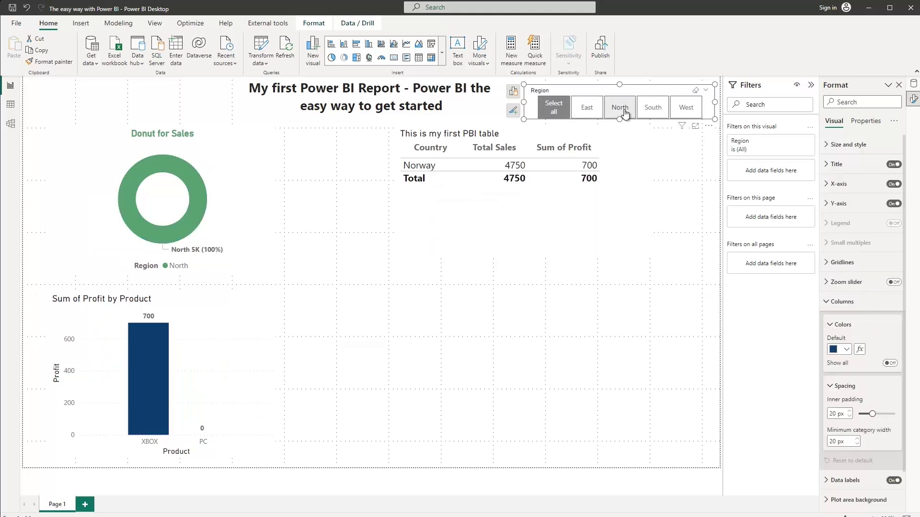
{"action": "left_click", "coordinate": [551, 108]}
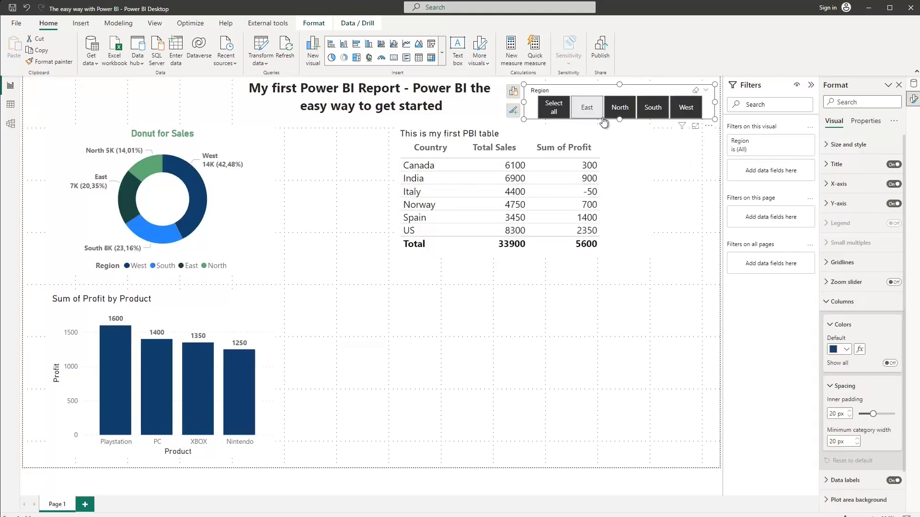
{"action": "left_click", "coordinate": [618, 116]}
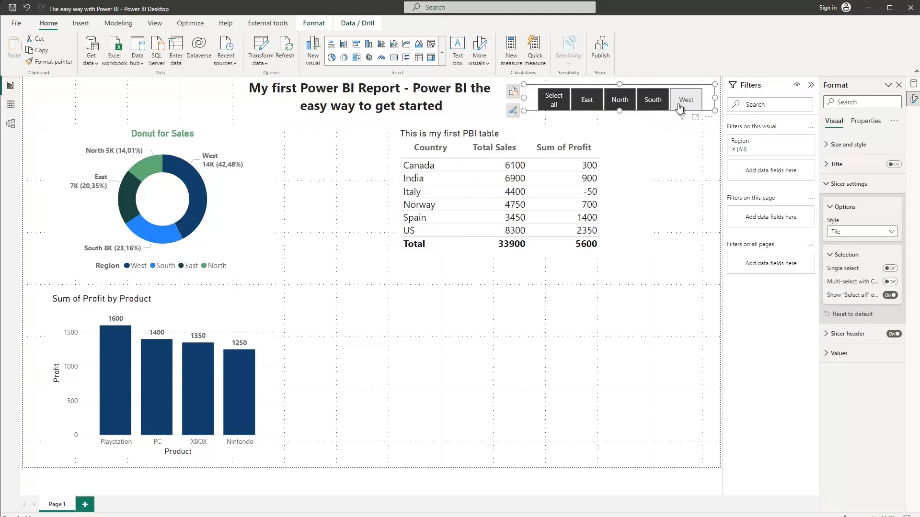
{"action": "left_click", "coordinate": [654, 296]}
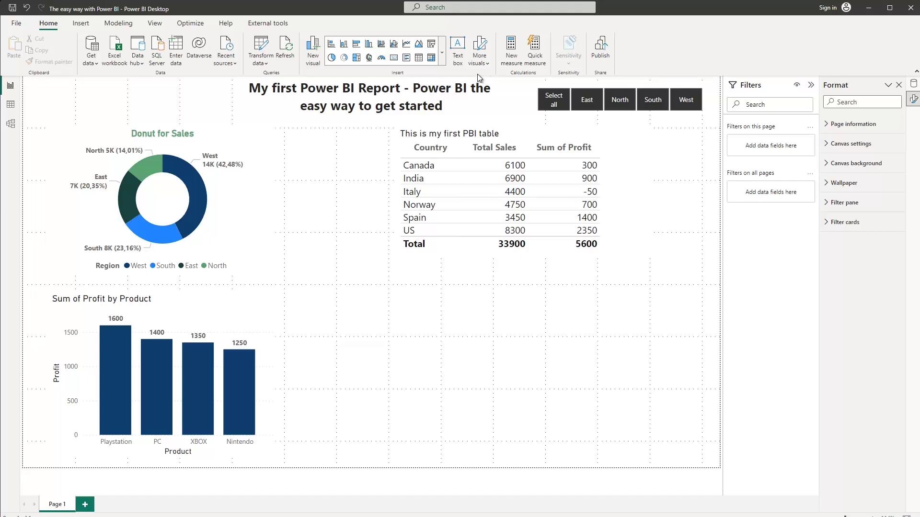
Step: Insert a multi-row card and place it below the table on the report page
{"action": "left_click", "coordinate": [444, 58]}
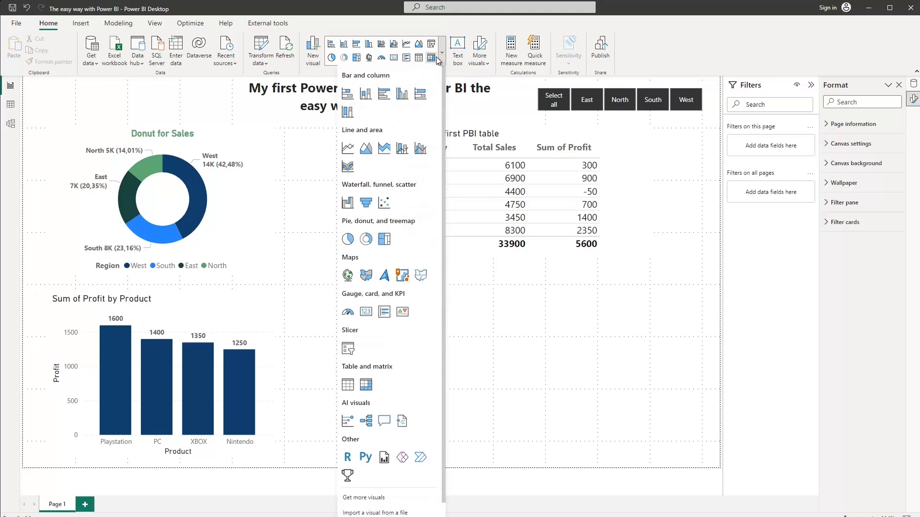
{"action": "scroll", "coordinate": [368, 247], "scroll_direction": "down", "scroll_amount": 1}
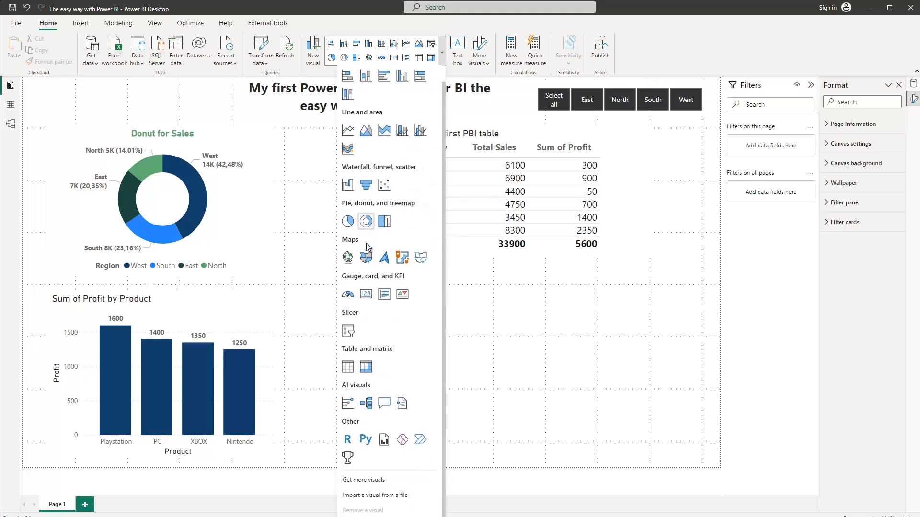
{"action": "left_click", "coordinate": [385, 297]}
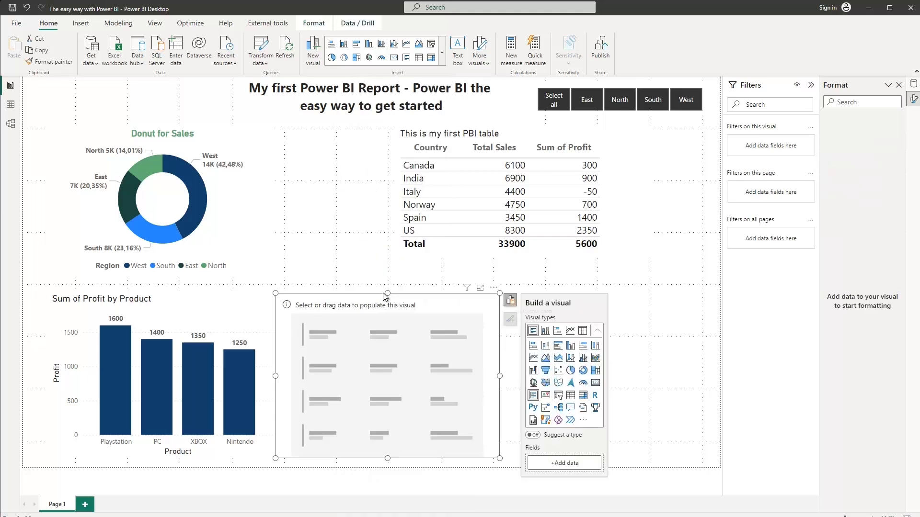
{"action": "left_click_drag", "start_coordinate": [436, 301], "coordinate": [537, 284]}
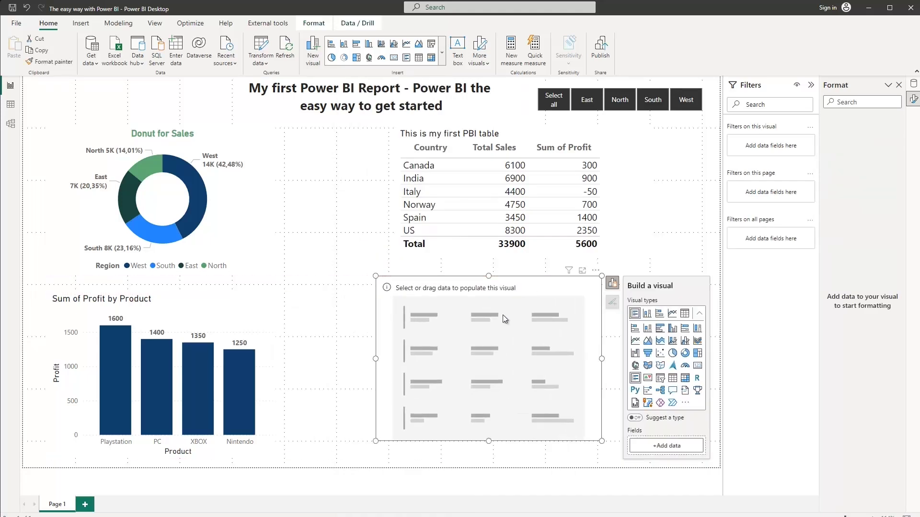
Step: Add the Sales and Profit fields from GamingTbl to the multi-row card, and shift the card slightly up and to the left
{"action": "left_click", "coordinate": [665, 446]}
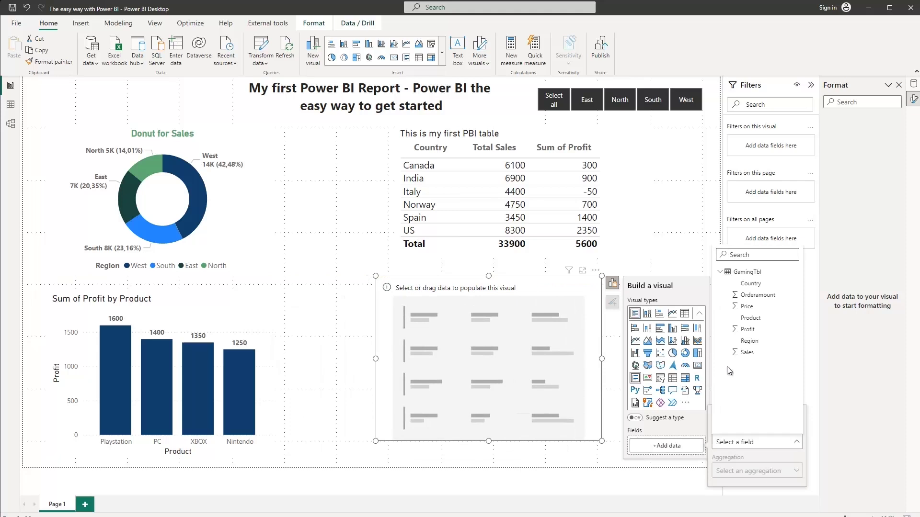
{"action": "left_click", "coordinate": [750, 355]}
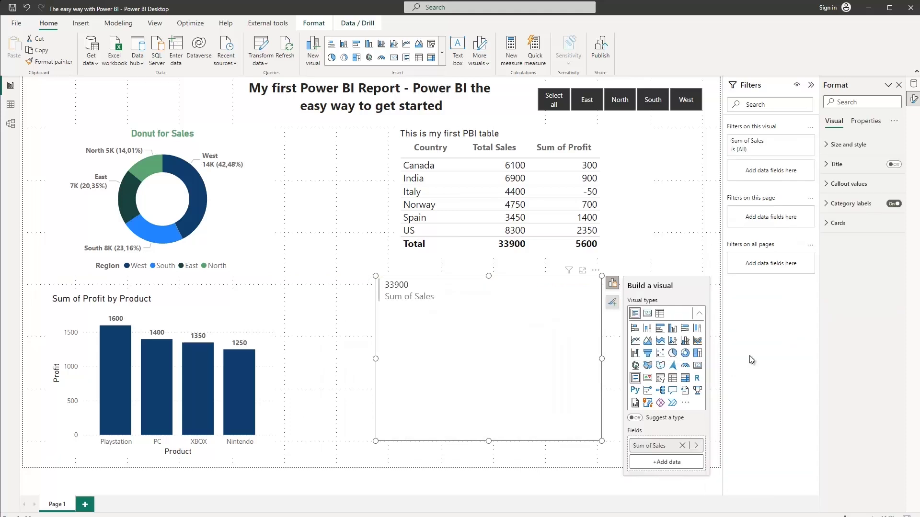
{"action": "left_click", "coordinate": [670, 461]}
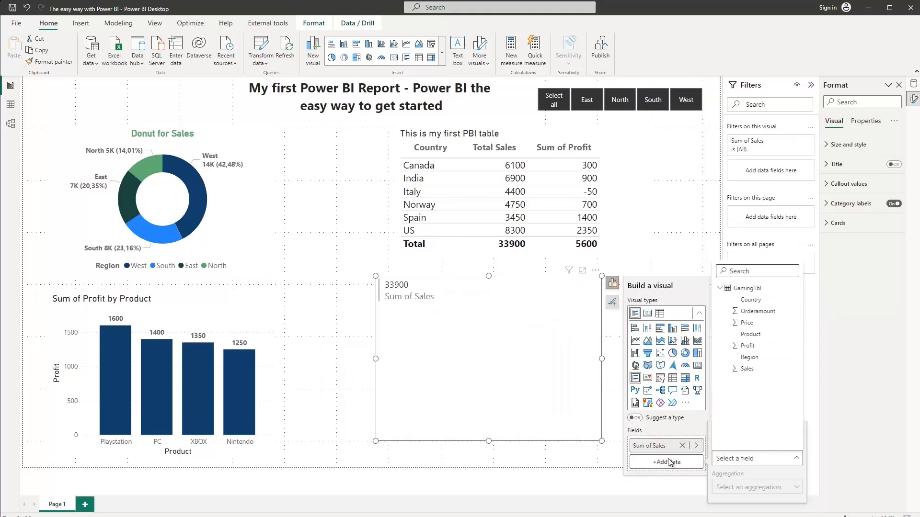
{"action": "left_click", "coordinate": [746, 346]}
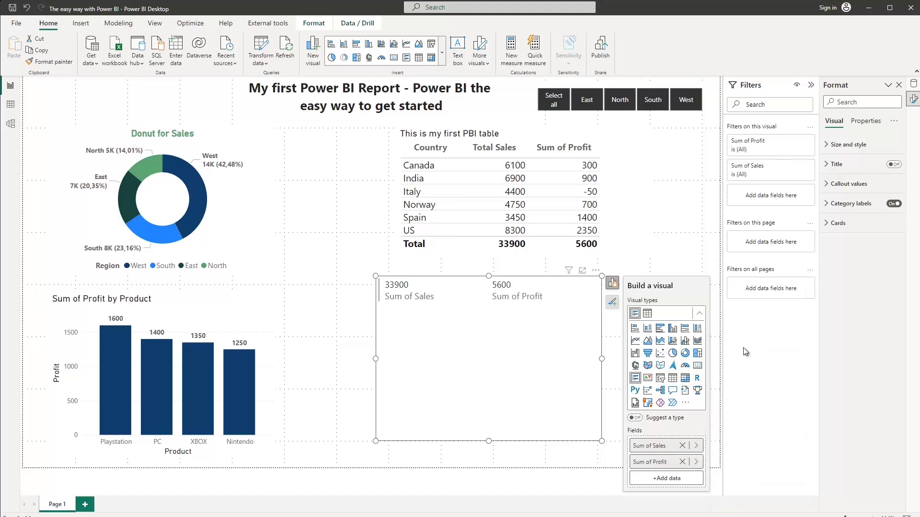
{"action": "left_click", "coordinate": [697, 461]}
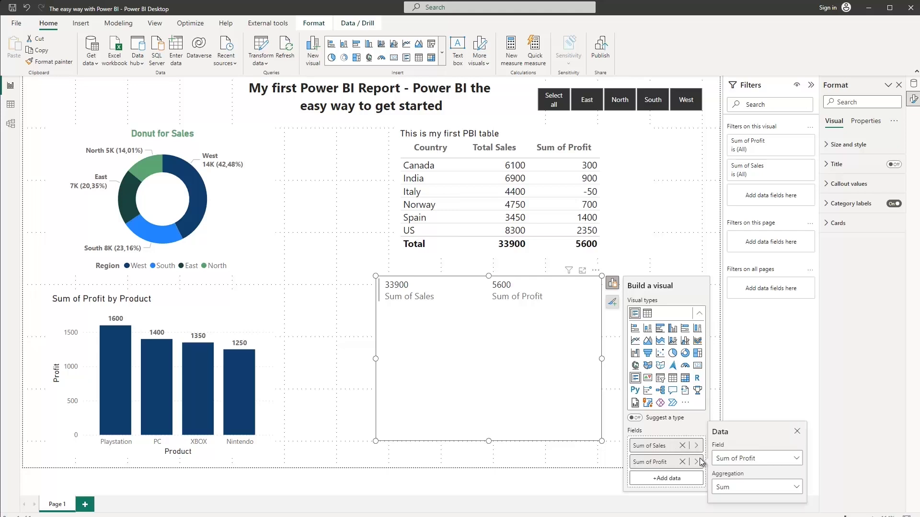
{"action": "left_click", "coordinate": [576, 298]}
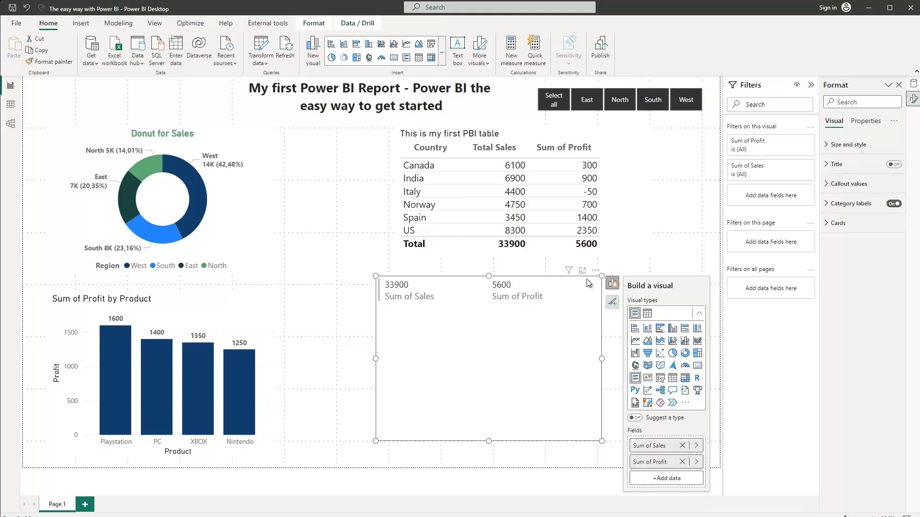
{"action": "left_click_drag", "start_coordinate": [601, 284], "coordinate": [593, 279]}
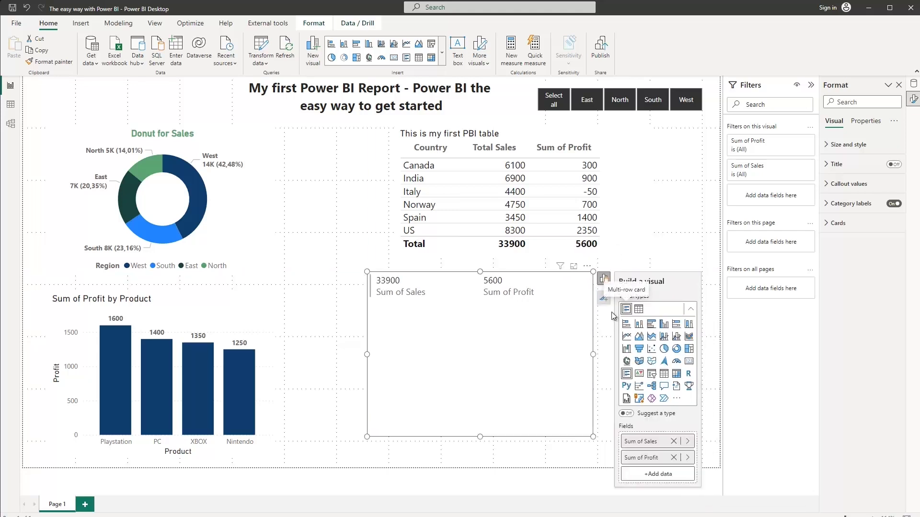
Step: Add the Price field from GamingTbl to the multi-row card and reduce the card's height to a single row of values
{"action": "left_click", "coordinate": [649, 474]}
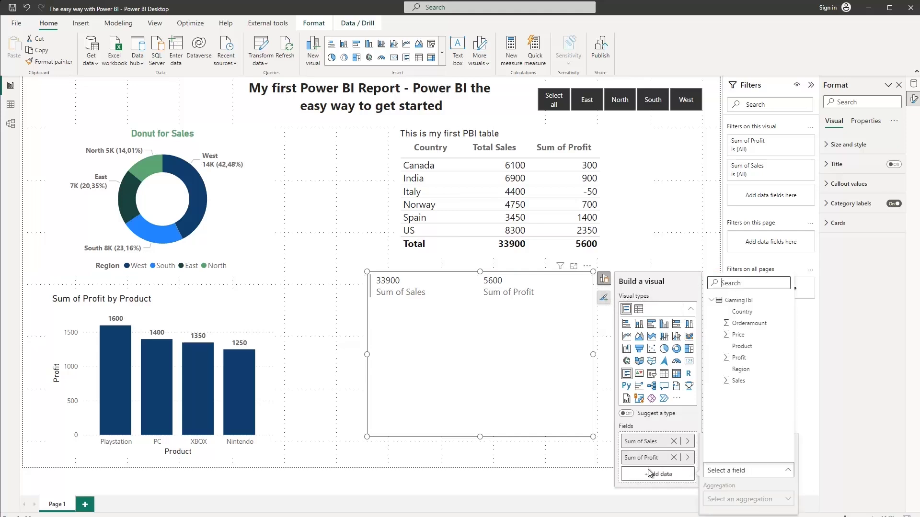
{"action": "left_click", "coordinate": [740, 337]}
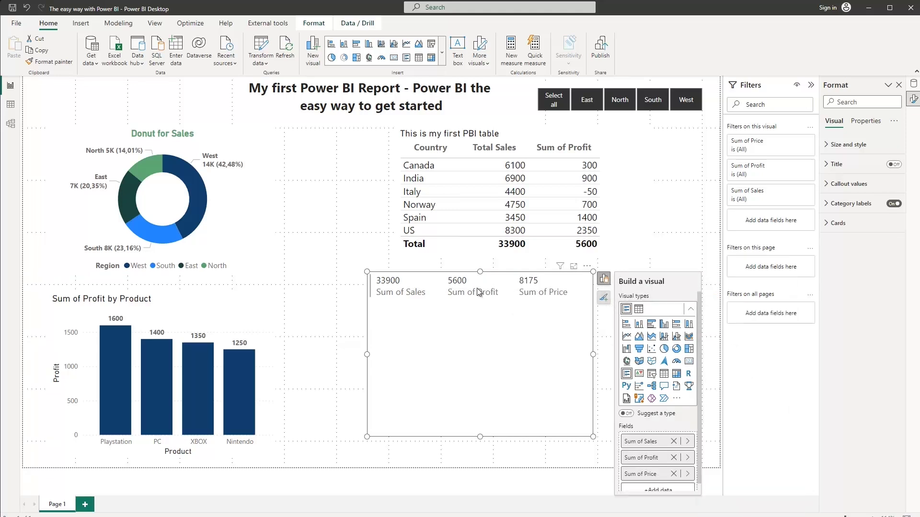
{"action": "left_click_drag", "start_coordinate": [480, 437], "coordinate": [480, 312]}
Step: Move the table to the lower part of the page and place the multi-row card above it, just under the Region slicer
{"action": "left_click_drag", "start_coordinate": [504, 282], "coordinate": [495, 309]}
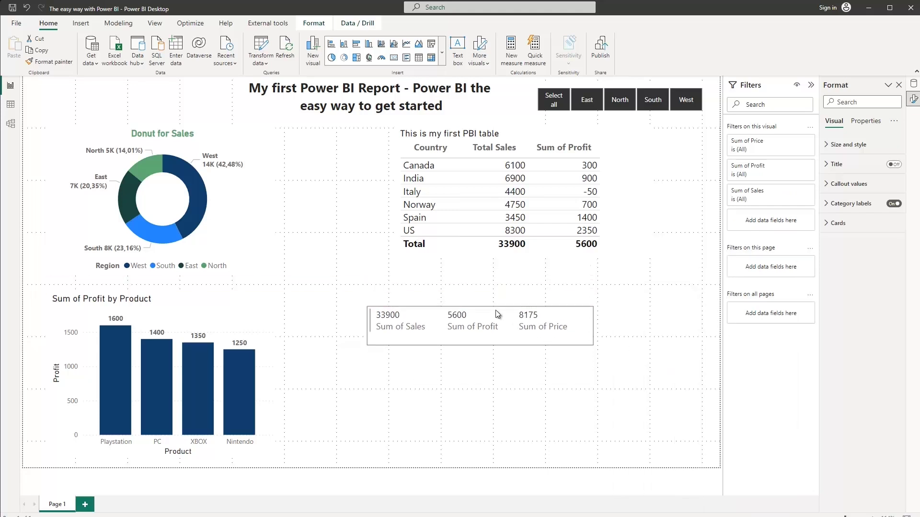
{"action": "left_click", "coordinate": [549, 161]}
{"action": "left_click_drag", "start_coordinate": [550, 135], "coordinate": [549, 342]}
{"action": "left_click", "coordinate": [499, 316]}
{"action": "left_click_drag", "start_coordinate": [498, 316], "coordinate": [538, 140]}
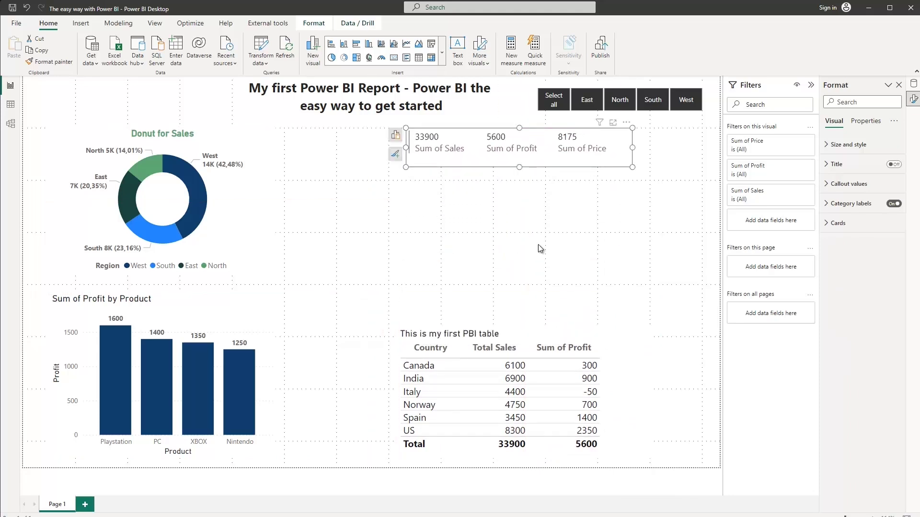
Step: Try sorting the table by Sum of Profit in descending and ascending order
{"action": "left_click", "coordinate": [532, 345]}
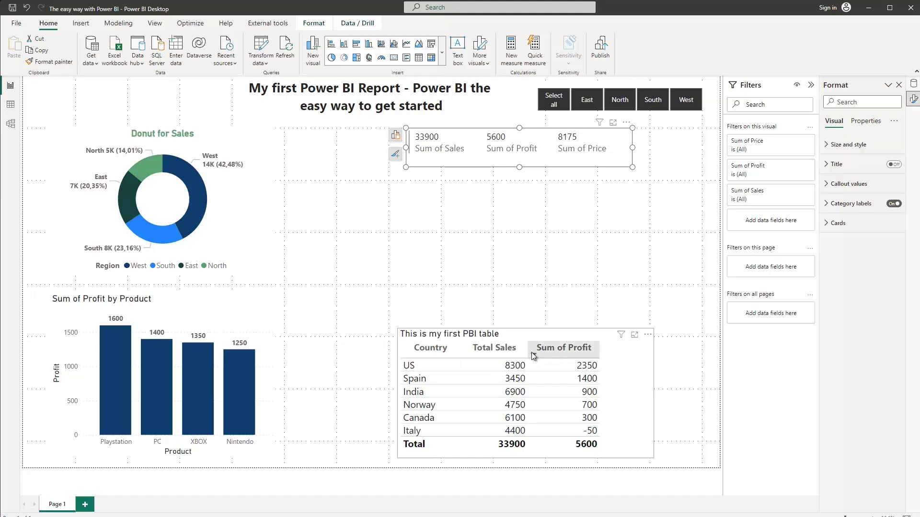
{"action": "left_click", "coordinate": [532, 356]}
{"action": "left_click", "coordinate": [533, 355]}
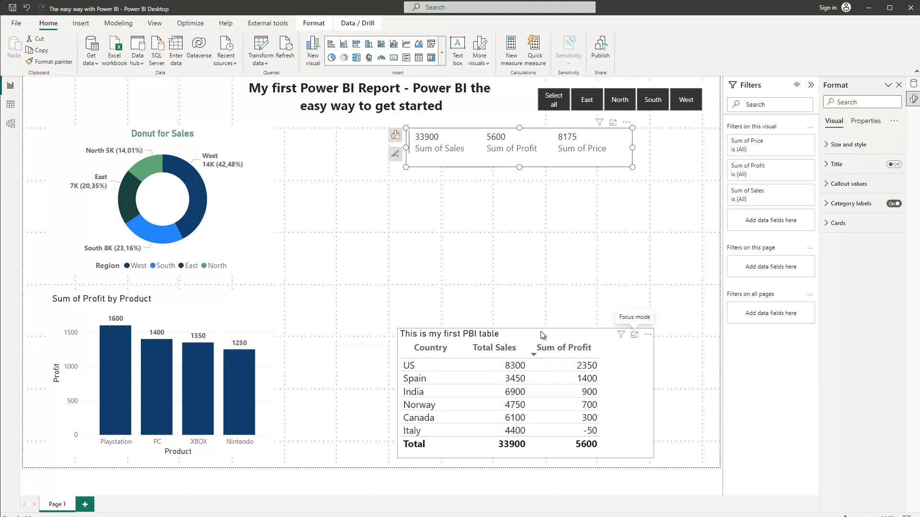
{"action": "left_click", "coordinate": [531, 350]}
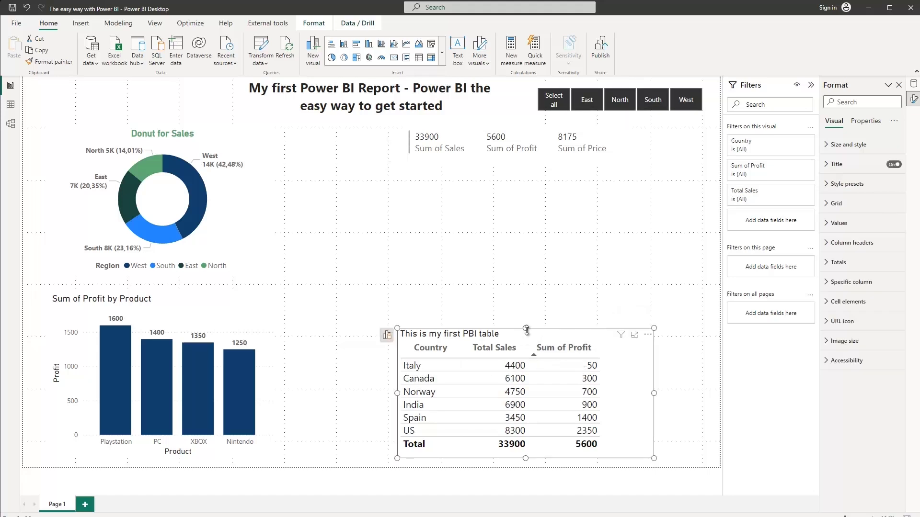
Step: Extend the table upward toward the multi-row card and sort it by Country in ascending order
{"action": "left_click_drag", "start_coordinate": [526, 330], "coordinate": [526, 219]}
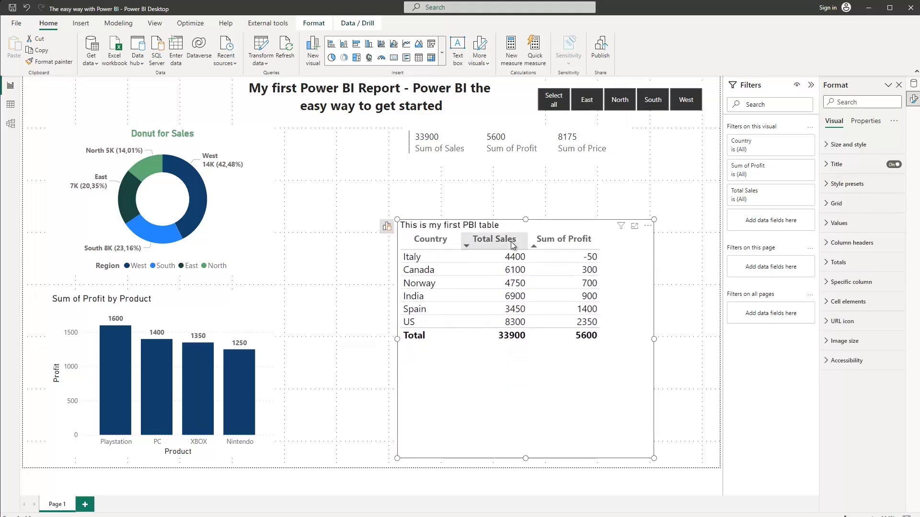
{"action": "left_click", "coordinate": [535, 246]}
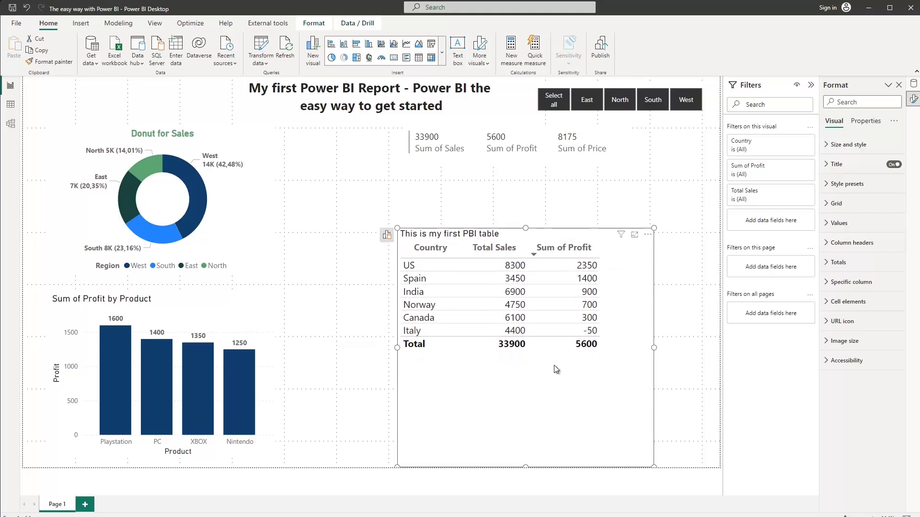
{"action": "left_click", "coordinate": [648, 234]}
{"action": "mouse_move", "coordinate": [687, 330]}
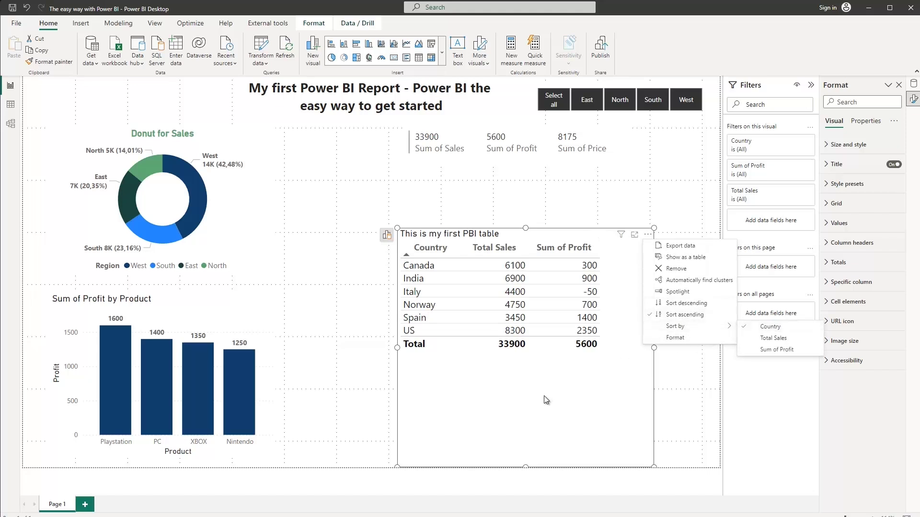
{"action": "left_click", "coordinate": [512, 405]}
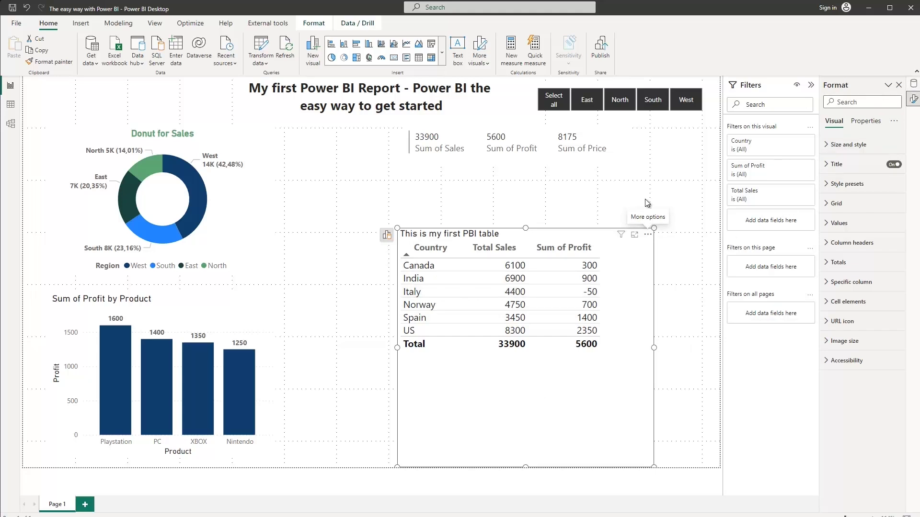
Step: Add the Product field to the table and place it directly after Country in the column order
{"action": "left_click", "coordinate": [914, 85]}
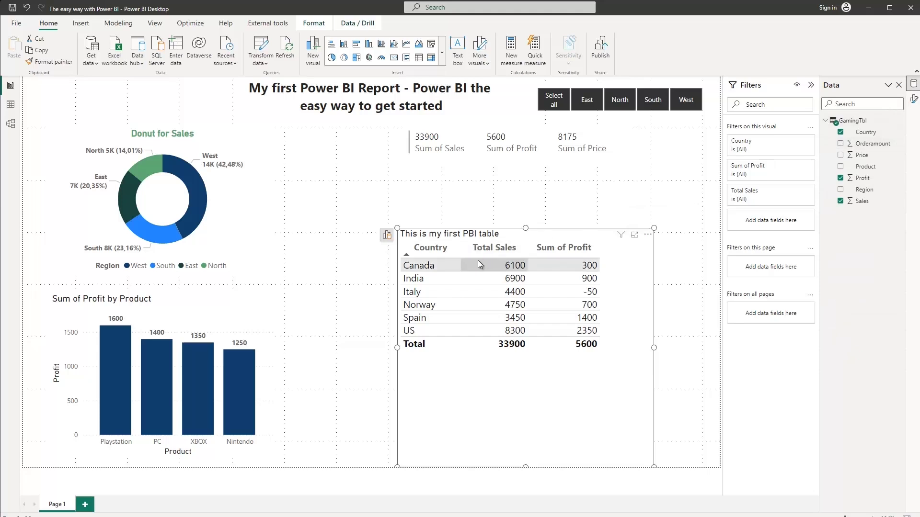
{"action": "left_click_drag", "start_coordinate": [444, 382], "coordinate": [447, 382]}
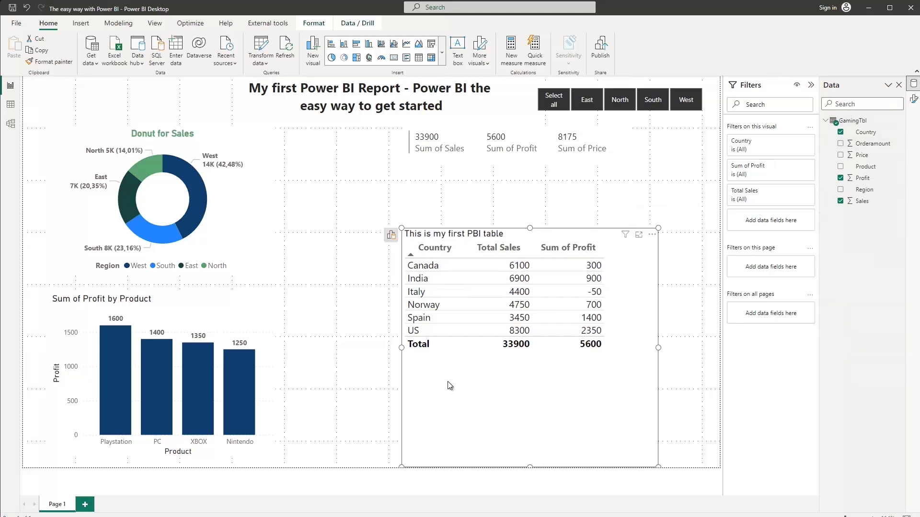
{"action": "left_click", "coordinate": [390, 240]}
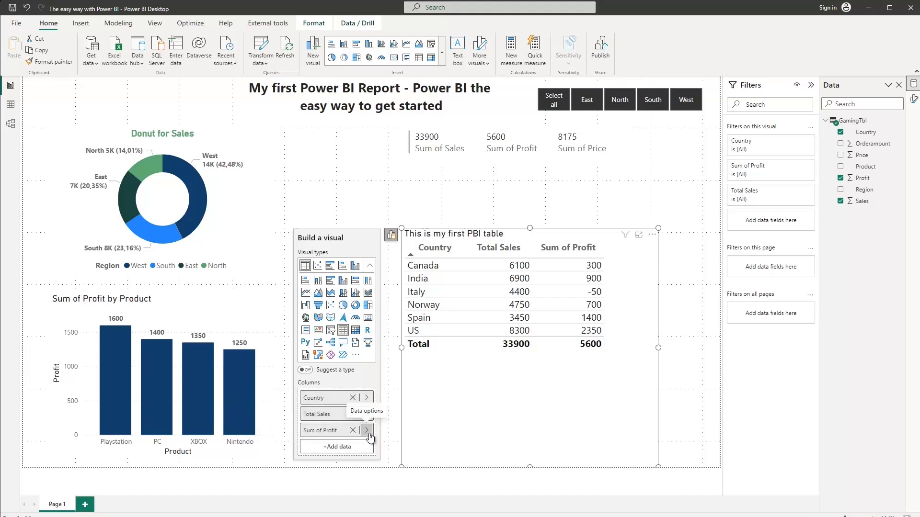
{"action": "left_click", "coordinate": [360, 447]}
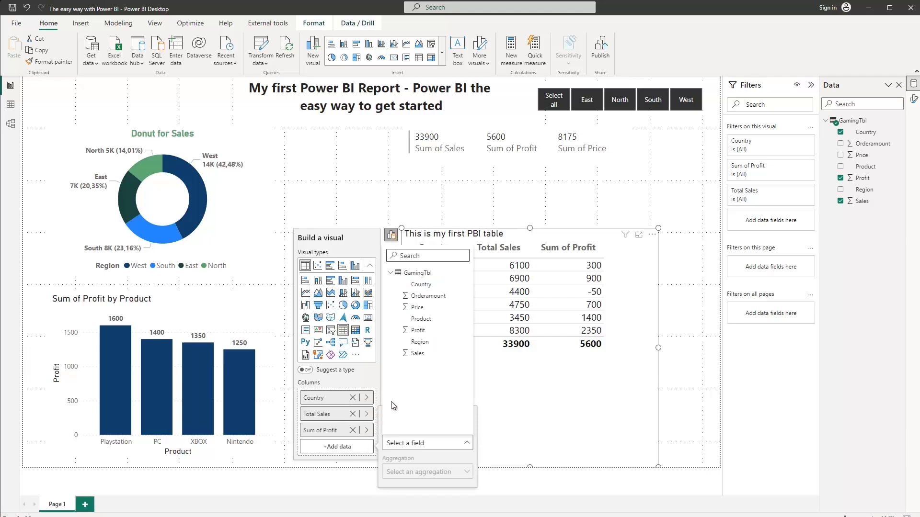
{"action": "left_click", "coordinate": [421, 319]}
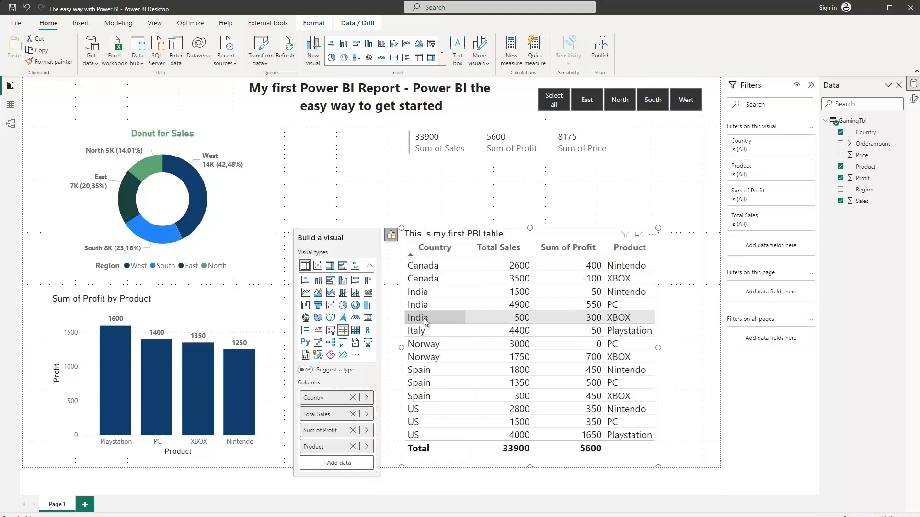
{"action": "left_click_drag", "start_coordinate": [337, 450], "coordinate": [324, 411]}
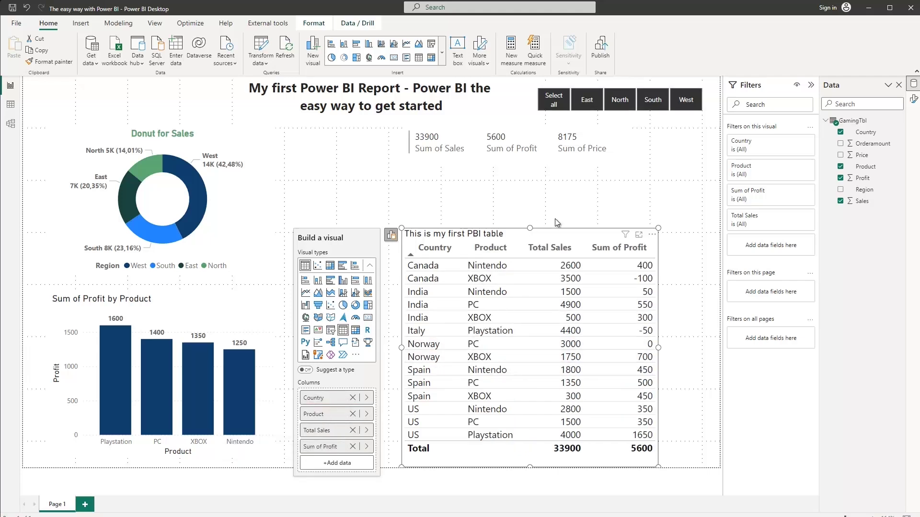
Step: Move the table up slightly, then align the multi-row card with the table's left edge and widen it to match the table
{"action": "left_click", "coordinate": [546, 208]}
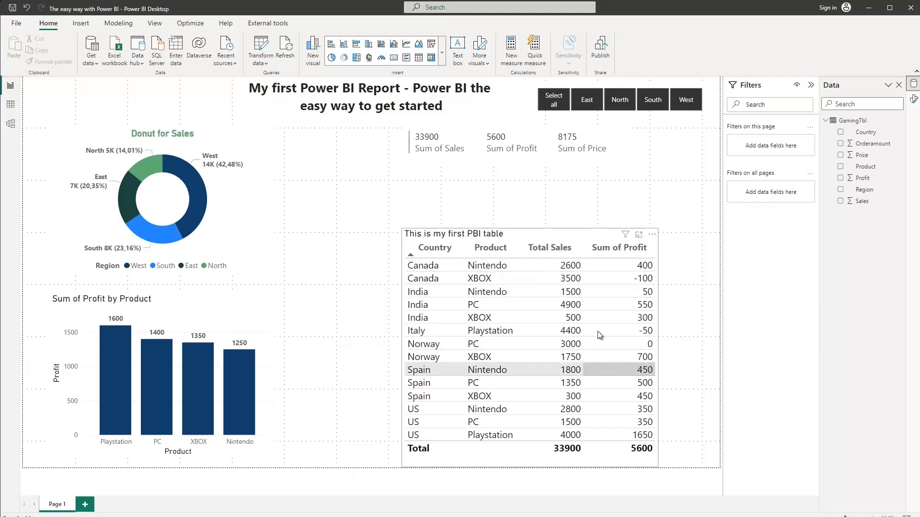
{"action": "left_click_drag", "start_coordinate": [562, 233], "coordinate": [553, 211]}
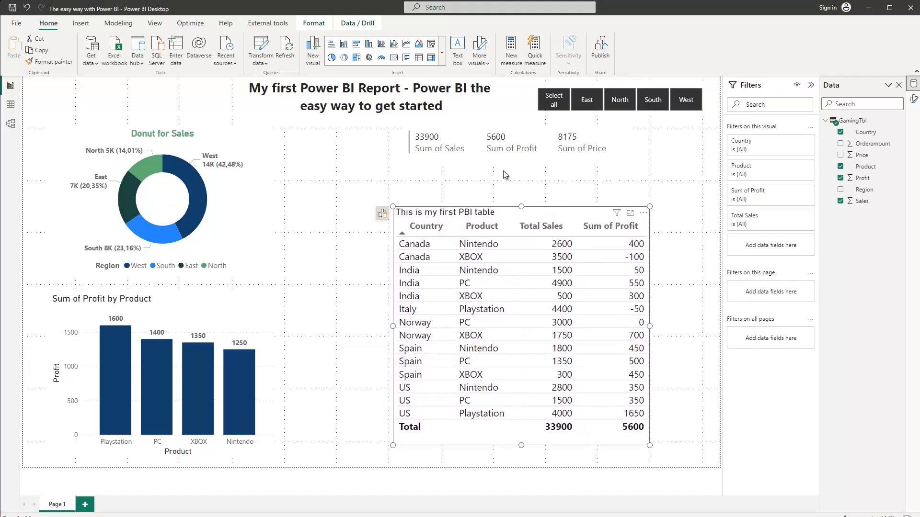
{"action": "left_click", "coordinate": [619, 138]}
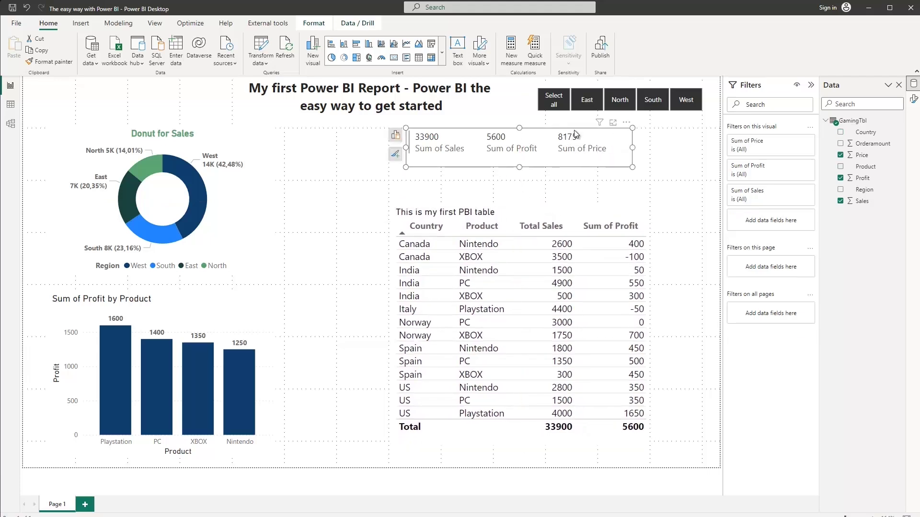
{"action": "left_click_drag", "start_coordinate": [628, 124], "coordinate": [615, 130]}
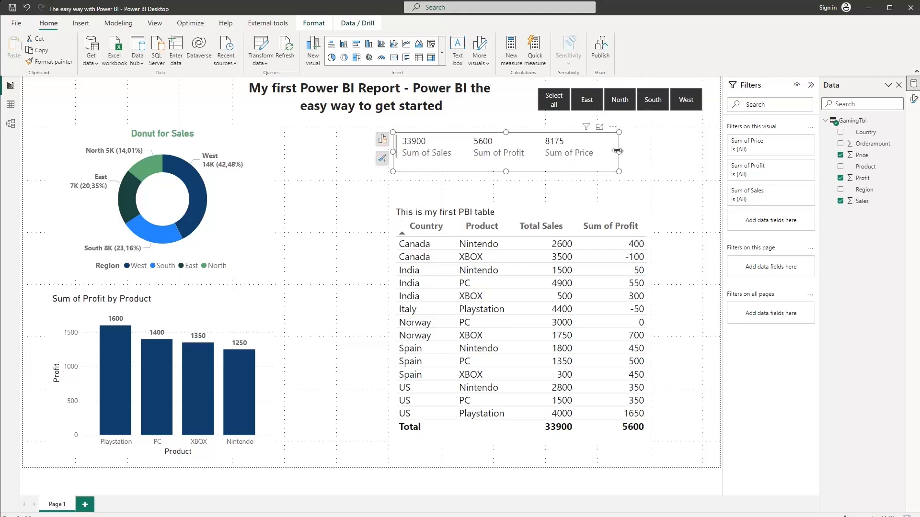
{"action": "left_click_drag", "start_coordinate": [618, 152], "coordinate": [646, 156]}
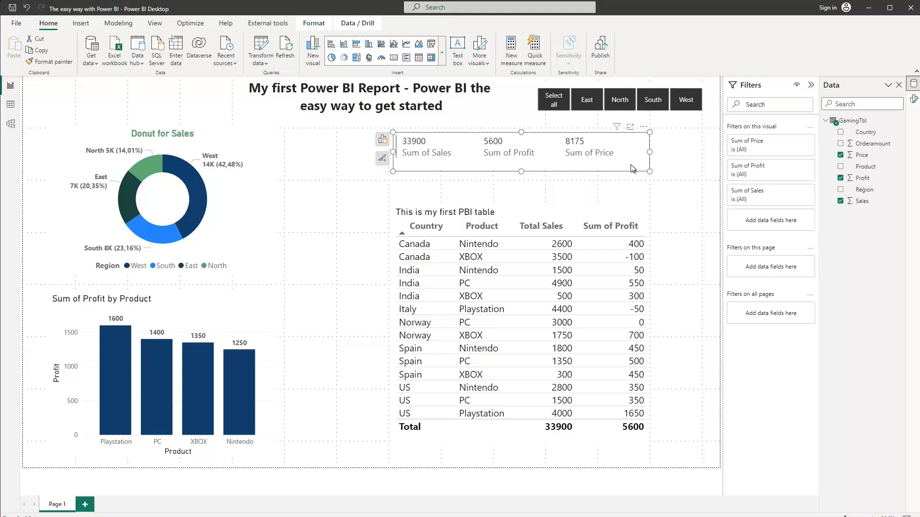
Step: Change the aggregation of the Price field in the multi-row card to Average
{"action": "left_click", "coordinate": [383, 140]}
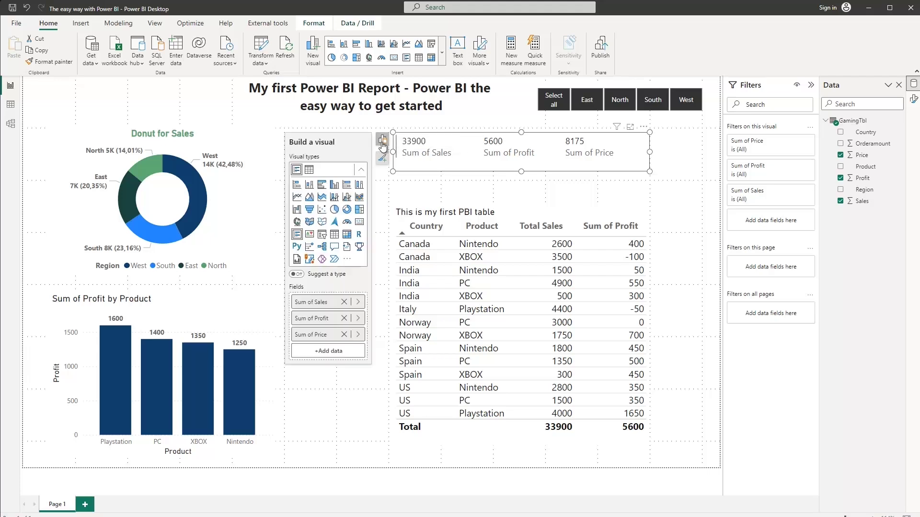
{"action": "left_click", "coordinate": [358, 337]}
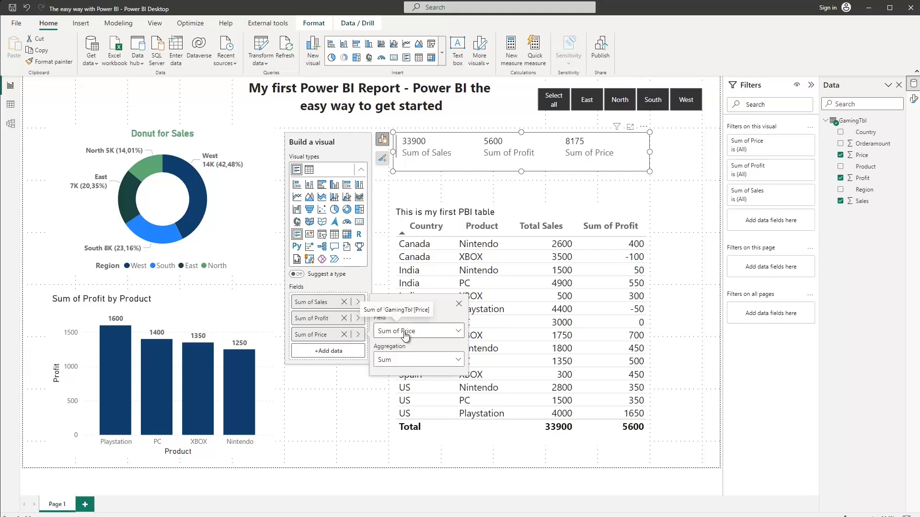
{"action": "left_click", "coordinate": [407, 358]}
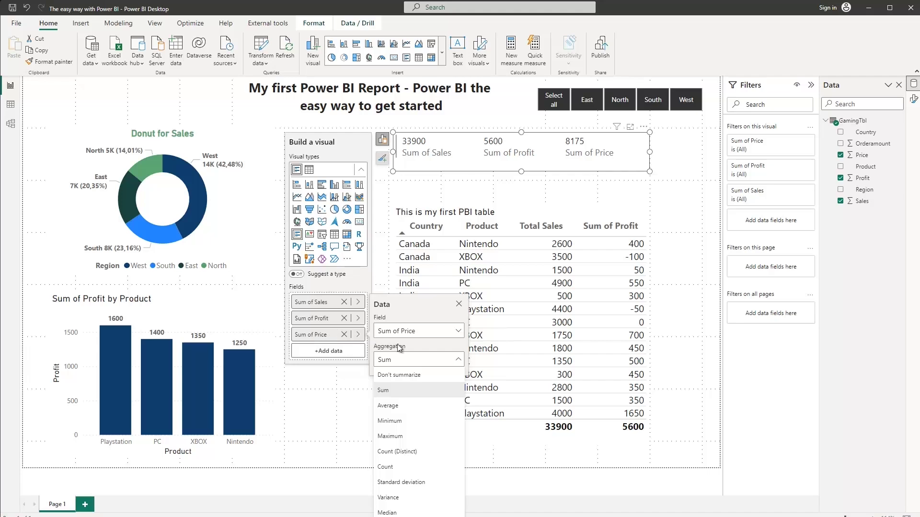
{"action": "left_click", "coordinate": [392, 406]}
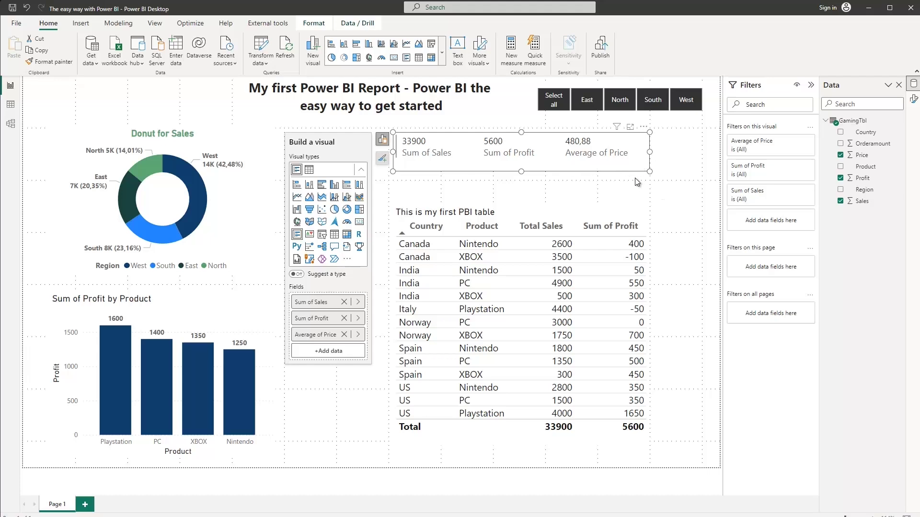
Step: Set the multi-row card's callout values to font size 15, trying bold and leaving it off
{"action": "left_click", "coordinate": [384, 162]}
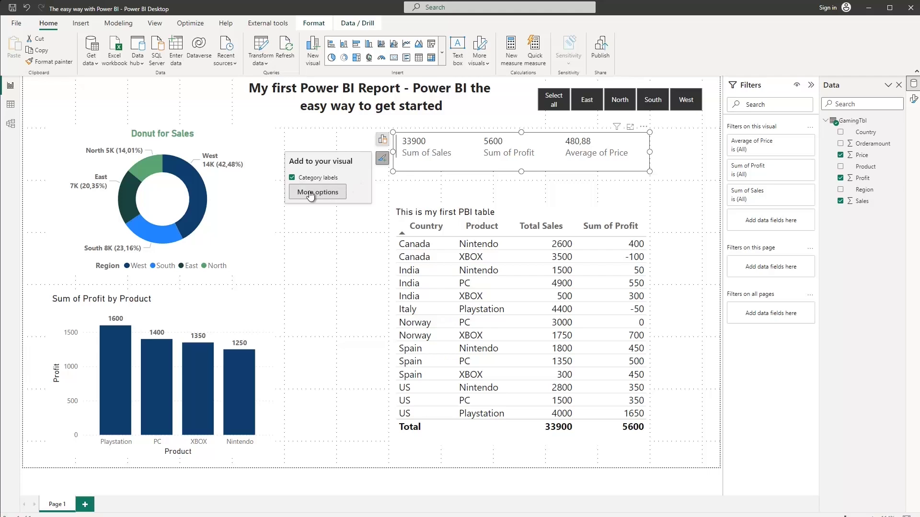
{"action": "left_click", "coordinate": [328, 194]}
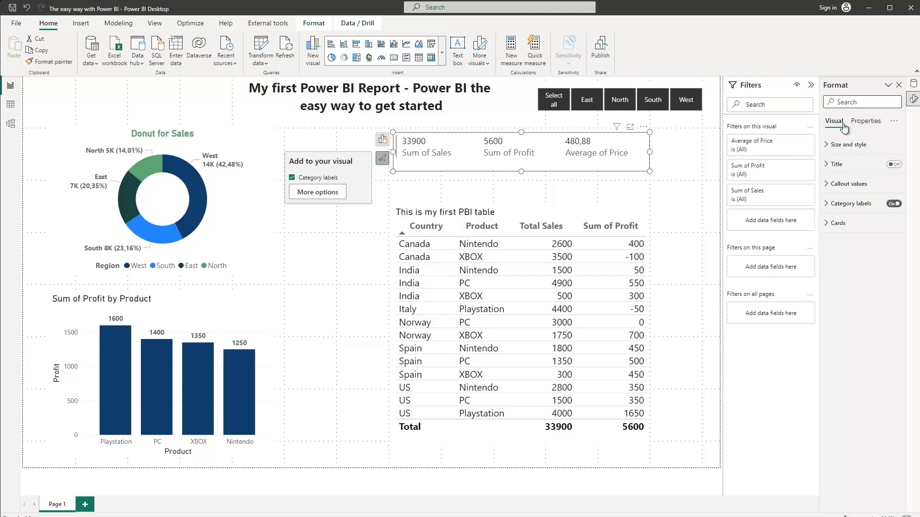
{"action": "left_click", "coordinate": [827, 185]}
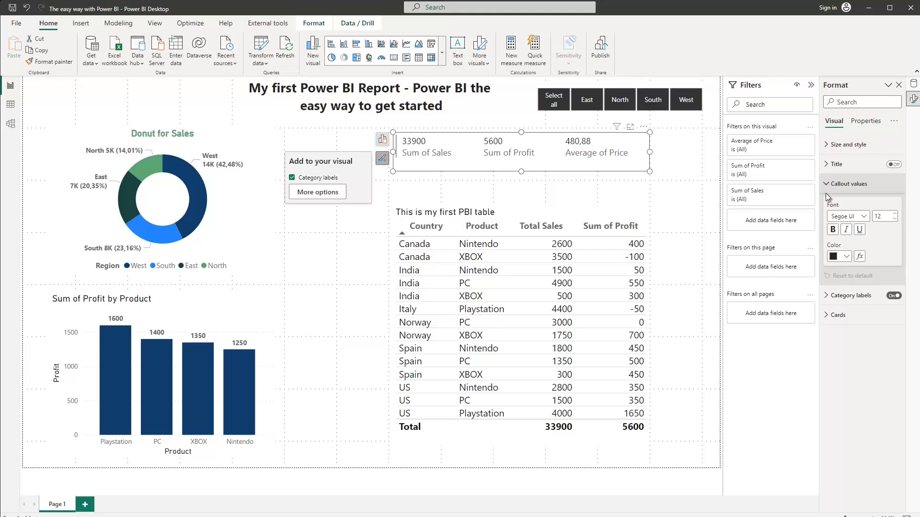
{"action": "left_click", "coordinate": [832, 230]}
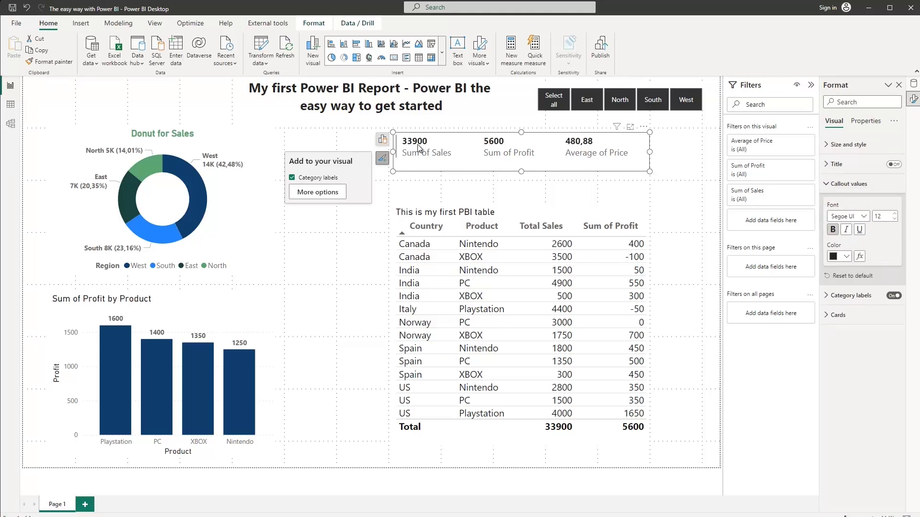
{"action": "left_click", "coordinate": [894, 214]}
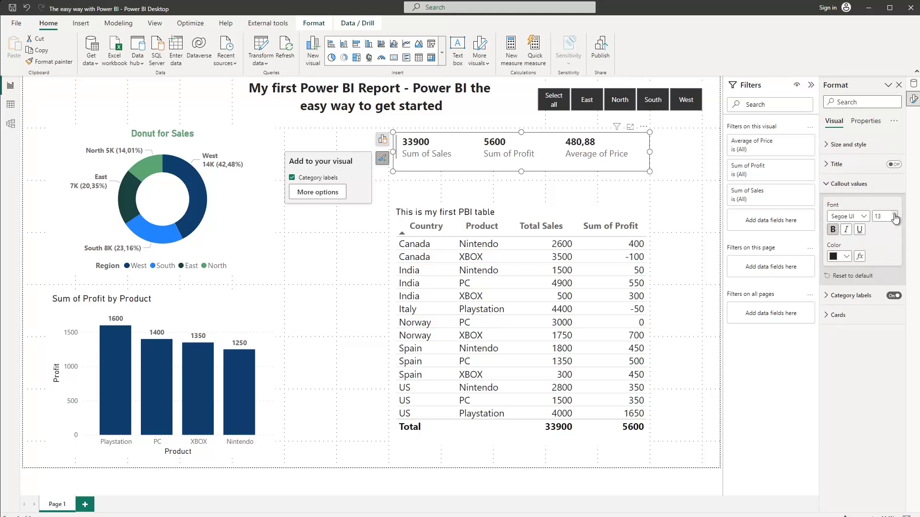
{"action": "left_click", "coordinate": [893, 214]}
{"action": "left_click", "coordinate": [894, 214]}
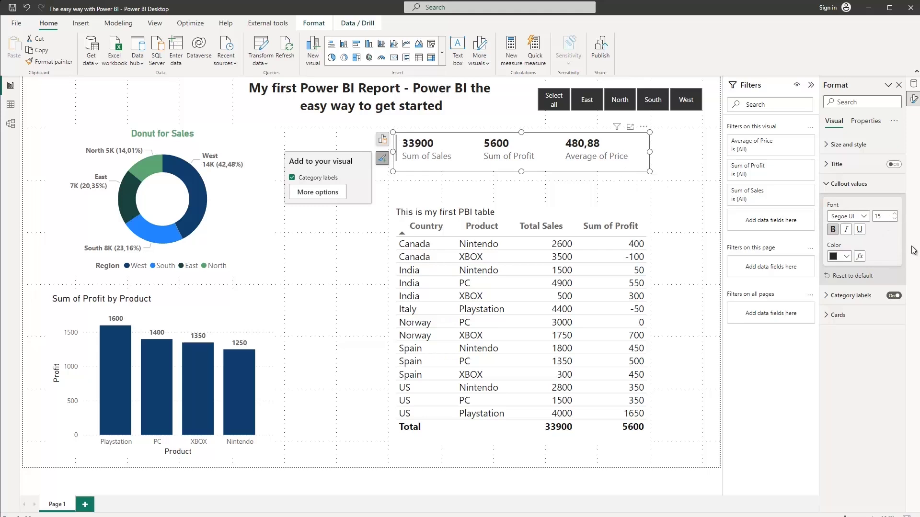
{"action": "left_click", "coordinate": [833, 230]}
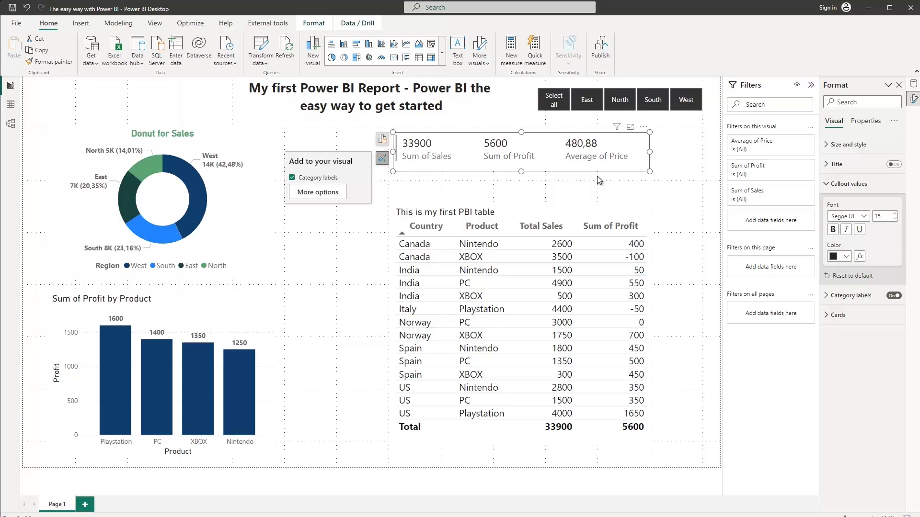
Step: Test the Region slicer by toggling the East tile, then clear the filtering with Select all
{"action": "left_click", "coordinate": [361, 228]}
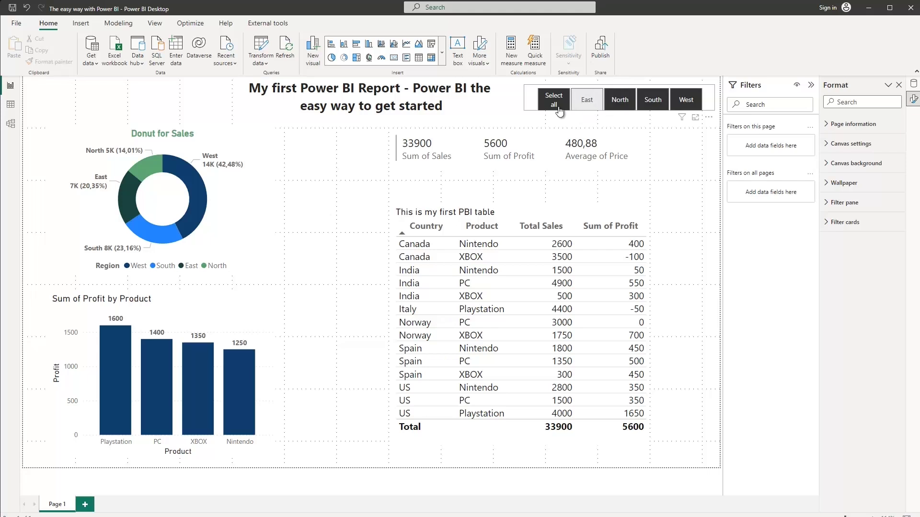
{"action": "left_click", "coordinate": [576, 106]}
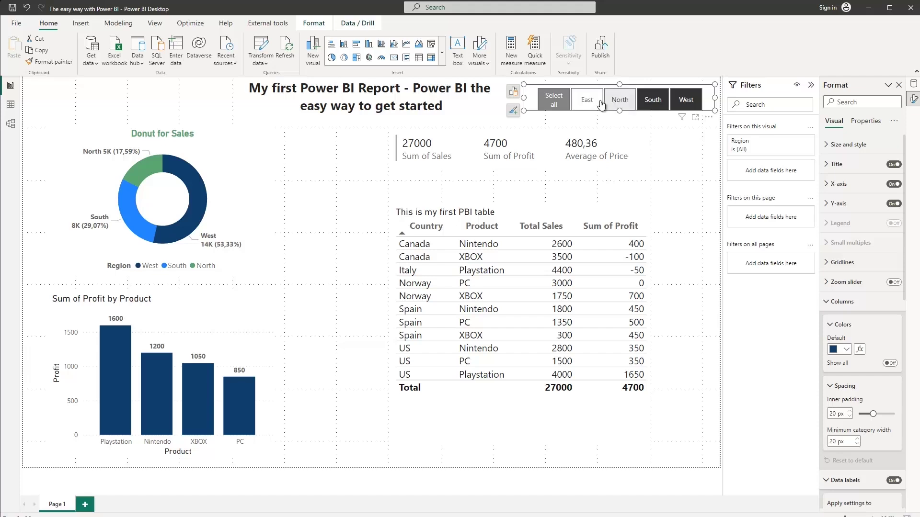
{"action": "left_click", "coordinate": [554, 99]}
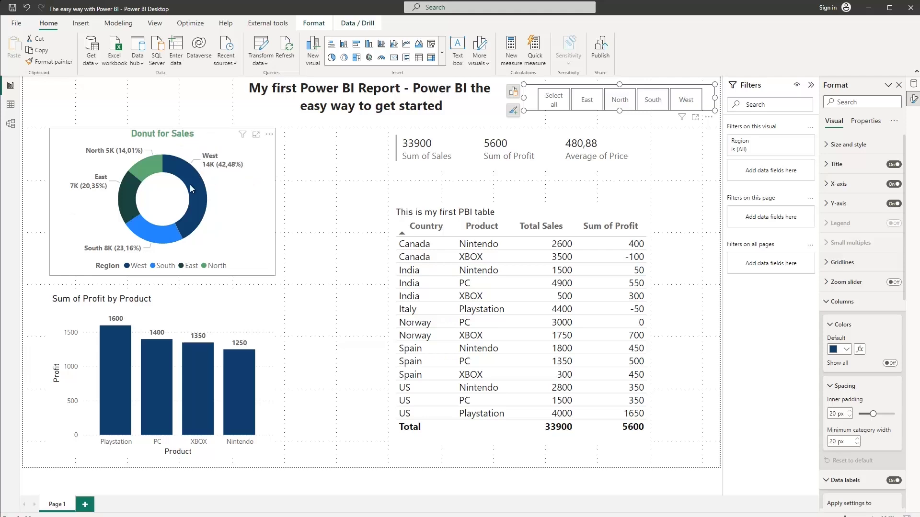
Step: Cross-filter the report from the donut chart by West and by South, then clear the South selection
{"action": "mouse_move", "coordinate": [190, 185]}
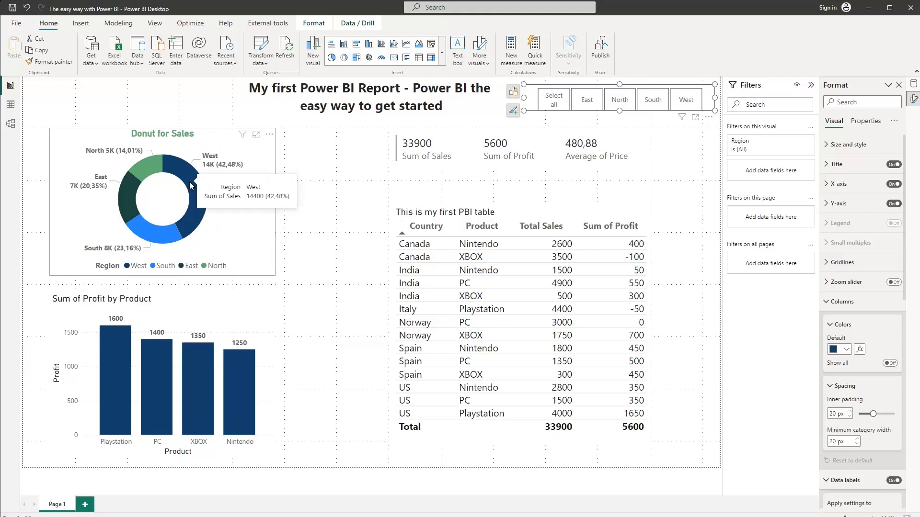
{"action": "left_click", "coordinate": [191, 186]}
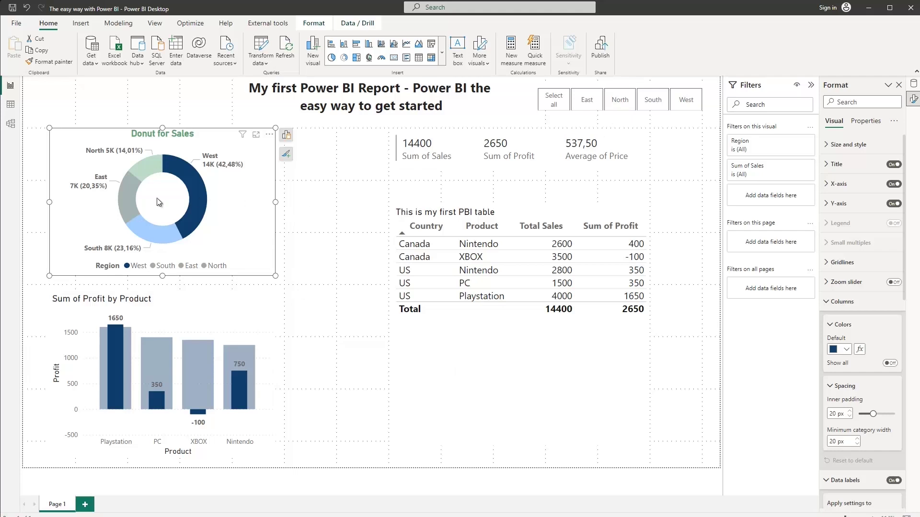
{"action": "left_click", "coordinate": [153, 238]}
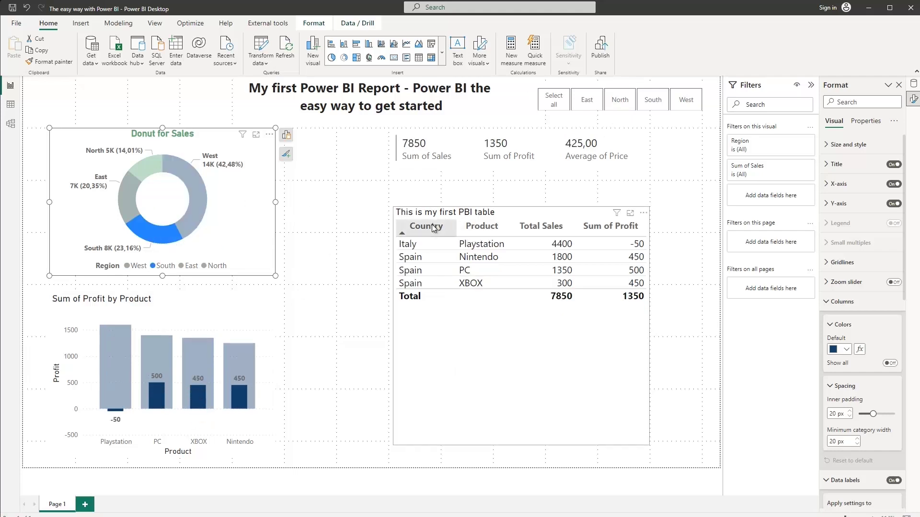
{"action": "mouse_move", "coordinate": [136, 236]}
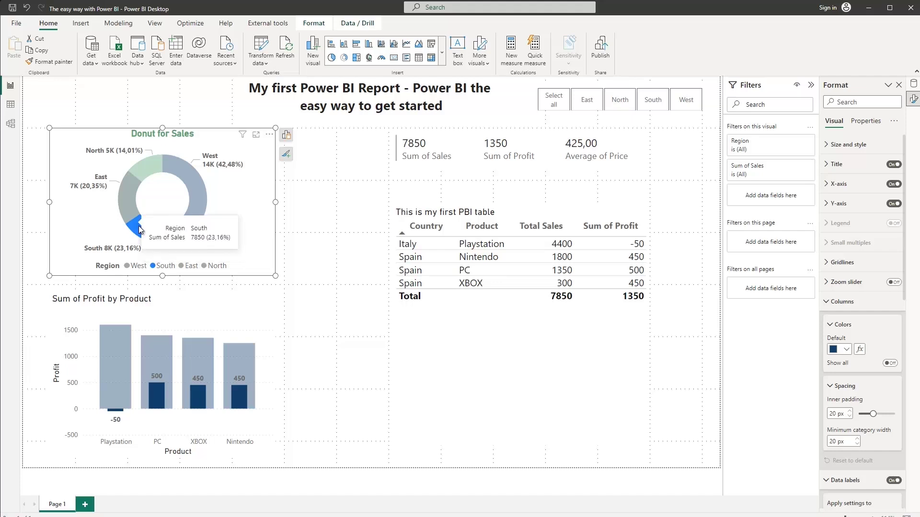
{"action": "left_click", "coordinate": [137, 236]}
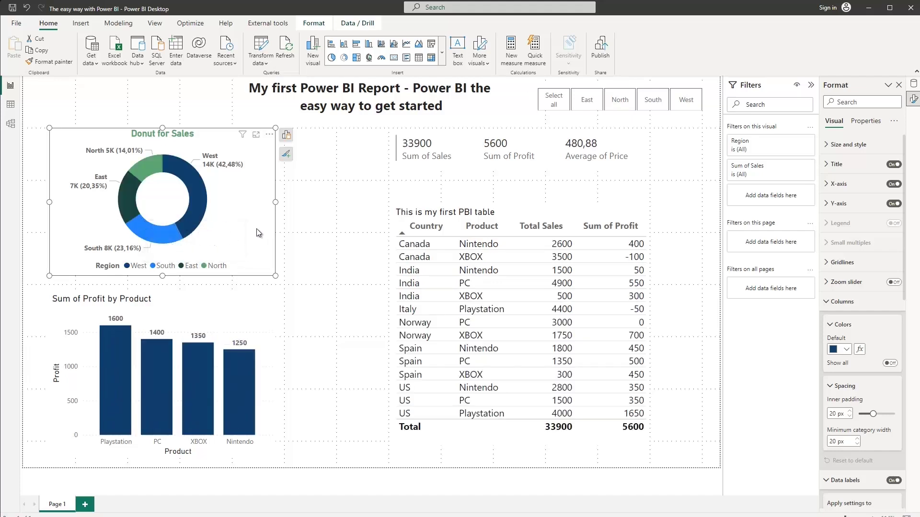
Step: Cross-filter the report from the column chart by Playstation and by PC, then clear the selection
{"action": "left_click", "coordinate": [115, 371]}
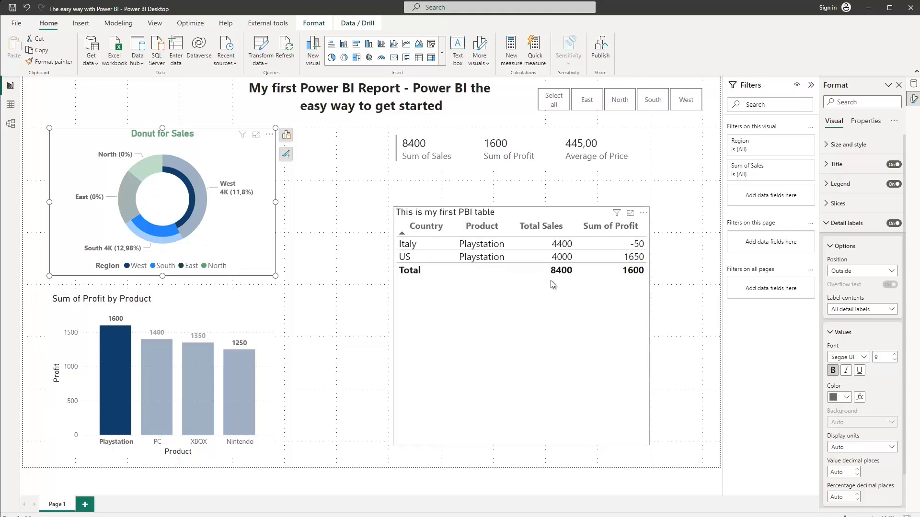
{"action": "left_click", "coordinate": [157, 375]}
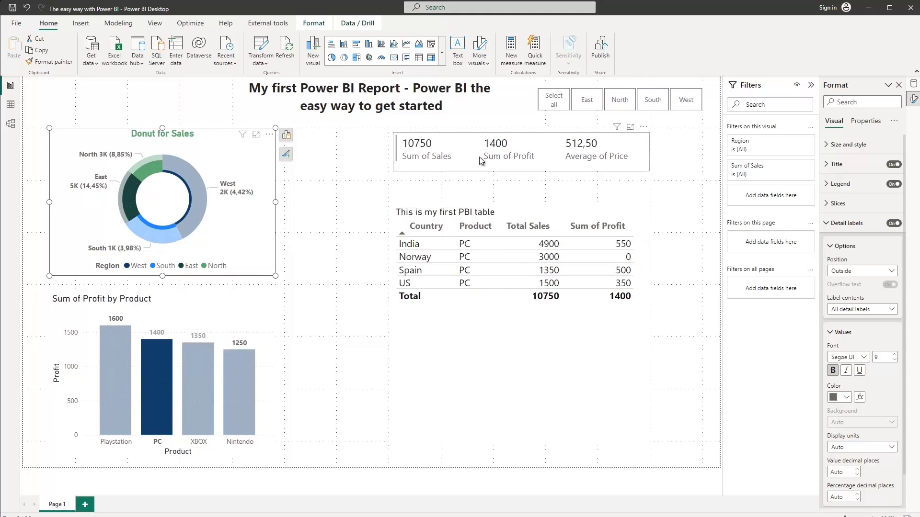
{"action": "left_click", "coordinate": [156, 380]}
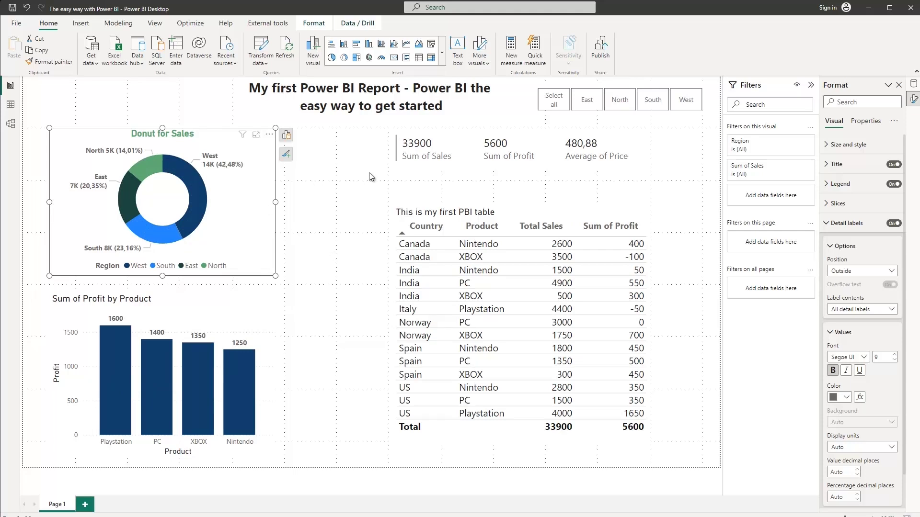
{"action": "left_click", "coordinate": [340, 238]}
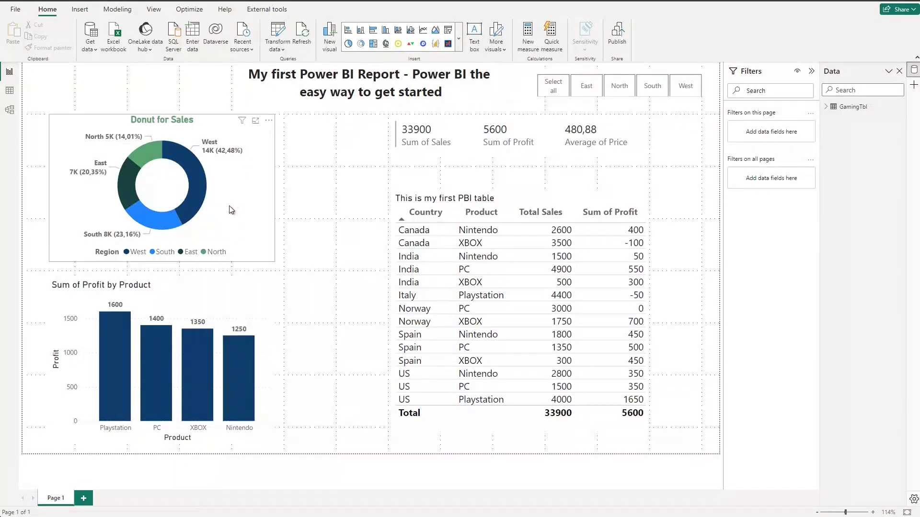
Step: Select the donut chart and inspect its on-object build and format options
{"action": "left_click", "coordinate": [247, 174]}
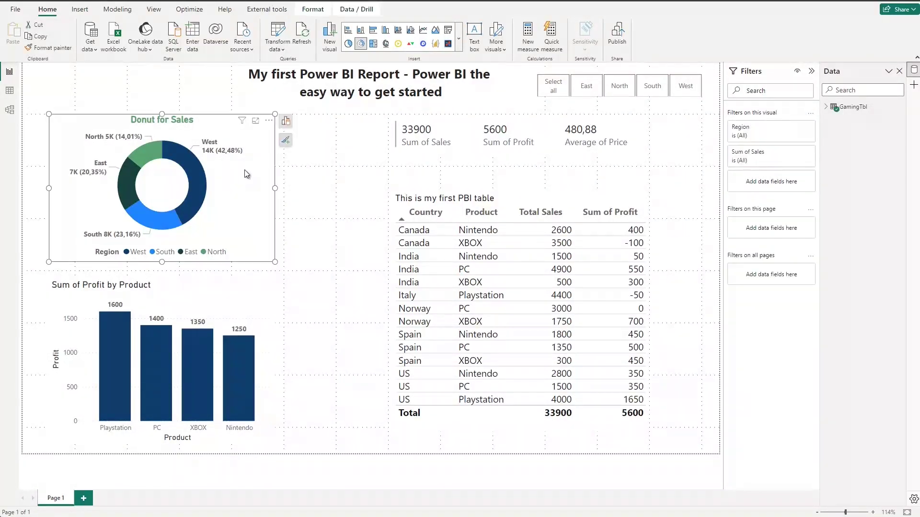
{"action": "left_click", "coordinate": [285, 123]}
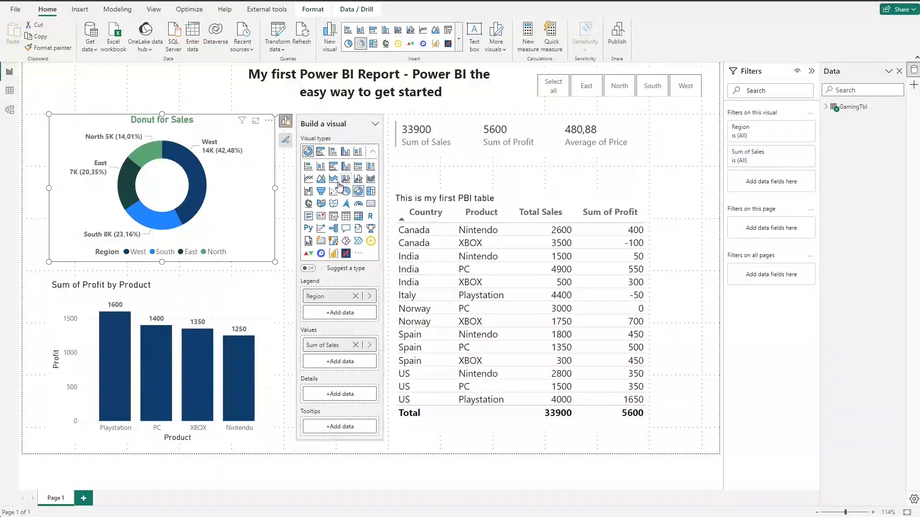
{"action": "left_click", "coordinate": [286, 140]}
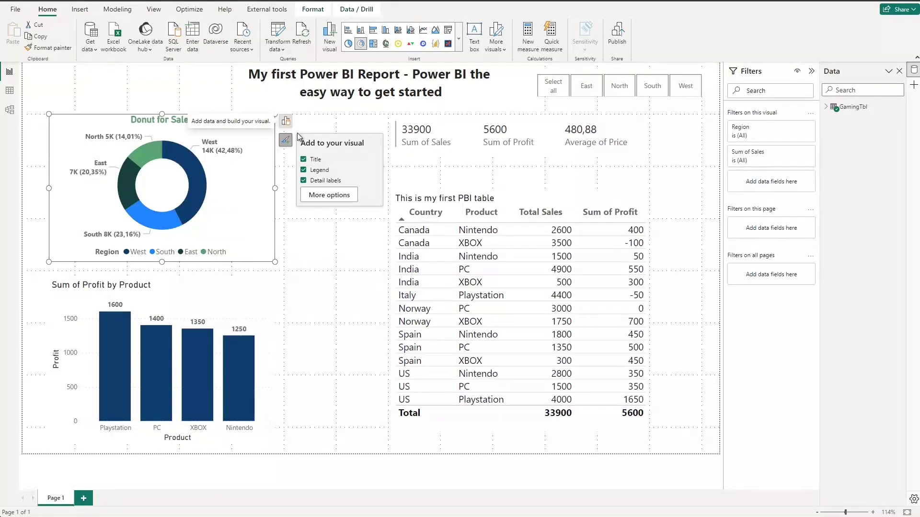
Step: Move the donut chart's Build a visual pane to the pane switcher, then back to the visual
{"action": "left_click", "coordinate": [286, 121]}
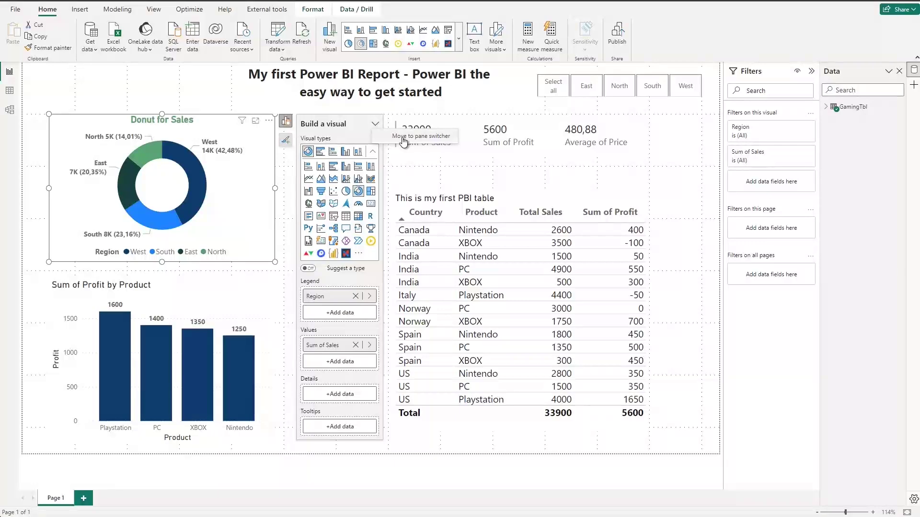
{"action": "left_click", "coordinate": [375, 123]}
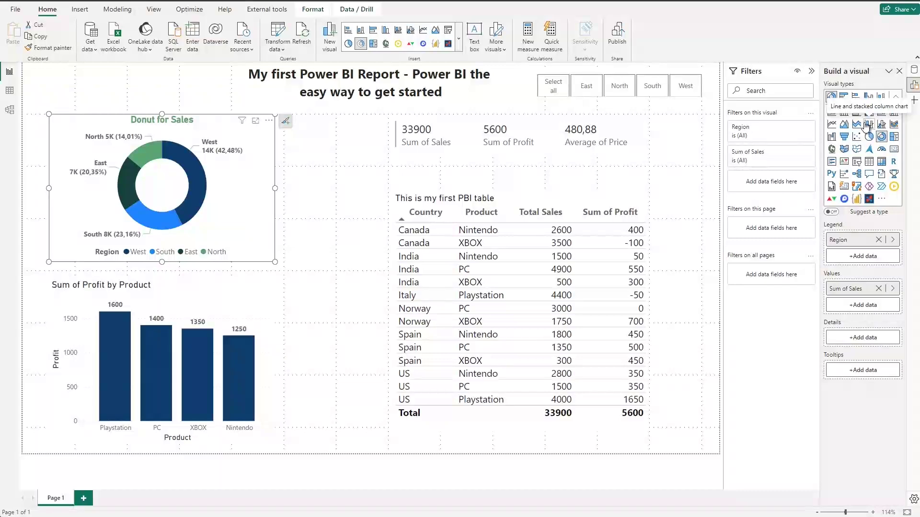
{"action": "left_click", "coordinate": [889, 71]}
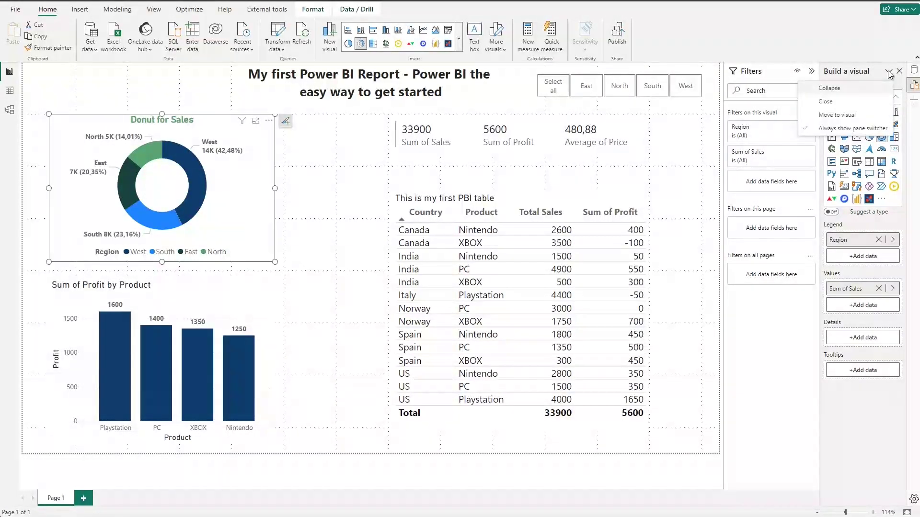
{"action": "left_click", "coordinate": [836, 115]}
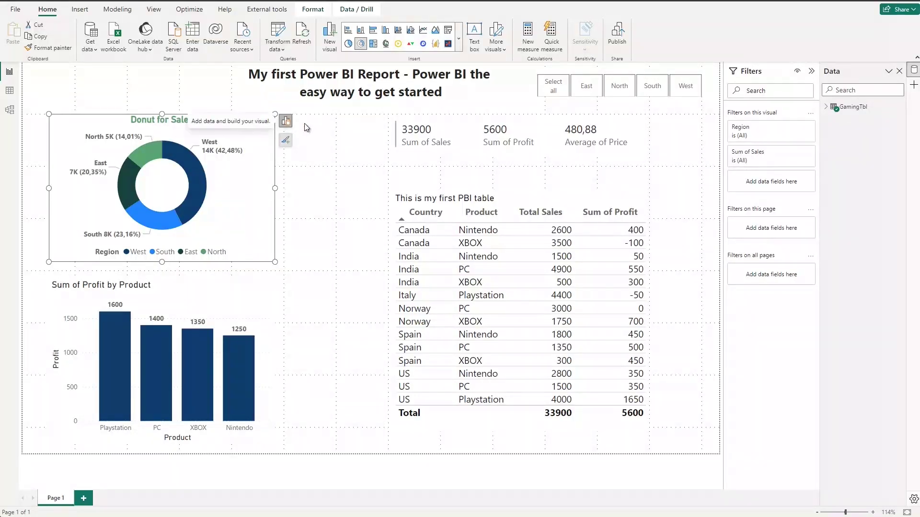
Step: Turn on the view option Move Build a visual to pane switcher, then turn it off again
{"action": "left_click", "coordinate": [155, 10]}
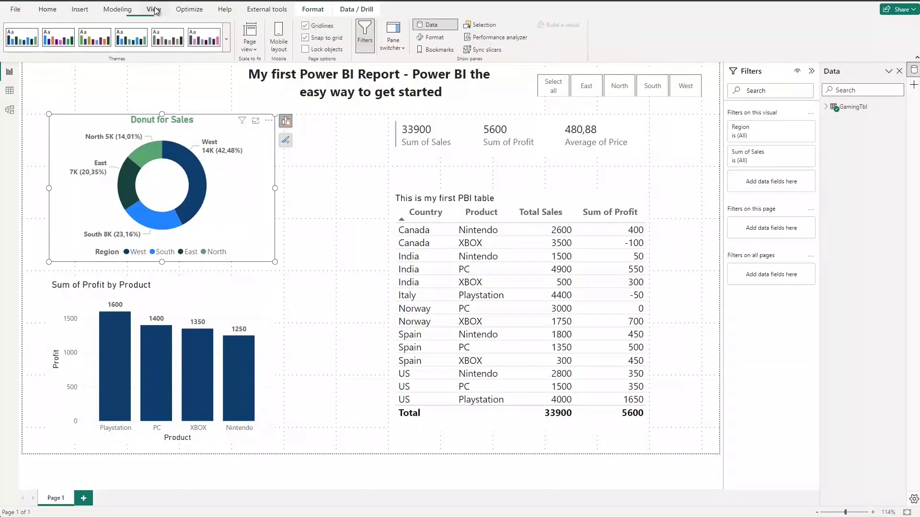
{"action": "left_click", "coordinate": [397, 54]}
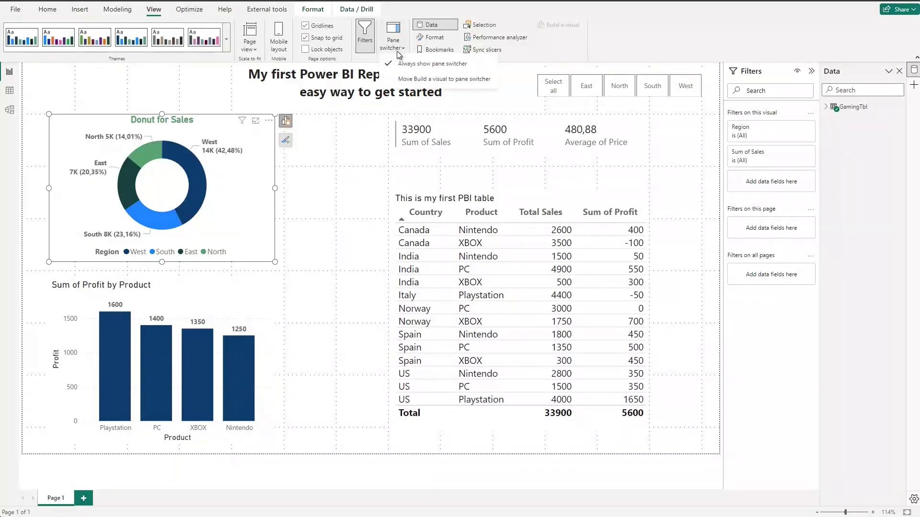
{"action": "left_click", "coordinate": [416, 82]}
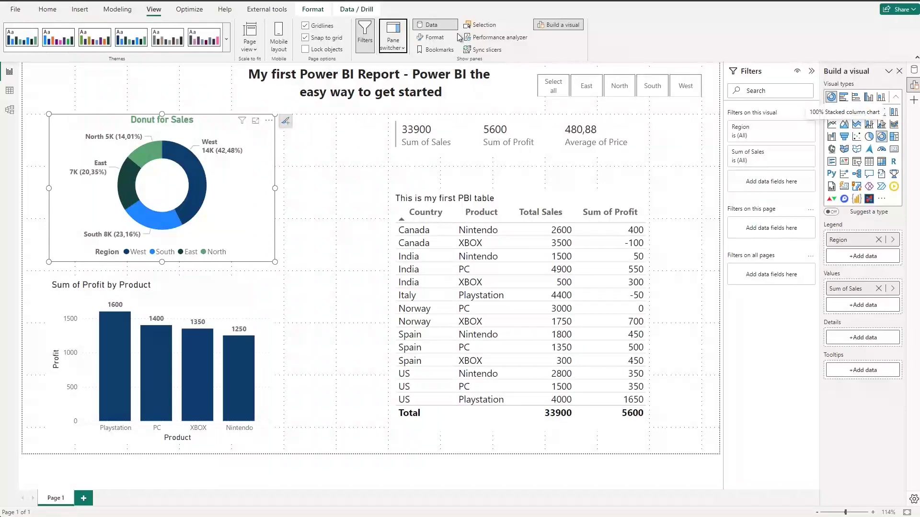
{"action": "left_click", "coordinate": [395, 47]}
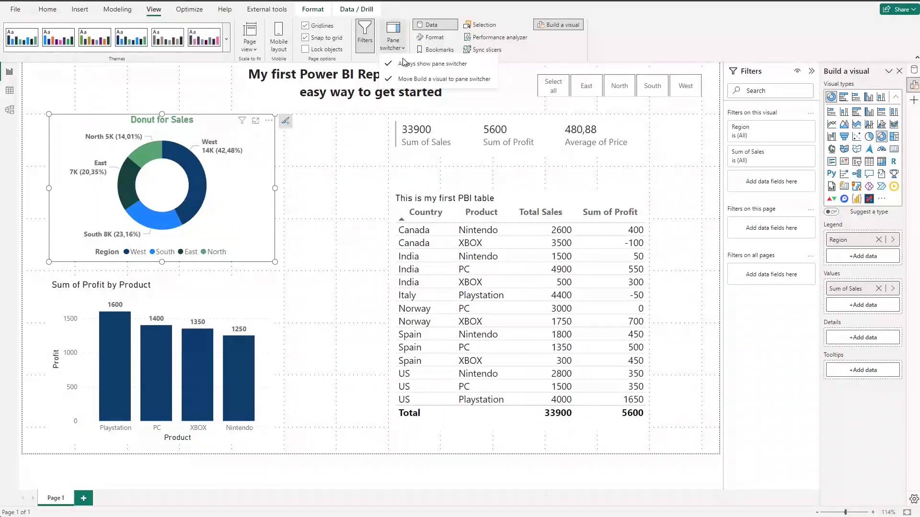
{"action": "left_click", "coordinate": [408, 79]}
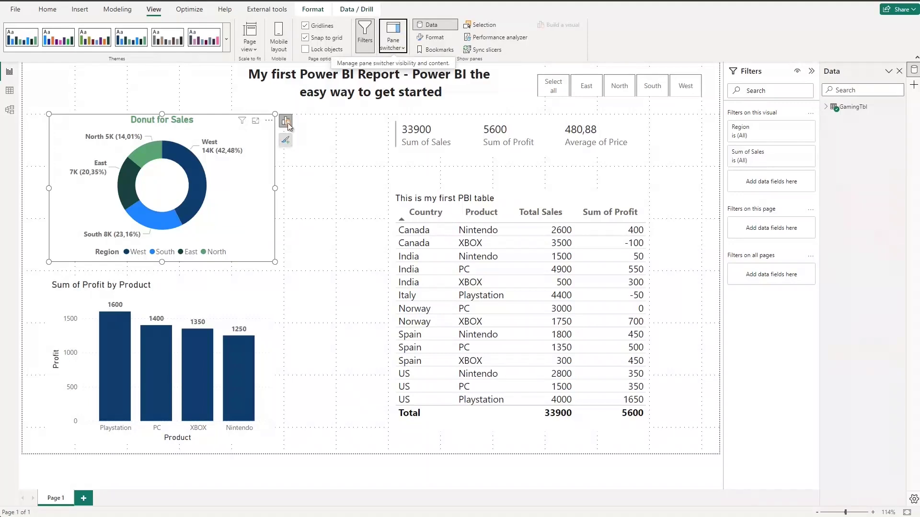
Step: Turn off the Always show pane switcher option, then turn it back on
{"action": "left_click", "coordinate": [395, 48]}
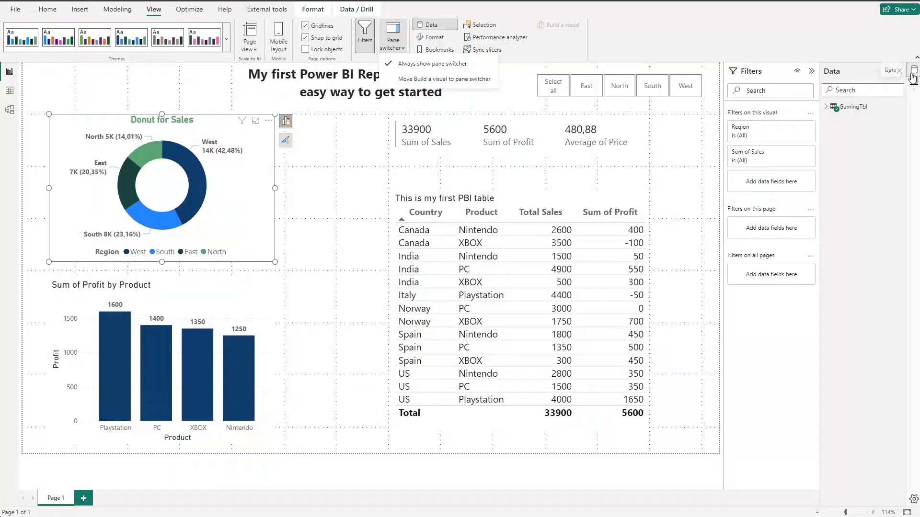
{"action": "left_click", "coordinate": [409, 64]}
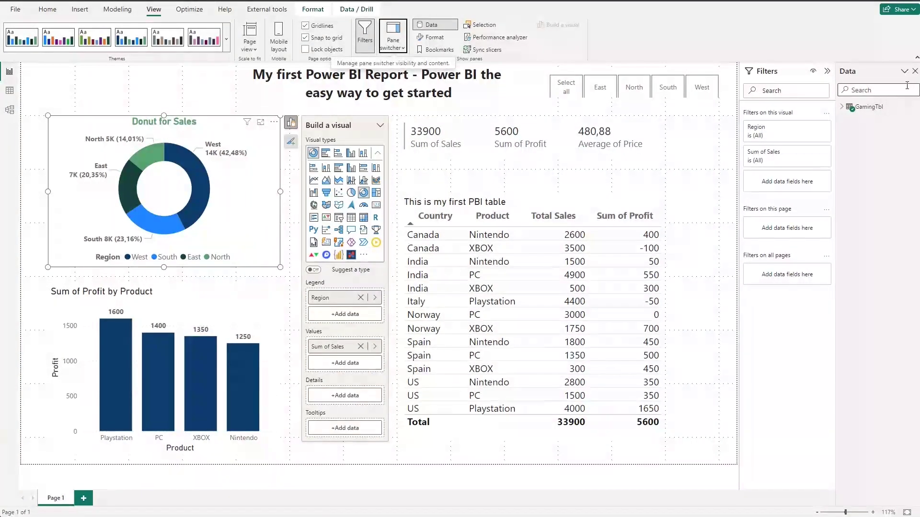
{"action": "left_click", "coordinate": [396, 47]}
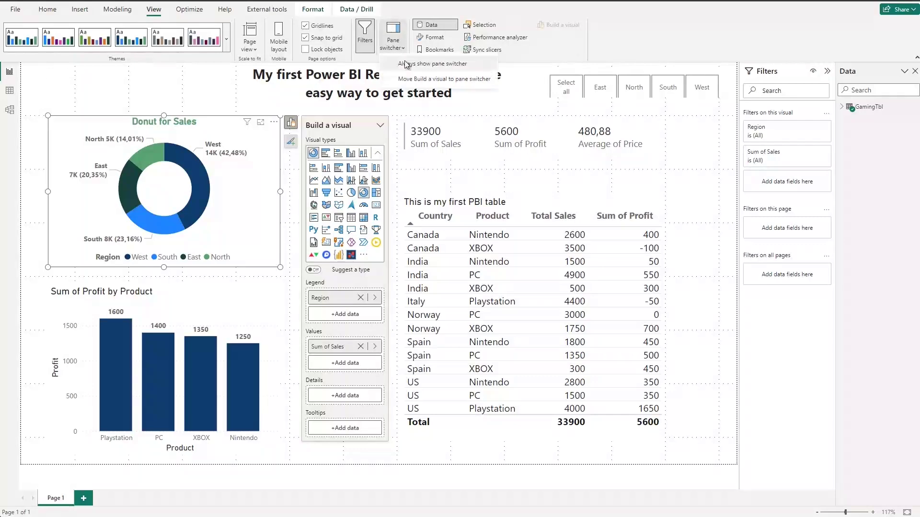
{"action": "left_click", "coordinate": [406, 64]}
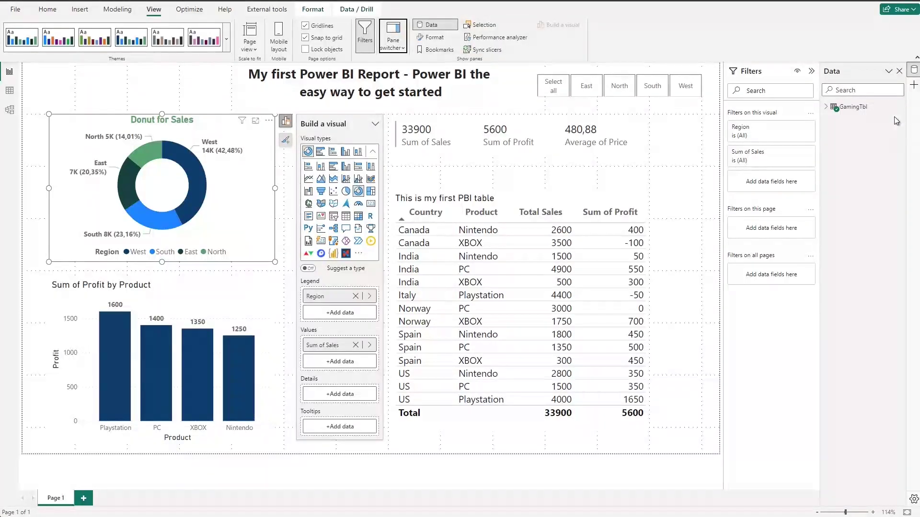
Step: Add the Format, Bookmarks and Selection panes to the pane switcher
{"action": "left_click", "coordinate": [422, 36]}
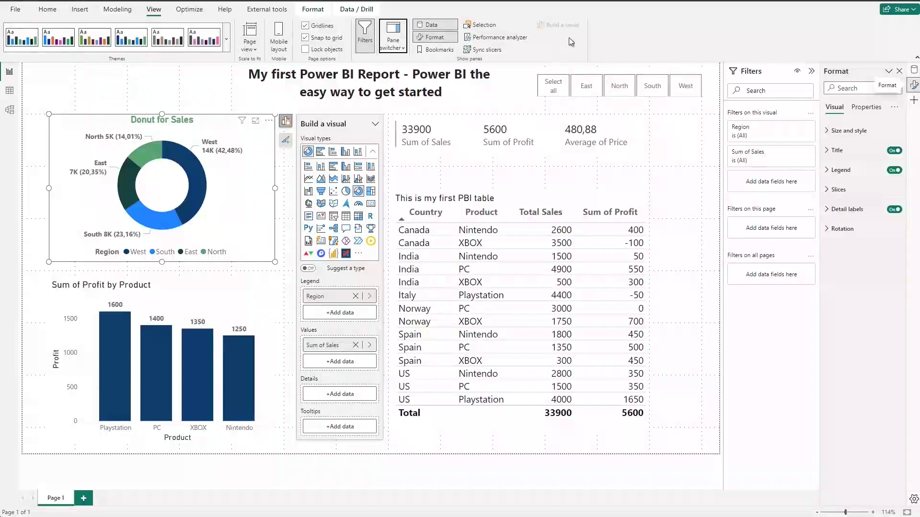
{"action": "left_click", "coordinate": [433, 50]}
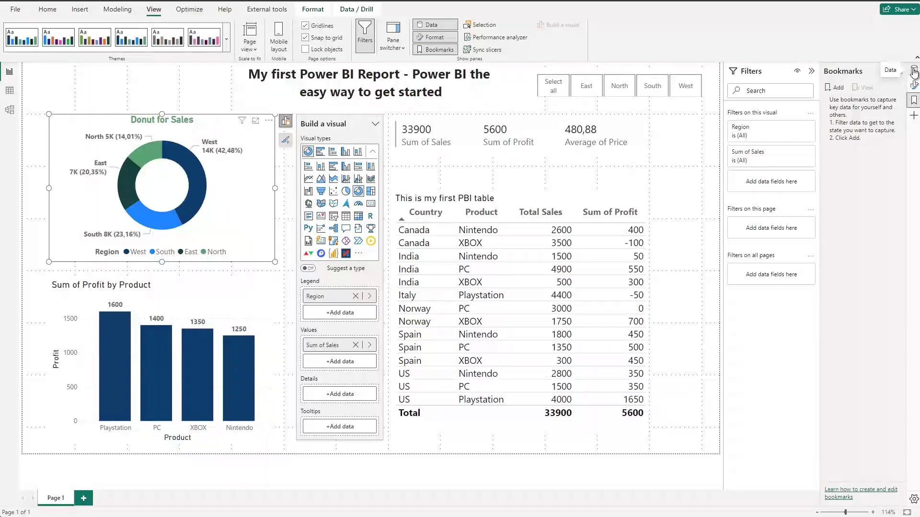
{"action": "left_click", "coordinate": [912, 120]}
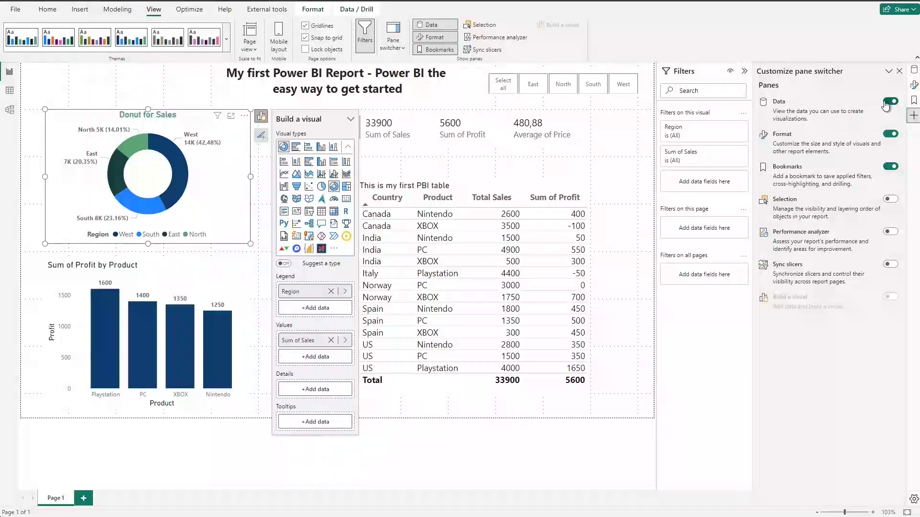
{"action": "left_click", "coordinate": [890, 198]}
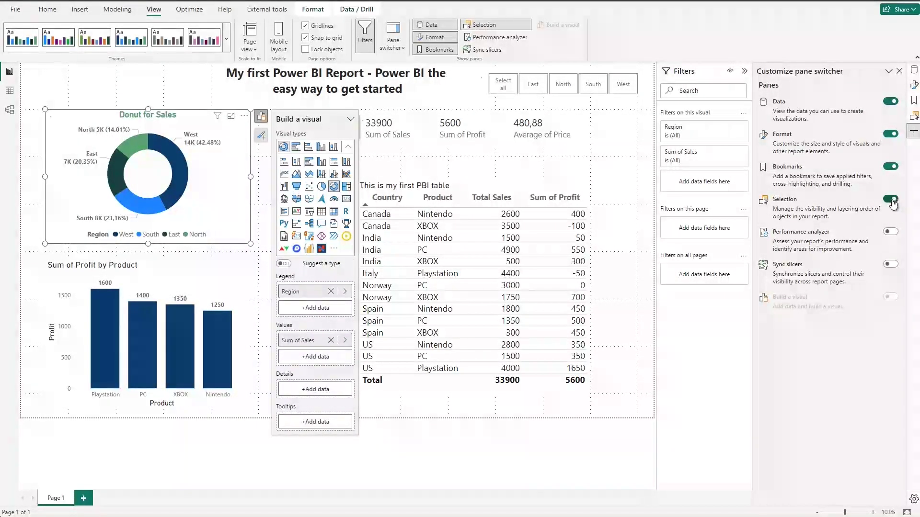
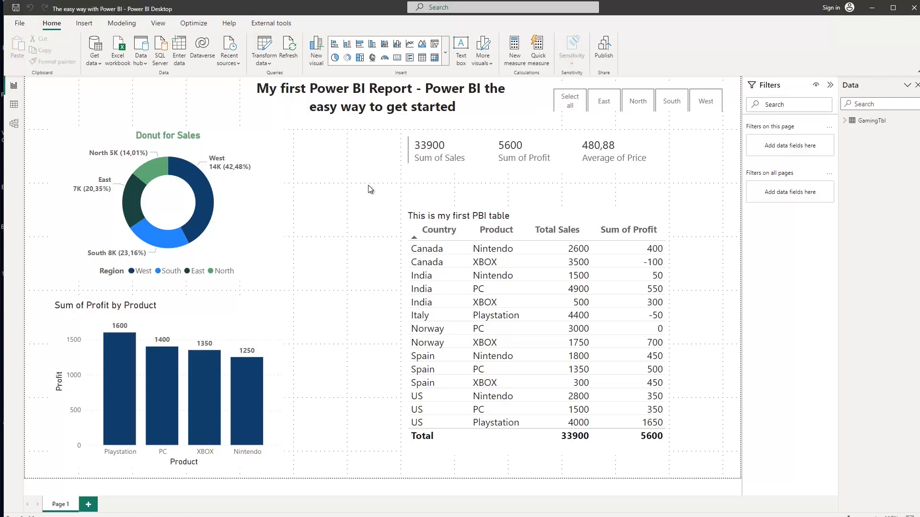
Step: Save the Power BI report
{"action": "left_click", "coordinate": [16, 10]}
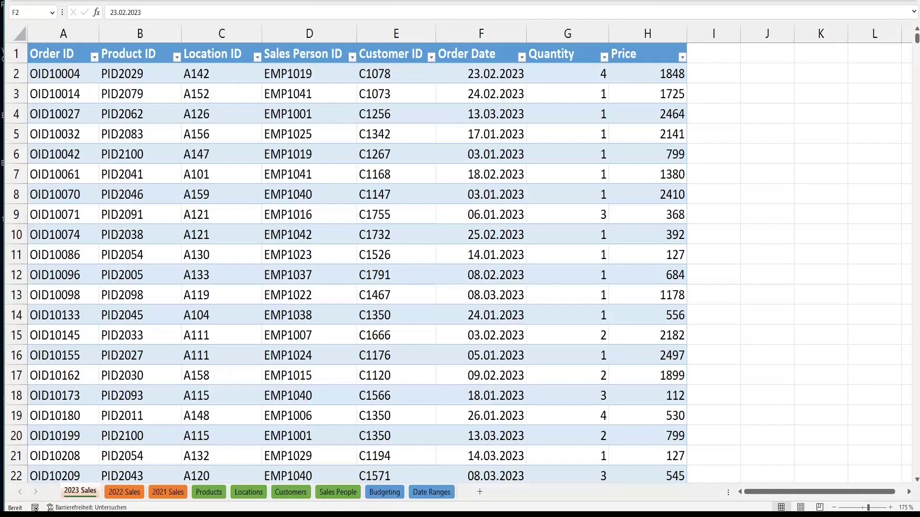
Step: Switch to the Excel sales workbook and look through the 2023, 2022 and 2021 Sales sheets, ending on 2023 Sales
{"action": "left_click", "coordinate": [480, 74]}
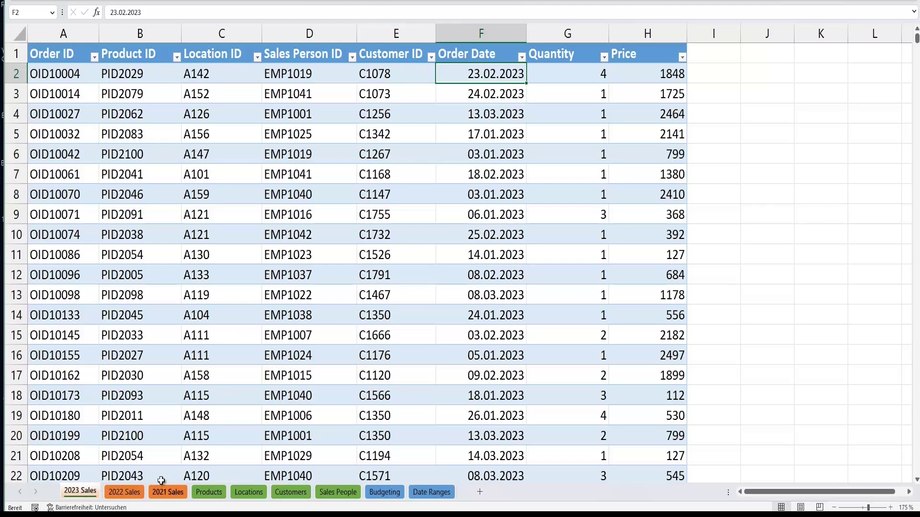
{"action": "left_click", "coordinate": [126, 498]}
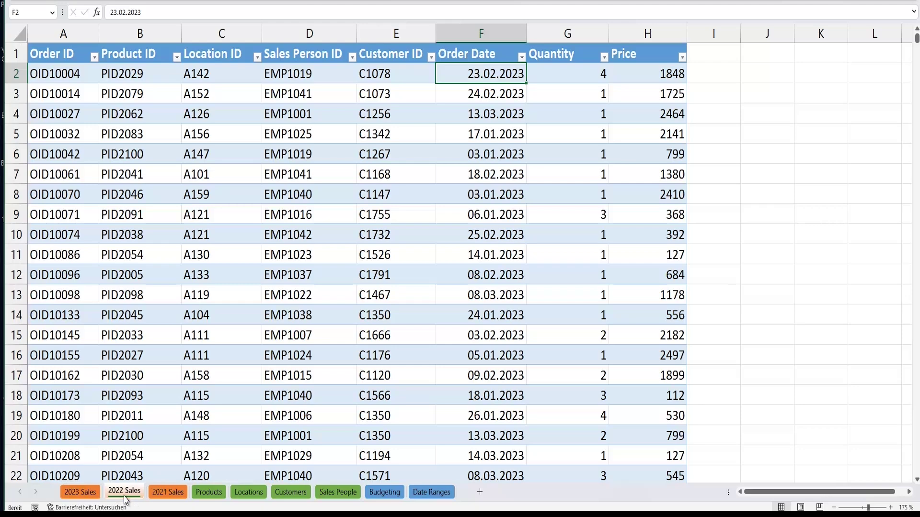
{"action": "left_click", "coordinate": [168, 494]}
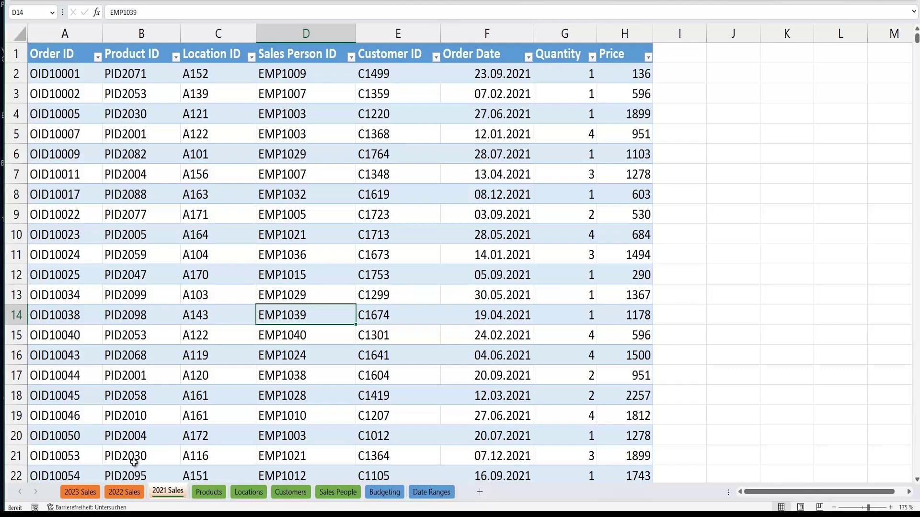
{"action": "left_click", "coordinate": [124, 492]}
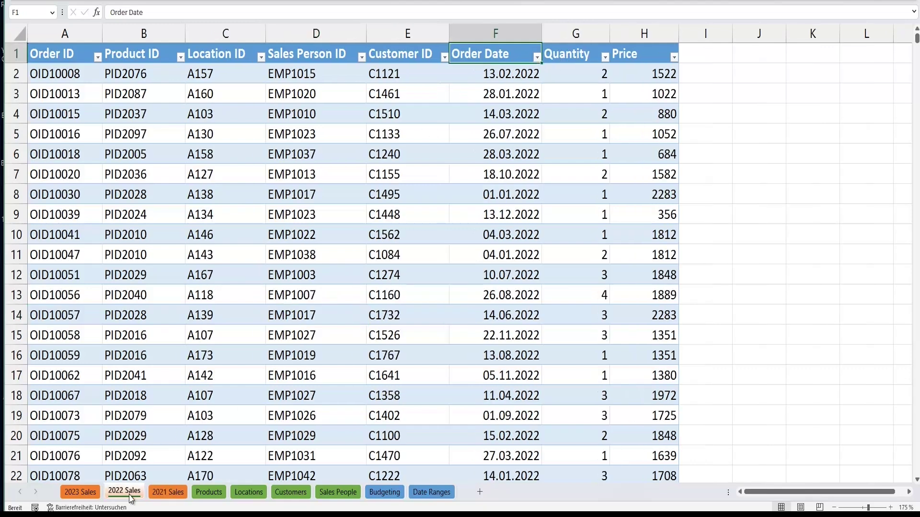
{"action": "left_click", "coordinate": [80, 493]}
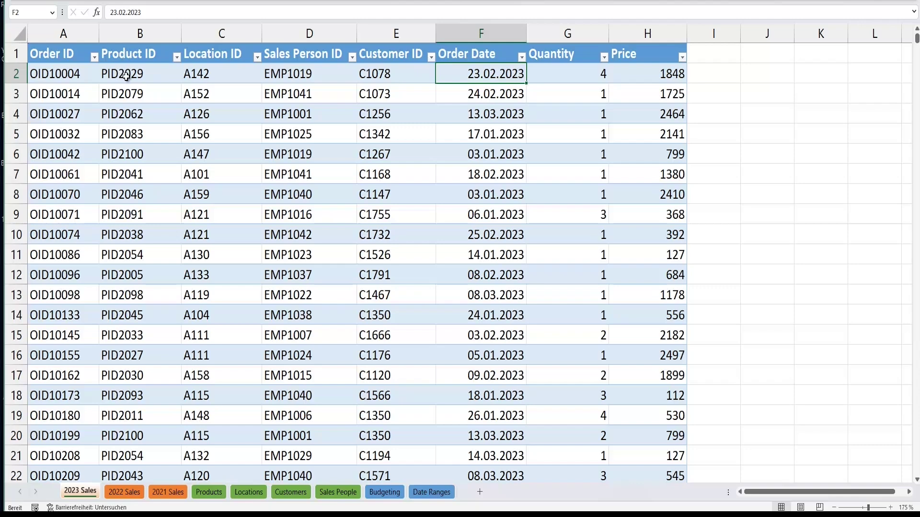
Step: Examine the Product ID, Location ID, Sales Person ID, Customer ID and Order ID columns on the 2023 Sales sheet
{"action": "left_click_drag", "start_coordinate": [125, 72], "coordinate": [141, 305]}
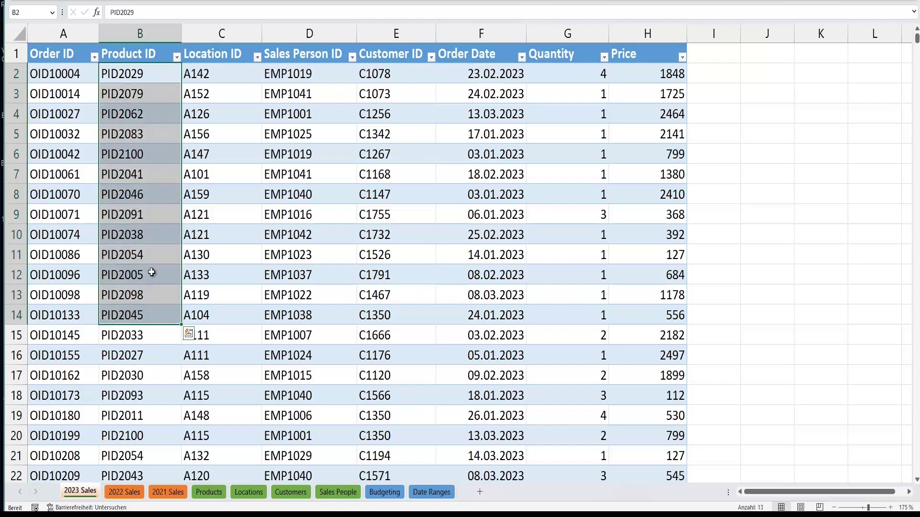
{"action": "left_click_drag", "start_coordinate": [205, 77], "coordinate": [200, 238]}
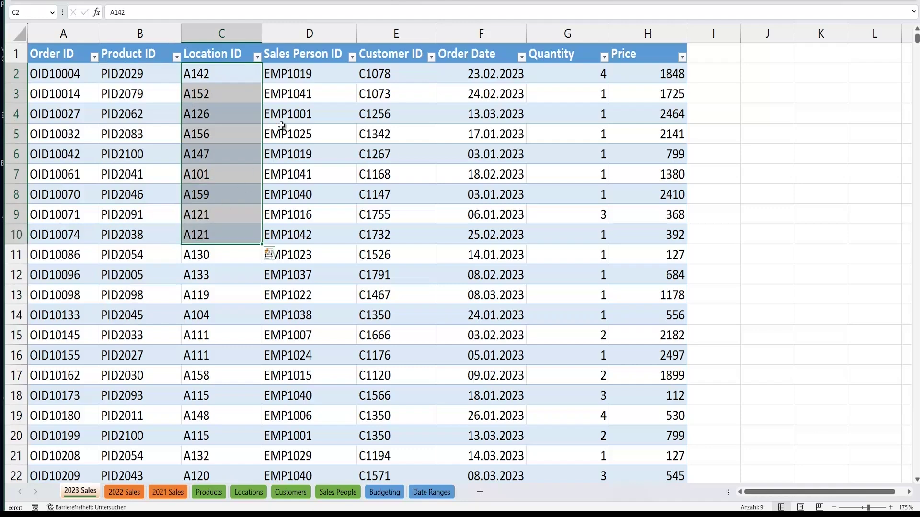
{"action": "left_click_drag", "start_coordinate": [292, 73], "coordinate": [282, 197]}
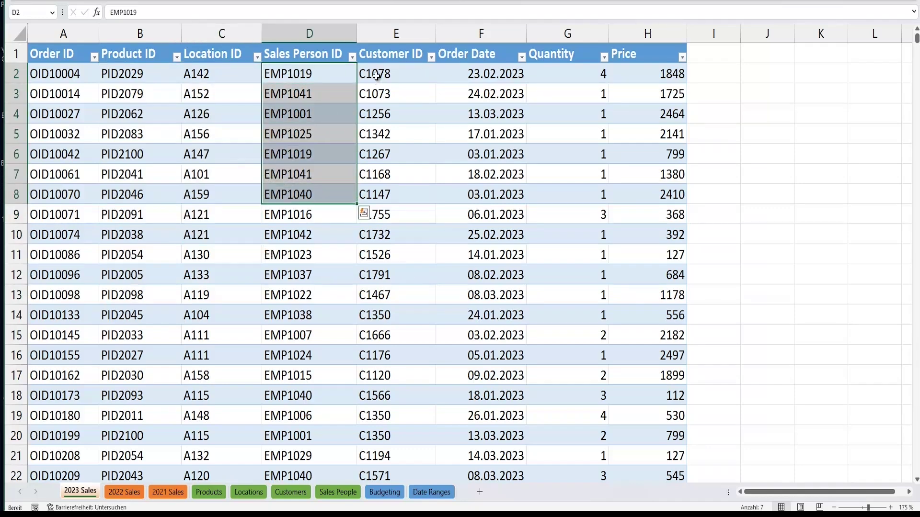
{"action": "left_click_drag", "start_coordinate": [375, 73], "coordinate": [378, 176]}
{"action": "left_click_drag", "start_coordinate": [68, 74], "coordinate": [72, 155]}
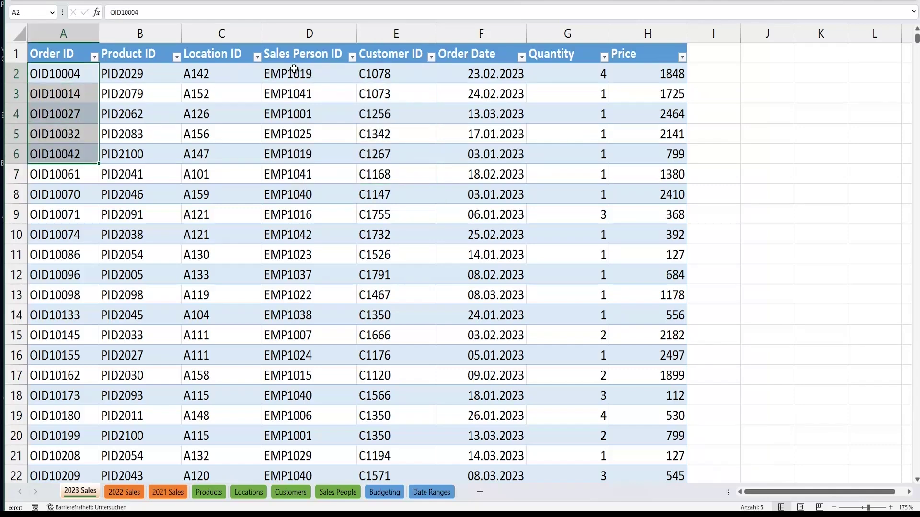
{"action": "left_click", "coordinate": [142, 76]}
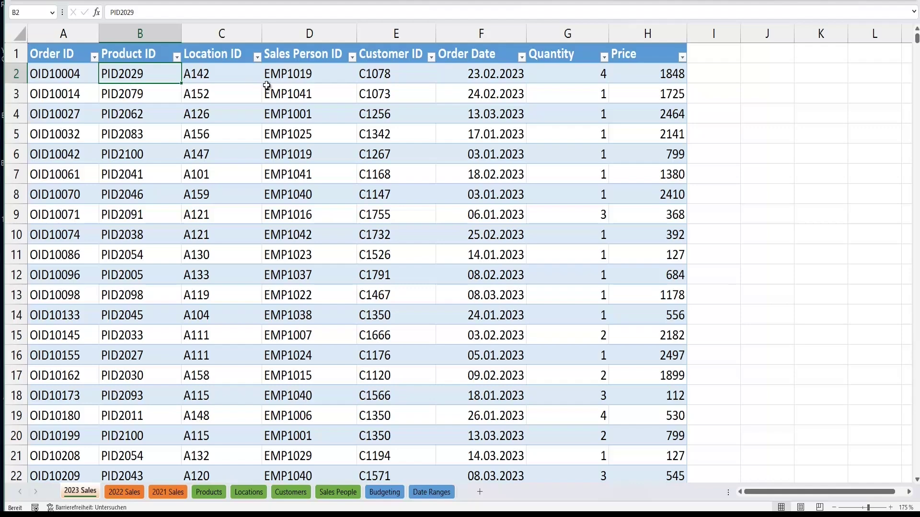
Step: Examine the 2022 Sales sheet's Product ID, Quantity and Price columns along with its location, salesperson and customer IDs
{"action": "left_click", "coordinate": [124, 492]}
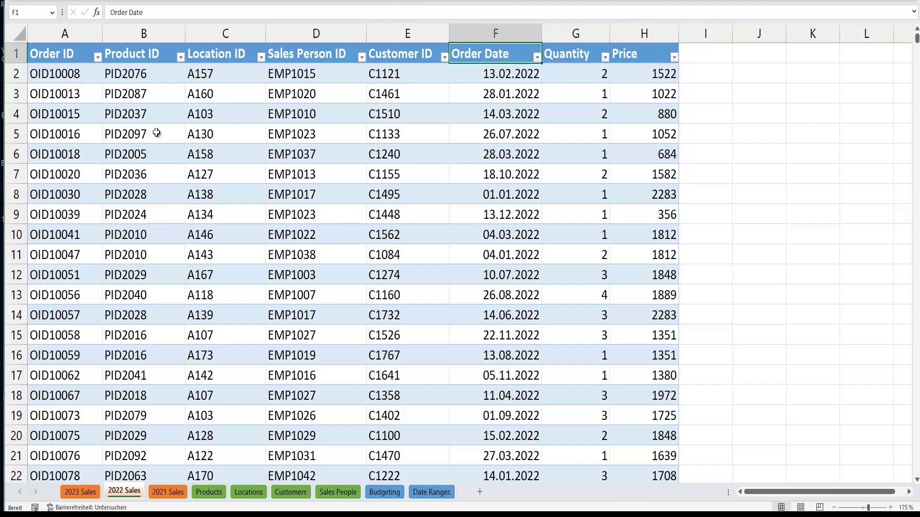
{"action": "left_click", "coordinate": [141, 76]}
{"action": "left_click_drag", "start_coordinate": [141, 77], "coordinate": [135, 126]}
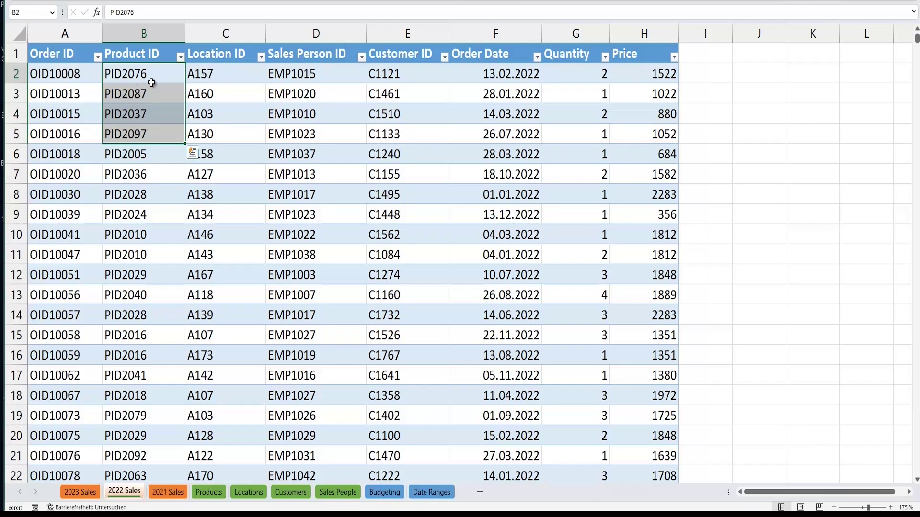
{"action": "left_click", "coordinate": [149, 81]}
{"action": "mouse_move", "coordinate": [654, 75]}
{"action": "left_mouse_down"}
{"action": "mouse_move", "coordinate": [417, 82]}
{"action": "mouse_move", "coordinate": [648, 77]}
{"action": "left_mouse_up"}
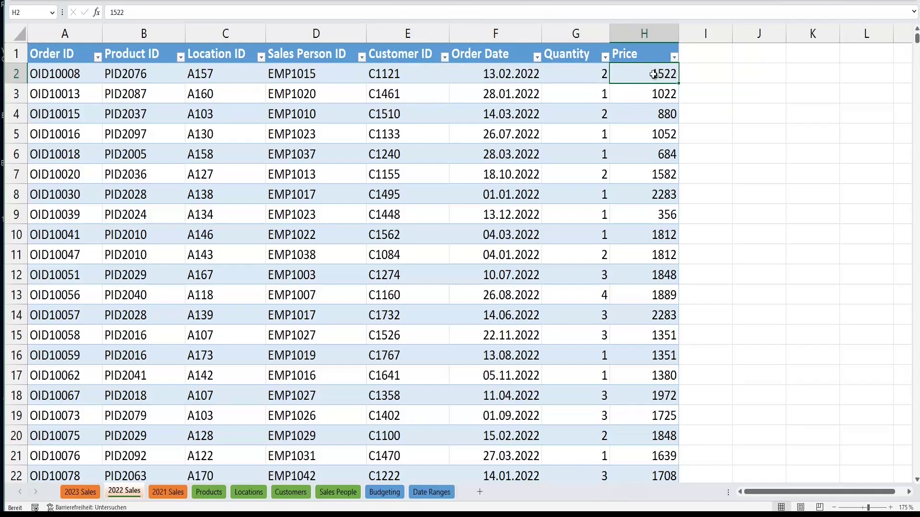
{"action": "left_click_drag", "start_coordinate": [596, 75], "coordinate": [625, 76]}
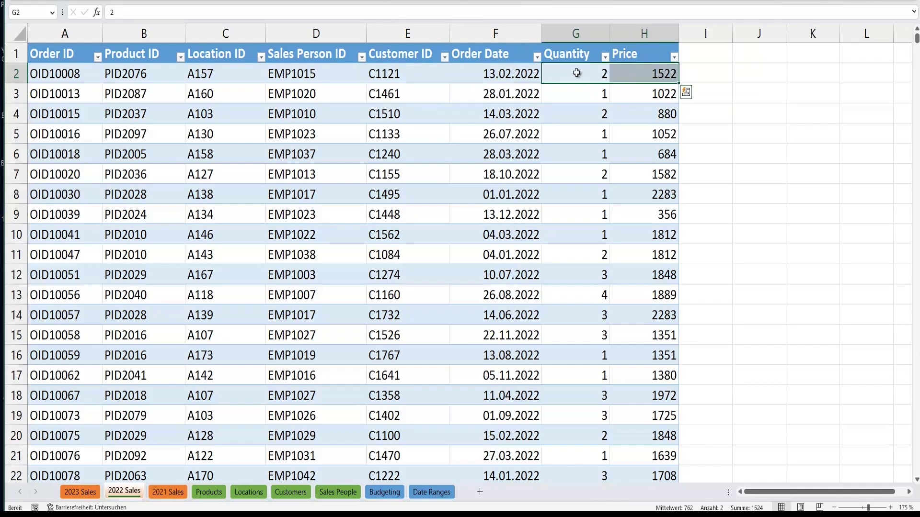
{"action": "left_click", "coordinate": [152, 73]}
{"action": "left_click", "coordinate": [221, 74]}
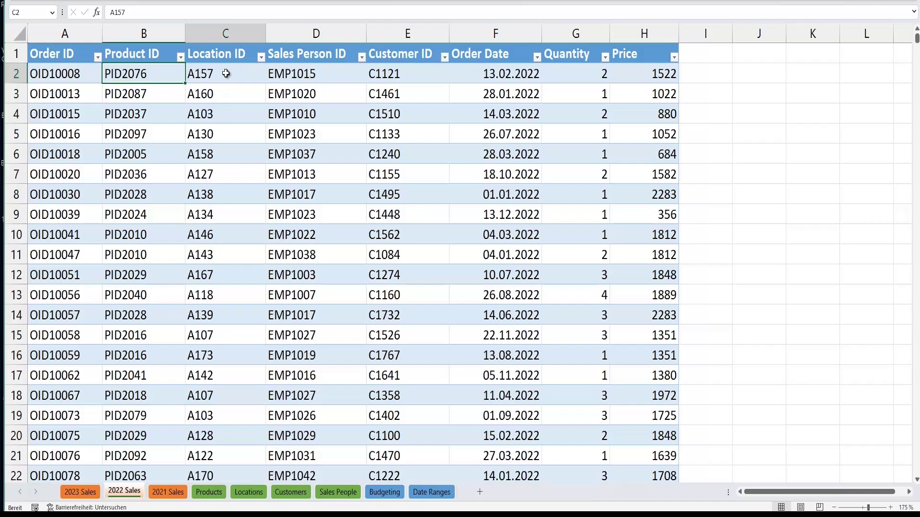
{"action": "left_click", "coordinate": [305, 75]}
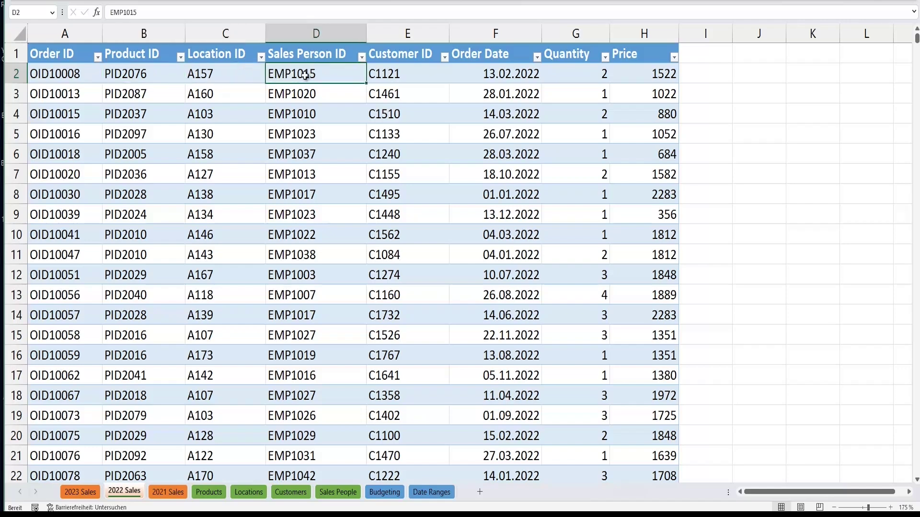
{"action": "left_click", "coordinate": [381, 74]}
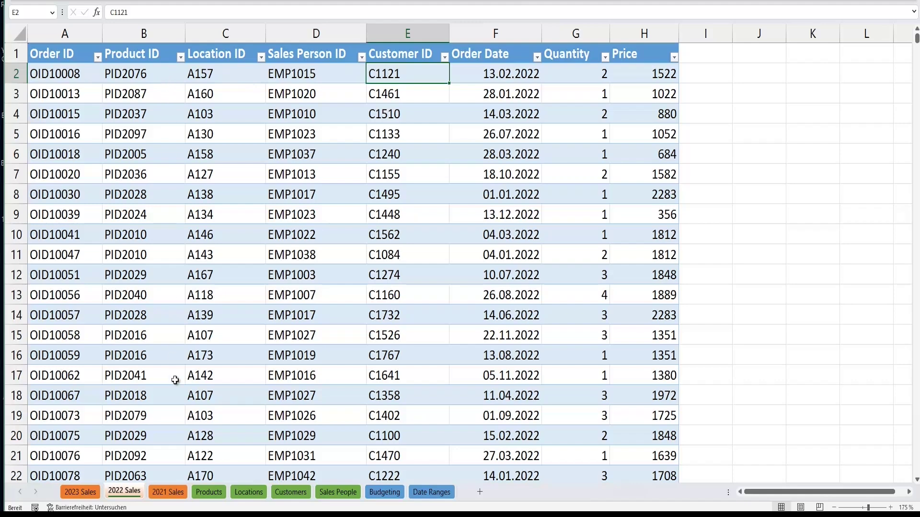
Step: Review the Products sheet's product name, cost, original sale price, discount, current price and taxes for the first product
{"action": "left_click", "coordinate": [213, 493]}
{"action": "scroll", "coordinate": [113, 241], "scroll_direction": "up", "scroll_amount": 3}
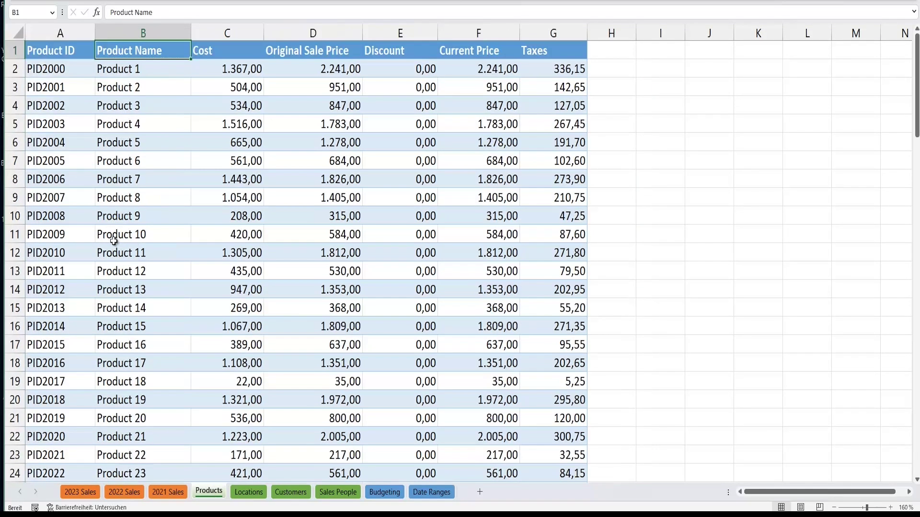
{"action": "left_click", "coordinate": [134, 69]}
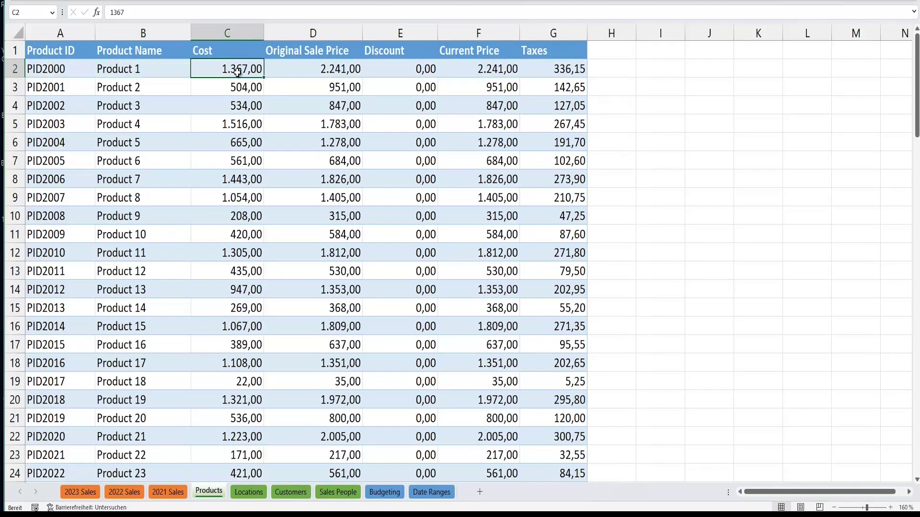
{"action": "left_click", "coordinate": [324, 72]}
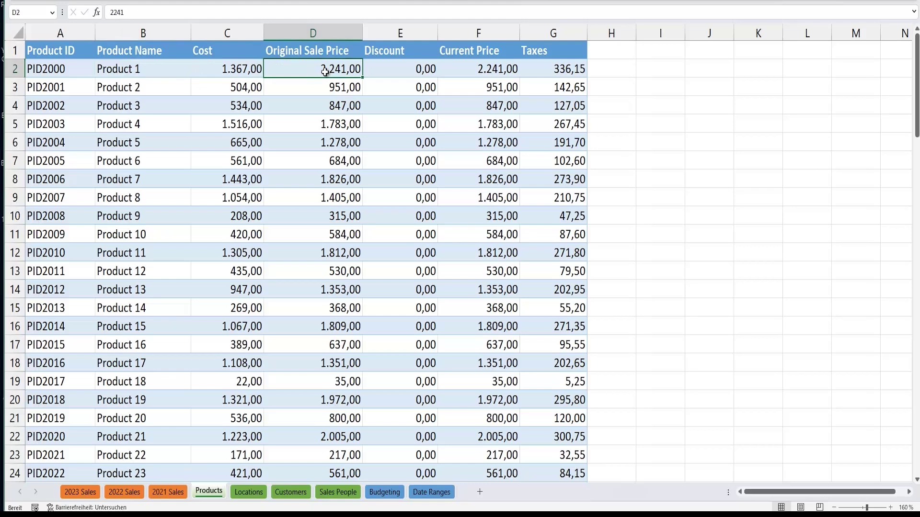
{"action": "left_click", "coordinate": [422, 70]}
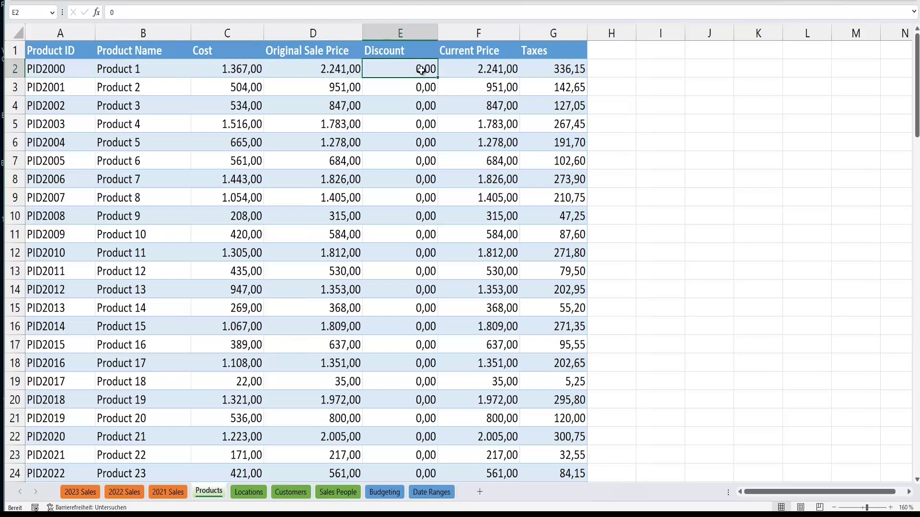
{"action": "left_click", "coordinate": [504, 70]}
{"action": "left_click", "coordinate": [575, 69]}
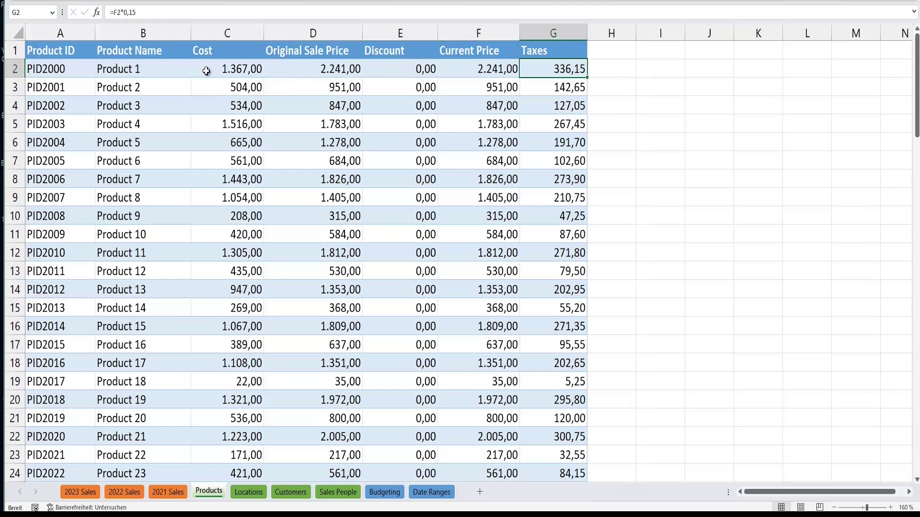
{"action": "left_click_drag", "start_coordinate": [222, 68], "coordinate": [508, 67]}
{"action": "left_click", "coordinate": [163, 71]}
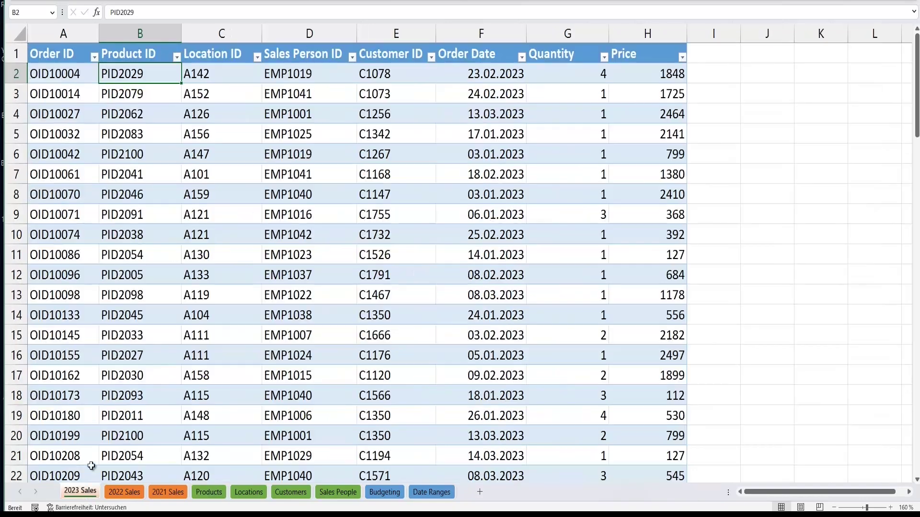
Step: Check the Products sheet against 2023 Sales, and compare the Location ID column of Locations with that of 2022 Sales
{"action": "left_click", "coordinate": [80, 492]}
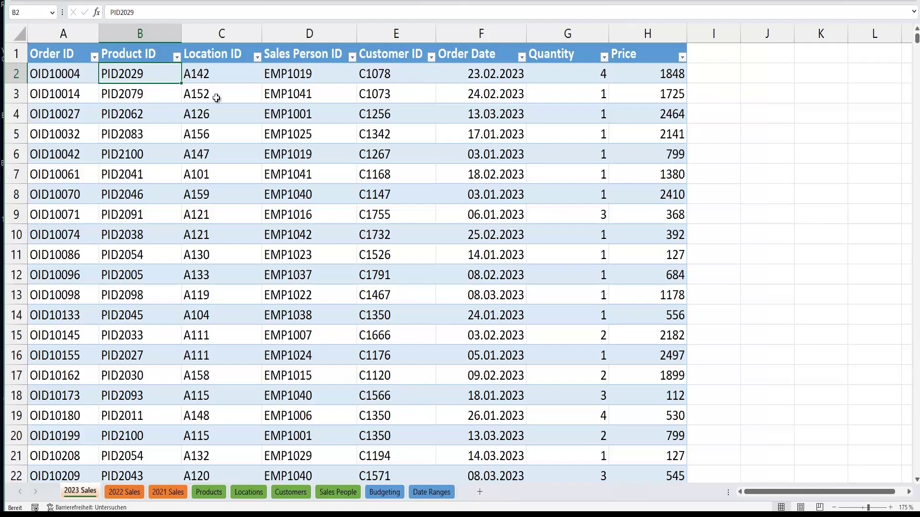
{"action": "left_click", "coordinate": [208, 493]}
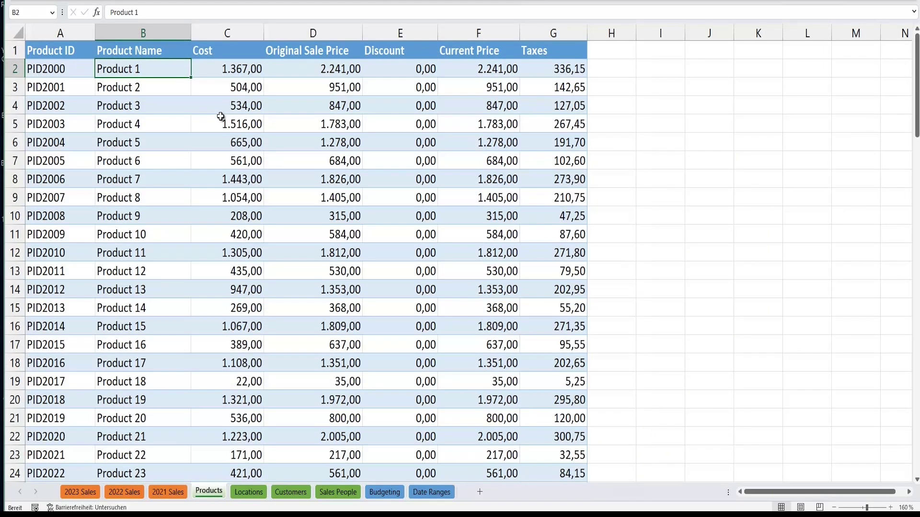
{"action": "left_click", "coordinate": [248, 492]}
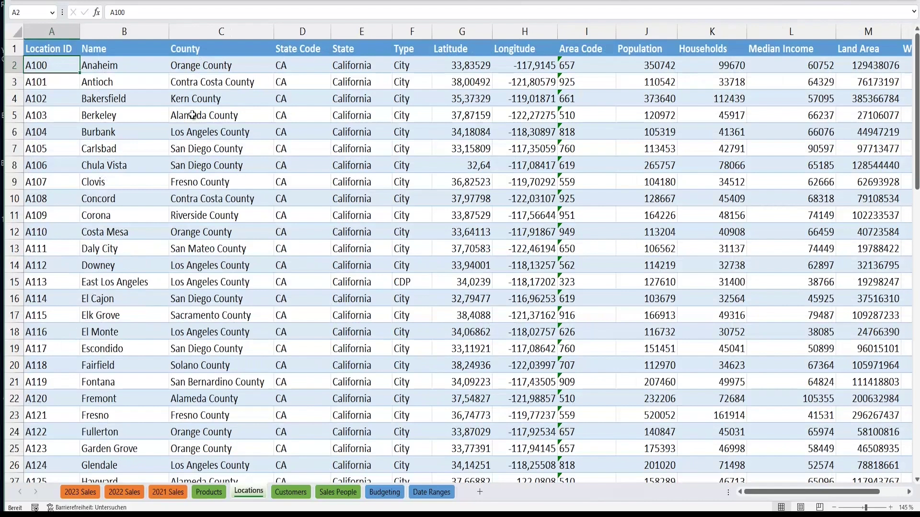
{"action": "left_click_drag", "start_coordinate": [52, 67], "coordinate": [51, 149]}
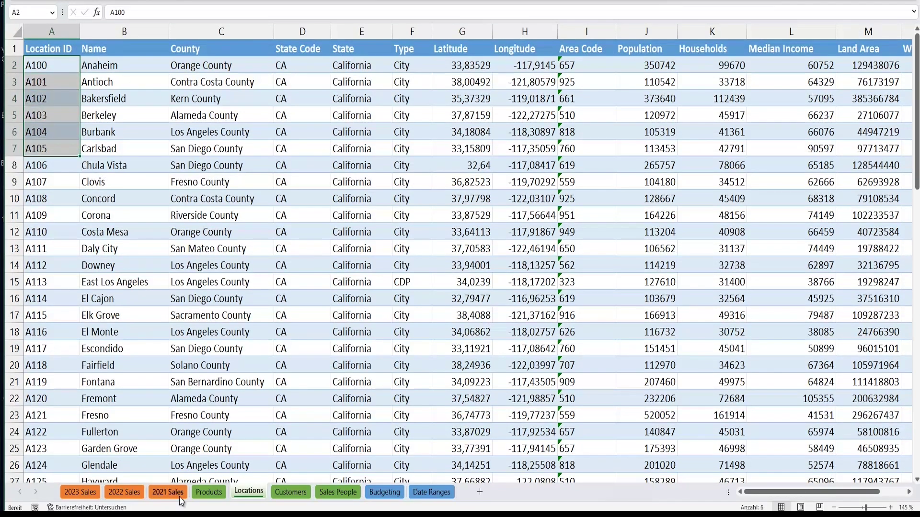
{"action": "left_click", "coordinate": [124, 492]}
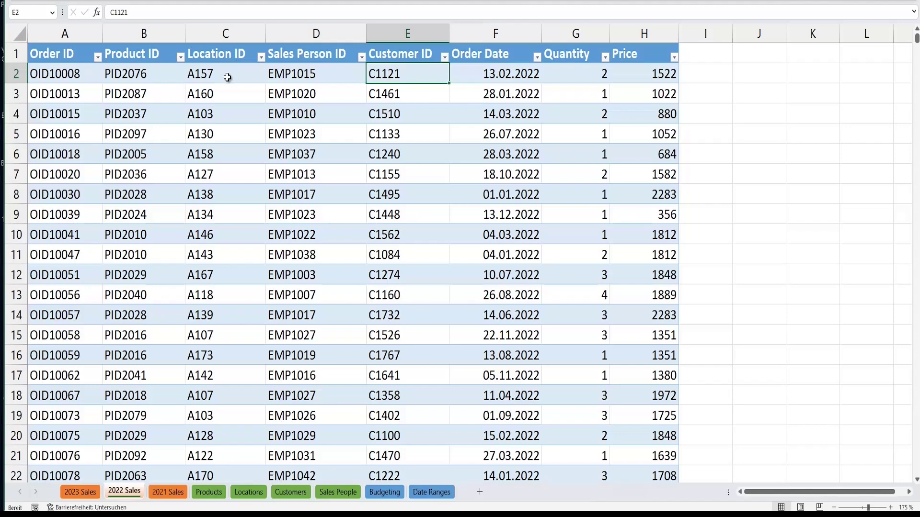
{"action": "left_click_drag", "start_coordinate": [227, 77], "coordinate": [214, 148]}
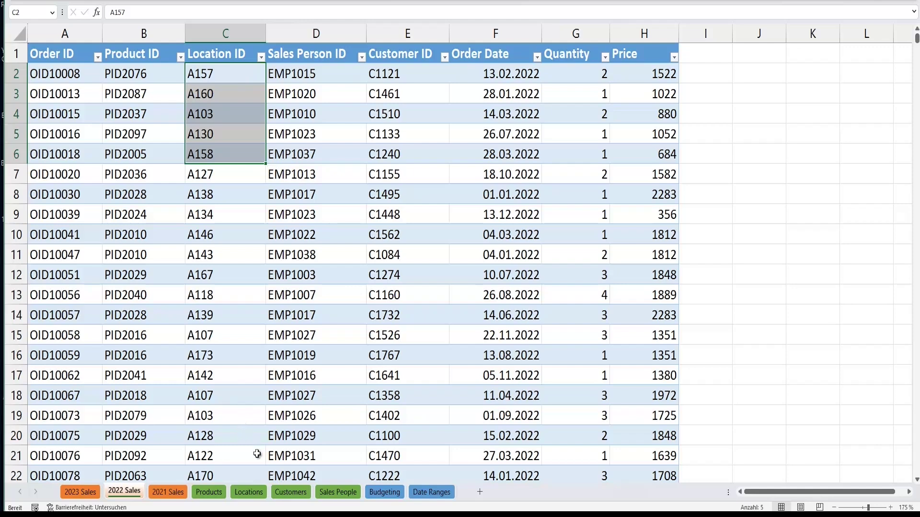
Step: View the Customers and Sales People lookup sheets and return to the 2023 Sales sheet to compare its IDs
{"action": "left_click", "coordinate": [293, 494]}
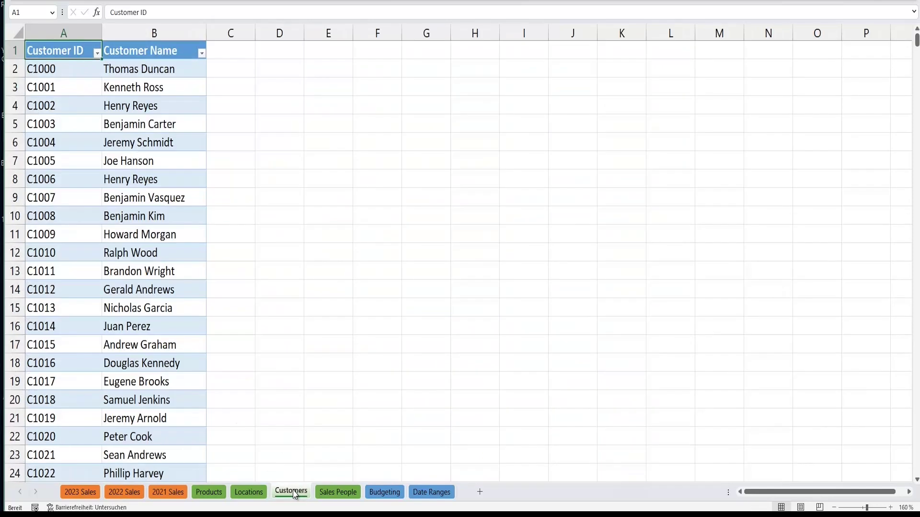
{"action": "left_click", "coordinate": [338, 493]}
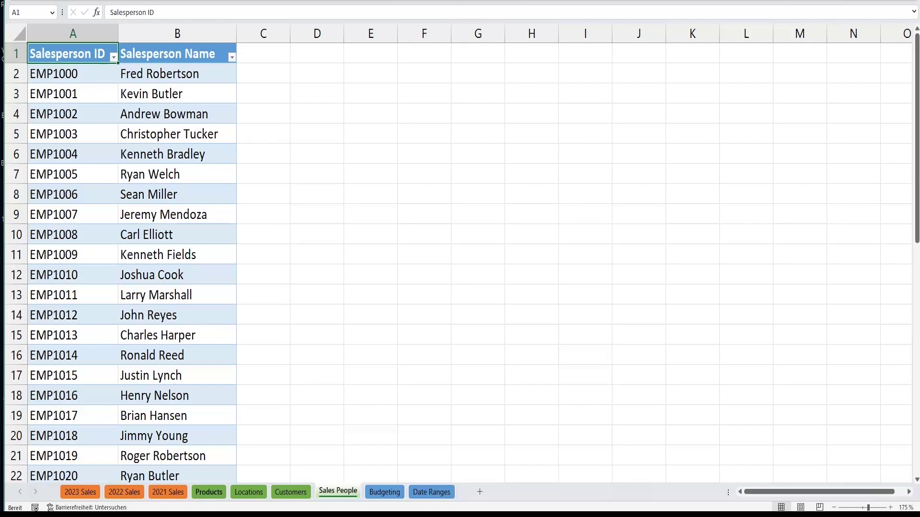
{"action": "left_click", "coordinate": [85, 487]}
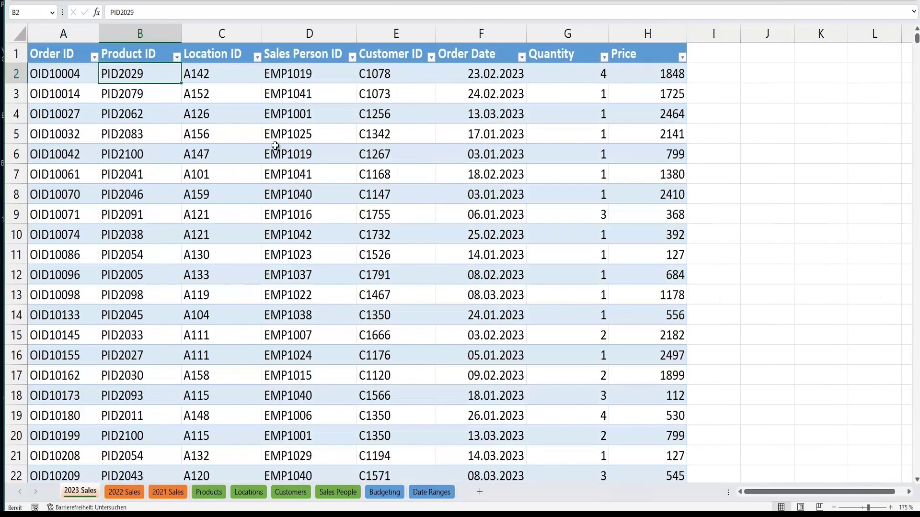